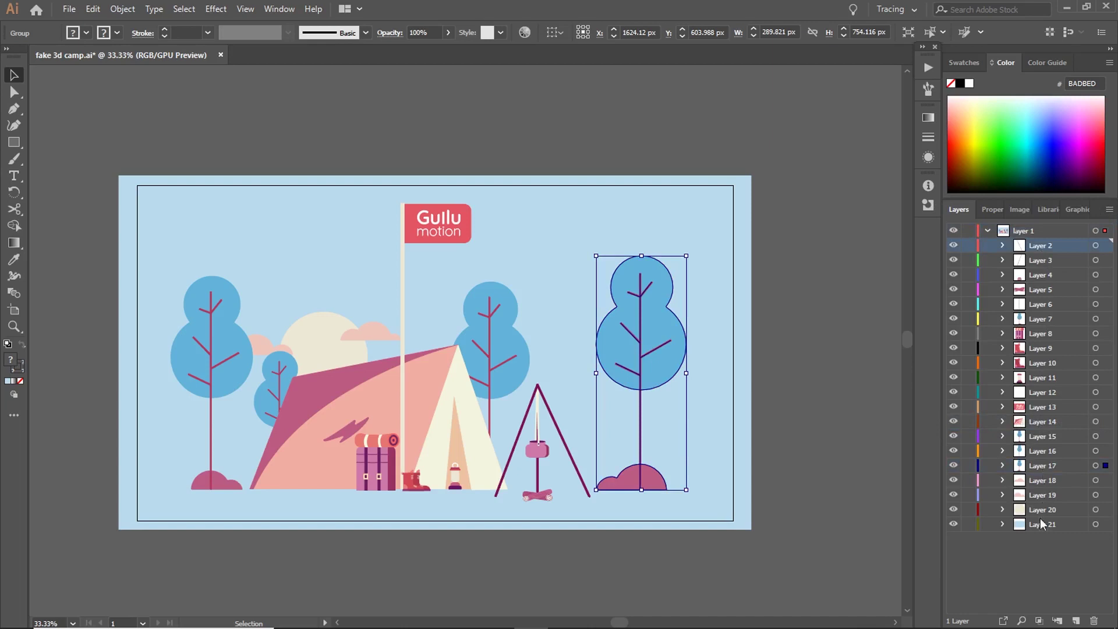
# - Move Layers 2 through 21 out of layer 1 to the top level and delete the emptied layer 1
pyautogui.keyDown('shift'); pyautogui.click(1040, 521); pyautogui.keyUp('shift')
pyautogui.moveTo(1038, 249); pyautogui.dragTo(1038, 225)
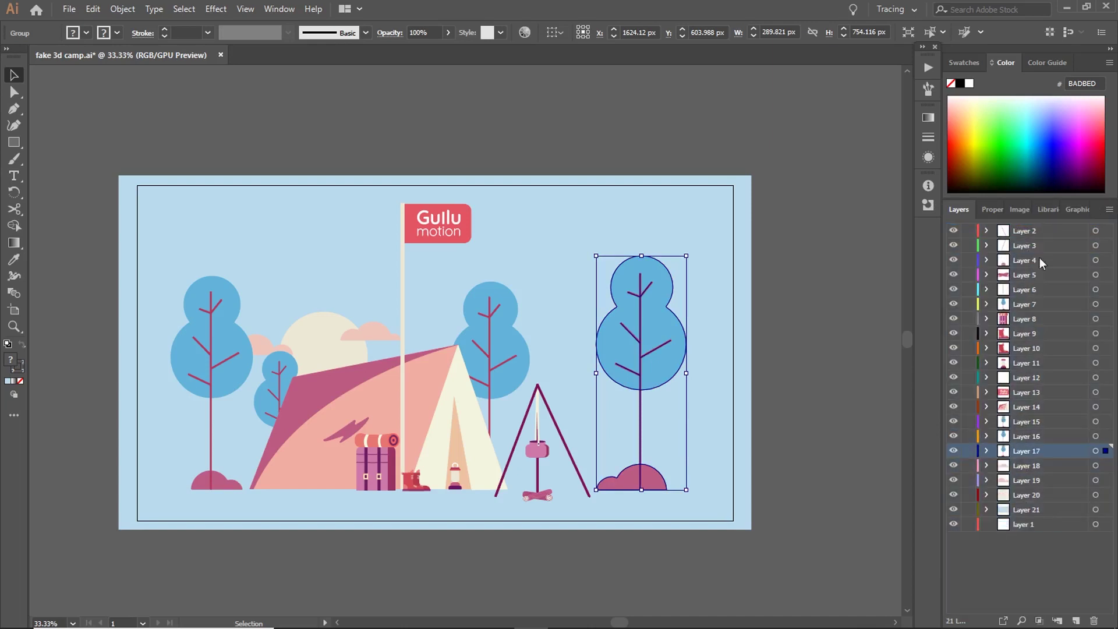
pyautogui.click(1094, 620)
# - Rename Layer 21 as BG and Layer 20 as sun
pyautogui.doubleClick(1018, 509)
pyautogui.write('BG')
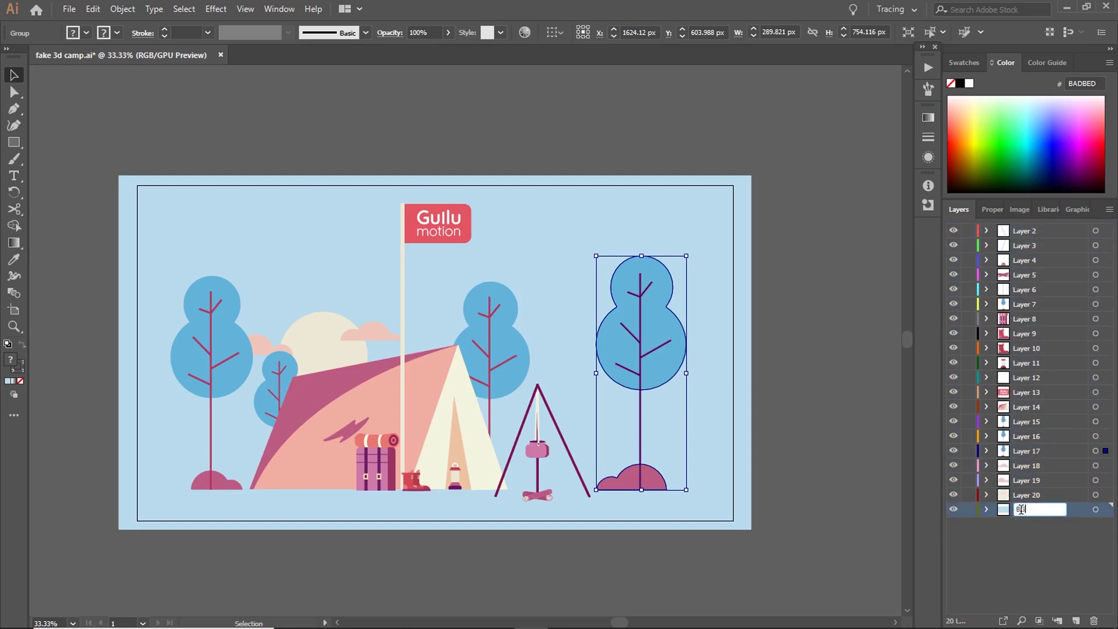
pyautogui.press('Return')
pyautogui.doubleClick(1024, 494)
pyautogui.write('sun')
pyautogui.press('Return')
# - Rename Layer 19 as cloud1 and Layer 18 as cloud2
pyautogui.doubleClick(1029, 479)
pyautogui.write('cloud1')
pyautogui.press('Return')
pyautogui.doubleClick(1029, 464)
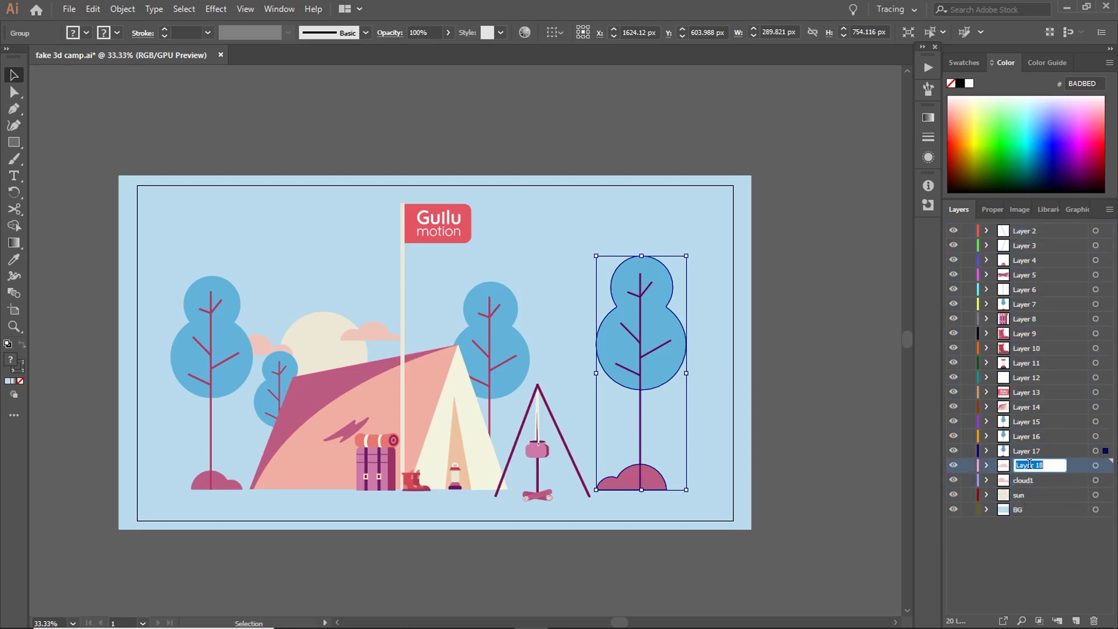
pyautogui.write('cloud2')
pyautogui.press('Return')
# - Rename Layers 17, 16 and 15 as tree1, tree2 and tree3
pyautogui.doubleClick(1026, 451)
pyautogui.write('tree1')
pyautogui.doubleClick(1028, 436)
pyautogui.write('tree2')
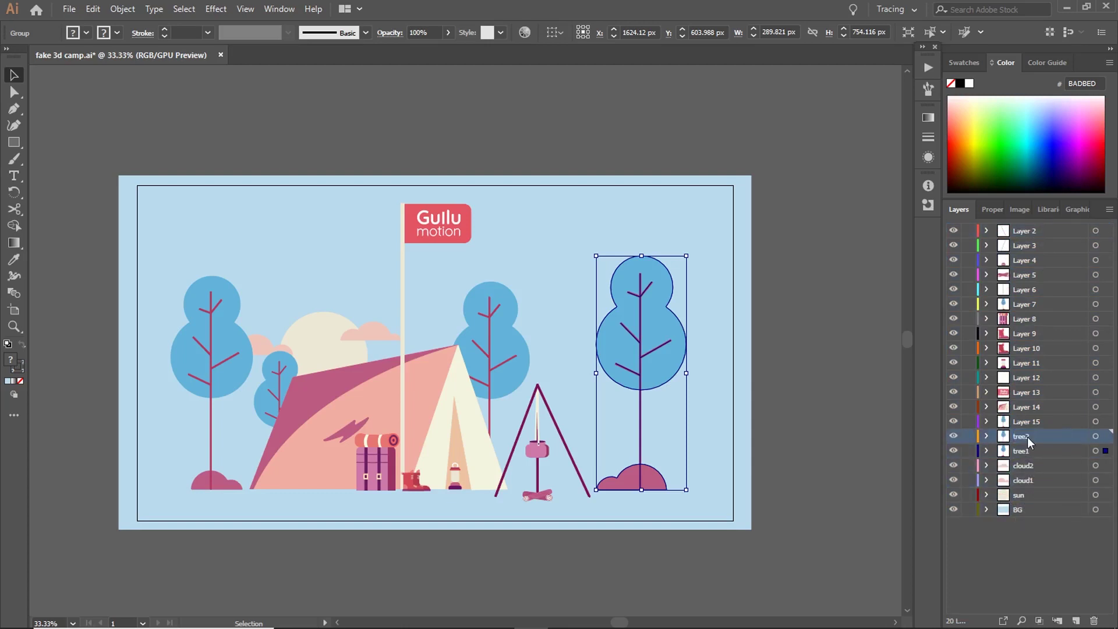
pyautogui.press('Return')
pyautogui.doubleClick(1026, 421)
pyautogui.write('tree3')
pyautogui.press('Return')
# - Rename Layers 14, 13 and 12 as tent, flag and flagstick
pyautogui.doubleClick(1025, 406)
pyautogui.press('Return')
pyautogui.doubleClick(1025, 392)
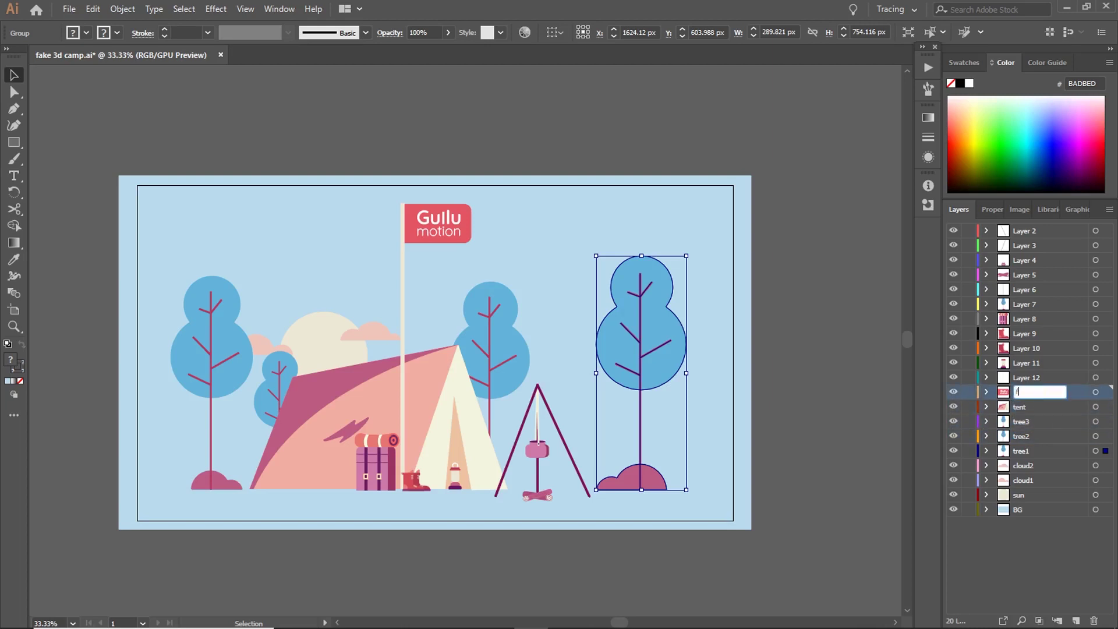
pyautogui.write('flag')
pyautogui.press('Return')
pyautogui.doubleClick(1013, 378)
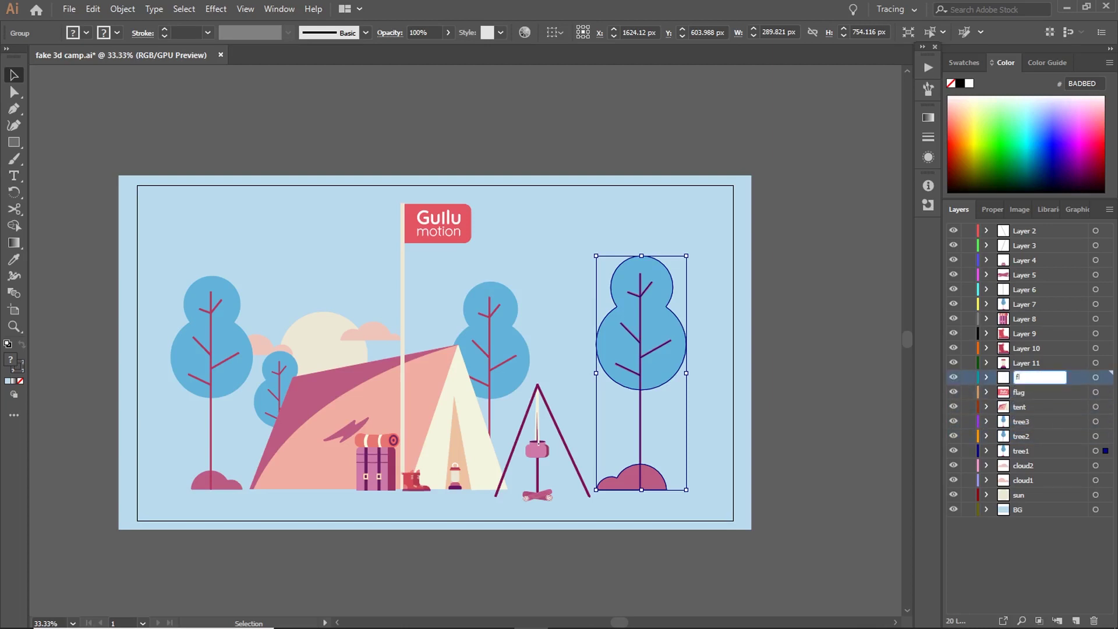
# - Rename Layers 11, 10 and 9 as lantern, boot1 and boot2
pyautogui.click(1026, 364)
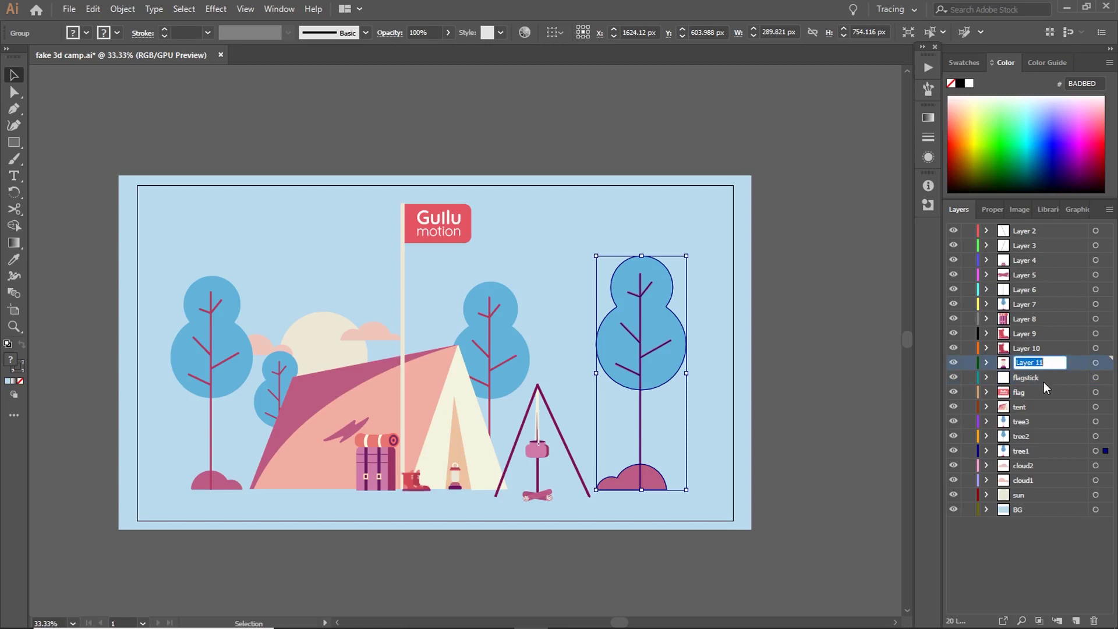
pyautogui.write('lantern')
pyautogui.press('Return')
pyautogui.doubleClick(1023, 347)
pyautogui.doubleClick(1023, 333)
pyautogui.write('boot2')
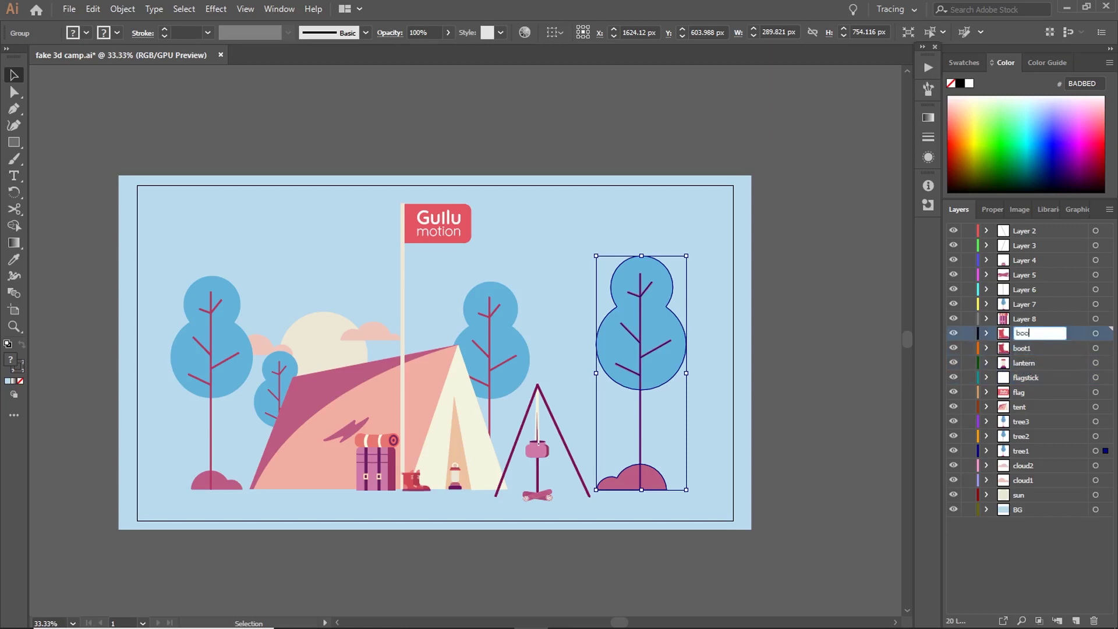
pyautogui.press('Return')
# - Rename Layer 8 as backpack and Layer 7 as tree4
pyautogui.doubleClick(1023, 318)
pyautogui.write('backpack')
pyautogui.doubleClick(1025, 304)
pyautogui.write('tree4')
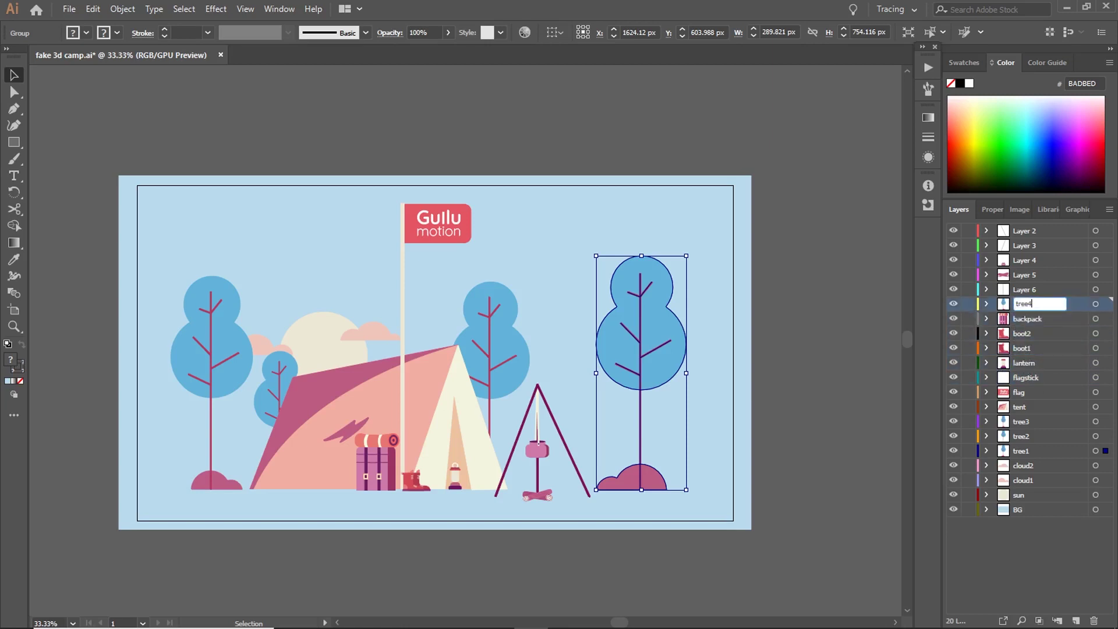
pyautogui.press('Return')
# - Rename Layers 6, 5 and 4 as log1, firewood and fire kettle
pyautogui.click(1014, 294)
pyautogui.write('log1')
pyautogui.press('Return')
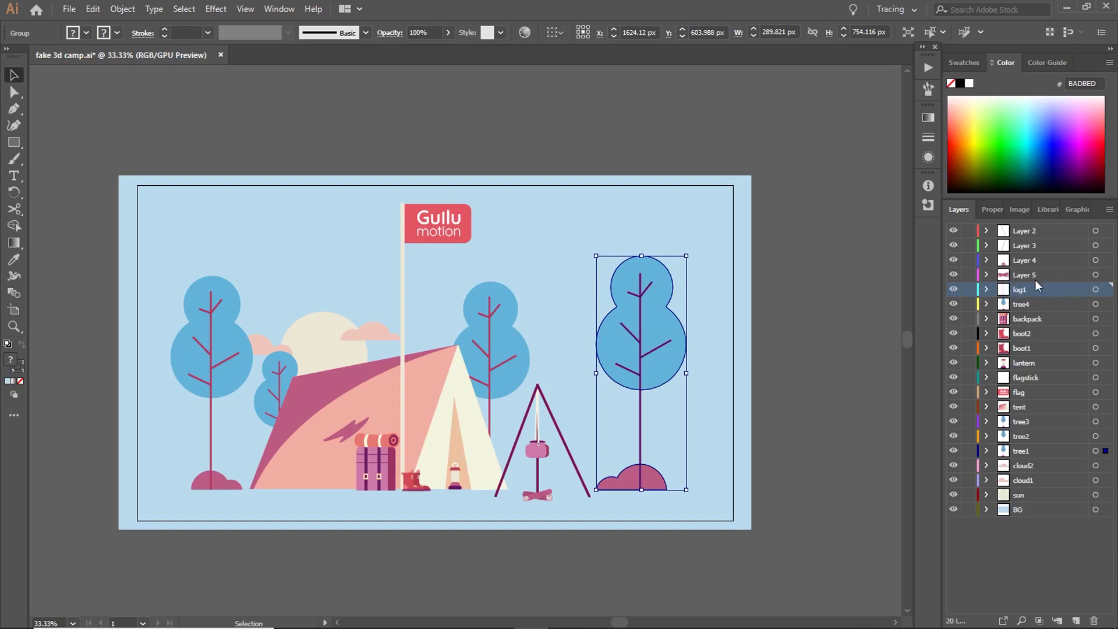
pyautogui.doubleClick(1026, 274)
pyautogui.click(1030, 263)
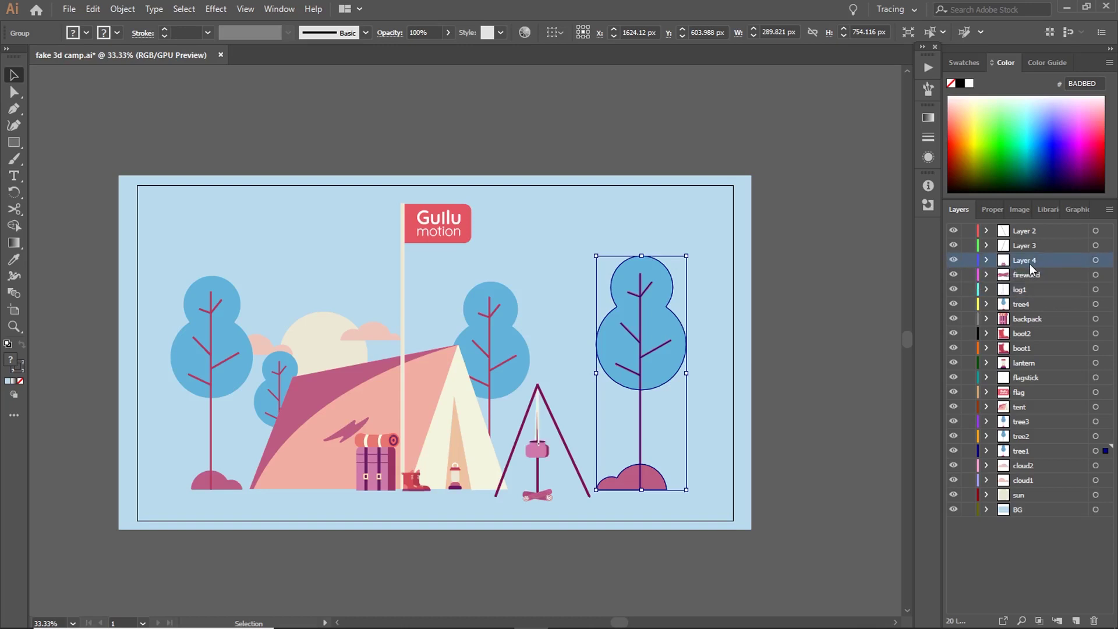
# - Rename Layer 3 as log2 and Layer 2 as log3
pyautogui.doubleClick(1025, 245)
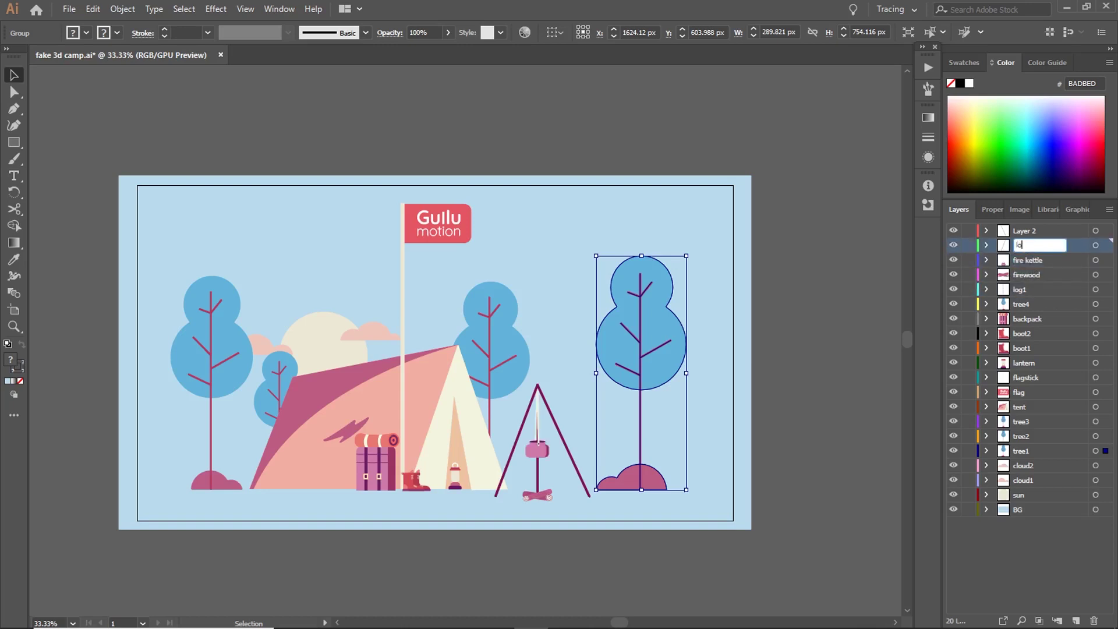
pyautogui.write('log2')
pyautogui.press('Return')
pyautogui.doubleClick(1024, 230)
pyautogui.write('log3')
pyautogui.press('Return')
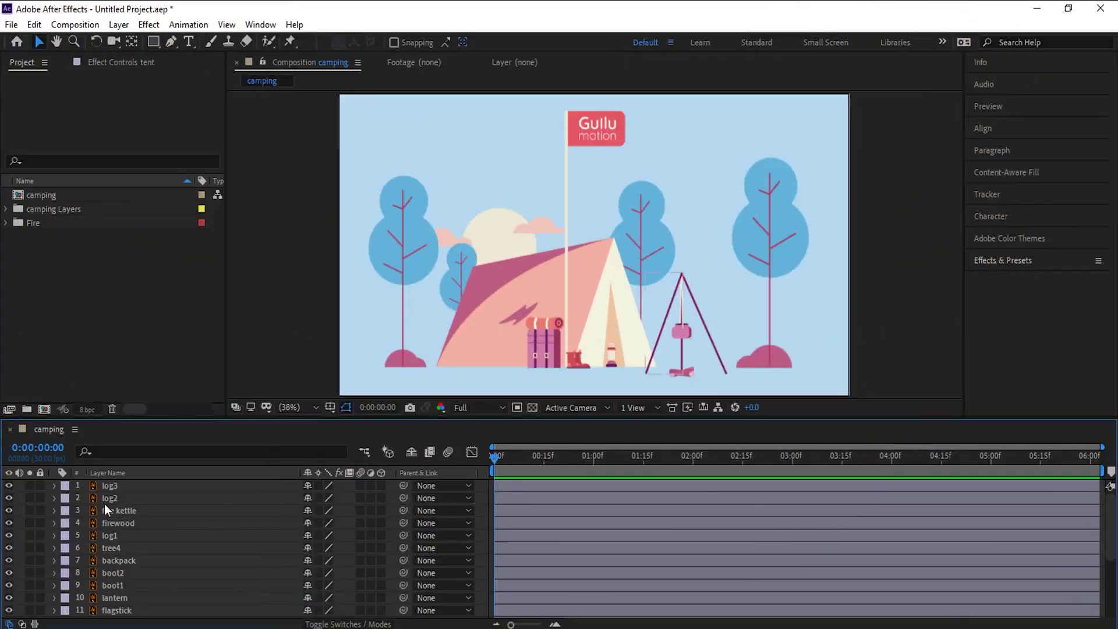
# - In After Effects, select all layers from log3 through BG in the camping composition and create shapes from the vector layers
pyautogui.click(112, 487)
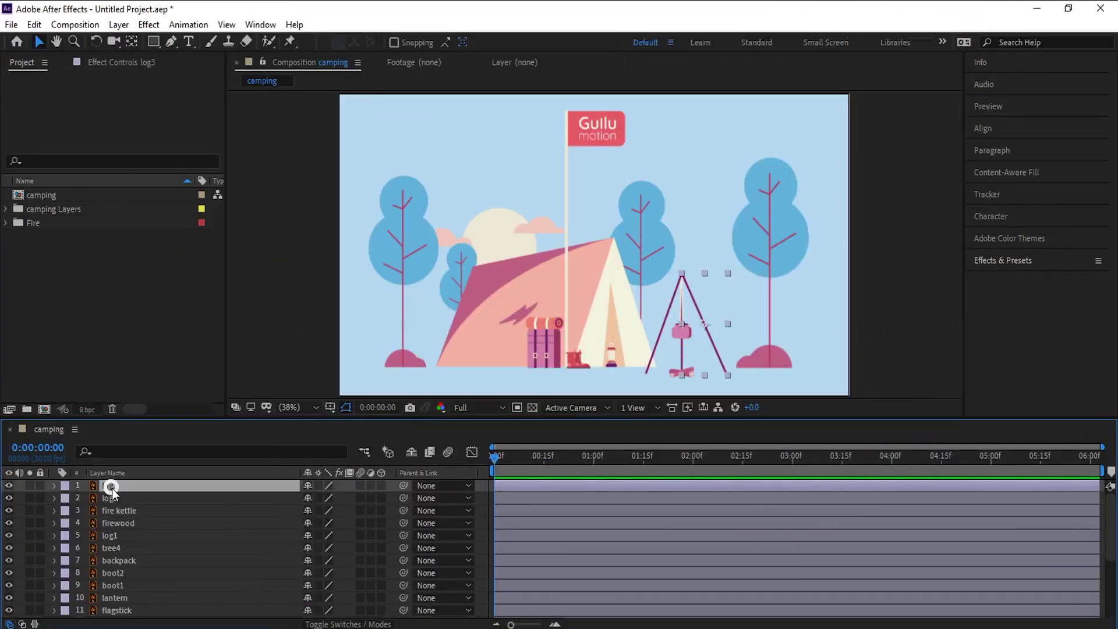
pyautogui.scroll(-5, 113, 488)
pyautogui.keyDown('shift'); pyautogui.click(112, 610); pyautogui.keyUp('shift')
pyautogui.rightClick(111, 610)
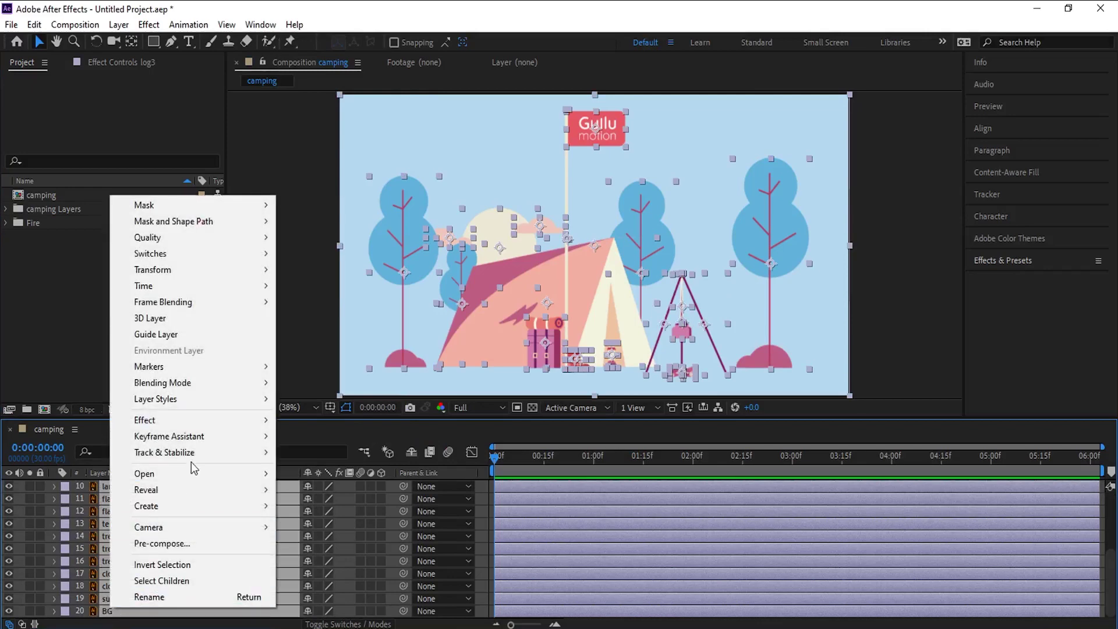
pyautogui.moveTo(256, 505)
pyautogui.click(325, 550)
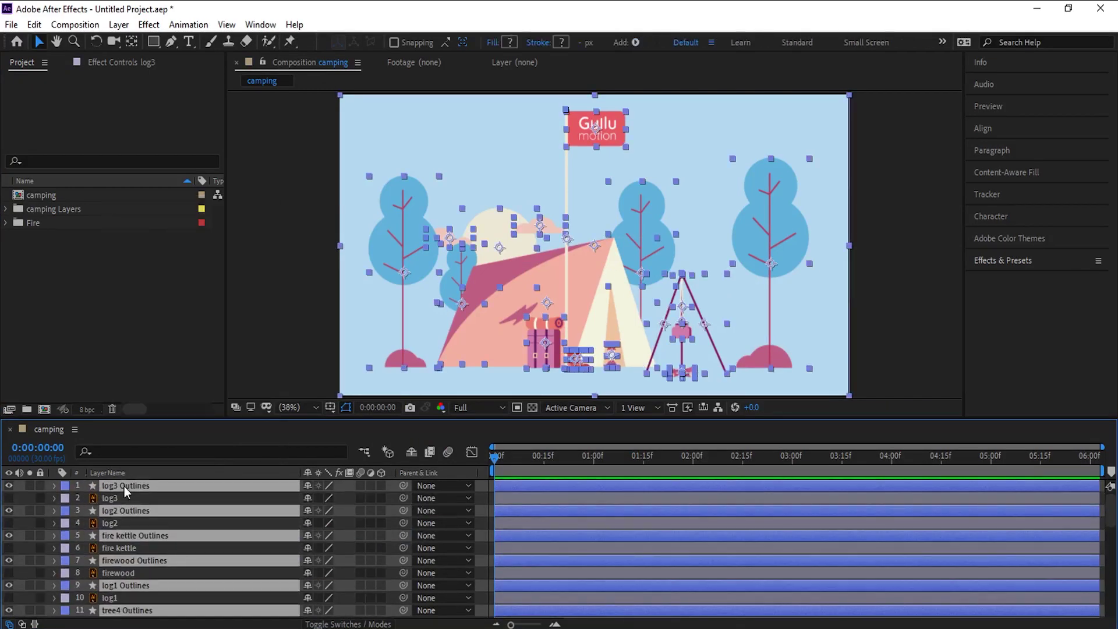
# - Delete the original Illustrator layers from the camping composition, keeping only the Outlines shape layers
pyautogui.moveTo(124, 486); pyautogui.dragTo(122, 493)
pyautogui.scroll(-7, 131, 550)
pyautogui.scroll(2, 111, 518)
pyautogui.click(113, 548)
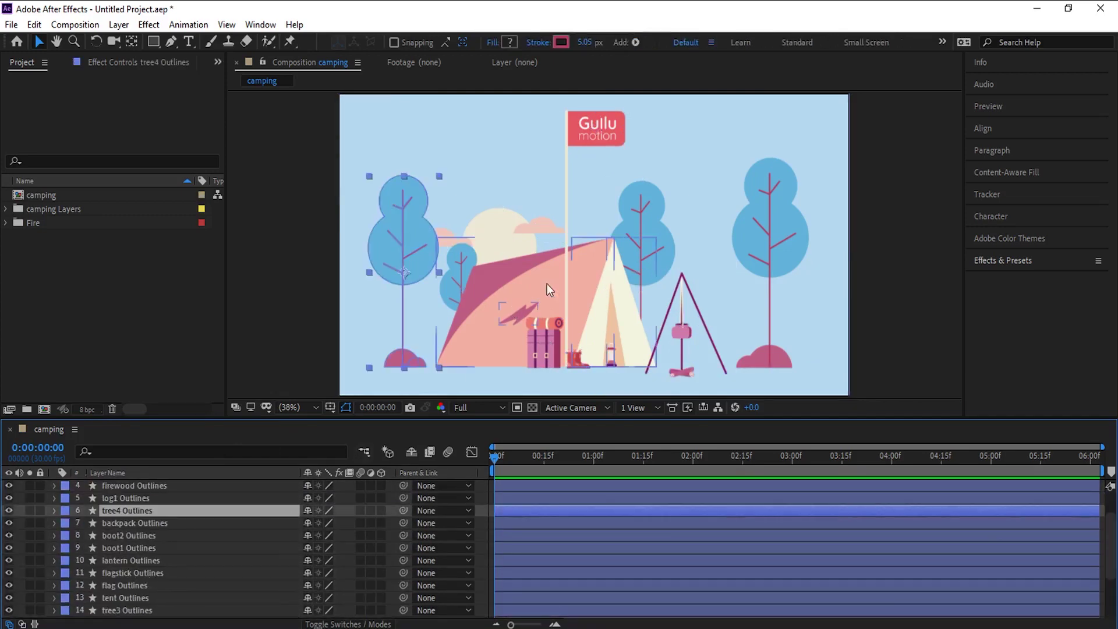
# - Solo the tent Outlines layer, then mark every other layer as shy and hide the shy layers
pyautogui.click(547, 285)
pyautogui.click(30, 598)
pyautogui.hotkey('ctrl', 'a')
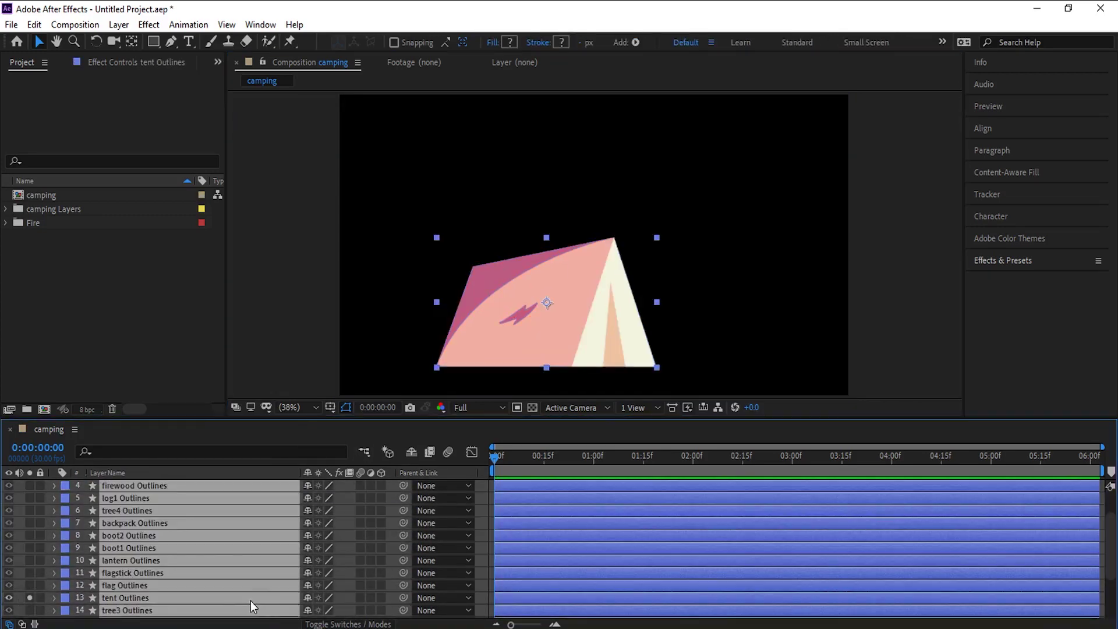
pyautogui.keyDown('ctrl'); pyautogui.click(251, 598); pyautogui.keyUp('ctrl')
pyautogui.click(307, 585)
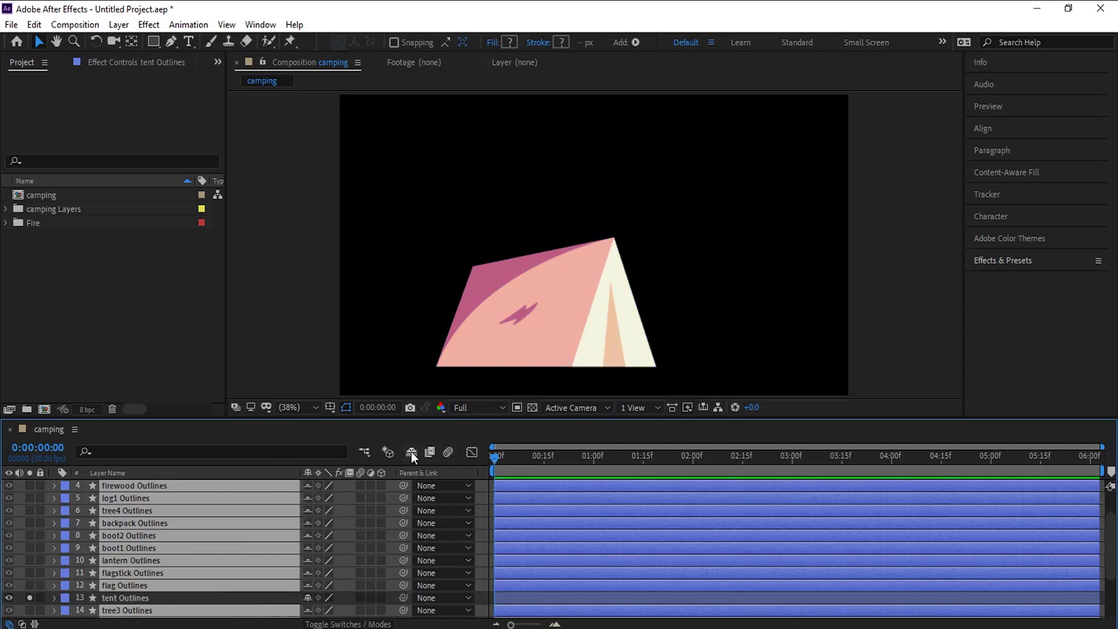
pyautogui.click(411, 452)
# - Filter the tent Outlines properties by "path" and keyframe all of its Path properties at 0:00 and 3:00
pyautogui.click(141, 488)
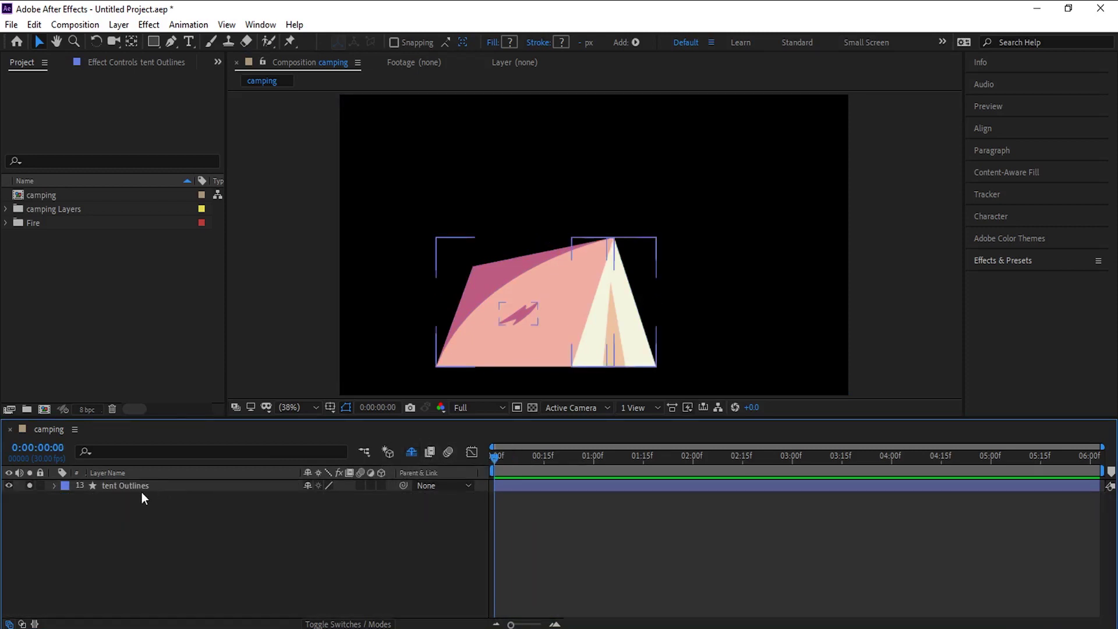
pyautogui.click(127, 451)
pyautogui.write('path')
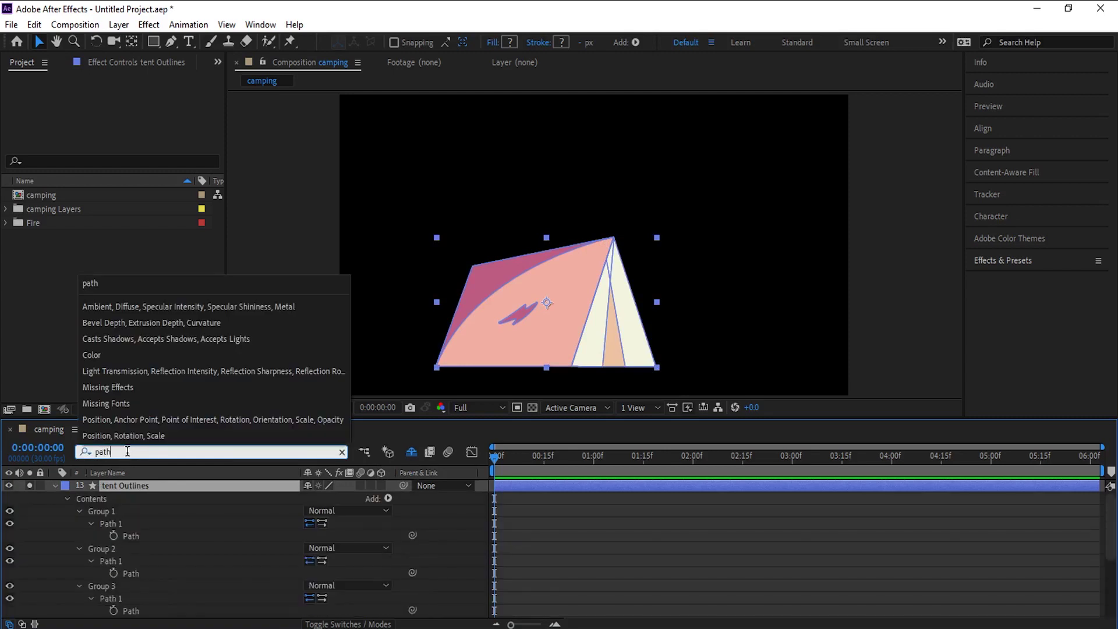
pyautogui.click(138, 534)
pyautogui.hotkey('ctrl', 'a')
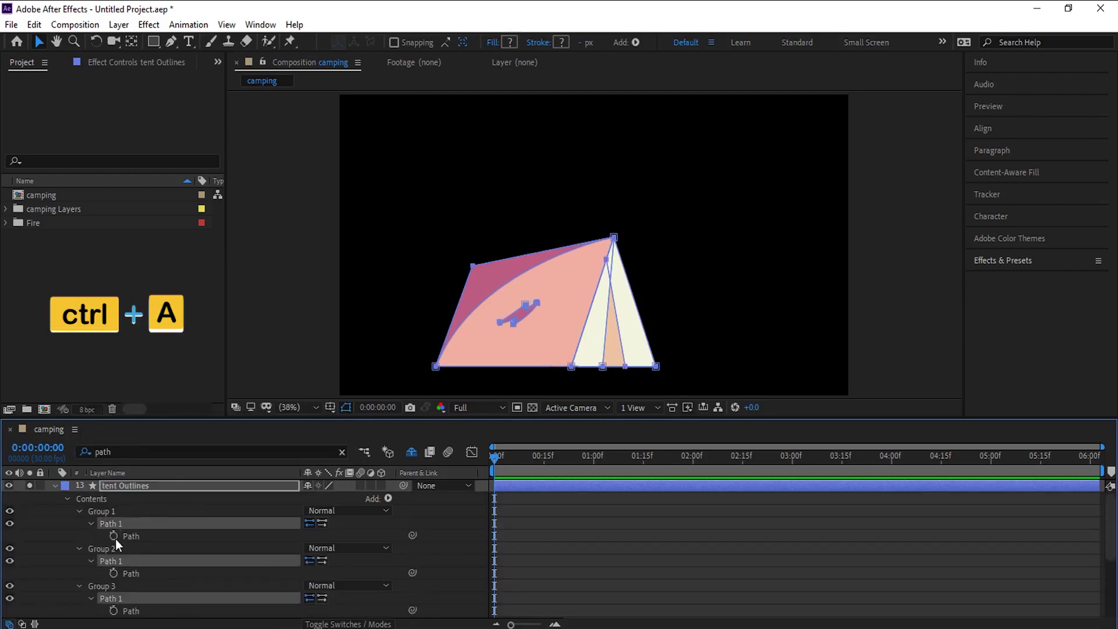
pyautogui.click(116, 537)
pyautogui.press('u')
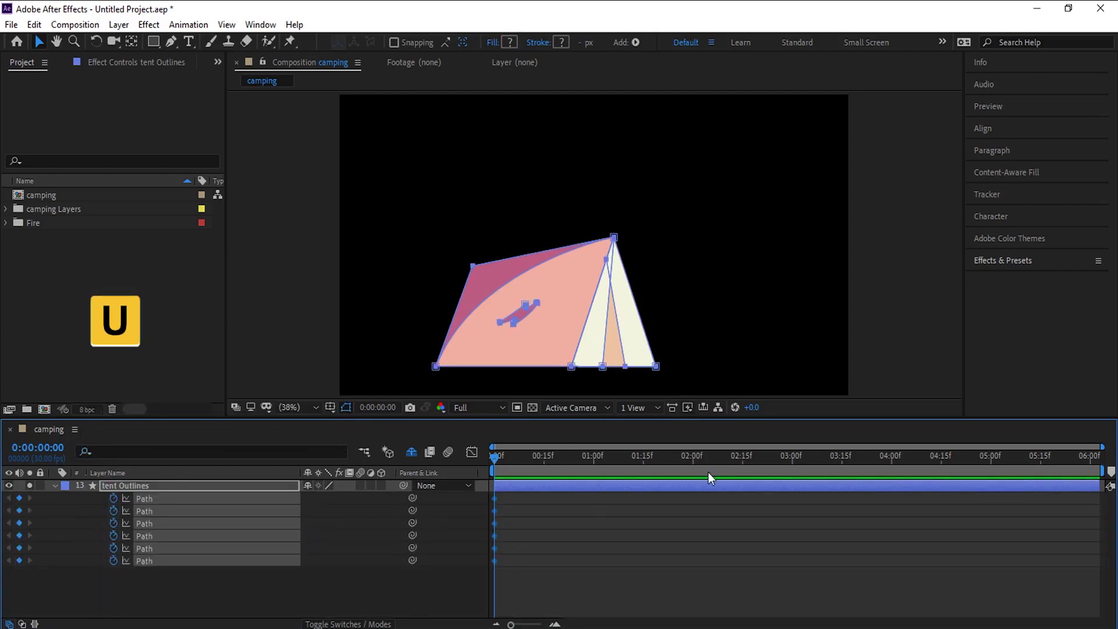
pyautogui.click(785, 465)
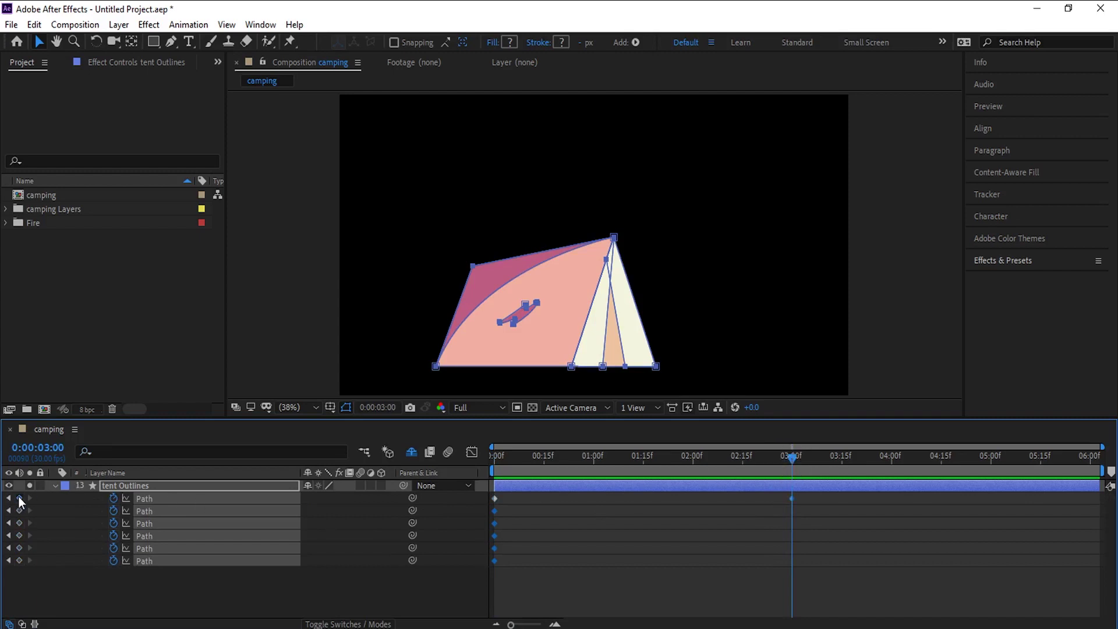
# - At 0:00, squash the tent's front-panel path points into a single edge with free transform and lower the tent's peak
pyautogui.moveTo(670, 199); pyautogui.dragTo(570, 389)
pyautogui.doubleClick(573, 367)
pyautogui.moveTo(574, 301); pyautogui.dragTo(634, 302)
pyautogui.scroll(3, 650, 302)
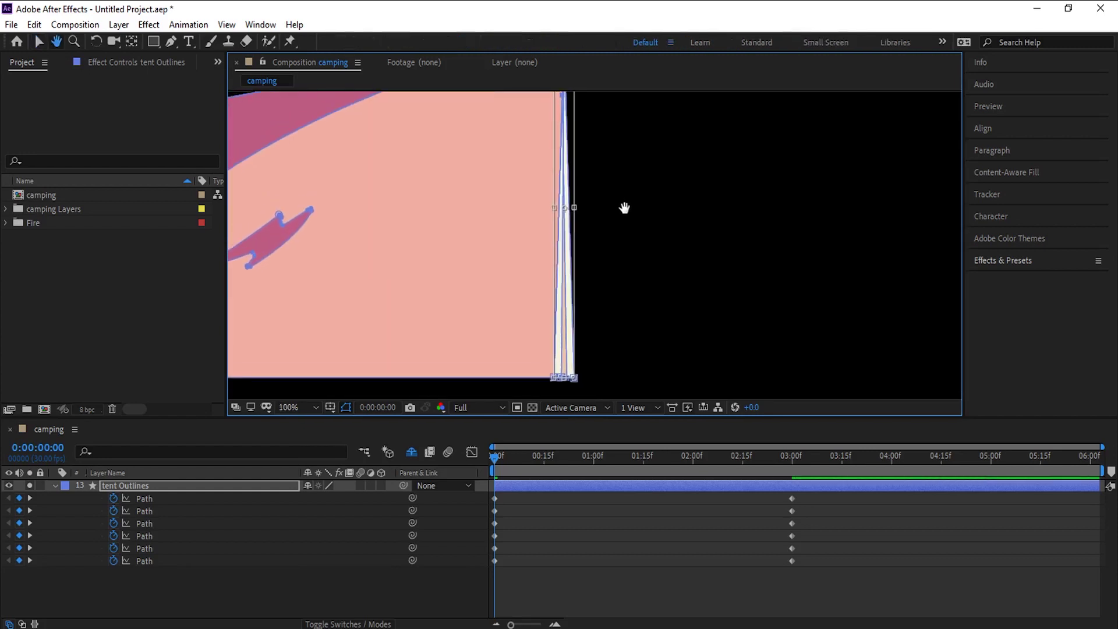
pyautogui.moveTo(558, 211); pyautogui.dragTo(555, 210)
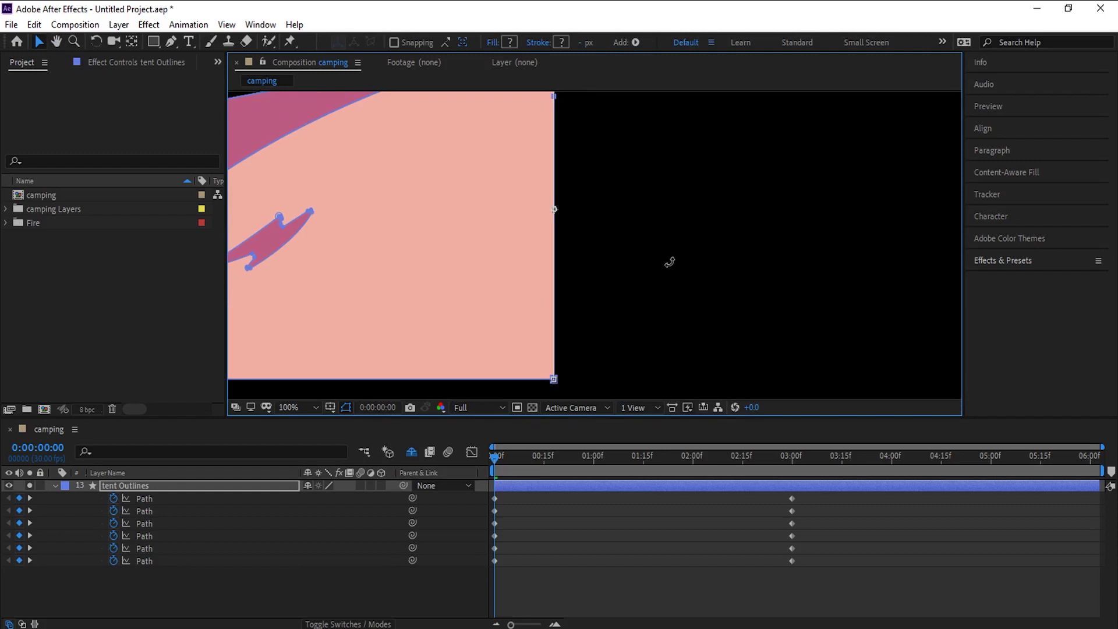
pyautogui.scroll(-2, 670, 262)
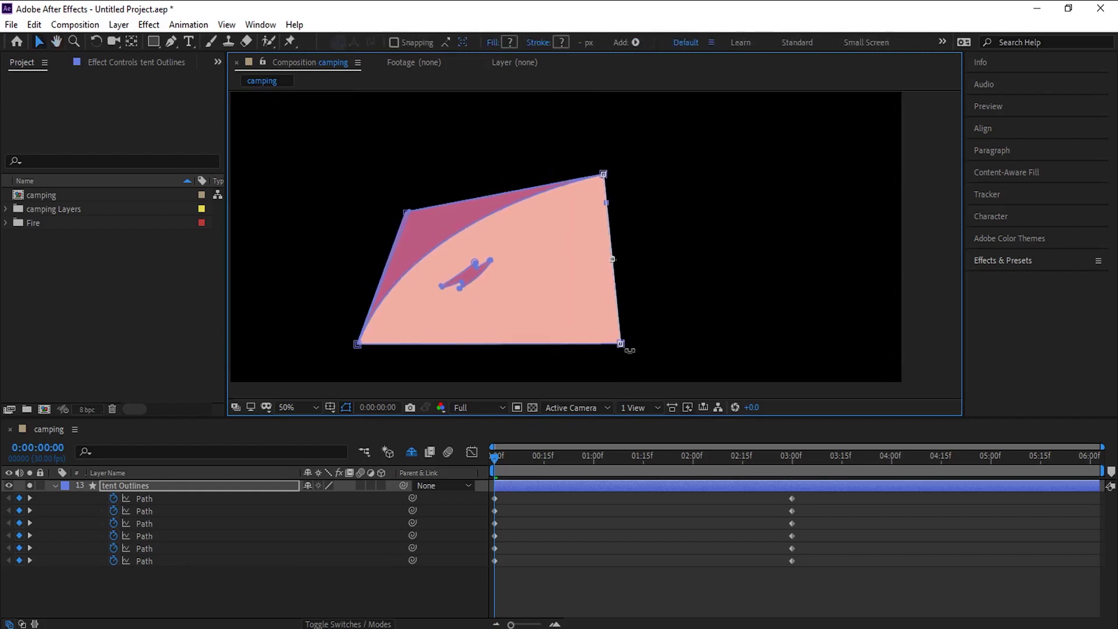
pyautogui.moveTo(604, 173); pyautogui.dragTo(605, 194)
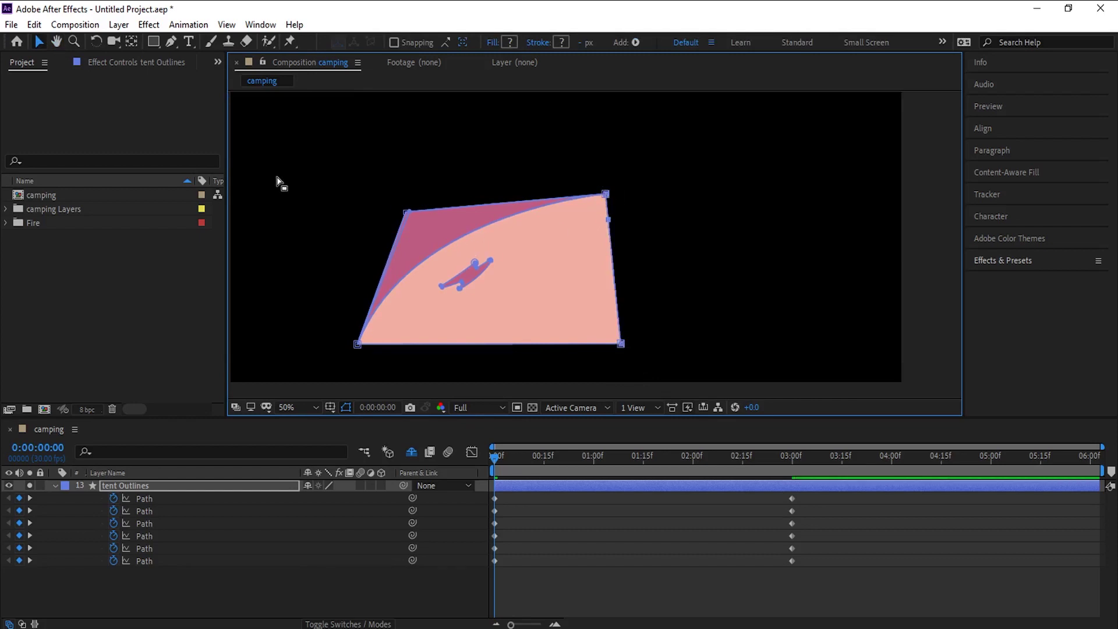
# - Free-transform the points along the tent's rear edge at 0:00, moving them inward and stretching the edge slightly taller
pyautogui.moveTo(288, 174); pyautogui.dragTo(424, 385)
pyautogui.doubleClick(358, 343)
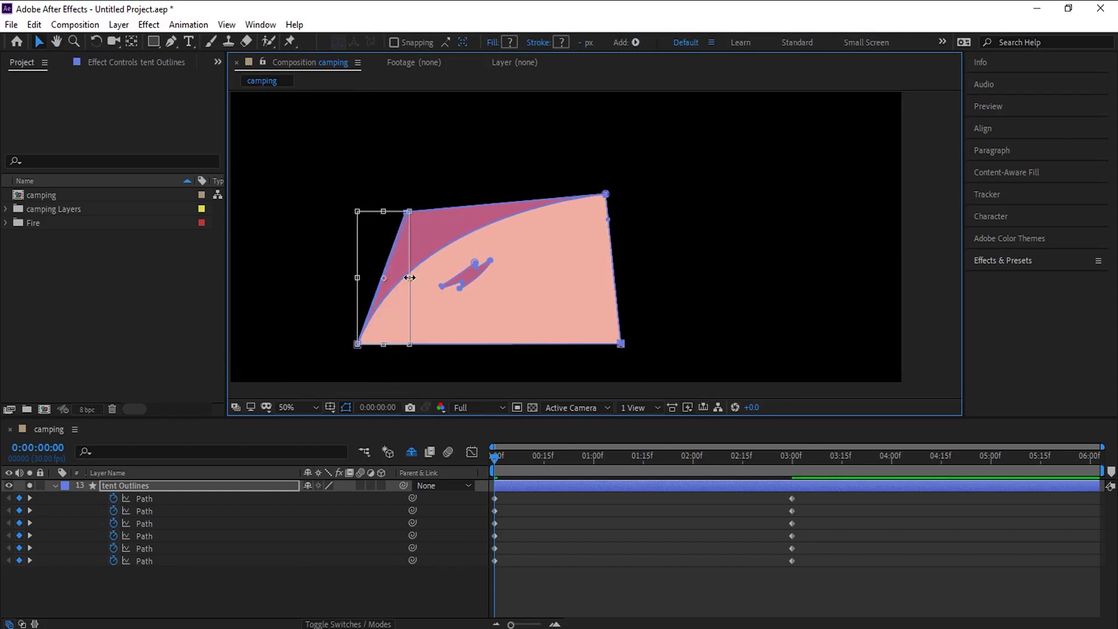
pyautogui.moveTo(409, 278); pyautogui.dragTo(389, 298)
pyautogui.moveTo(385, 211); pyautogui.dragTo(388, 207)
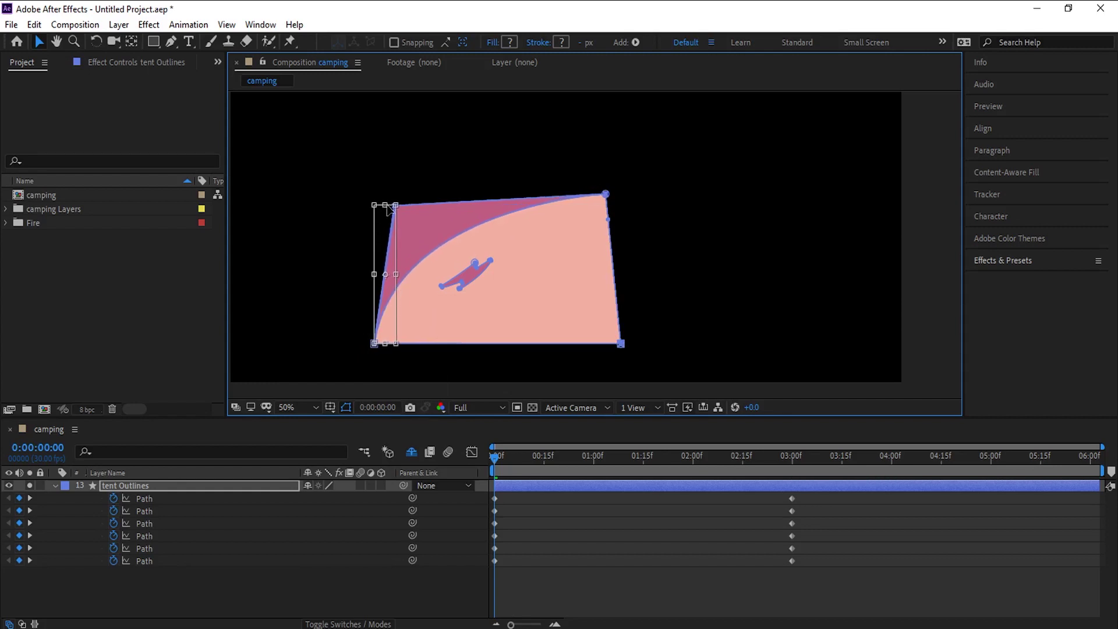
pyautogui.moveTo(385, 343); pyautogui.dragTo(383, 348)
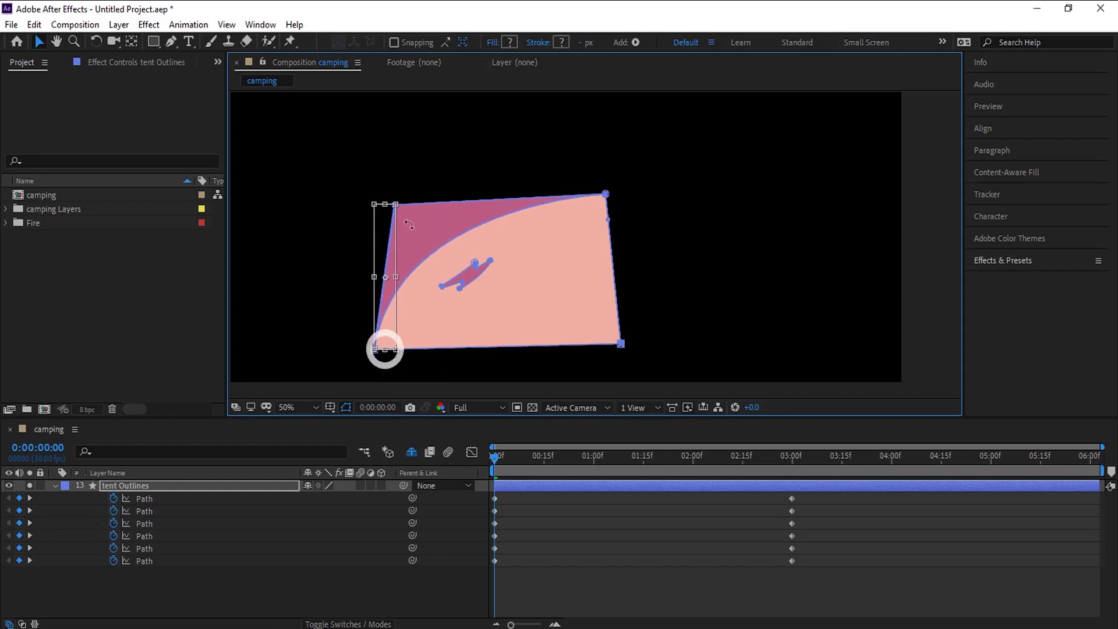
pyautogui.moveTo(396, 279); pyautogui.dragTo(396, 277)
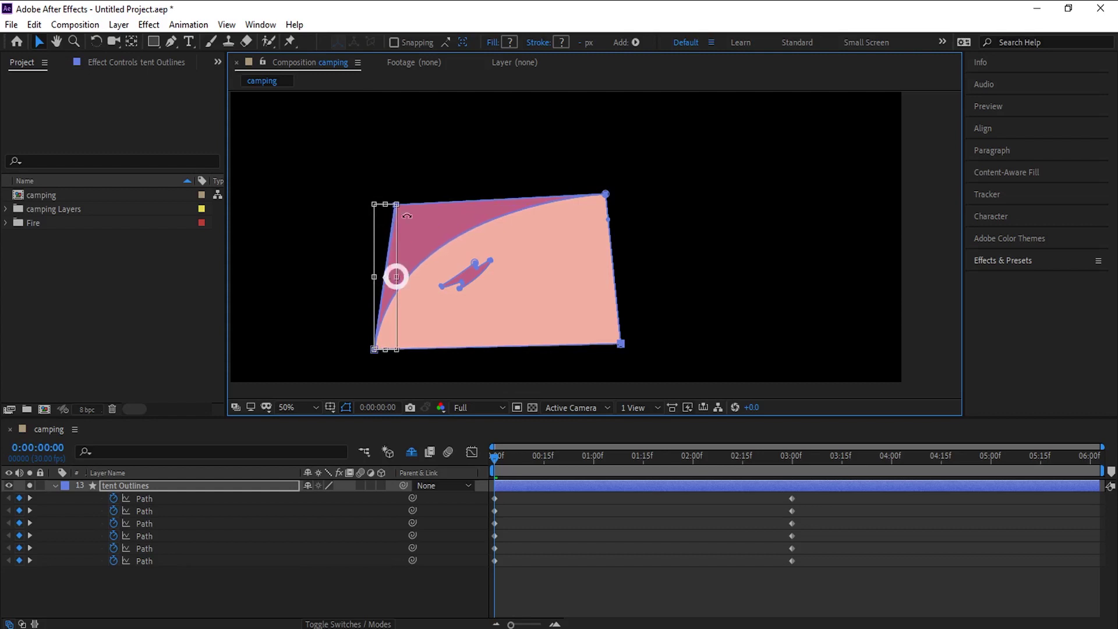
pyautogui.moveTo(385, 206); pyautogui.dragTo(385, 204)
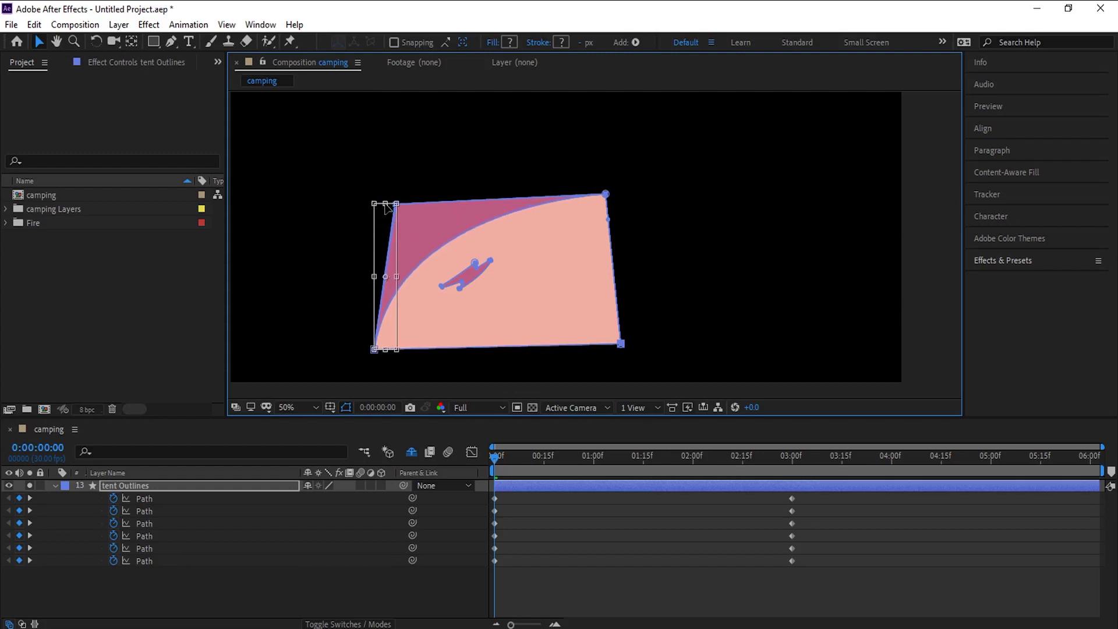
# - Select the path points at the tent's lower rear corner and nudge them slightly
pyautogui.moveTo(346, 323); pyautogui.dragTo(375, 386)
pyautogui.press('Down')
pyautogui.press('Down')
pyautogui.press('Down')
pyautogui.press('Down')
pyautogui.press('Down')
pyautogui.press('Down')
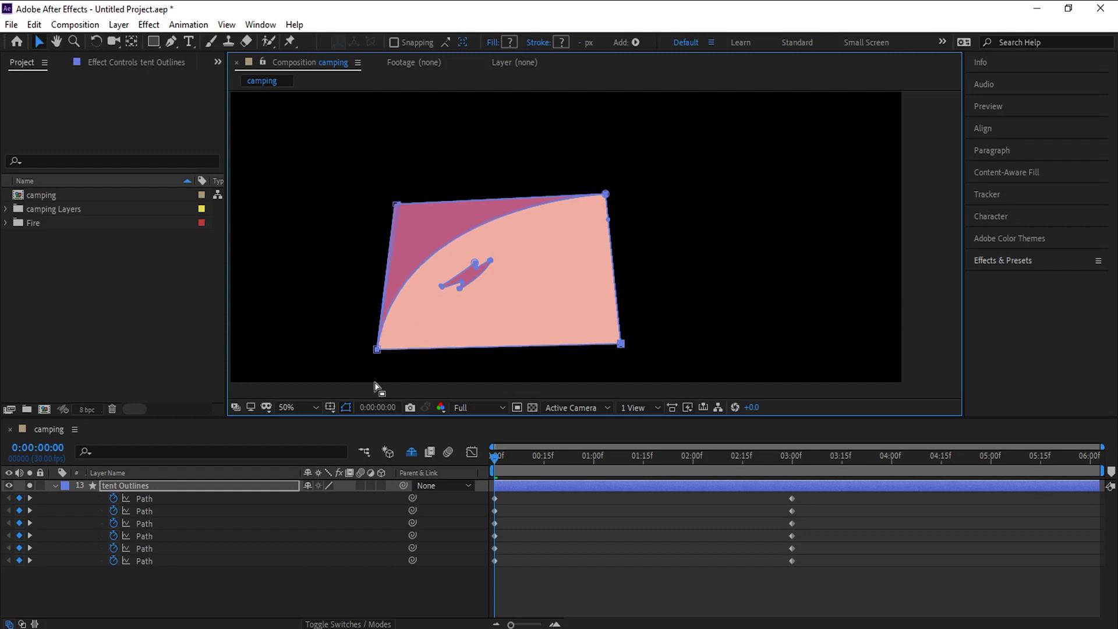
# - Select the path points at the tent's lower front corner and nudge them slightly downward
pyautogui.moveTo(674, 320); pyautogui.dragTo(604, 369)
pyautogui.press('Down')
pyautogui.press('Down')
pyautogui.press('Down')
pyautogui.press('Down')
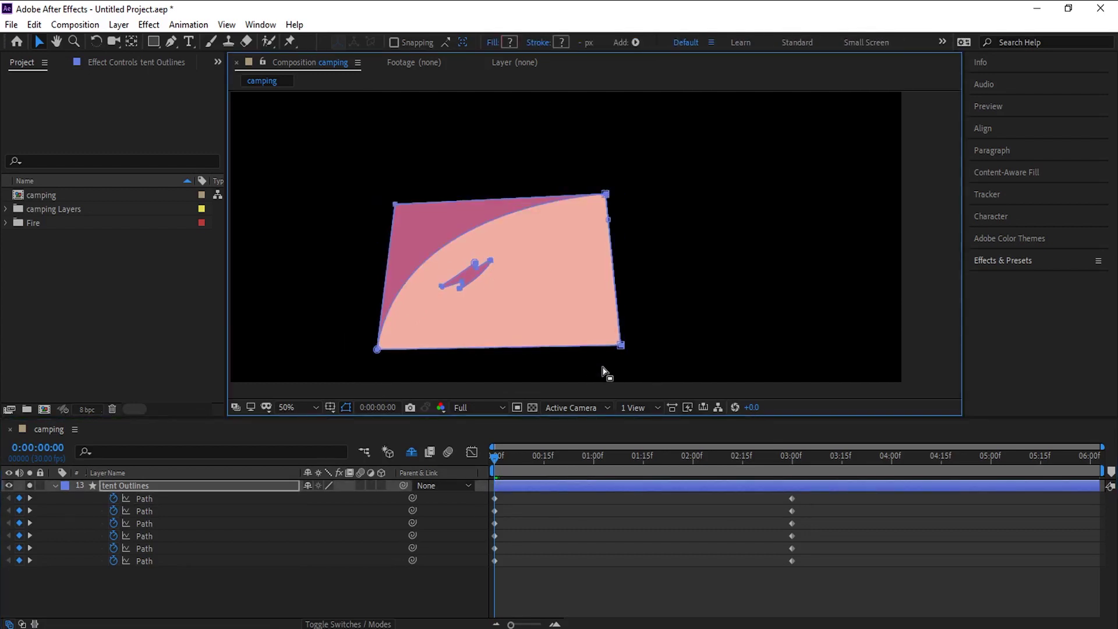
# - At 0:00, nudge the peach side panel's lower rear corner point toward the tent's front and flatten the panel's curved edge
pyautogui.click(667, 553)
pyautogui.moveTo(513, 457); pyautogui.dragTo(551, 460)
pyautogui.moveTo(466, 479); pyautogui.dragTo(411, 487)
pyautogui.click(493, 499)
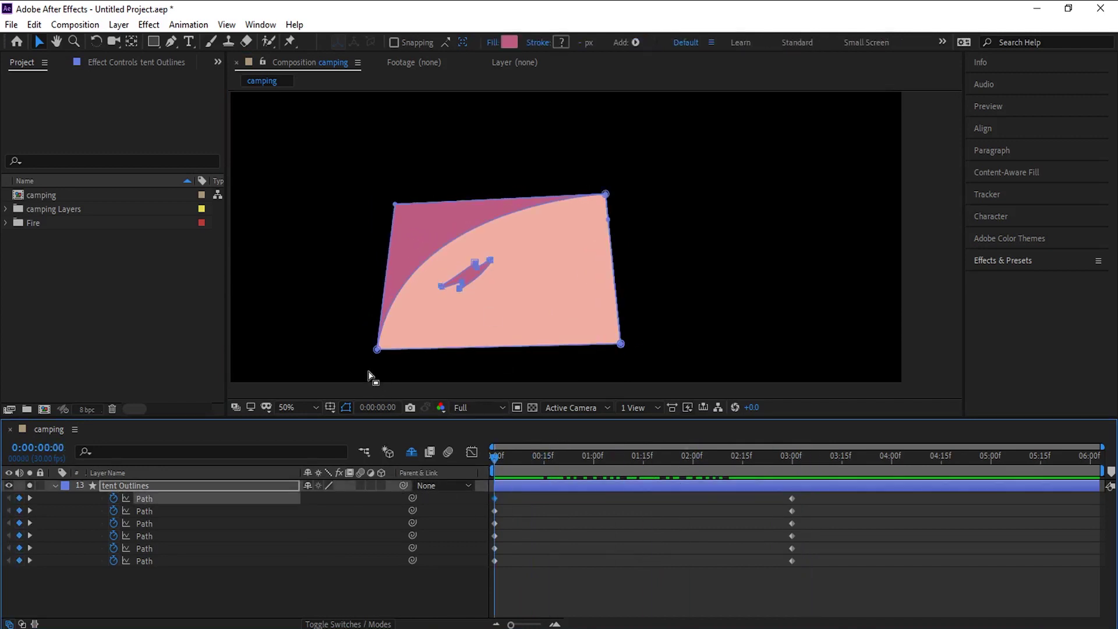
pyautogui.scroll(1, 414, 341)
pyautogui.moveTo(334, 325); pyautogui.dragTo(420, 306)
pyautogui.click(406, 300)
pyautogui.hotkey('shift', 'Right')
pyautogui.hotkey('shift', 'Right')
pyautogui.hotkey('shift', 'Right')
pyautogui.scroll(-2, 419, 307)
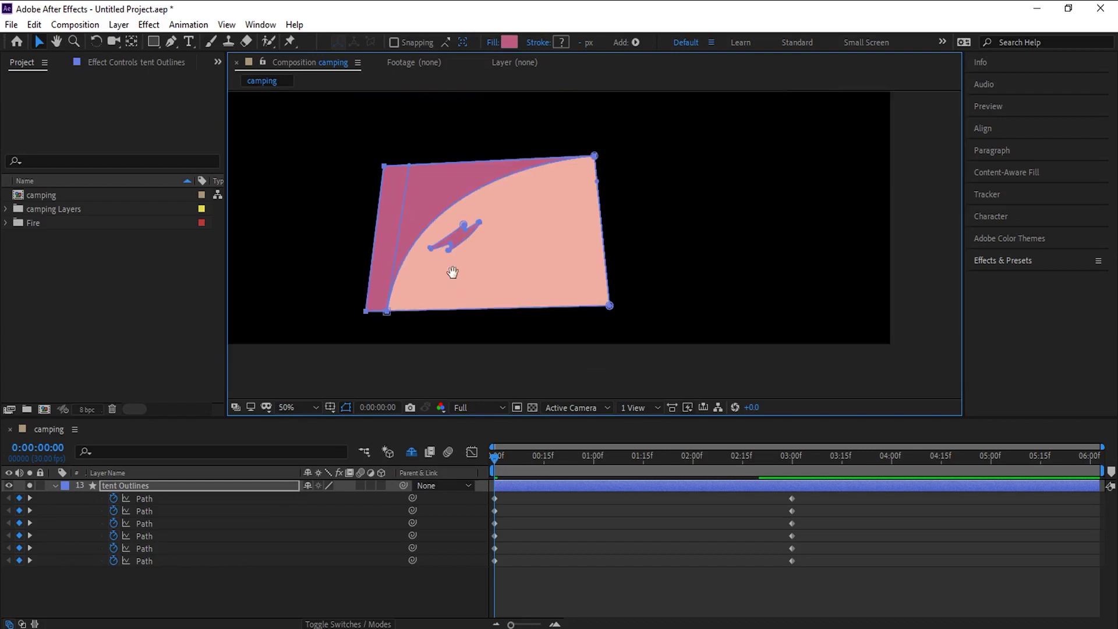
pyautogui.moveTo(422, 197); pyautogui.dragTo(457, 227)
# - Select the points of the zigzag mark on the tent's side panel at 0:00 and shift the mark toward the tent's front
pyautogui.click(495, 499)
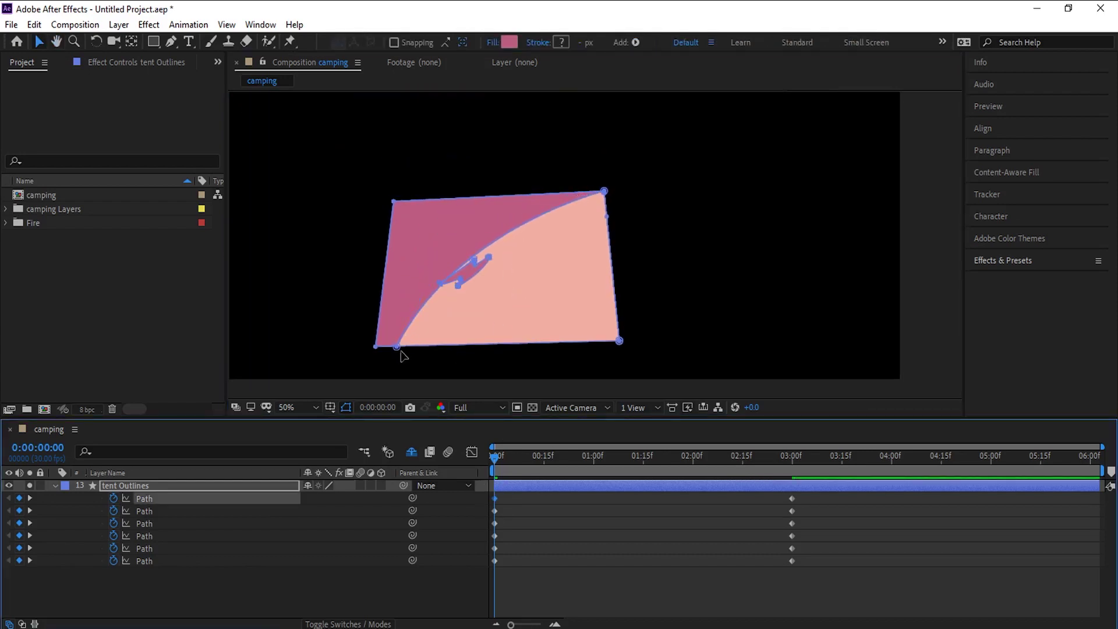
pyautogui.moveTo(383, 371); pyautogui.dragTo(417, 332)
pyautogui.moveTo(520, 238); pyautogui.dragTo(433, 306)
pyautogui.hotkey('shift', 'Right')
pyautogui.hotkey('shift', 'Right')
pyautogui.hotkey('shift', 'Right')
pyautogui.hotkey('shift', 'Right')
pyautogui.hotkey('shift', 'Right')
pyautogui.hotkey('shift', 'Right')
pyautogui.hotkey('shift', 'Right')
pyautogui.hotkey('shift', 'Right')
pyautogui.hotkey('shift', 'Right')
pyautogui.hotkey('shift', 'Right')
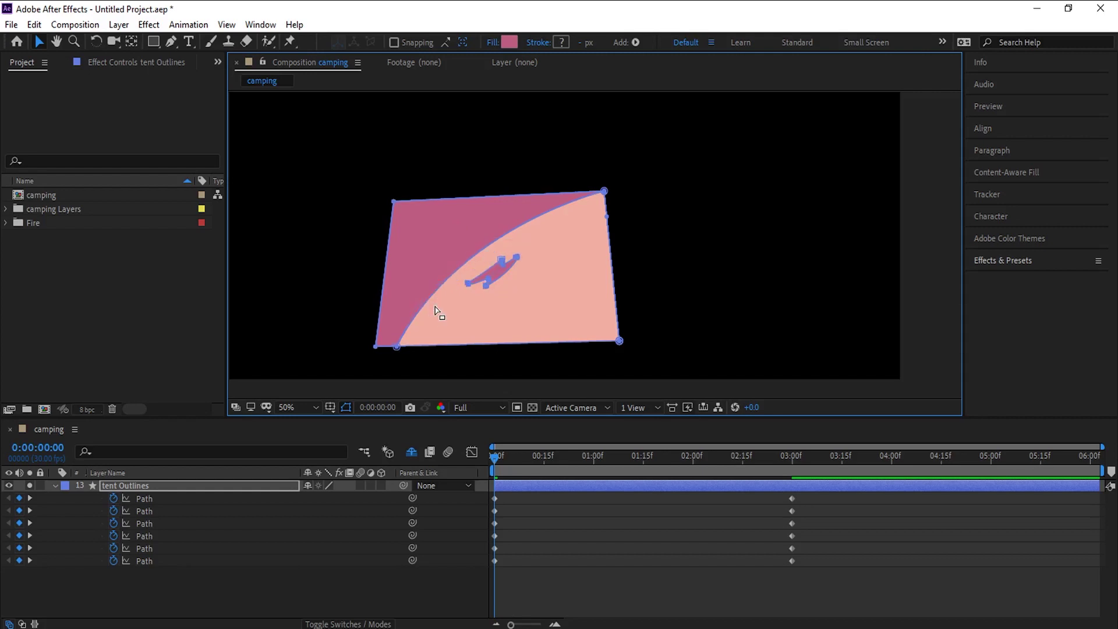
# - Free-transform the zigzag mark's points to stretch the mark wider on both sides
pyautogui.scroll(1, 435, 307)
pyautogui.doubleClick(583, 261)
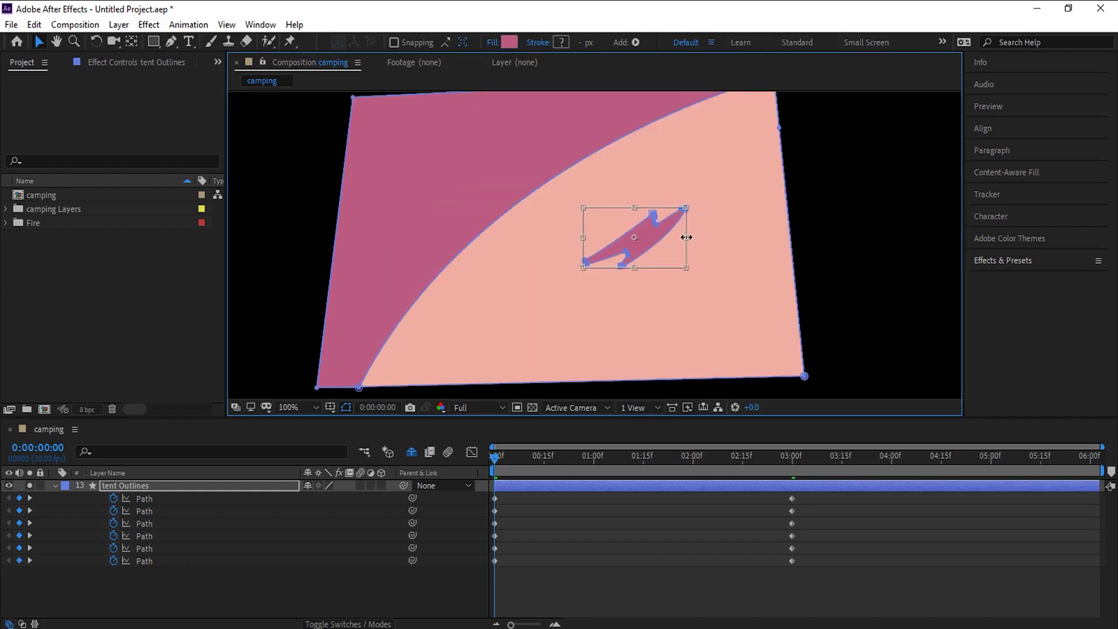
pyautogui.moveTo(687, 237); pyautogui.dragTo(705, 236)
pyautogui.moveTo(583, 239); pyautogui.dragTo(575, 241)
pyautogui.scroll(-2, 693, 312)
pyautogui.click(711, 259)
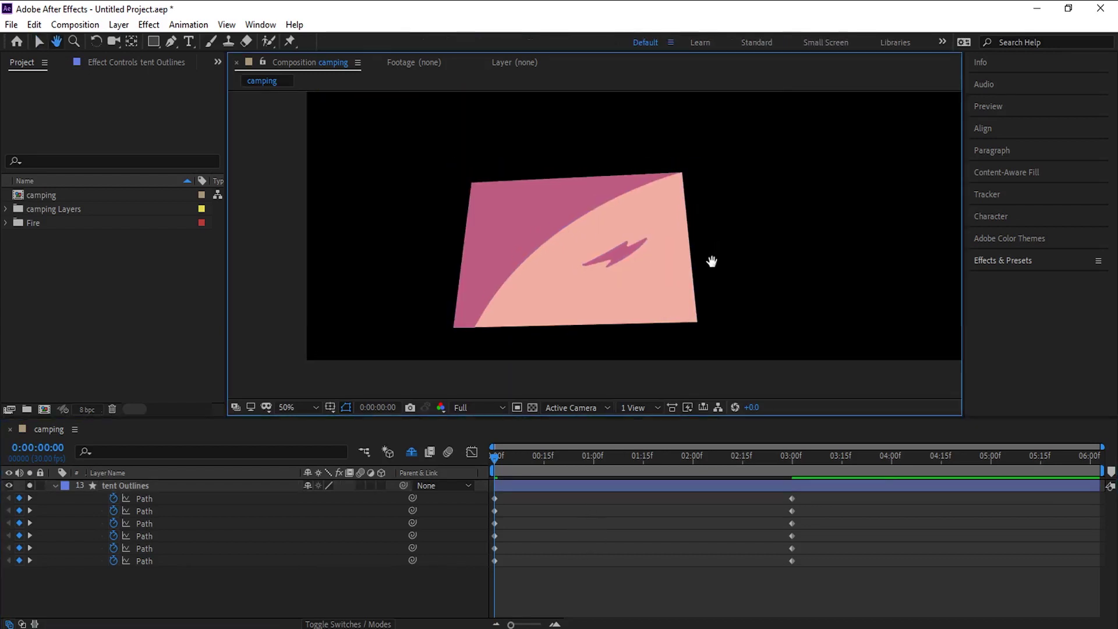
# - Select all the tent's path keyframes at 0:00, shift the whole tent to the right, and scrub to 3:00 to check the turn
pyautogui.moveTo(494, 457); pyautogui.dragTo(450, 471)
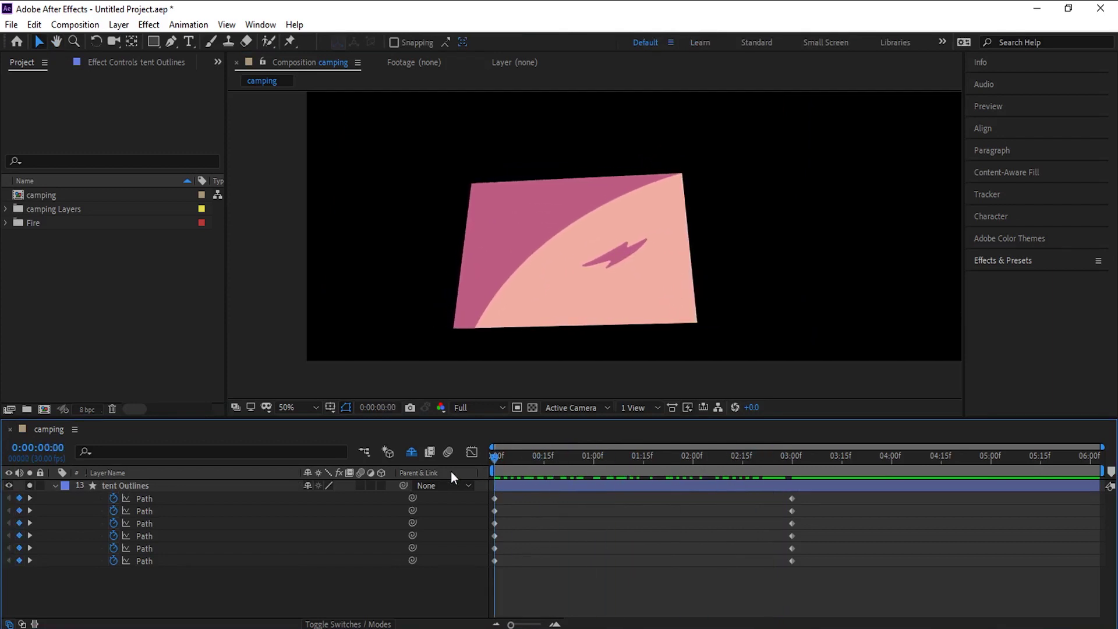
pyautogui.moveTo(502, 496); pyautogui.dragTo(481, 570)
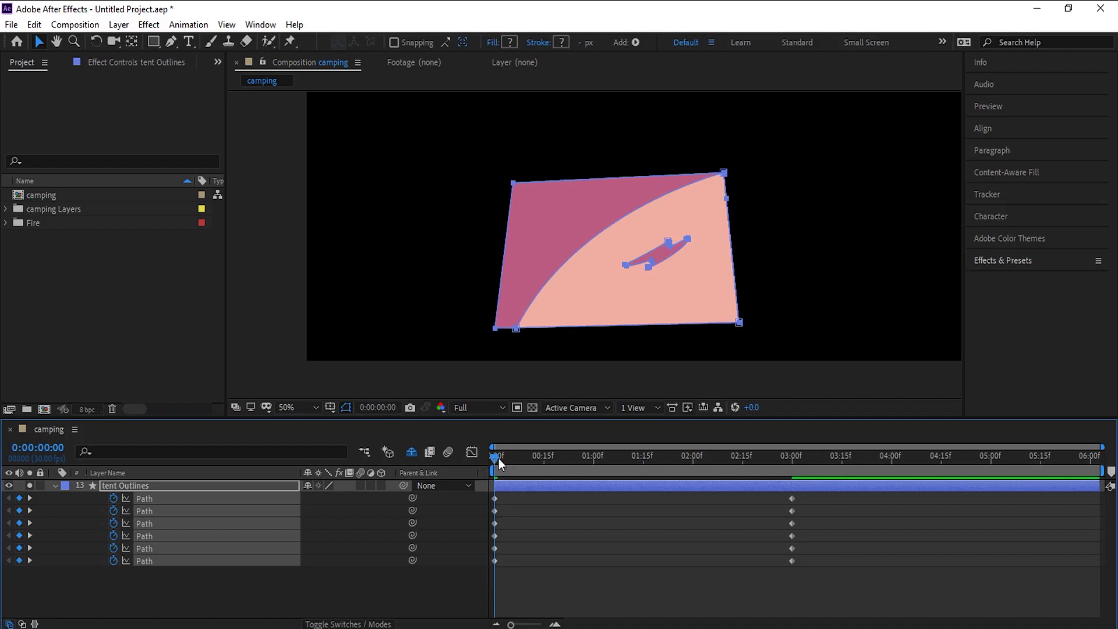
pyautogui.moveTo(498, 458); pyautogui.dragTo(791, 460)
pyautogui.press('Home')
# - Solo the backpack Outlines layer, unmark it as shy, and hide the shy layers again
pyautogui.click(412, 452)
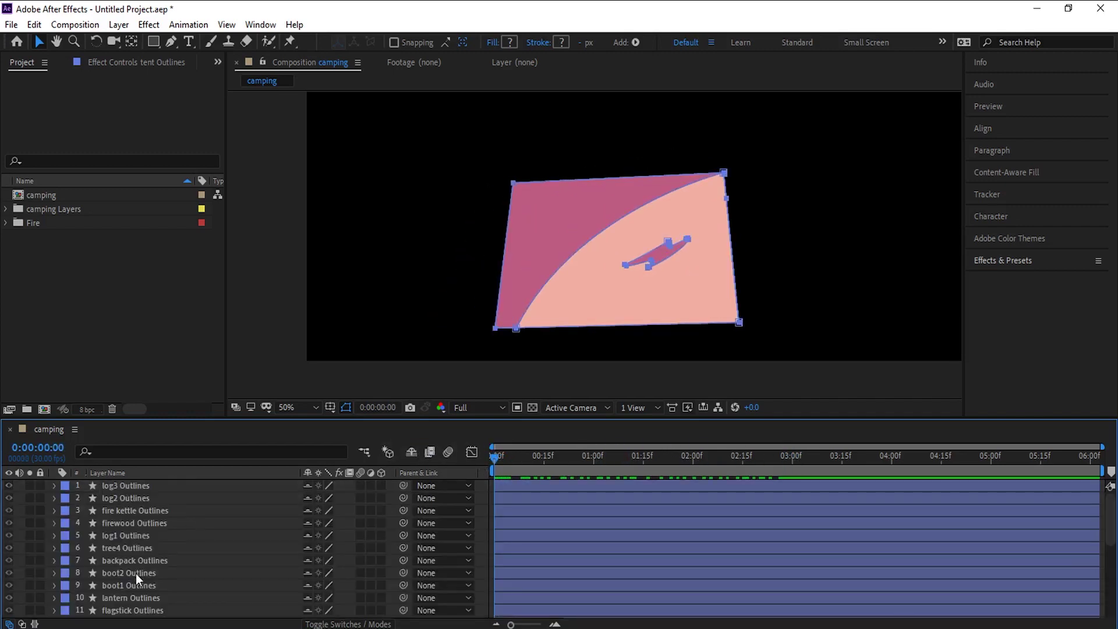
pyautogui.click(100, 560)
pyautogui.click(30, 560)
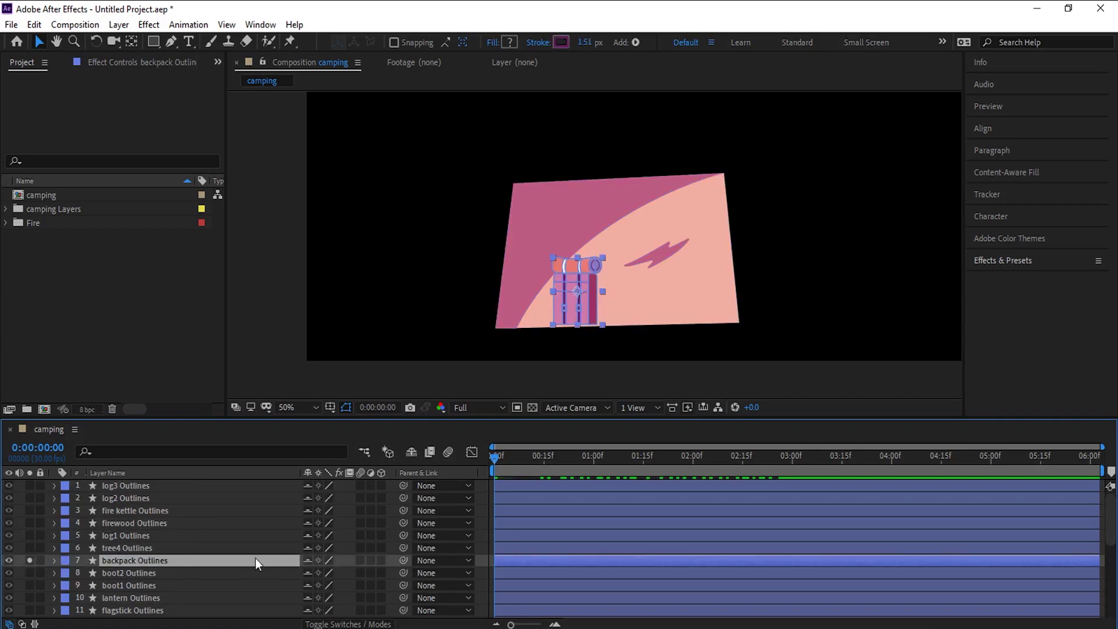
pyautogui.click(411, 452)
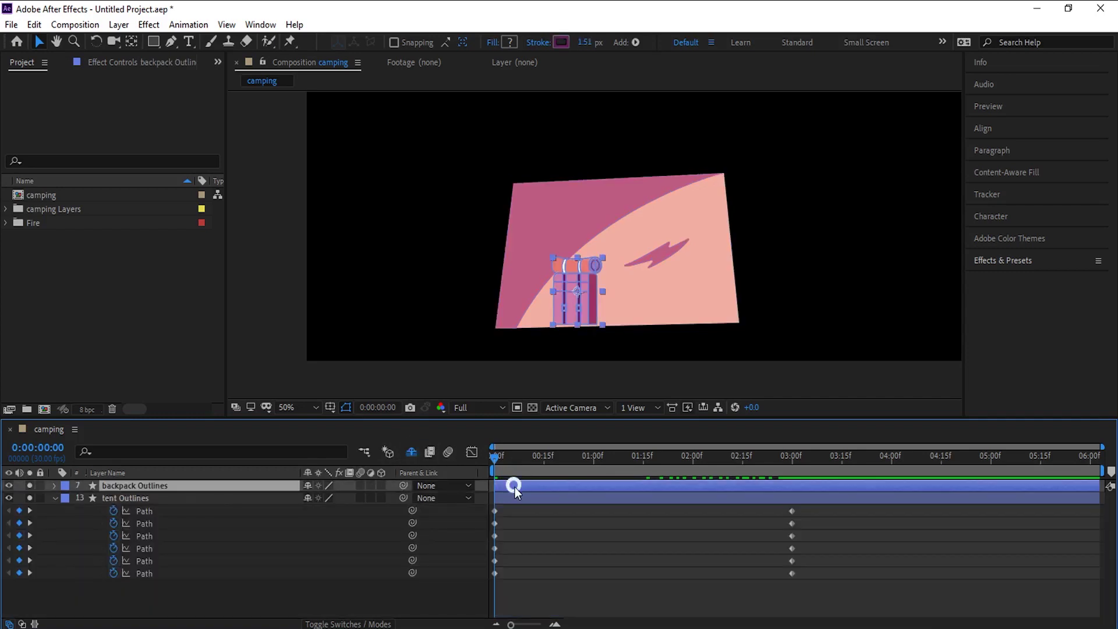
# - Filter the backpack layer's properties by "path", keyframe all of its paths at 0:00, and show only the keyframed properties
pyautogui.click(163, 451)
pyautogui.write('path')
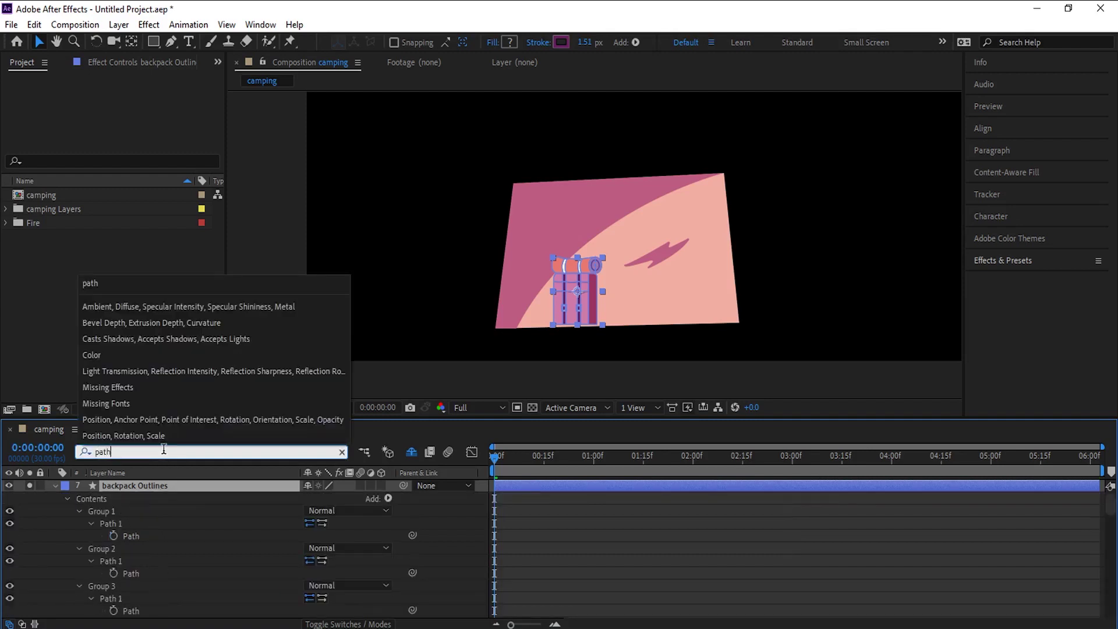
pyautogui.press('Return')
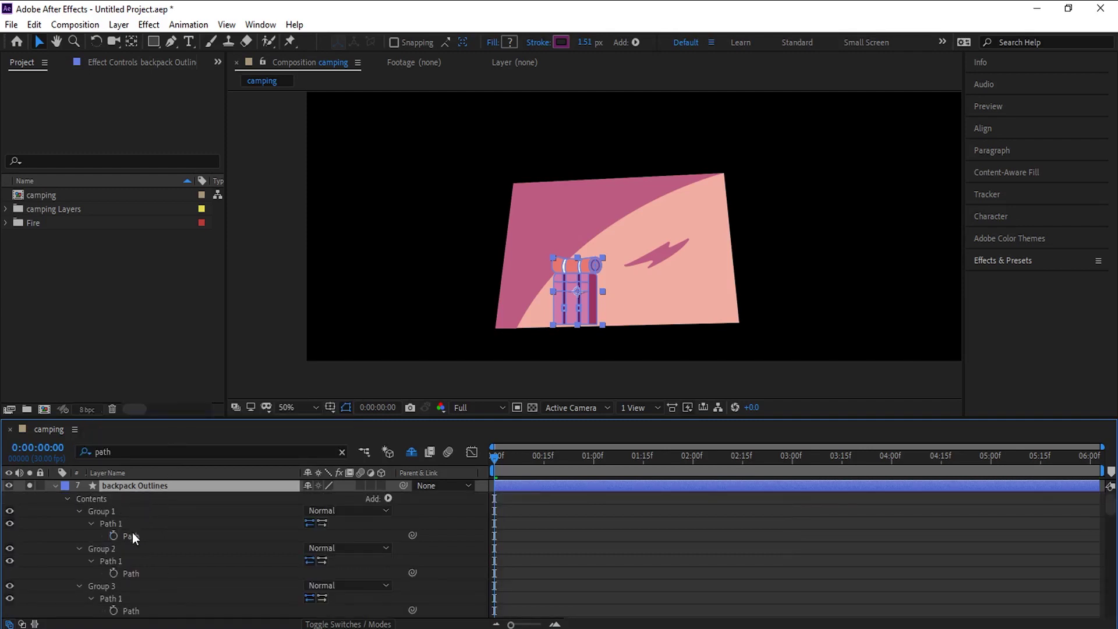
pyautogui.hotkey('ctrl', 'a')
pyautogui.click(112, 539)
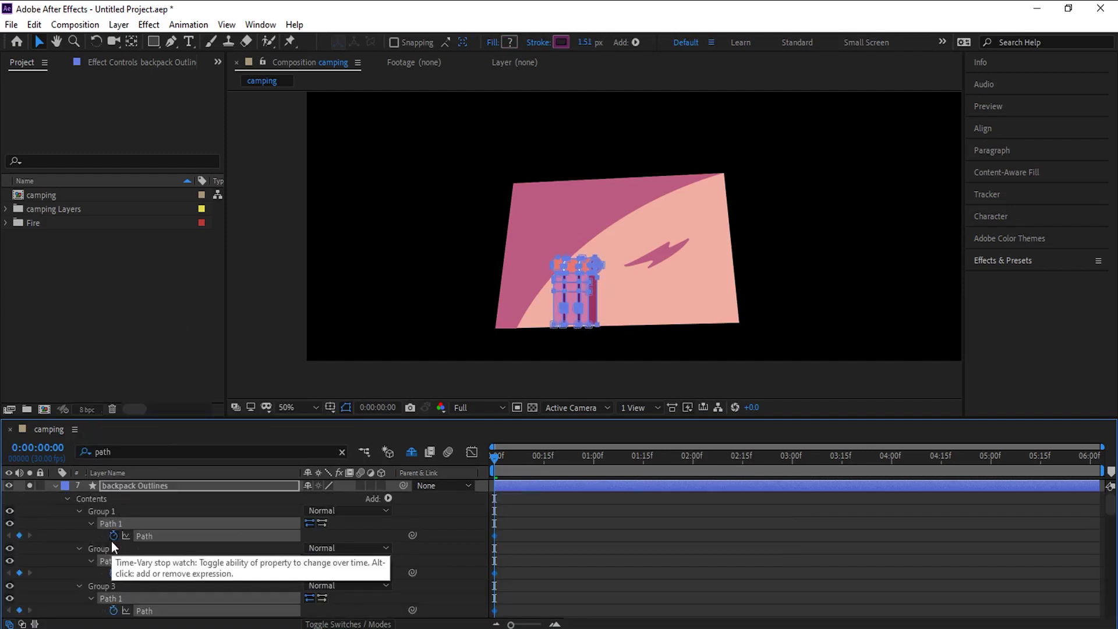
pyautogui.press('u')
# - Add keyframes for all the backpack's paths at 3:00 and return to the start of the timeline
pyautogui.scroll(-5, 634, 553)
pyautogui.click(799, 460)
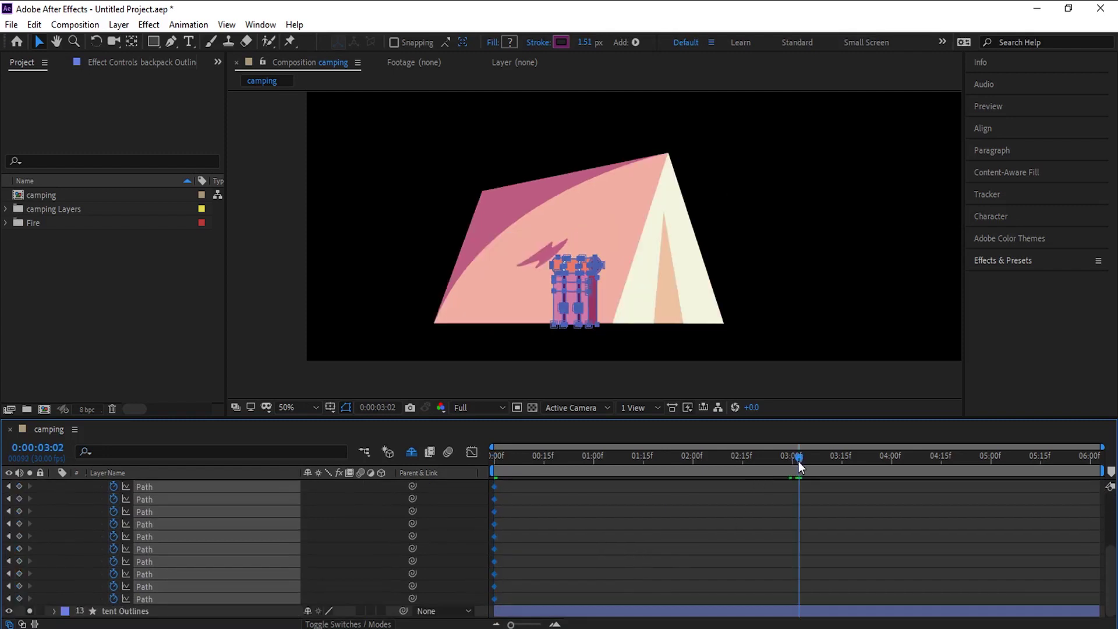
pyautogui.click(20, 490)
pyautogui.press('Home')
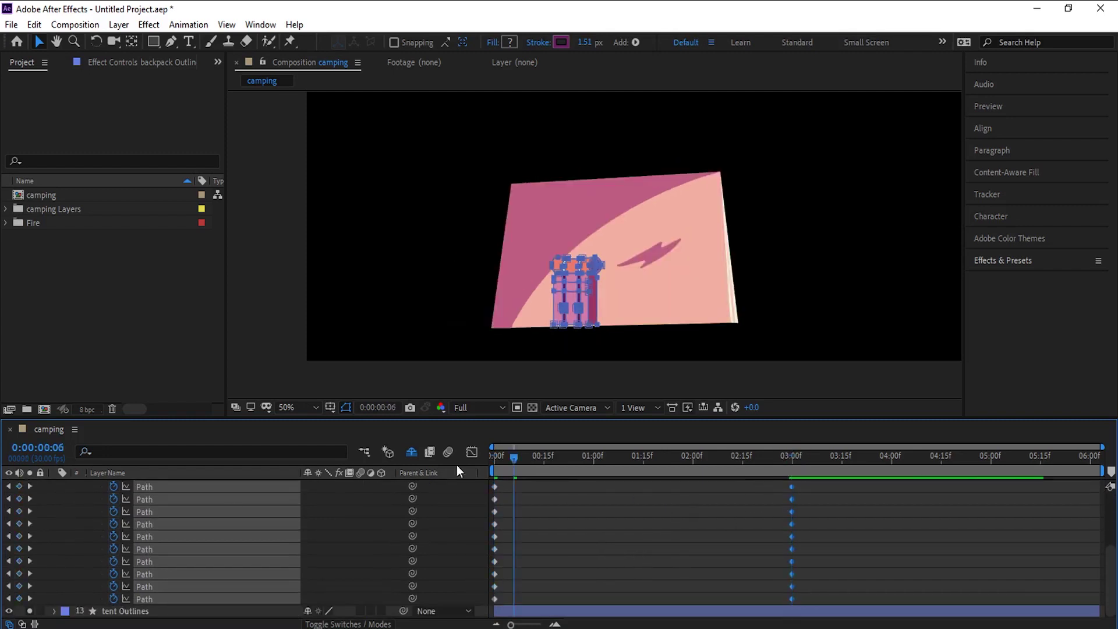
# - At 0:00, move all the backpack's path points to the right, close to the tent's front edge
pyautogui.scroll(2, 553, 305)
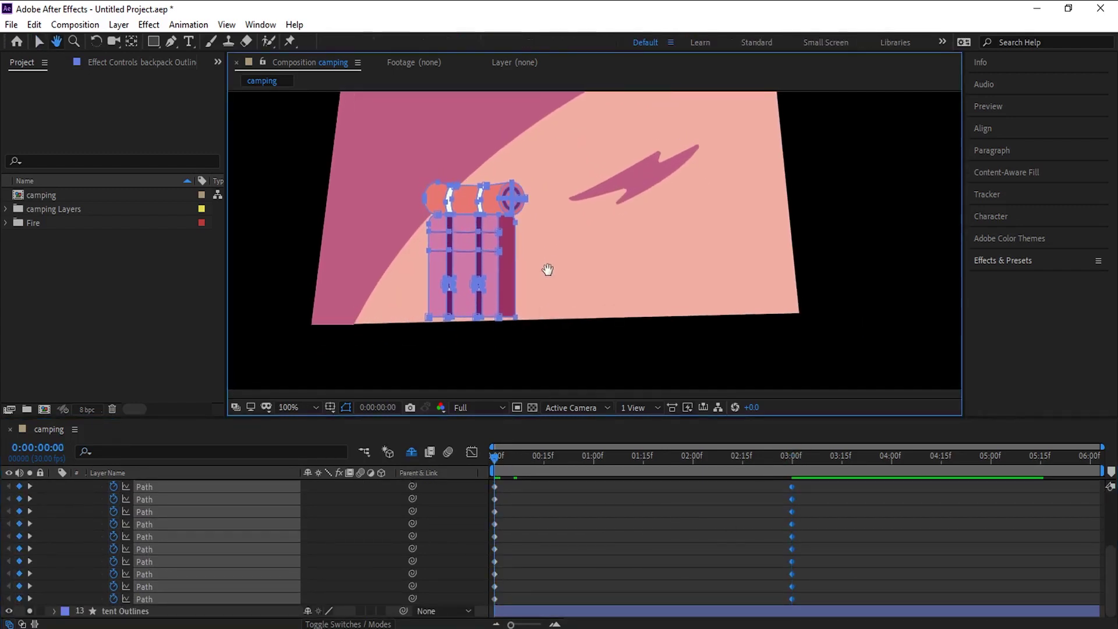
pyautogui.hotkey('shift', 'Right')
pyautogui.hotkey('shift', 'Right')
pyautogui.hotkey('shift', 'Right')
pyautogui.hotkey('shift', 'Right')
pyautogui.hotkey('shift', 'Right')
pyautogui.hotkey('shift', 'Right')
pyautogui.hotkey('shift', 'Right')
pyautogui.hotkey('shift', 'Right')
pyautogui.hotkey('shift', 'Right')
pyautogui.hotkey('shift', 'Right')
pyautogui.hotkey('shift', 'Right')
pyautogui.hotkey('shift', 'Right')
pyautogui.hotkey('shift', 'Right')
pyautogui.hotkey('shift', 'Right')
pyautogui.hotkey('shift', 'Right')
pyautogui.hotkey('shift', 'Right')
pyautogui.hotkey('shift', 'Right')
pyautogui.hotkey('shift', 'Right')
pyautogui.hotkey('shift', 'Right')
pyautogui.hotkey('shift', 'Right')
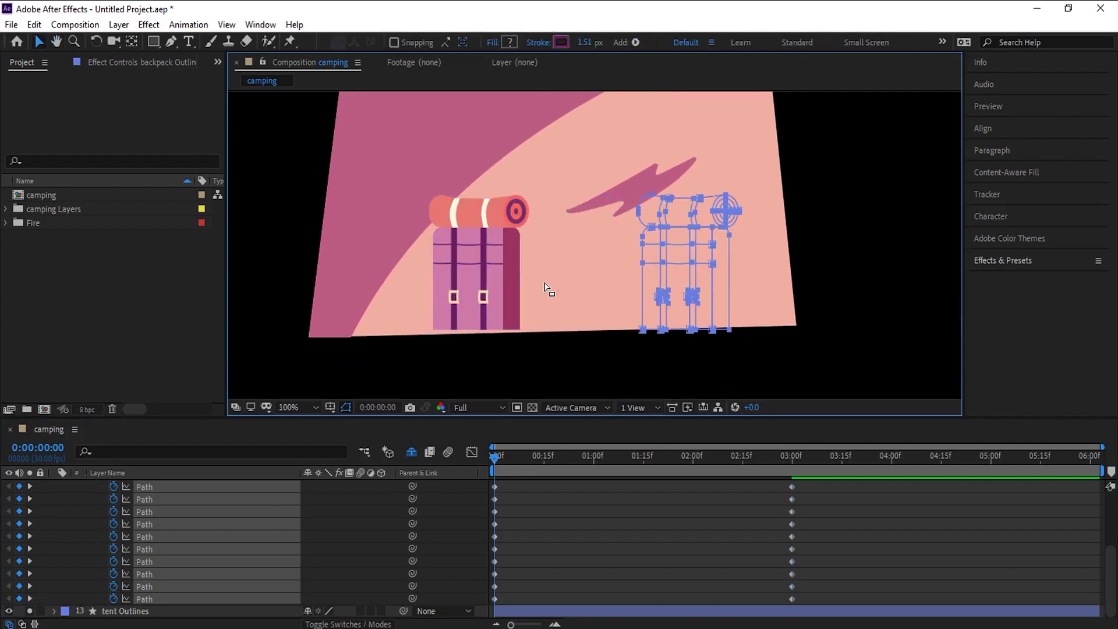
pyautogui.hotkey('shift', 'Left')
pyautogui.hotkey('shift', 'Left')
pyautogui.hotkey('shift', 'Left')
pyautogui.hotkey('shift', 'Left')
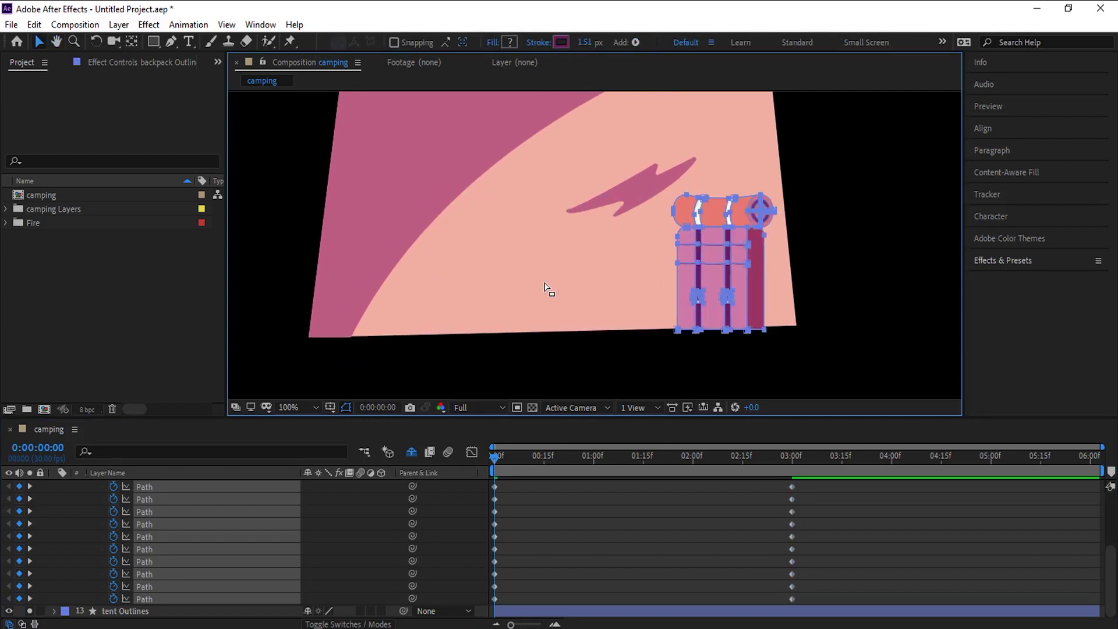
# - Free-transform the backpack's dark side face and bedroll end at 0:00, squashing their points into a thin edge
pyautogui.click(595, 551)
pyautogui.moveTo(590, 311); pyautogui.dragTo(458, 300)
pyautogui.scroll(1, 520, 315)
pyautogui.moveTo(637, 257); pyautogui.dragTo(527, 284)
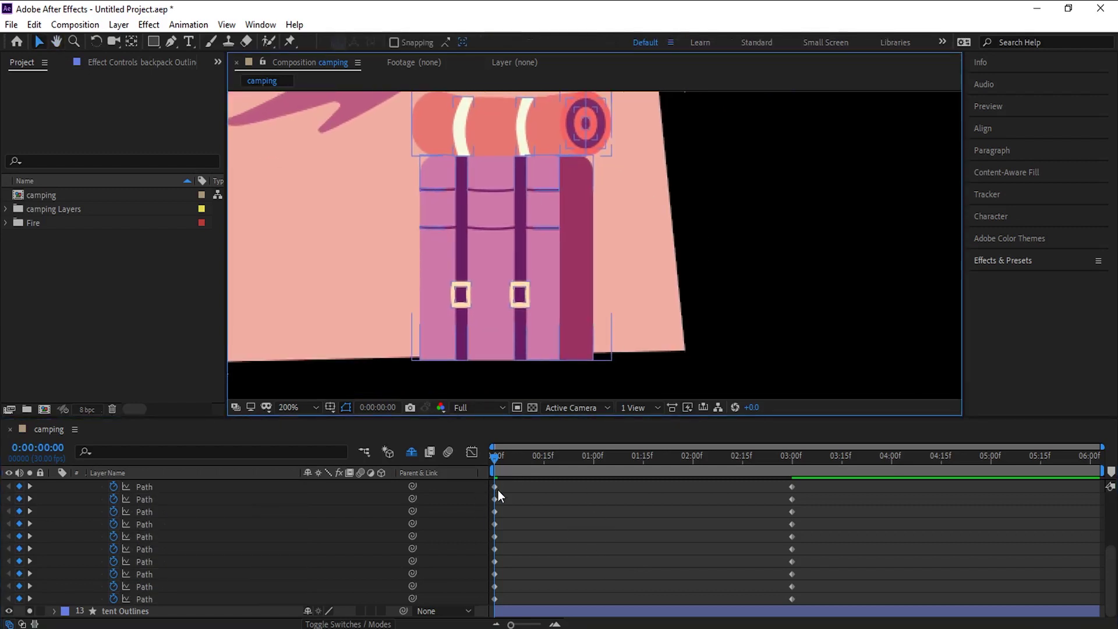
pyautogui.scroll(-1, 635, 231)
pyautogui.moveTo(645, 138)
pyautogui.mouseDown()
pyautogui.moveTo(587, 266)
pyautogui.moveTo(587, 315)
pyautogui.mouseUp()
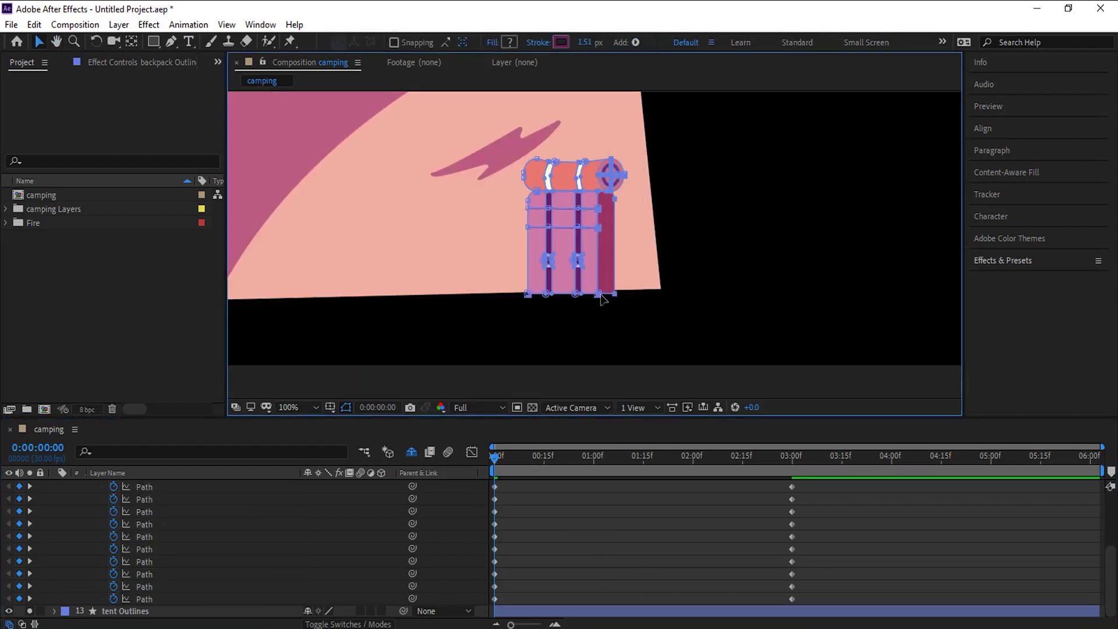
pyautogui.doubleClick(600, 294)
pyautogui.moveTo(599, 226); pyautogui.dragTo(615, 226)
pyautogui.scroll(1, 650, 247)
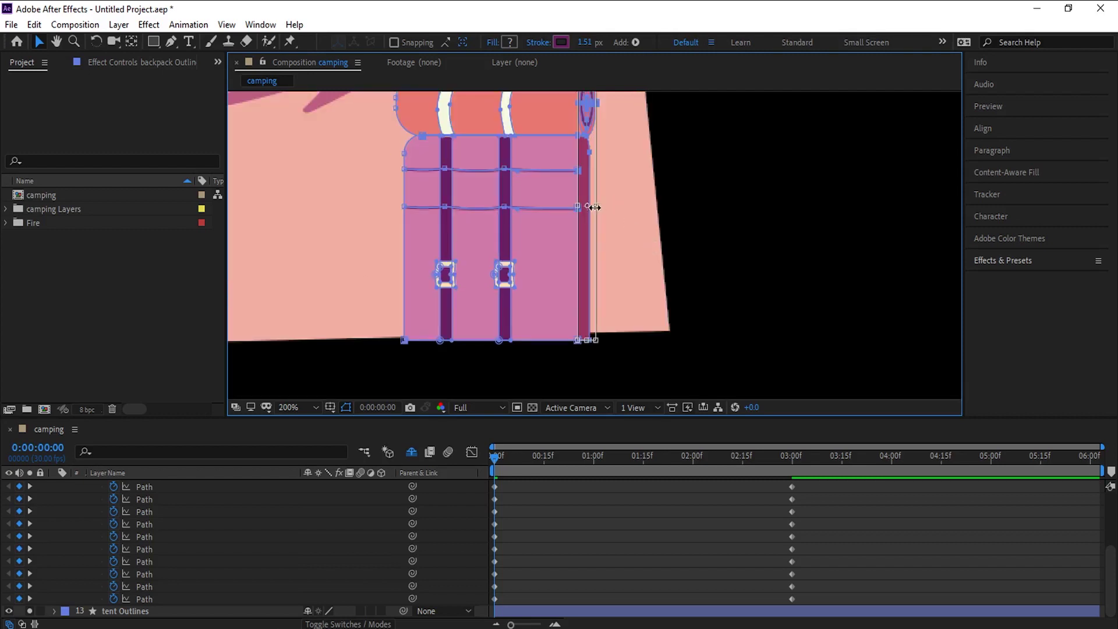
pyautogui.scroll(1, 570, 209)
pyautogui.moveTo(570, 201); pyautogui.dragTo(574, 204)
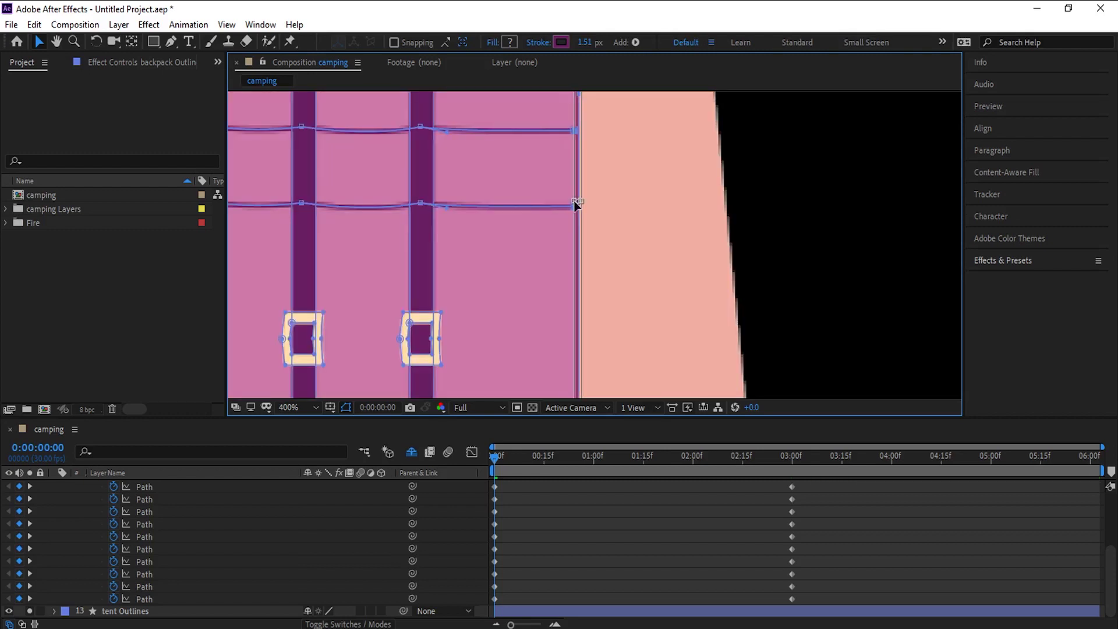
pyautogui.scroll(-2, 631, 260)
pyautogui.click(575, 172)
pyautogui.scroll(2, 512, 139)
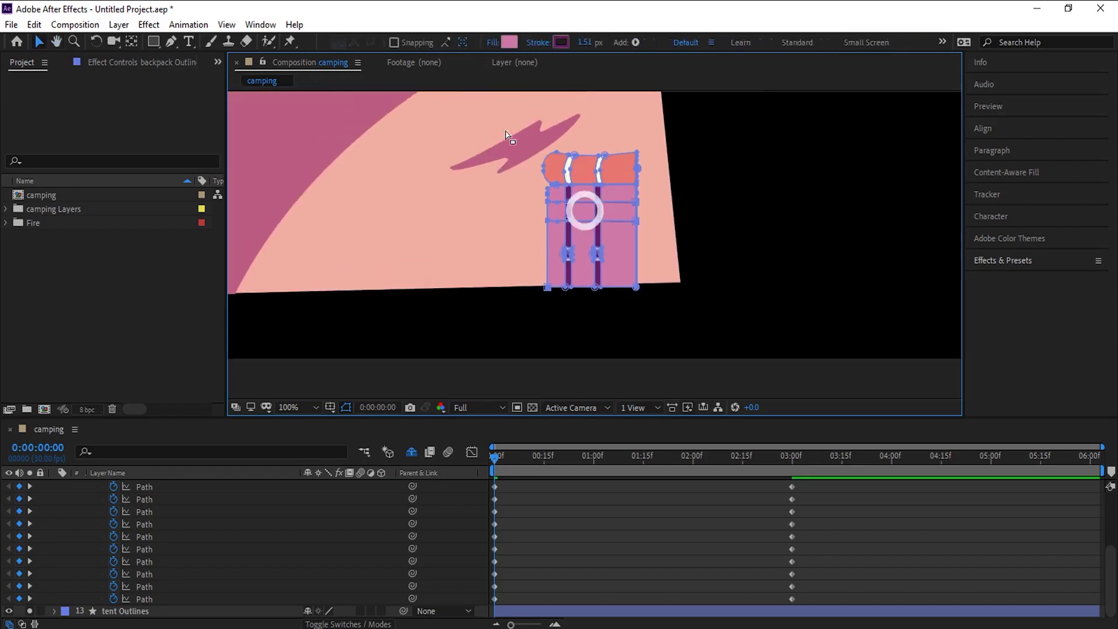
# - Select the points along the backpack's rear edge and move them outward to widen its front face
pyautogui.moveTo(504, 153); pyautogui.dragTo(556, 306)
pyautogui.click(550, 241)
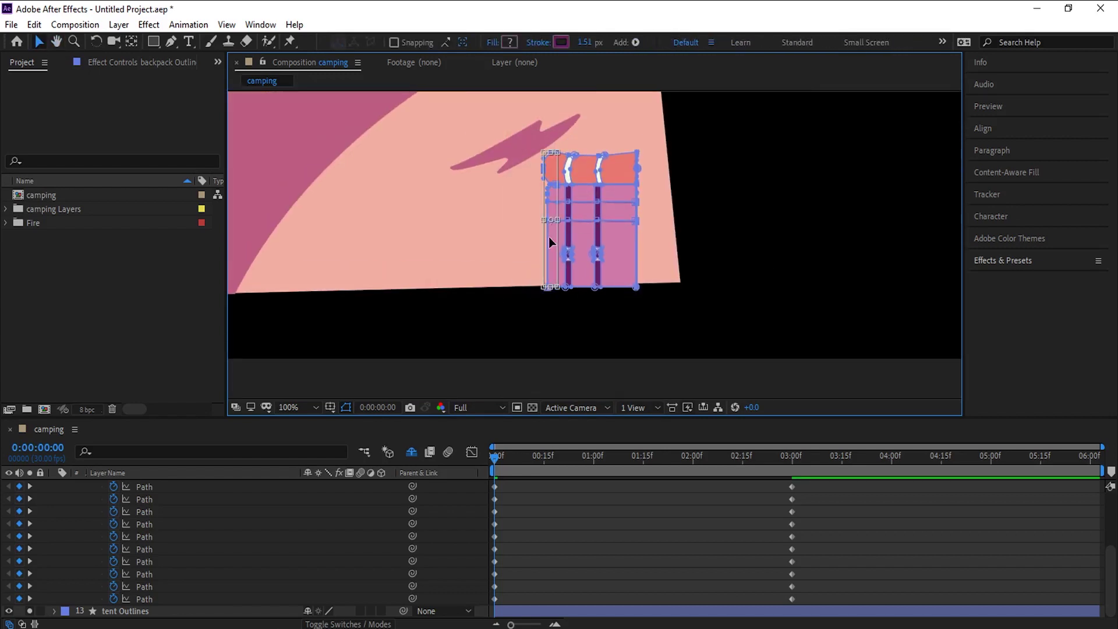
pyautogui.hotkey('shift', 'Left')
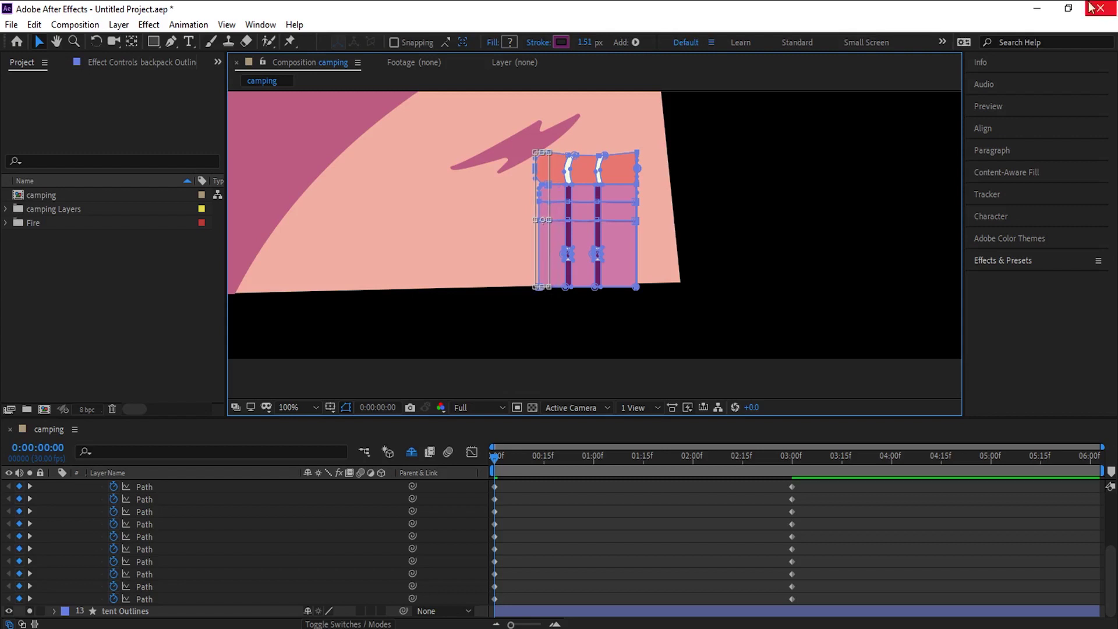
# - Free-transform the backpack's strap and buckle points to spread them farther apart horizontally, and scrub the timeline to check the turn
pyautogui.moveTo(589, 210); pyautogui.dragTo(559, 317)
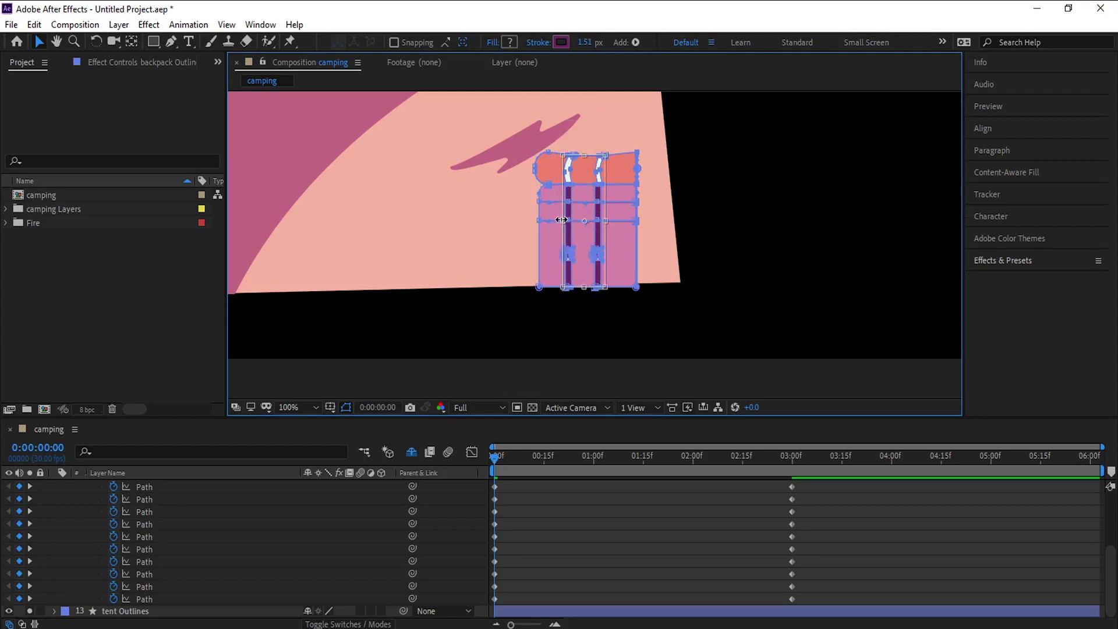
pyautogui.moveTo(561, 220); pyautogui.dragTo(614, 220)
pyautogui.doubleClick(662, 366)
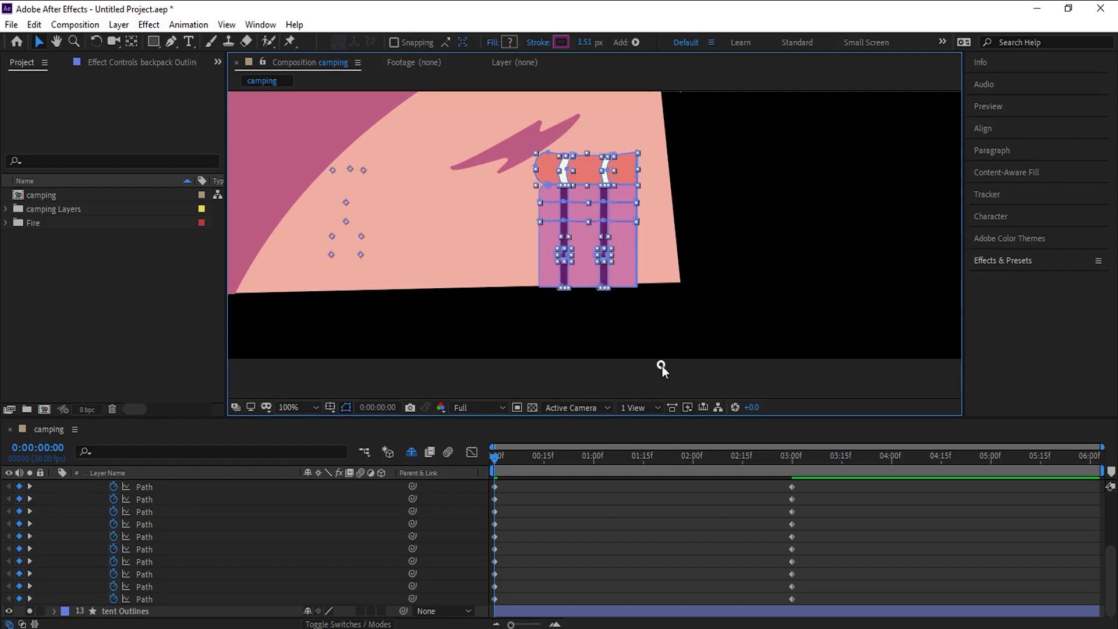
pyautogui.click(662, 366)
pyautogui.press('space')
pyautogui.moveTo(692, 264); pyautogui.dragTo(714, 309)
pyautogui.moveTo(494, 463); pyautogui.dragTo(425, 484)
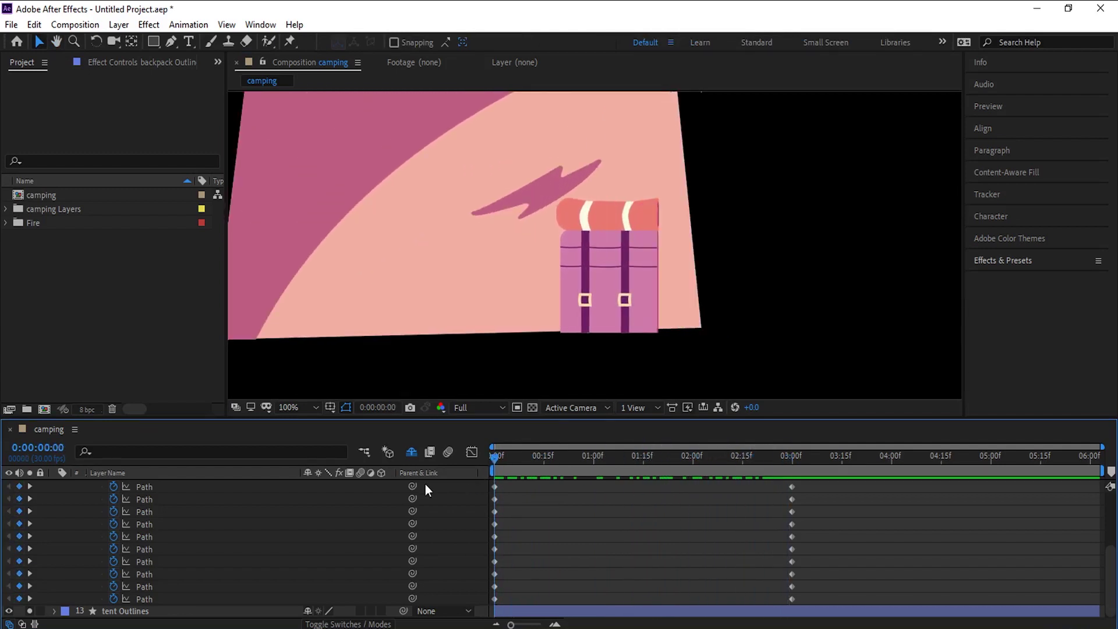
# - Select all the backpack's paths at 0:00, rotate the backpack slightly counterclockwise to match the tent's base, and scrub to check it
pyautogui.click(588, 315)
pyautogui.moveTo(507, 485); pyautogui.dragTo(483, 600)
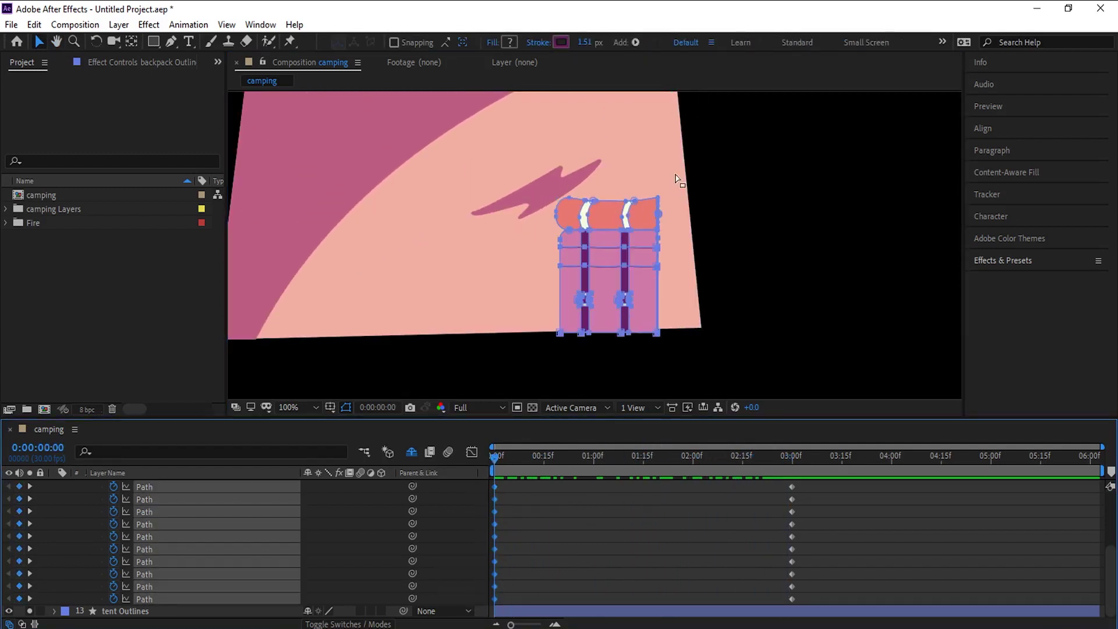
pyautogui.moveTo(679, 173); pyautogui.dragTo(553, 339)
pyautogui.doubleClick(581, 333)
pyautogui.moveTo(673, 342); pyautogui.dragTo(679, 342)
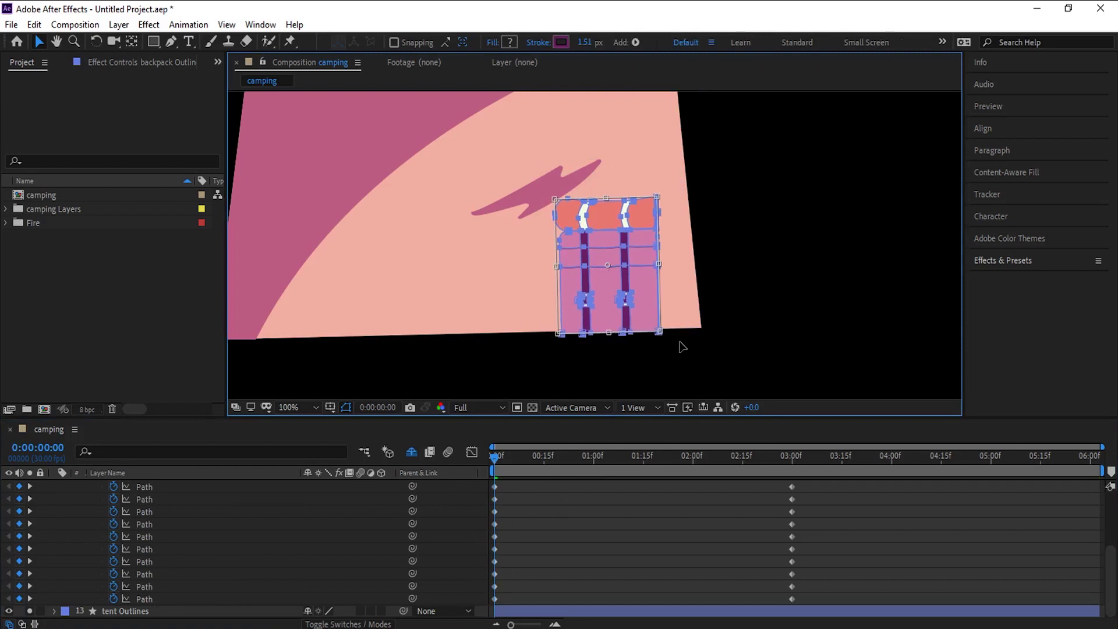
pyautogui.click(668, 519)
pyautogui.scroll(-1, 717, 239)
pyautogui.moveTo(735, 224); pyautogui.dragTo(694, 265)
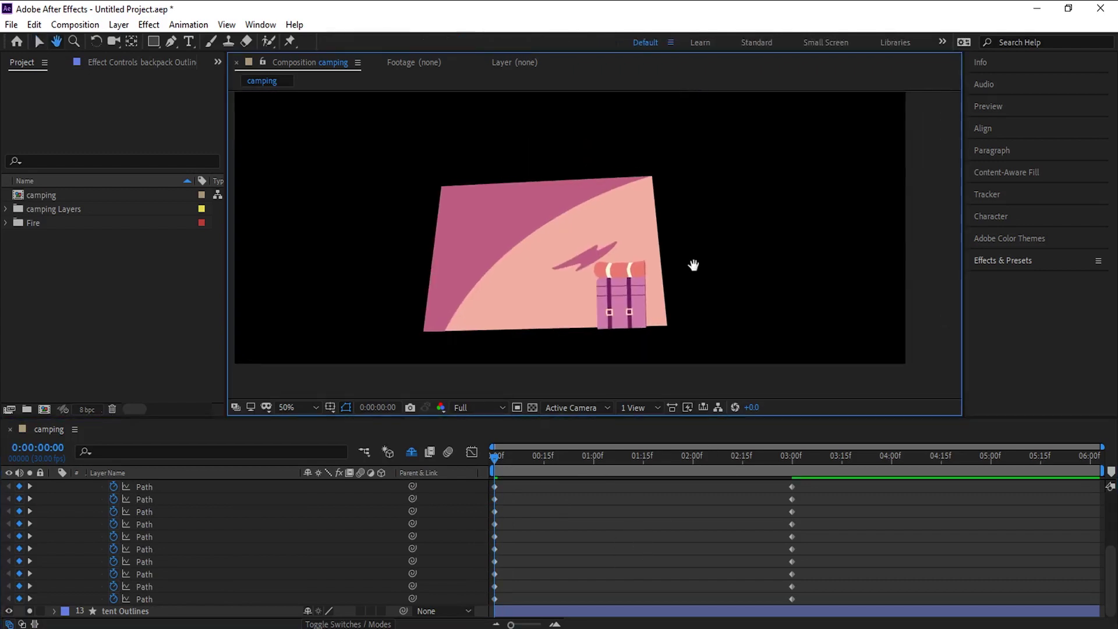
pyautogui.moveTo(501, 458); pyautogui.dragTo(396, 504)
# - Collapse the backpack layer, reveal the shy layers, and solo boot2 Outlines and boot1 Outlines
pyautogui.scroll(1, 282, 523)
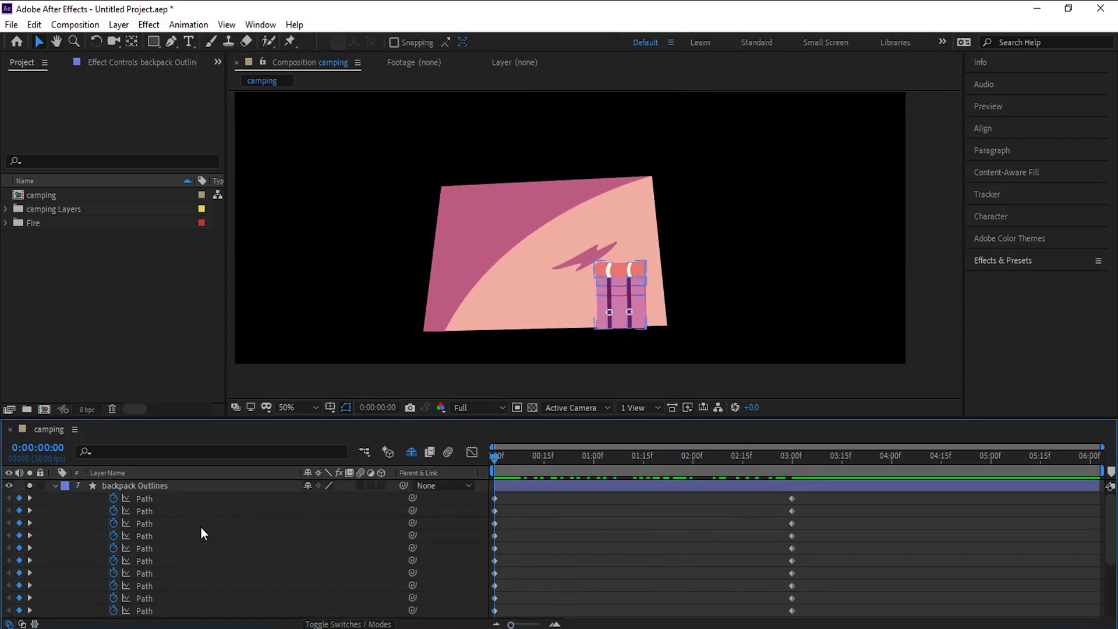
pyautogui.click(56, 485)
pyautogui.click(412, 452)
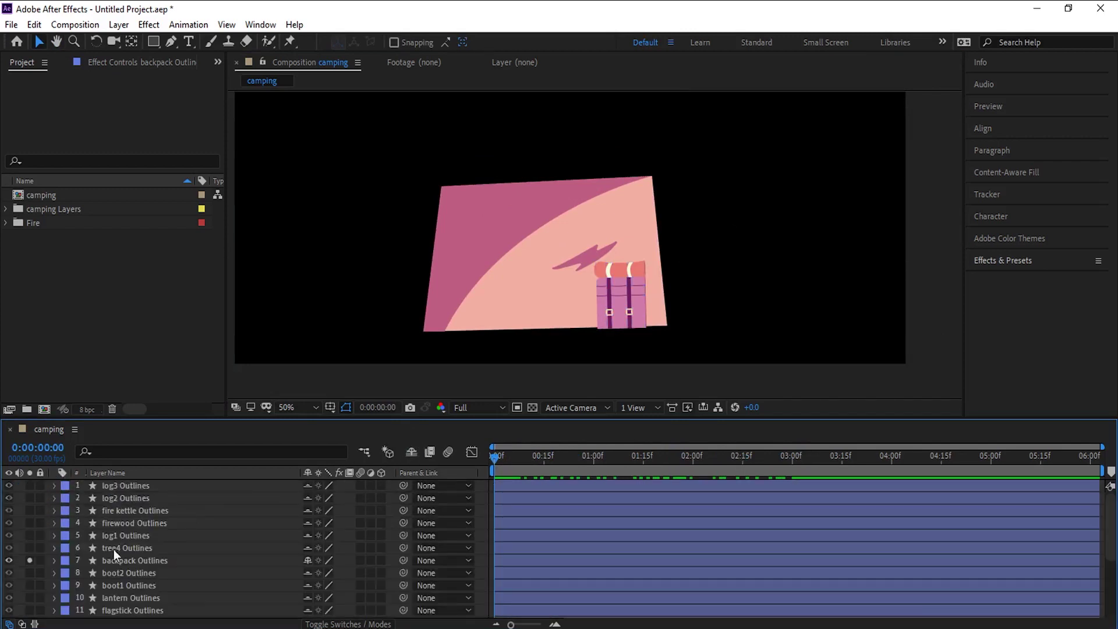
pyautogui.click(116, 573)
pyautogui.keyDown('ctrl'); pyautogui.click(118, 582); pyautogui.keyUp('ctrl')
pyautogui.click(29, 572)
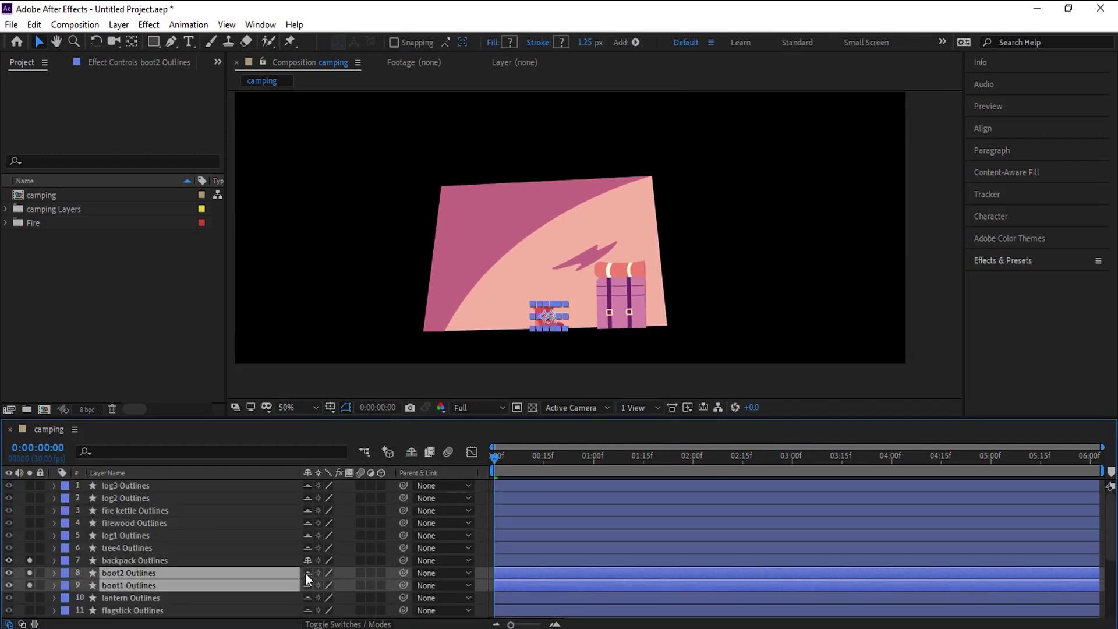
# - Hide the shy layers and add Position keyframes to boot2 Outlines and boot1 Outlines at 0:00 and 3:00
pyautogui.click(411, 452)
pyautogui.press('p')
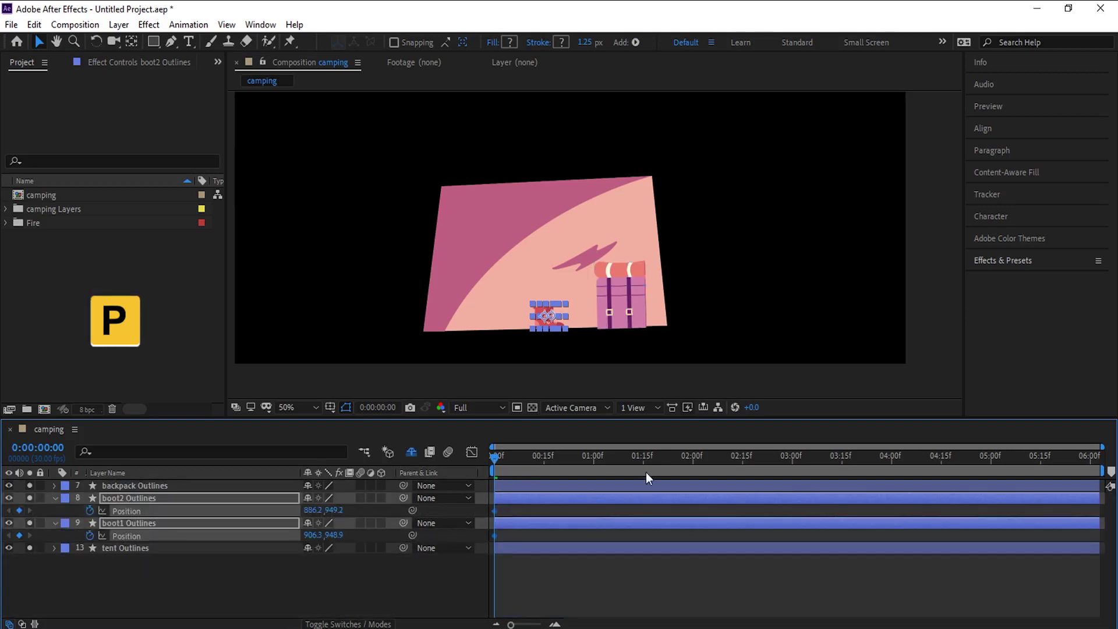
pyautogui.click(786, 458)
pyautogui.click(795, 459)
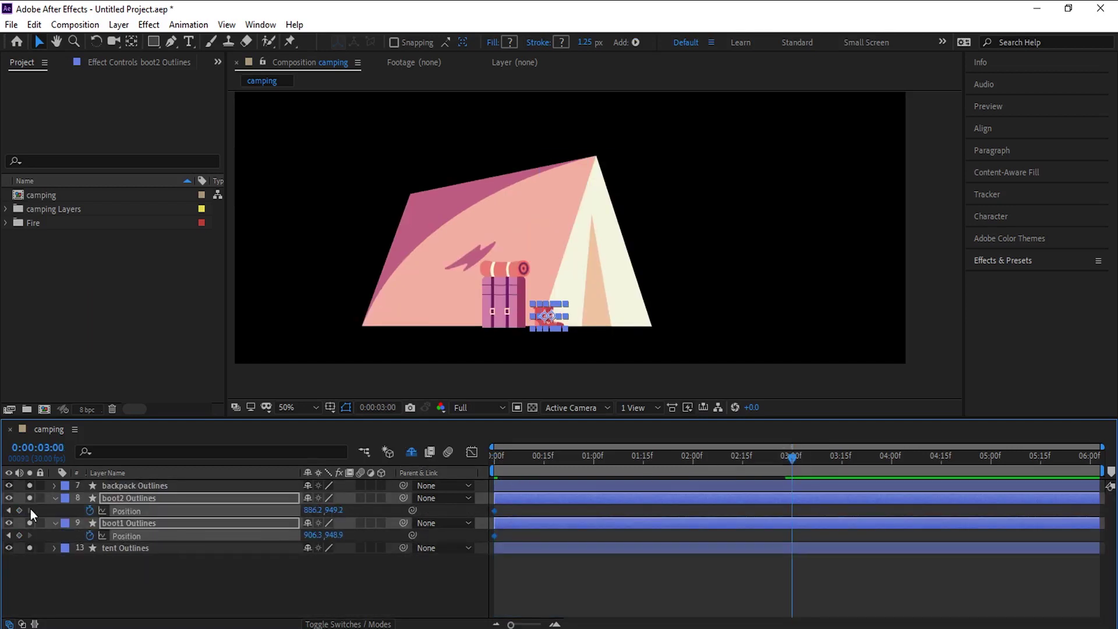
pyautogui.moveTo(512, 460); pyautogui.dragTo(456, 464)
# - At 0:00, move both boots horizontally past the tent's front edge, to X positions 1276.2 for boot2 and 1296.3 for boot1
pyautogui.scroll(1, 703, 312)
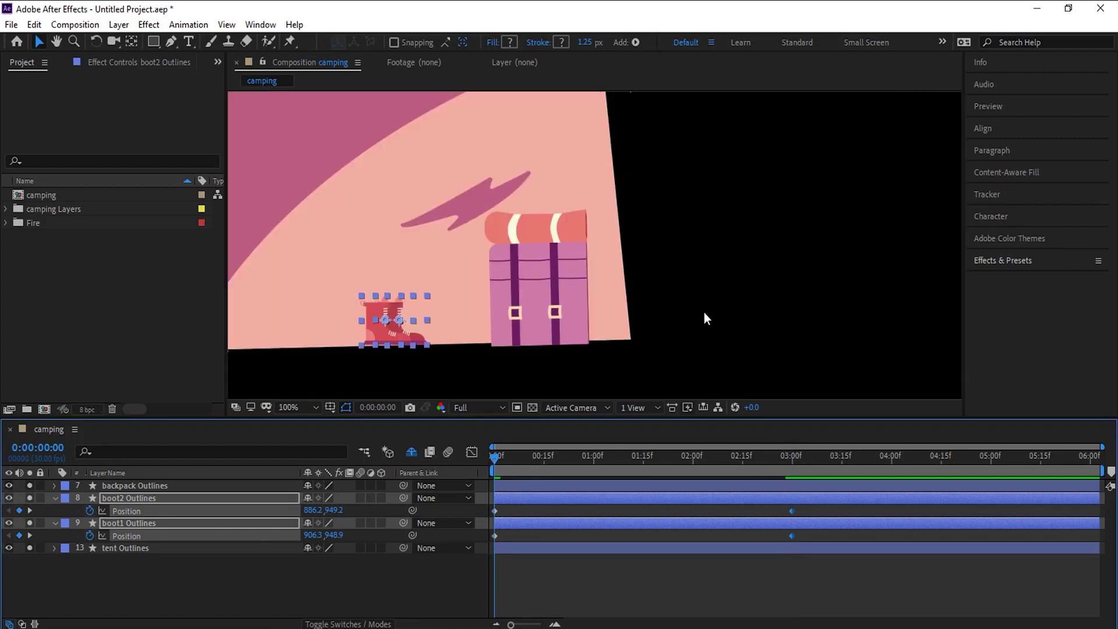
pyautogui.moveTo(684, 295); pyautogui.dragTo(613, 300)
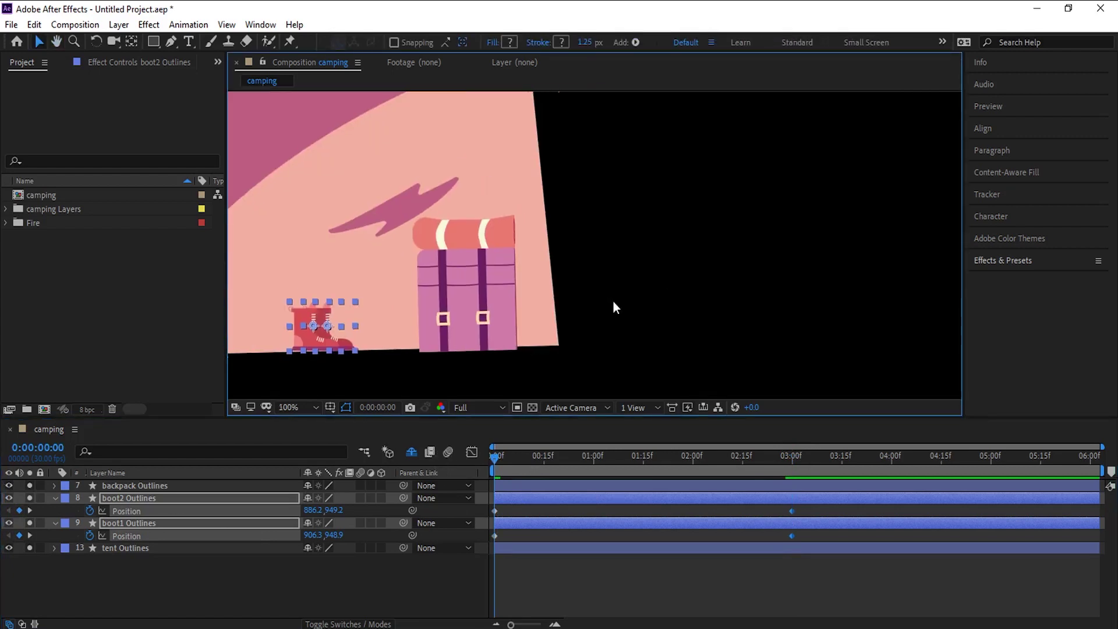
pyautogui.hotkey('shift', 'Right')
pyautogui.hotkey('shift', 'Right')
pyautogui.hotkey('shift', 'Right')
pyautogui.hotkey('shift', 'Right')
pyautogui.hotkey('shift', 'Right')
pyautogui.hotkey('shift', 'Right')
pyautogui.hotkey('shift', 'Right')
pyautogui.hotkey('shift', 'Right')
pyautogui.hotkey('shift', 'Right')
pyautogui.hotkey('shift', 'Right')
pyautogui.hotkey('shift', 'Right')
pyautogui.hotkey('shift', 'Right')
pyautogui.hotkey('shift', 'Right')
pyautogui.hotkey('shift', 'Right')
pyautogui.hotkey('shift', 'Right')
pyautogui.hotkey('shift', 'Right')
pyautogui.hotkey('shift', 'Right')
pyautogui.hotkey('shift', 'Right')
pyautogui.hotkey('shift', 'Right')
pyautogui.hotkey('shift', 'Right')
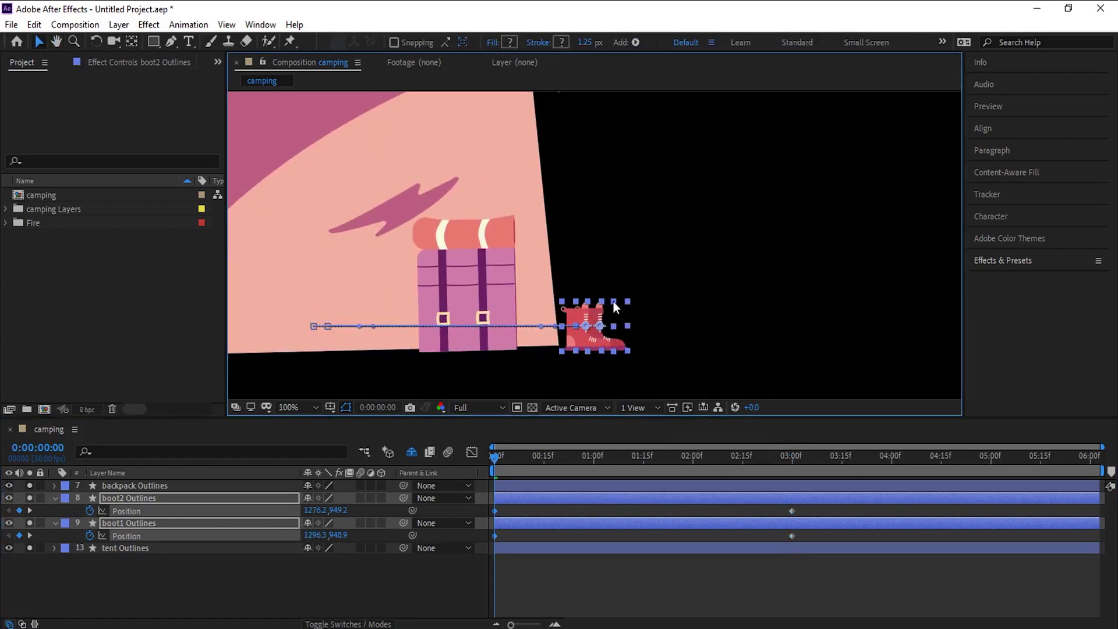
# - Reverse the boots' horizontal offset at 0:00 by moving boot1 left to about X 1275 and boot2 right to about X 1291
pyautogui.scroll(2, 620, 301)
pyautogui.click(515, 522)
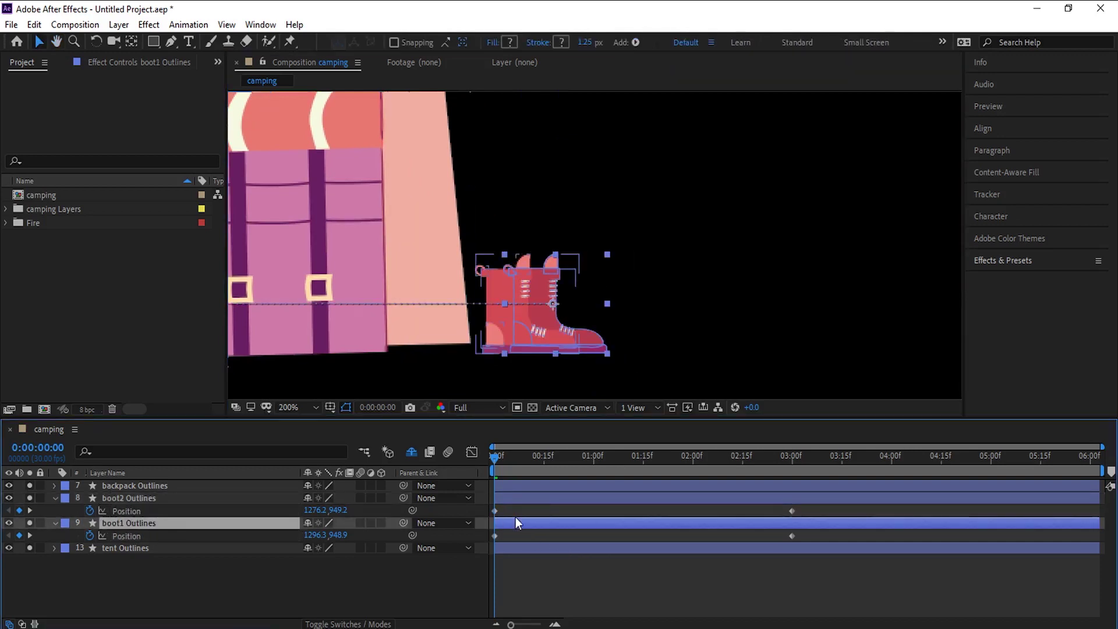
pyautogui.hotkey('shift', 'Left')
pyautogui.hotkey('shift', 'Left')
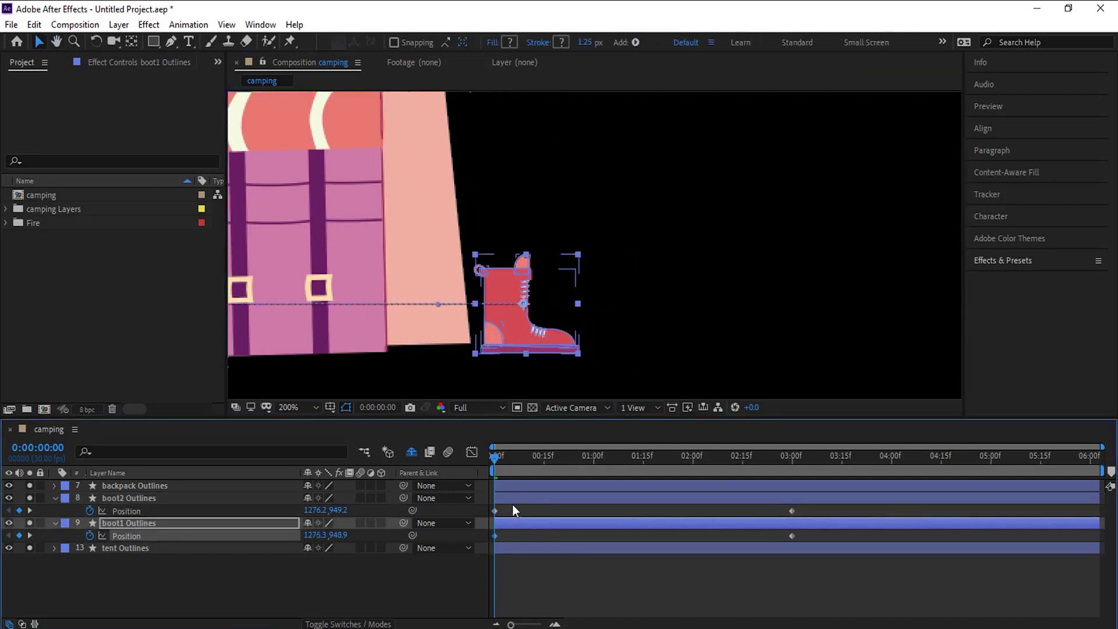
pyautogui.click(511, 499)
pyautogui.press('Right')
pyautogui.press('Right')
pyautogui.press('Right')
pyautogui.press('Right')
pyautogui.press('Right')
pyautogui.press('Right')
pyautogui.press('Right')
pyautogui.press('Right')
pyautogui.press('Right')
pyautogui.press('Right')
pyautogui.press('Right')
pyautogui.press('Right')
pyautogui.press('Right')
pyautogui.press('Right')
pyautogui.press('Right')
pyautogui.press('Right')
pyautogui.press('Right')
pyautogui.press('Right')
pyautogui.press('Right')
pyautogui.press('Right')
pyautogui.press('Left')
pyautogui.press('Left')
pyautogui.press('Left')
pyautogui.press('Left')
pyautogui.press('Left')
pyautogui.press('Left')
pyautogui.press('Left')
pyautogui.press('Left')
pyautogui.press('Left')
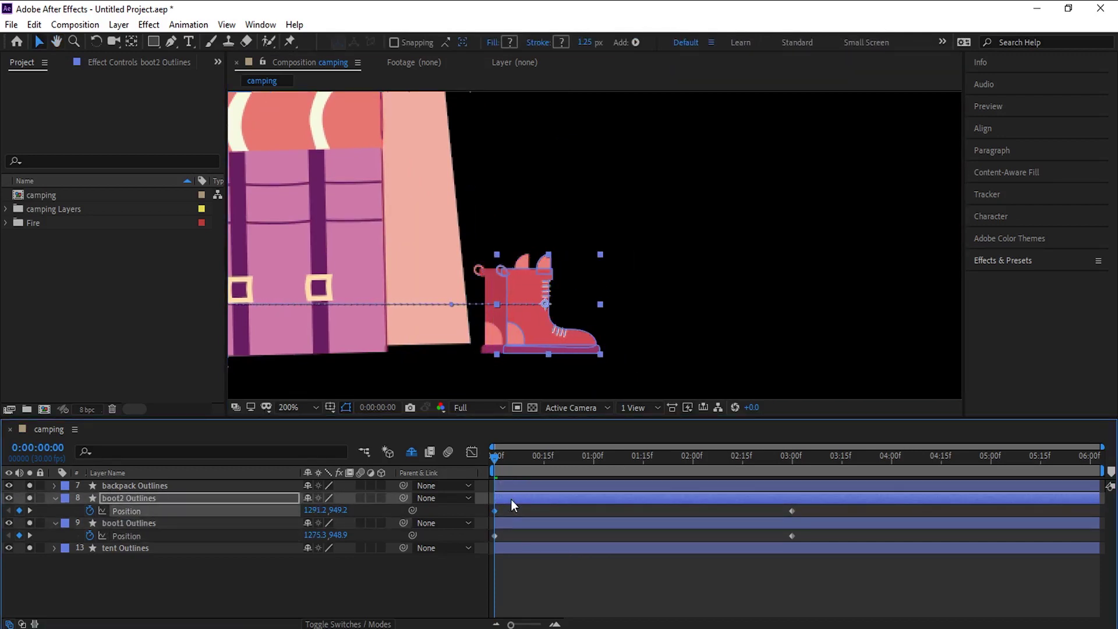
# - Nudge both boots slightly left at 0:00, to X 1288.2 for boot2 and 1272.8 for boot1, and preview the turn
pyautogui.keyDown('ctrl'); pyautogui.click(516, 521); pyautogui.keyUp('ctrl')
pyautogui.press('Left')
pyautogui.press('Left')
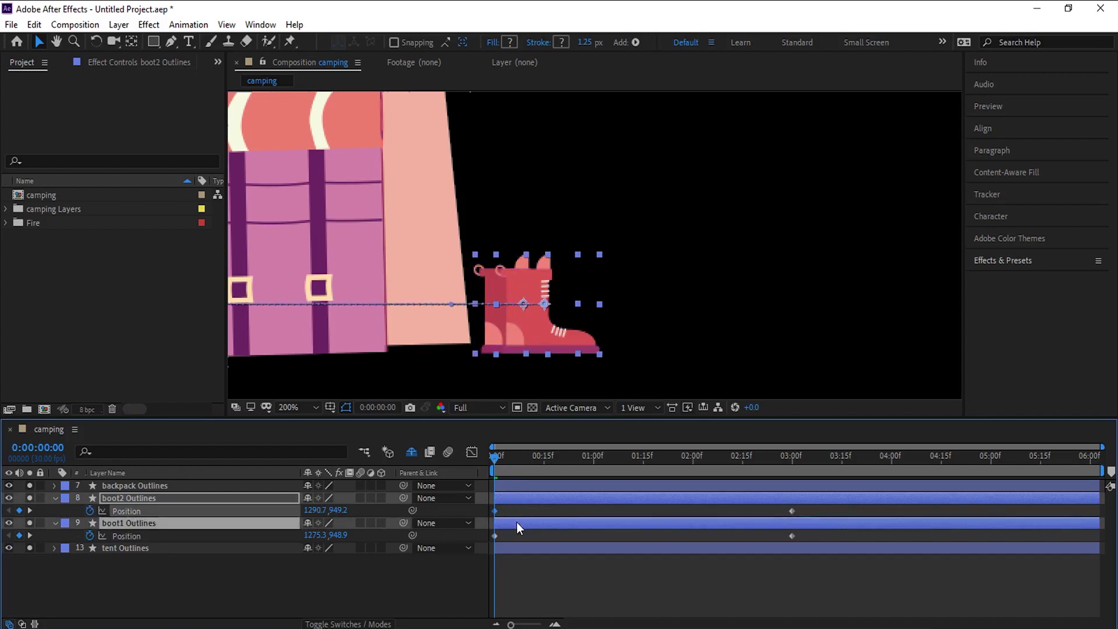
pyautogui.moveTo(523, 506); pyautogui.dragTo(470, 545)
pyautogui.press('Left')
pyautogui.press('Left')
pyautogui.press('Left')
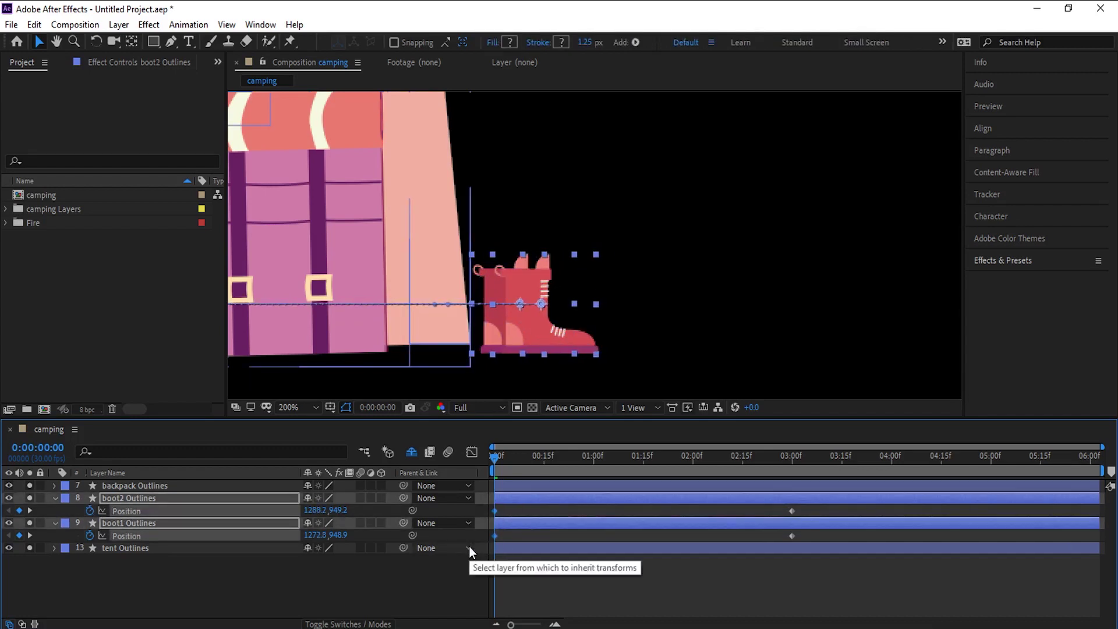
pyautogui.click(595, 594)
pyautogui.scroll(-2, 705, 299)
pyautogui.press('space')
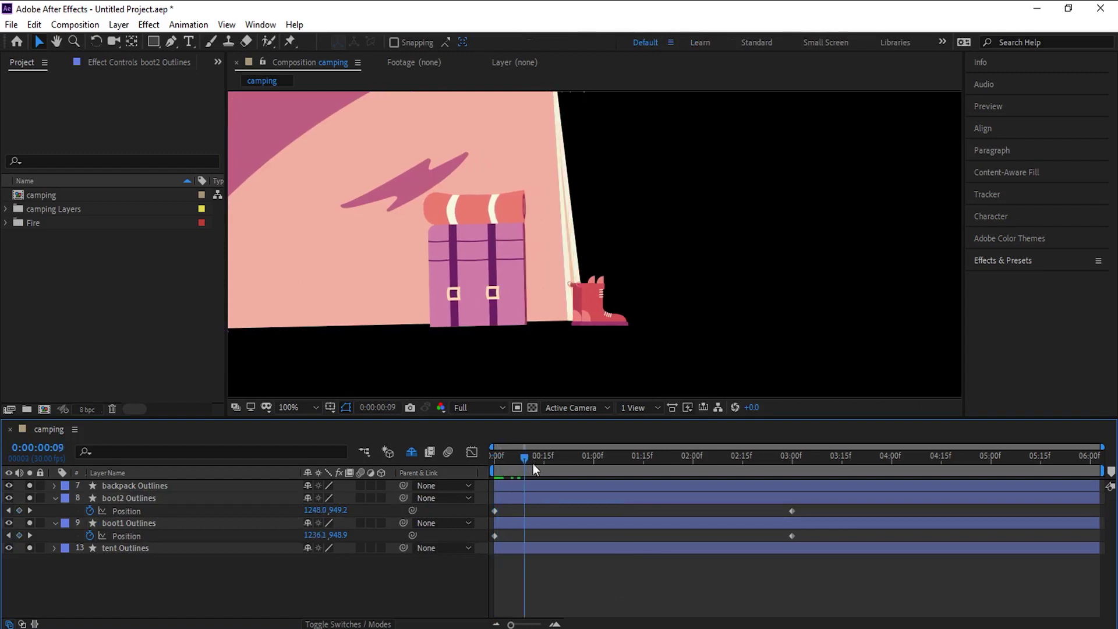
pyautogui.press('space')
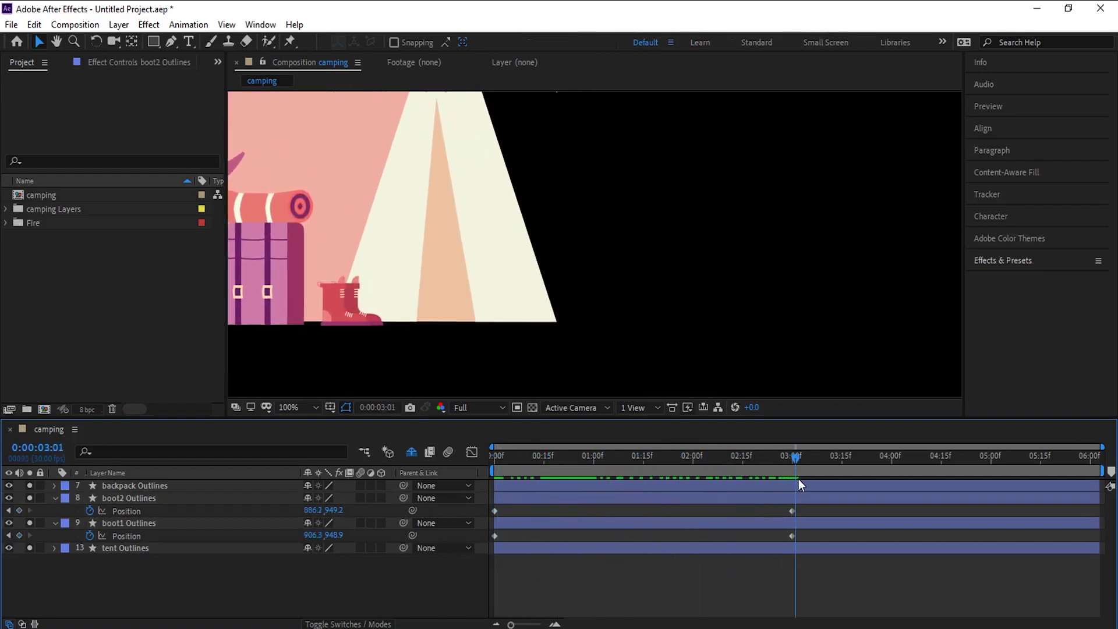
# - At 3:00, nudge boot2 Outlines slightly left to an X position of 882.2
pyautogui.click(780, 520)
pyautogui.click(777, 503)
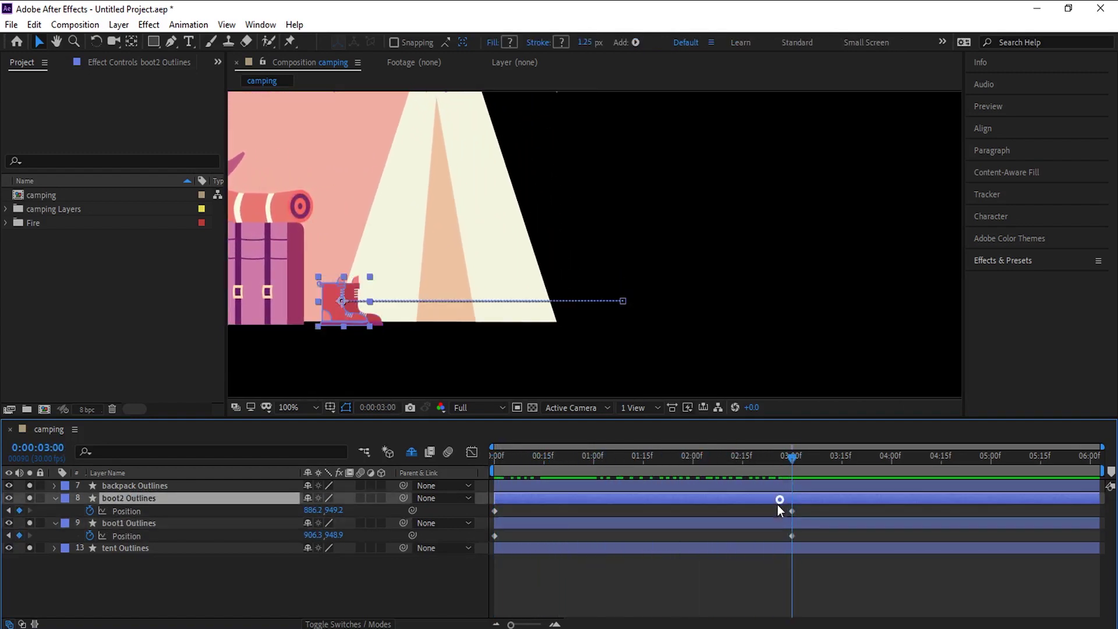
pyautogui.press('Left')
pyautogui.press('Left')
pyautogui.press('Left')
pyautogui.press('Left')
pyautogui.click(743, 579)
pyautogui.press(',')
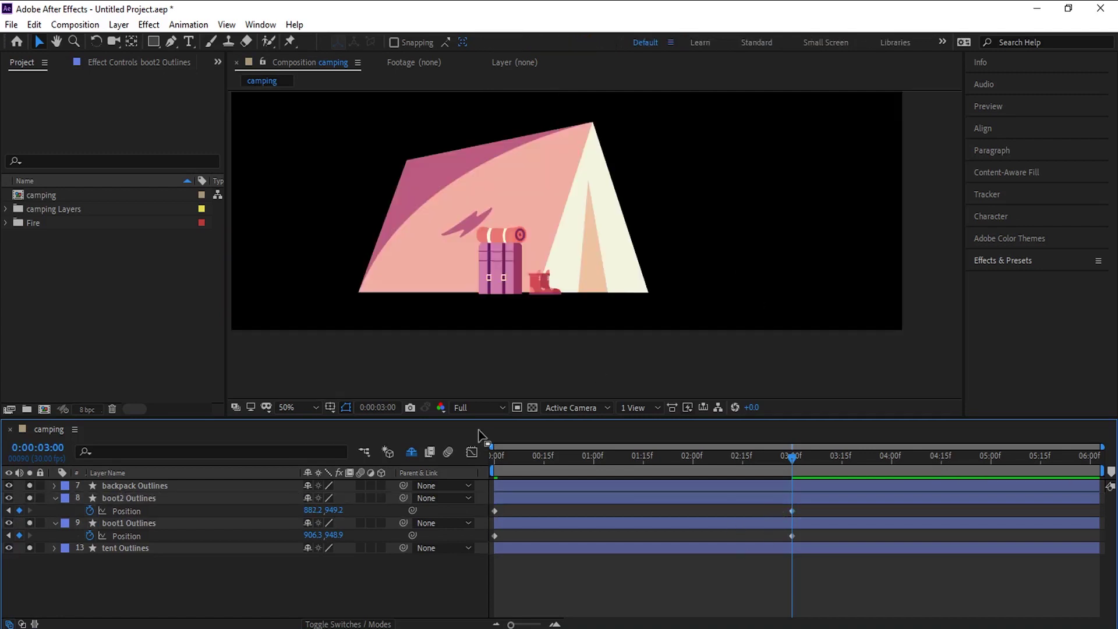
# - Reveal the shy layers to solo lantern Outlines and remove its shy flag, and hide the remaining shy layers
pyautogui.click(413, 452)
pyautogui.scroll(-1, 185, 540)
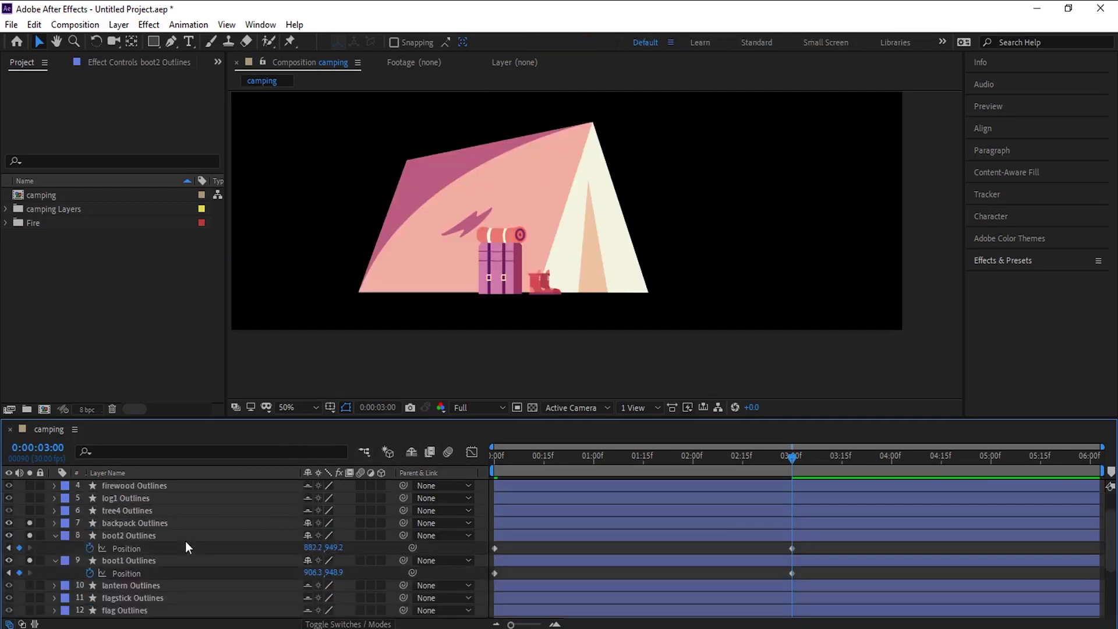
pyautogui.click(149, 585)
pyautogui.click(28, 584)
pyautogui.click(308, 585)
pyautogui.click(411, 452)
# - Add Position keyframes to lantern Outlines at 0:00 and 3:00
pyautogui.press('Home')
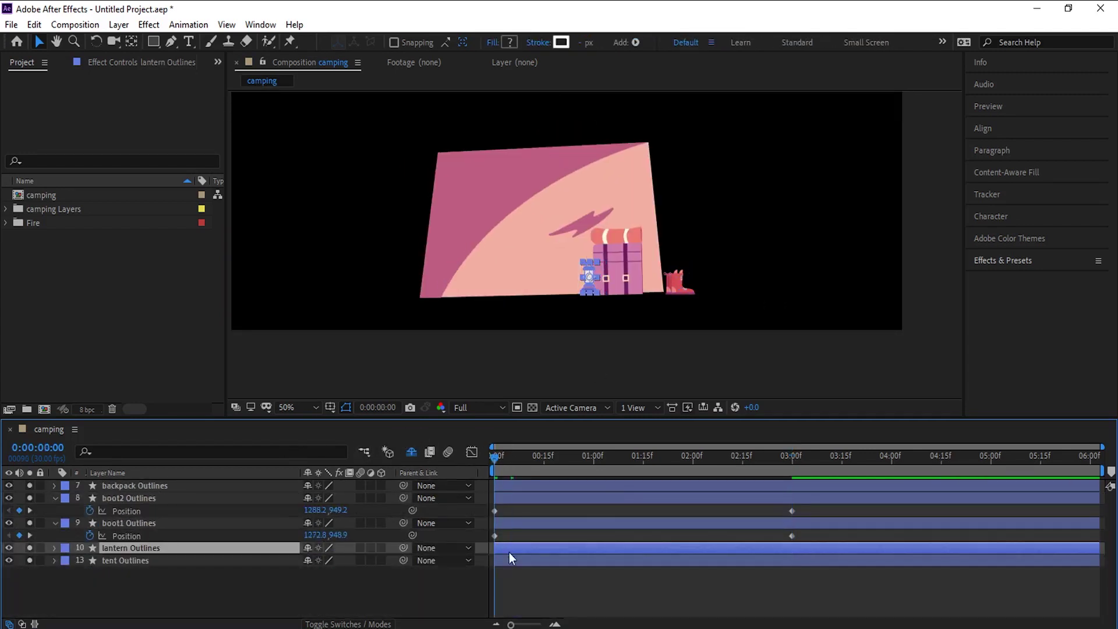
pyautogui.press('p')
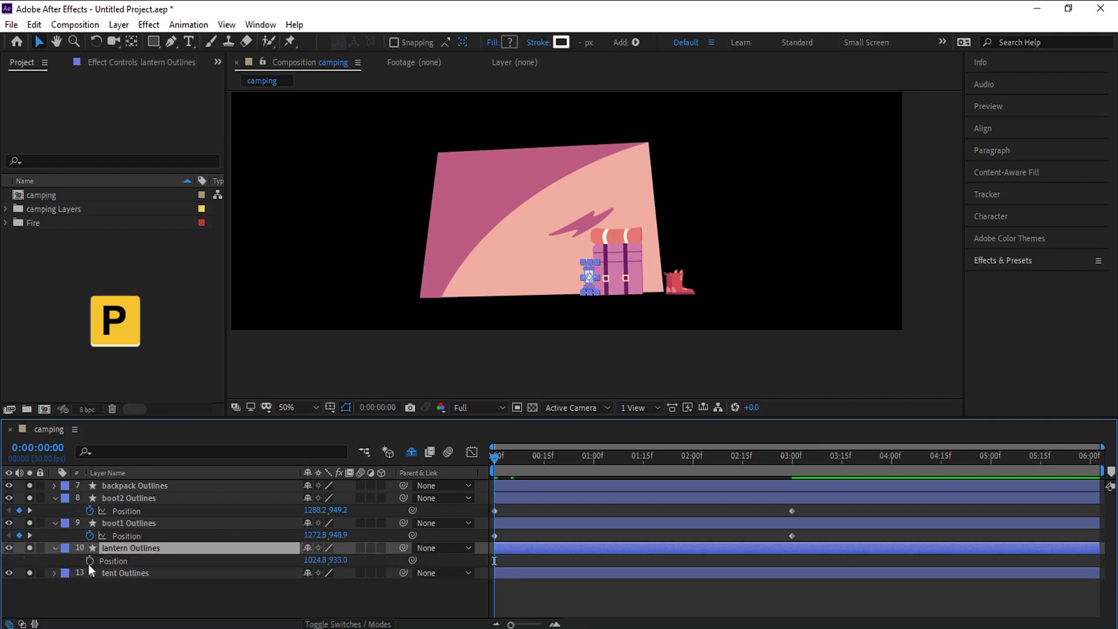
pyautogui.hotkey('alt', 'shift', 'p')
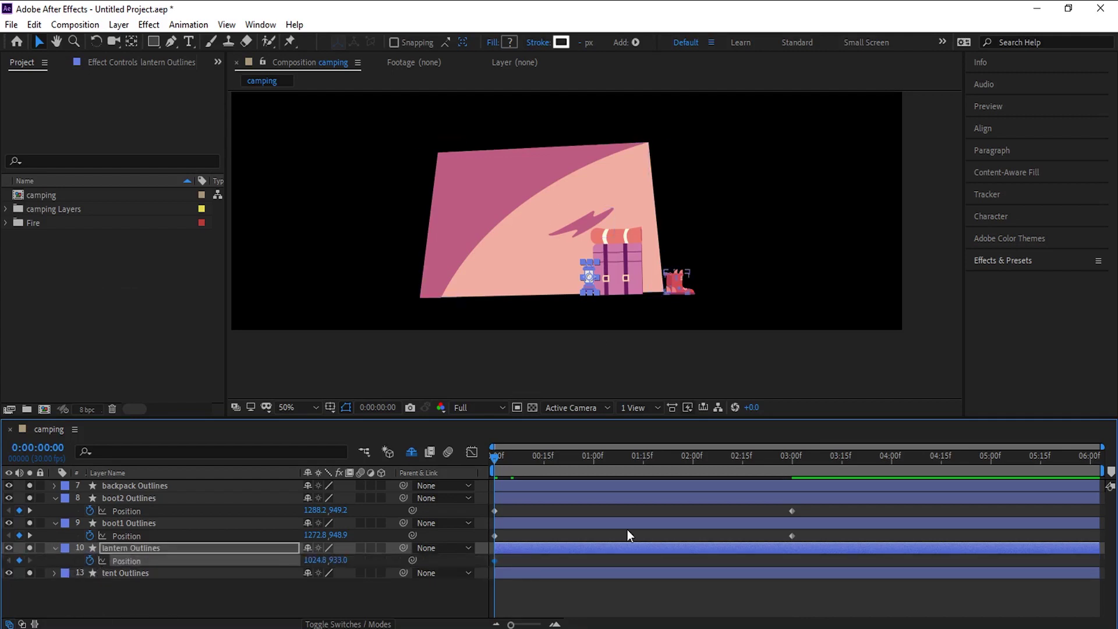
pyautogui.press('k')
pyautogui.click(19, 560)
pyautogui.press('Home')
# - At 0:00, move the lantern right until it sits behind the boots at X 1259.3, with its base slightly showing
pyautogui.scroll(2, 694, 333)
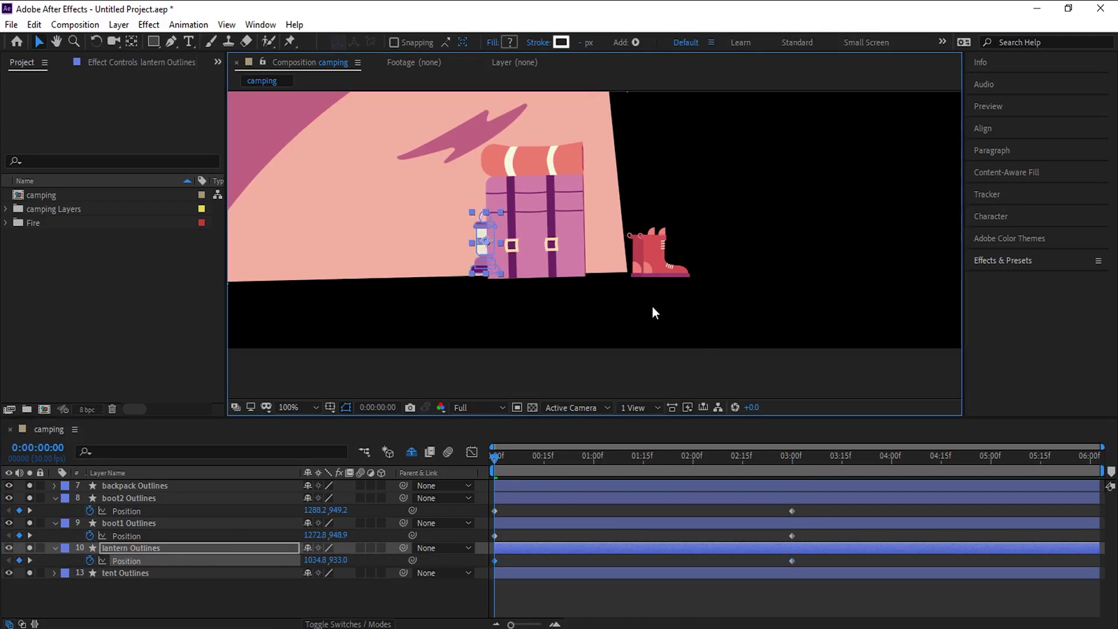
pyautogui.hotkey('shift', 'Right')
pyautogui.hotkey('shift', 'Right')
pyautogui.hotkey('shift', 'Right')
pyautogui.hotkey('shift', 'Right')
pyautogui.hotkey('shift', 'Right')
pyautogui.hotkey('shift', 'Right')
pyautogui.hotkey('shift', 'Right')
pyautogui.hotkey('shift', 'Right')
pyautogui.hotkey('shift', 'Right')
pyautogui.hotkey('shift', 'Right')
pyautogui.hotkey('shift', 'Right')
pyautogui.hotkey('shift', 'Right')
pyautogui.hotkey('shift', 'Right')
pyautogui.hotkey('shift', 'Right')
pyautogui.hotkey('shift', 'Right')
pyautogui.hotkey('shift', 'Right')
pyautogui.hotkey('shift', 'Right')
pyautogui.hotkey('shift', 'Right')
pyautogui.hotkey('shift', 'Right')
pyautogui.hotkey('shift', 'Right')
pyautogui.scroll(4, 641, 304)
pyautogui.moveTo(612, 223); pyautogui.dragTo(641, 330)
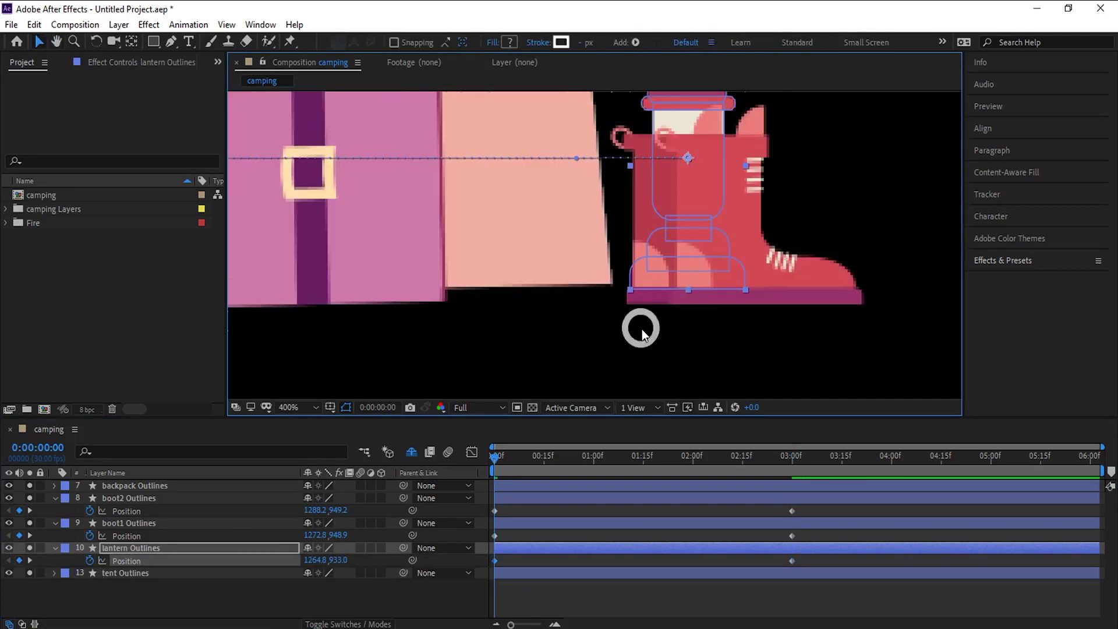
pyautogui.hotkey('shift', 'Left')
pyautogui.hotkey('shift', 'Left')
pyautogui.hotkey('shift', 'Left')
pyautogui.hotkey('shift', 'Left')
pyautogui.hotkey('shift', 'Right')
pyautogui.hotkey('shift', 'Right')
pyautogui.press('Left')
pyautogui.press('Left')
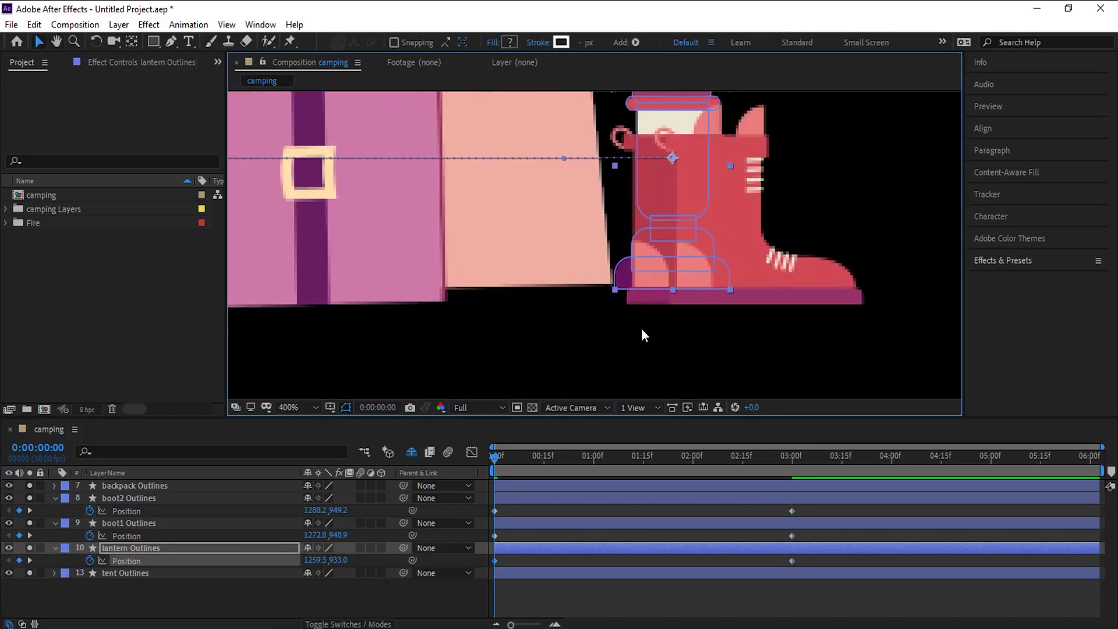
# - Raise the lantern at 0:00 to a Y position of 931.0 to line up with the tent's base
pyautogui.press('Up')
pyautogui.press('Up')
pyautogui.press('Up')
pyautogui.press('Up')
pyautogui.press('Up')
pyautogui.press('Up')
pyautogui.press('Up')
pyautogui.press('Up')
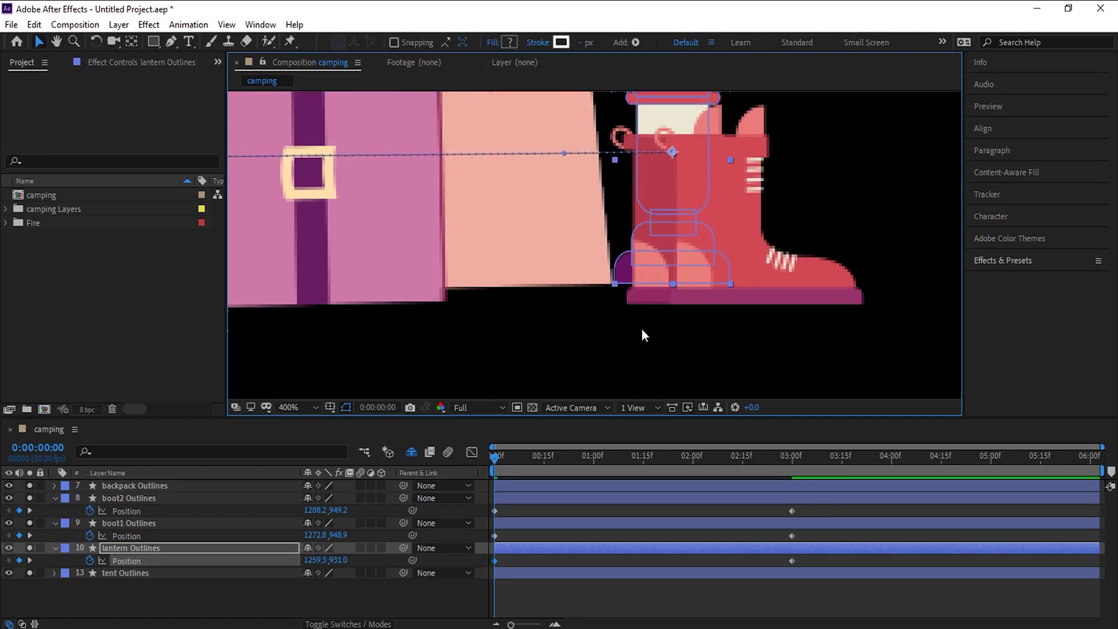
# - Select both boots' starting Position keyframes and raise the boots to Y 947.0 for boot2 and 946.7 for boot1
pyautogui.moveTo(502, 506); pyautogui.dragTo(490, 540)
pyautogui.press('Up')
pyautogui.press('Up')
pyautogui.press('Up')
pyautogui.press('Up')
pyautogui.press('Up')
pyautogui.press('Up')
pyautogui.press('Up')
pyautogui.press('Up')
pyautogui.press('Up')
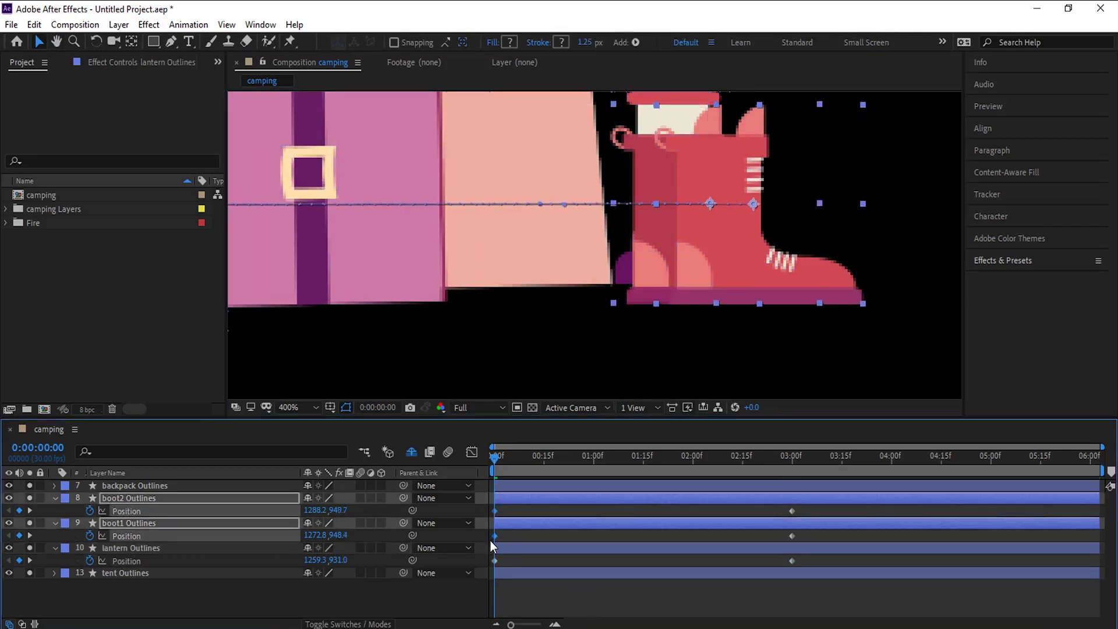
pyautogui.click(666, 298)
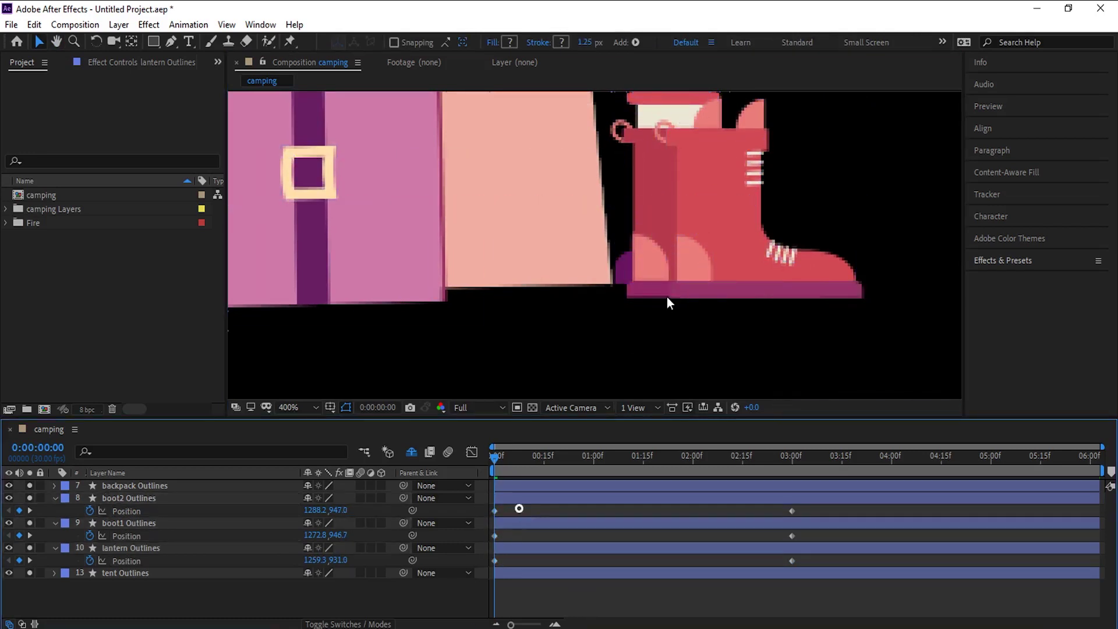
# - Reveal the shy layers to solo flagstick Outlines and flag Outlines and remove their shy flags, and hide the remaining shy layers
pyautogui.scroll(-4, 687, 256)
pyautogui.click(413, 449)
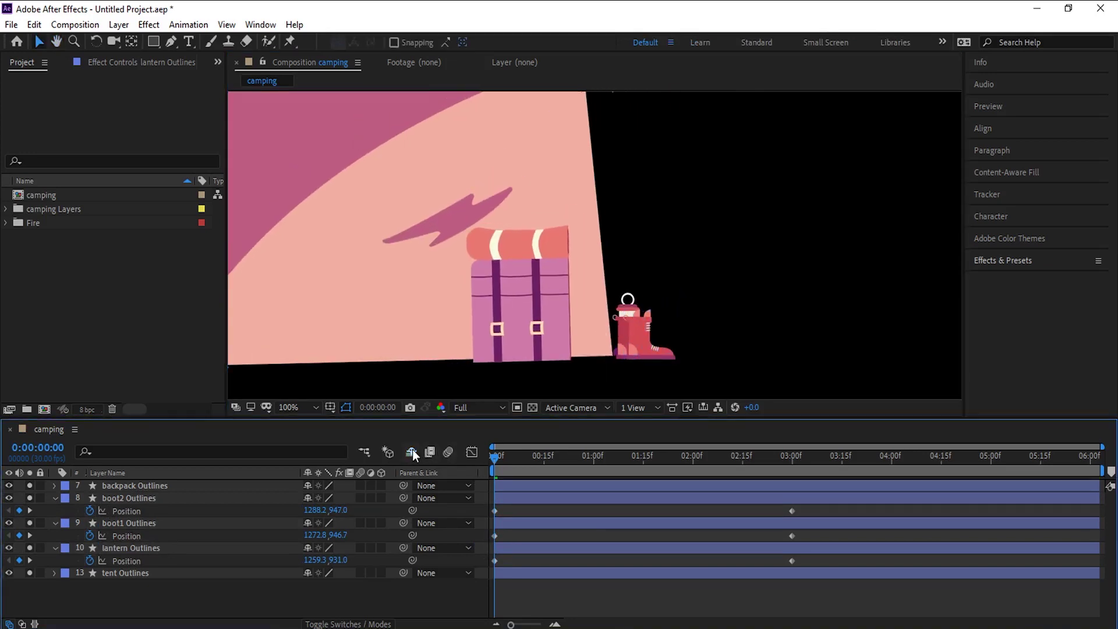
pyautogui.click(155, 525)
pyautogui.scroll(-1, 155, 525)
pyautogui.scroll(-1, 155, 525)
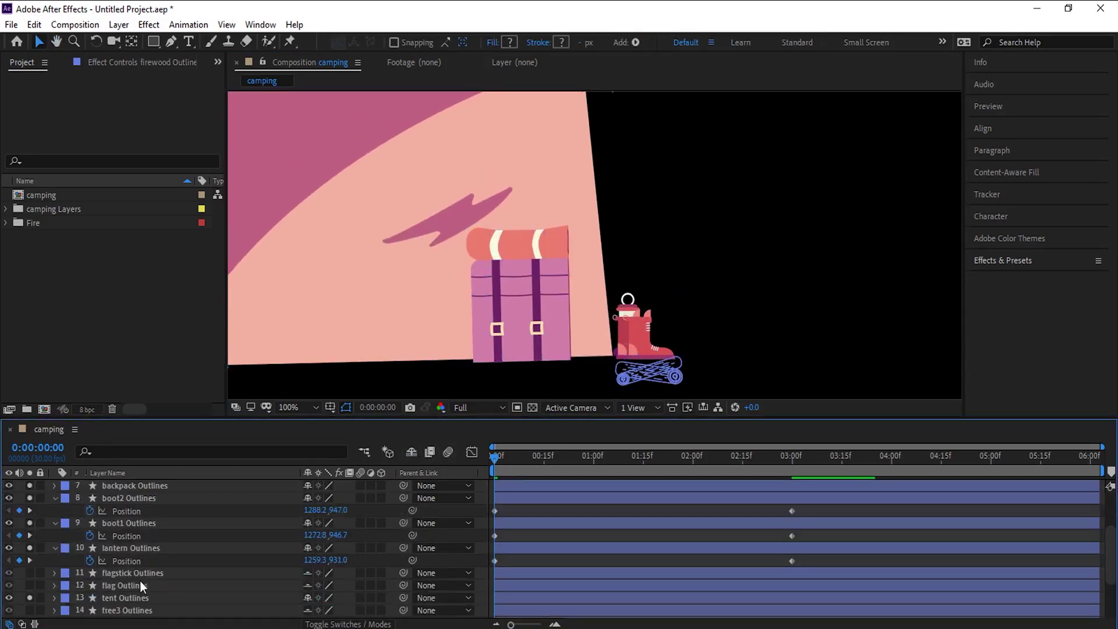
pyautogui.click(132, 574)
pyautogui.keyDown('shift'); pyautogui.click(118, 586); pyautogui.keyUp('shift')
pyautogui.click(31, 573)
pyautogui.click(309, 572)
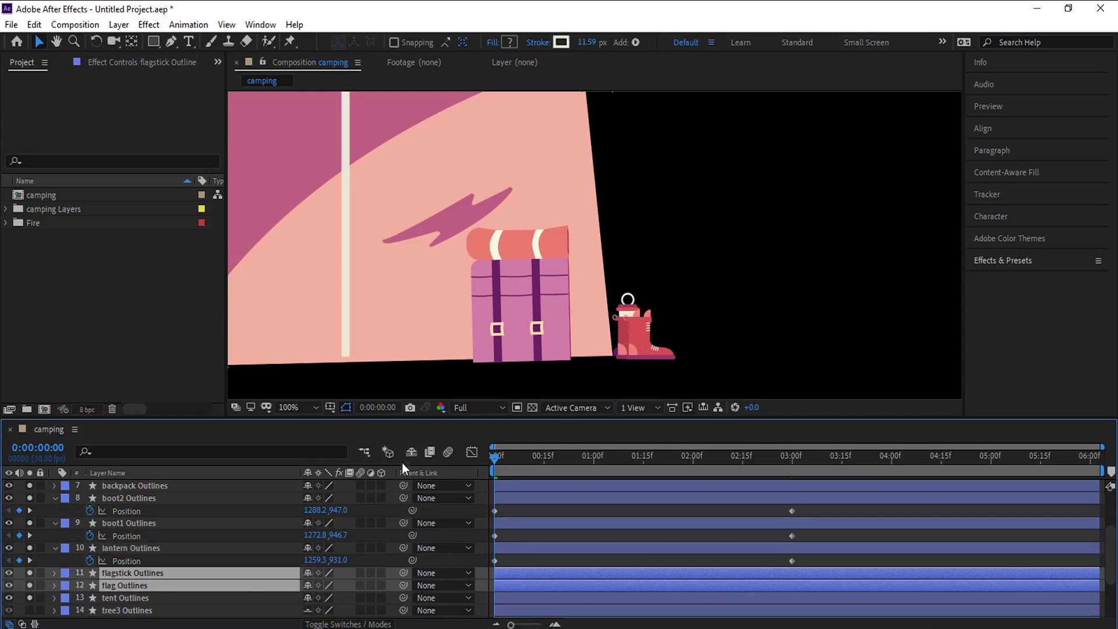
pyautogui.click(412, 453)
# - Pre-compose flagstick Outlines and flag Outlines into a new composition named Flag
pyautogui.scroll(-3, 590, 347)
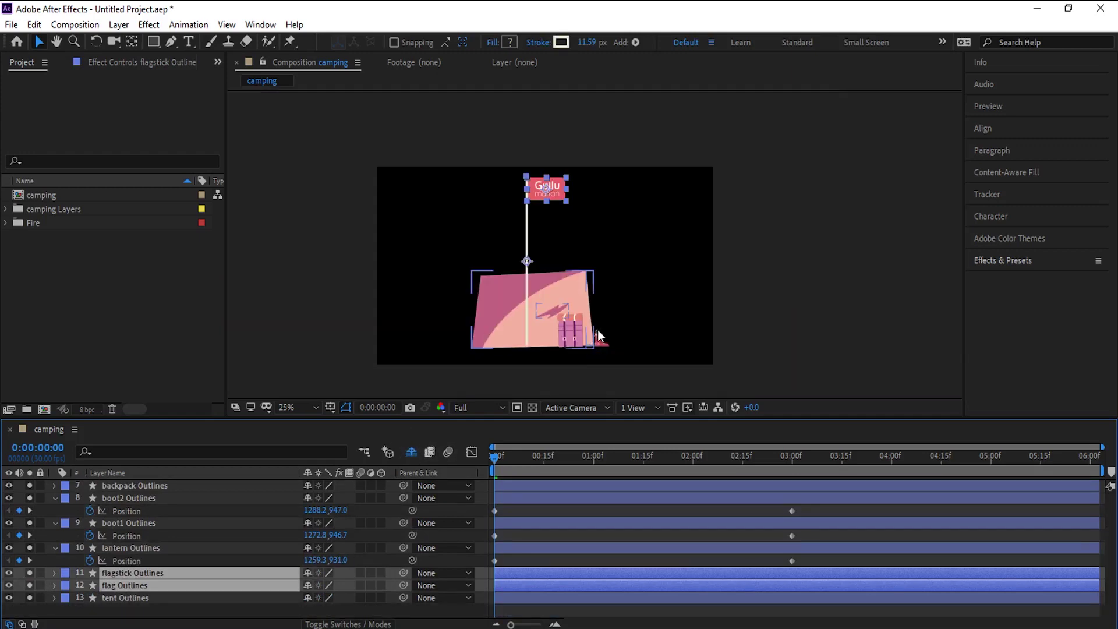
pyautogui.press('space')
pyautogui.moveTo(600, 261); pyautogui.dragTo(558, 264)
pyautogui.rightClick(121, 574)
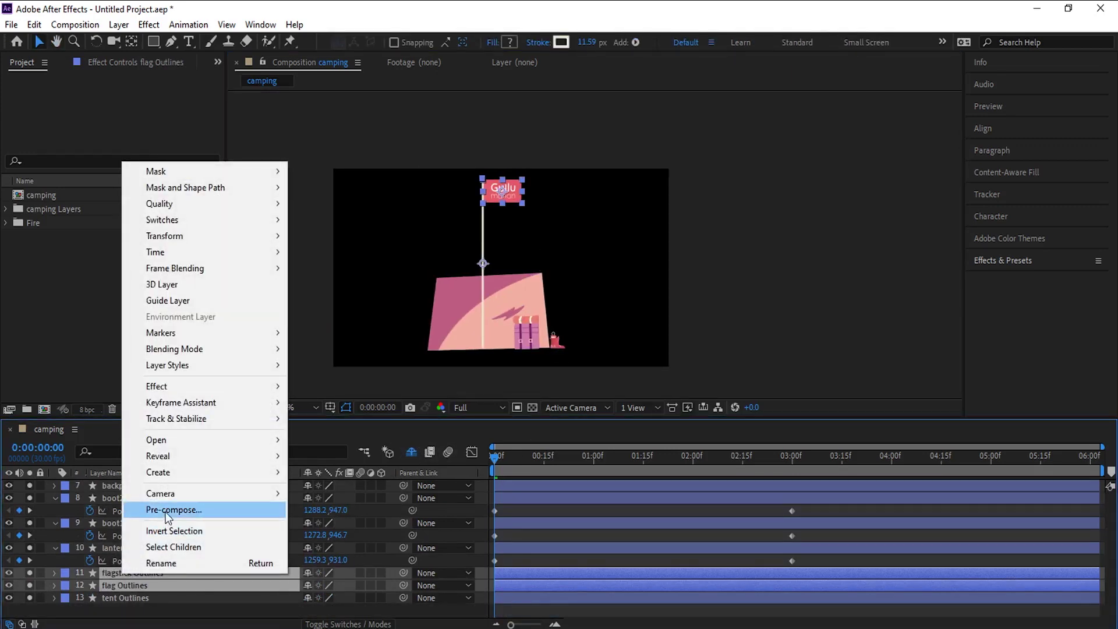
pyautogui.click(165, 512)
pyautogui.write('Flag')
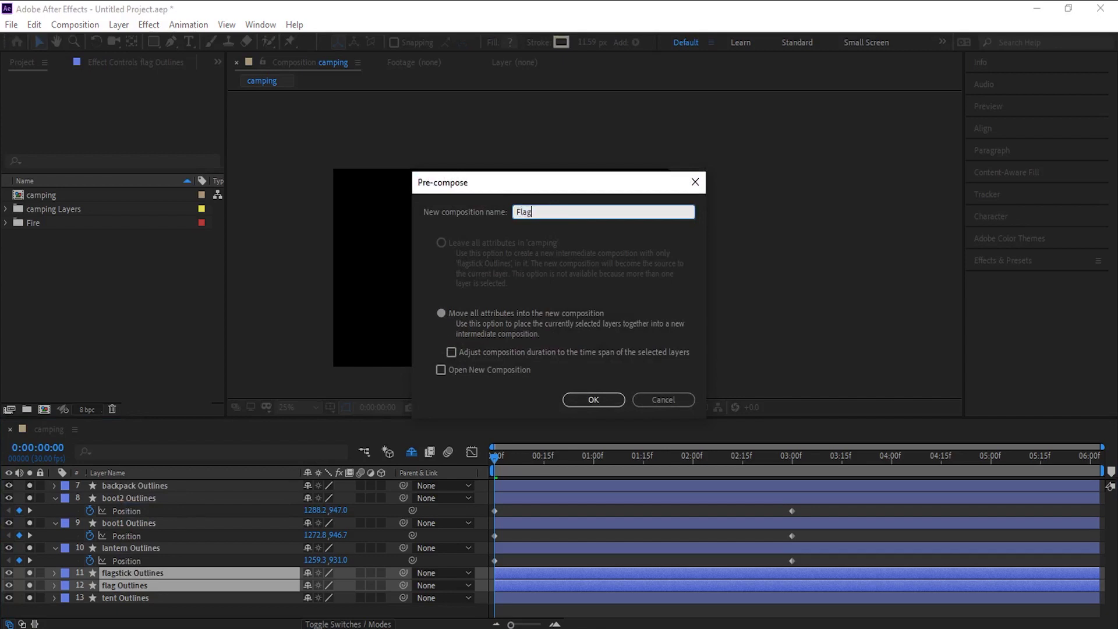
pyautogui.press('Return')
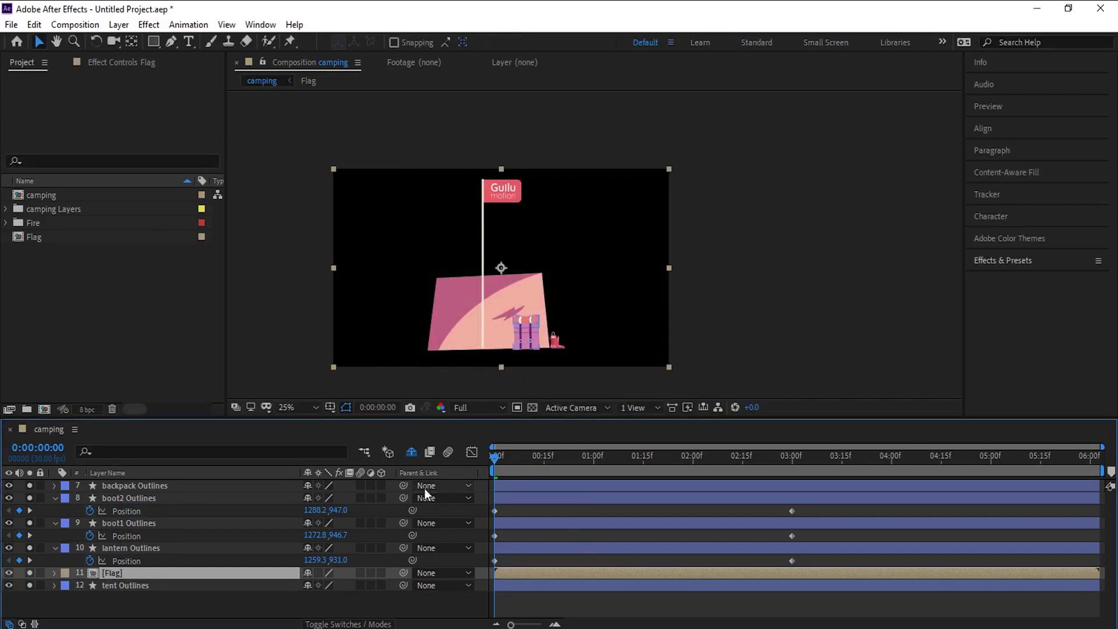
# - Keyframe the Flag layer's Position at 0:00 and 3:00
pyautogui.press('p')
pyautogui.click(89, 584)
pyautogui.click(789, 457)
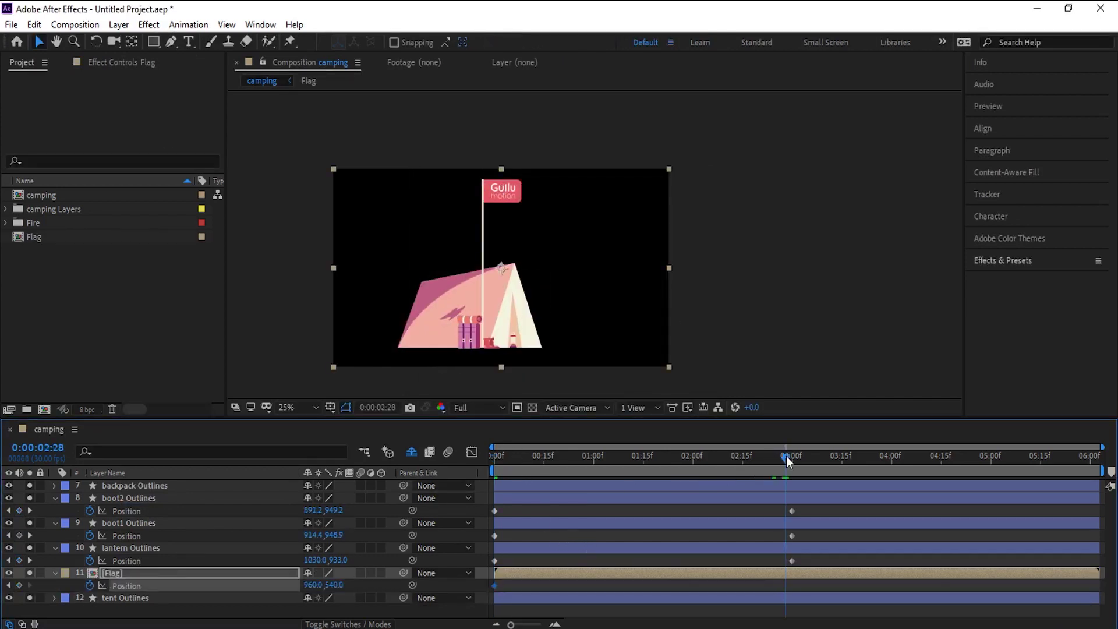
pyautogui.click(19, 585)
# - Shift the Flag layer at 0:00 horizontally to an X position of 1334.0 so the pole meets the tent's far edge
pyautogui.press('Home')
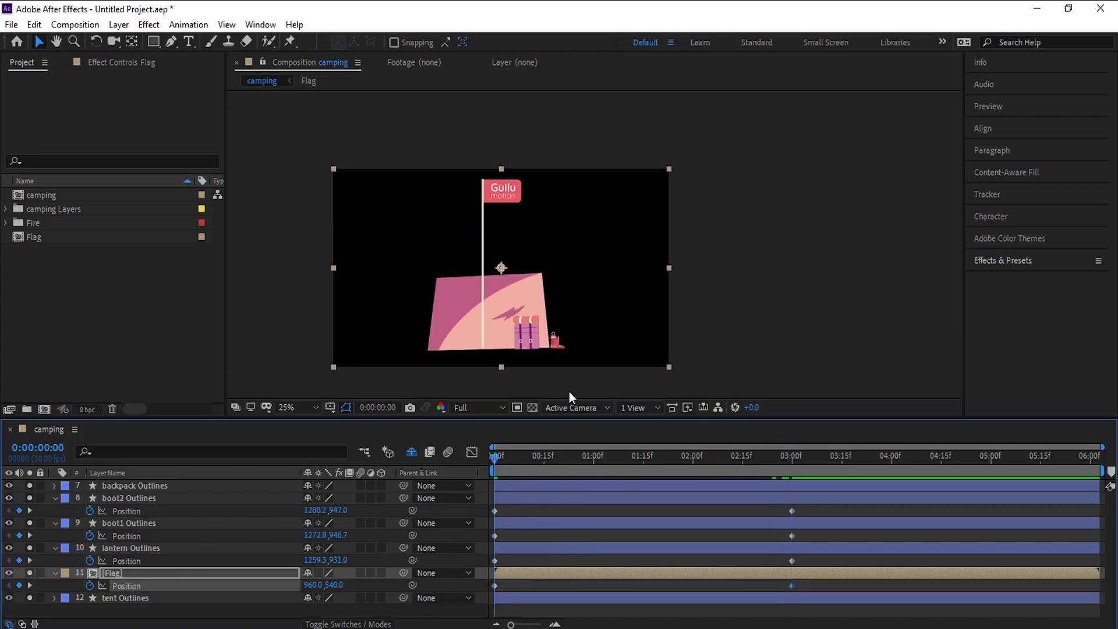
pyautogui.hotkey('shift', 'Right')
pyautogui.hotkey('shift', 'Right')
pyautogui.hotkey('shift', 'Right')
pyautogui.hotkey('shift', 'Right')
pyautogui.hotkey('shift', 'Right')
pyautogui.hotkey('shift', 'Right')
pyautogui.hotkey('shift', 'Right')
pyautogui.hotkey('shift', 'Right')
pyautogui.hotkey('shift', 'Right')
pyautogui.hotkey('shift', 'Right')
pyautogui.hotkey('shift', 'Right')
pyautogui.hotkey('shift', 'Right')
pyautogui.hotkey('shift', 'Right')
pyautogui.hotkey('shift', 'Right')
pyautogui.hotkey('shift', 'Right')
pyautogui.hotkey('shift', 'Right')
pyautogui.hotkey('shift', 'Right')
pyautogui.hotkey('shift', 'Right')
pyautogui.hotkey('shift', 'Right')
pyautogui.hotkey('shift', 'Right')
pyautogui.hotkey('shift', 'Right')
pyautogui.scroll(2, 604, 346)
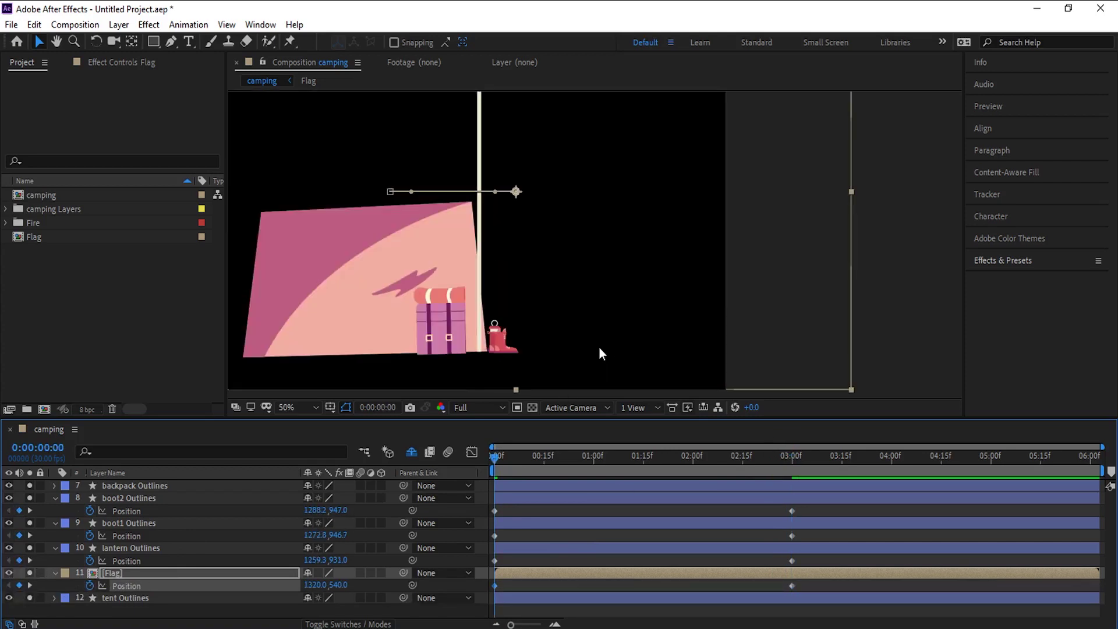
pyautogui.hotkey('shift', 'Right')
pyautogui.press('Left')
pyautogui.press('Left')
pyautogui.press('Left')
pyautogui.press('Left')
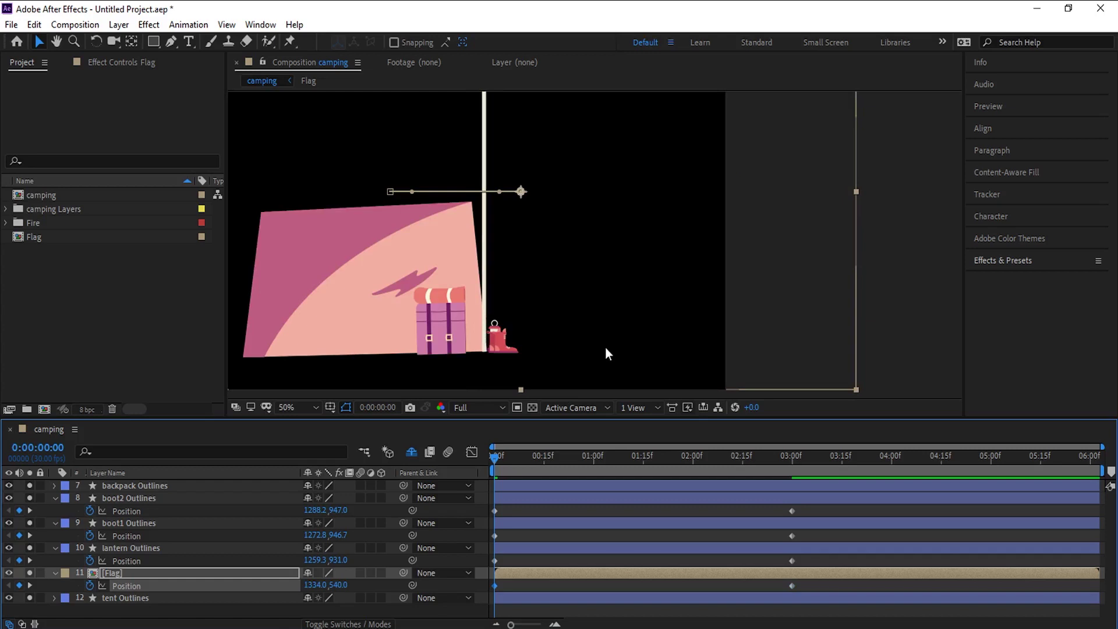
pyautogui.scroll(-2, 608, 346)
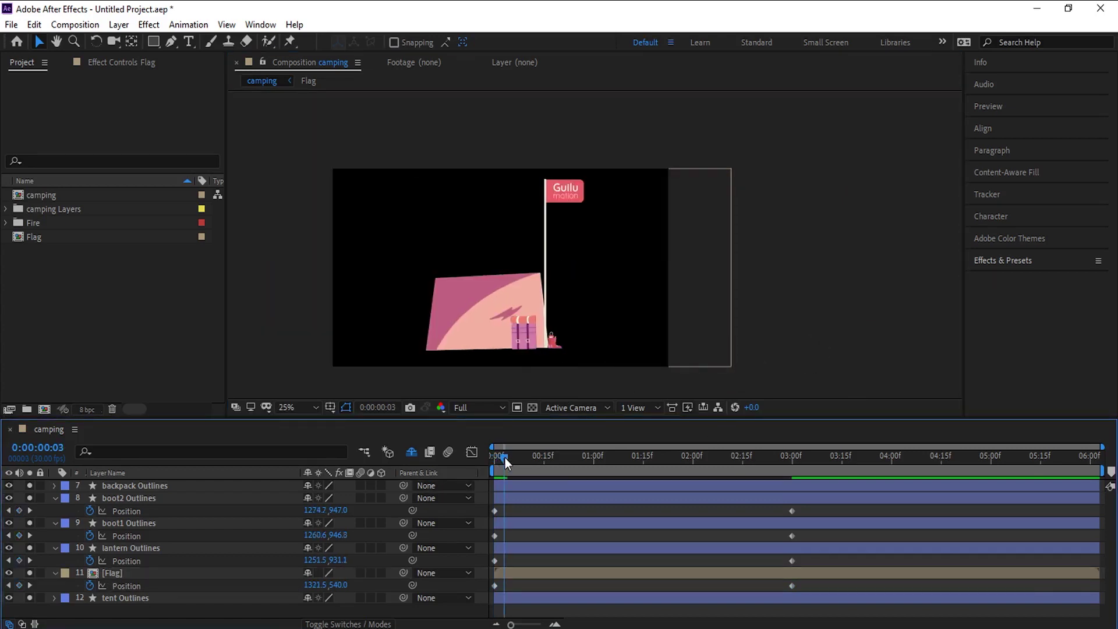
# - Add the project's flag/camping.ai artwork to the Flag composition beneath flagstick Outlines, and unsolo all its layers
pyautogui.doubleClick(508, 571)
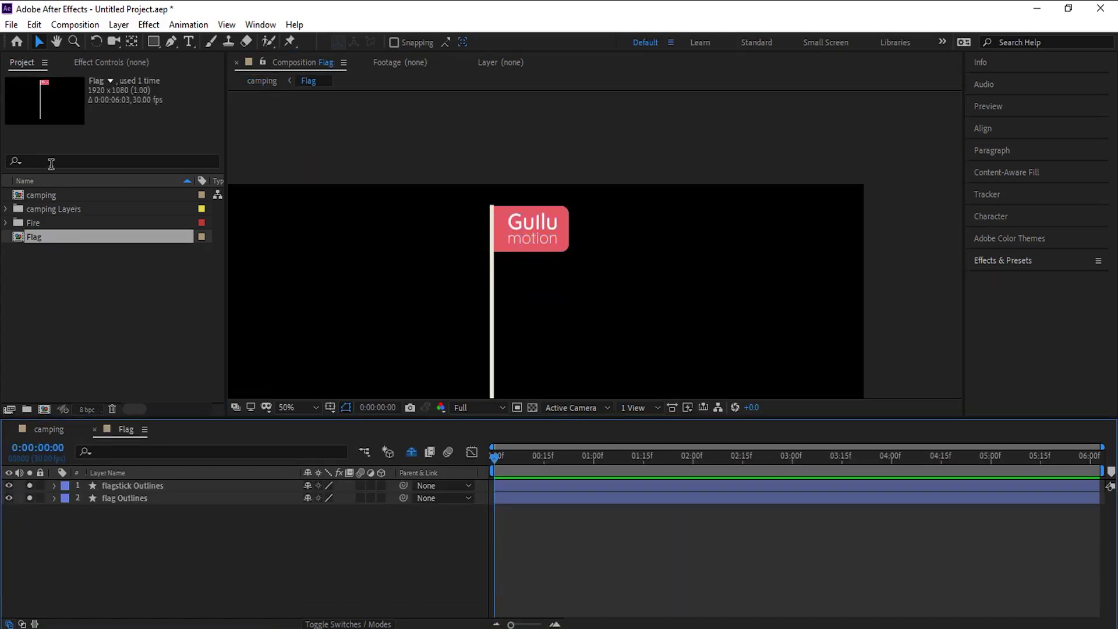
pyautogui.click(51, 162)
pyautogui.write('flag')
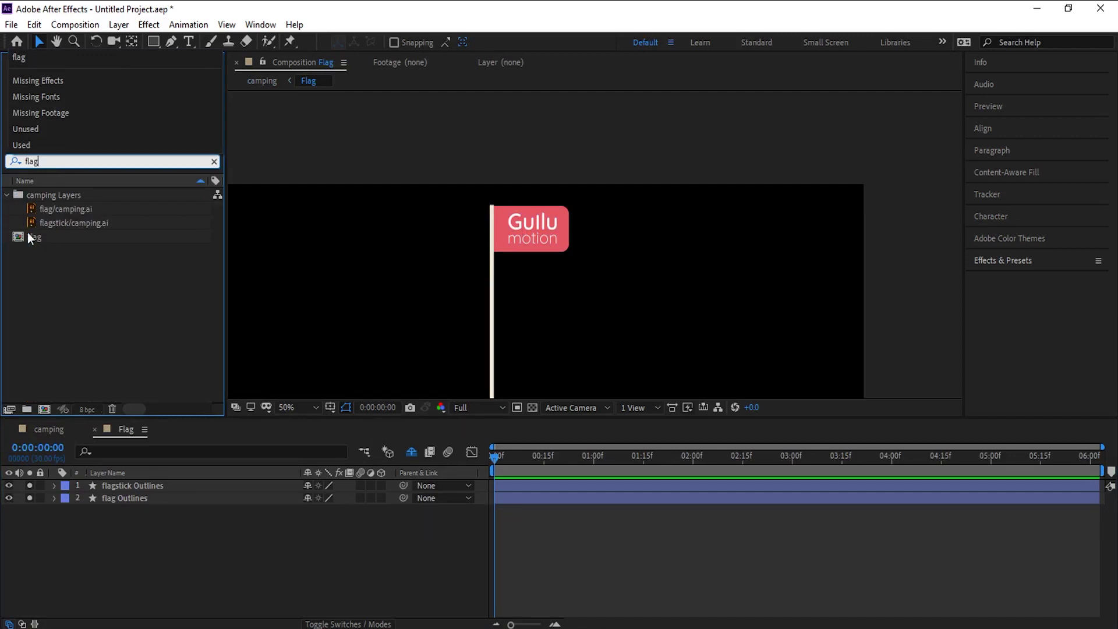
pyautogui.moveTo(58, 209); pyautogui.dragTo(155, 488)
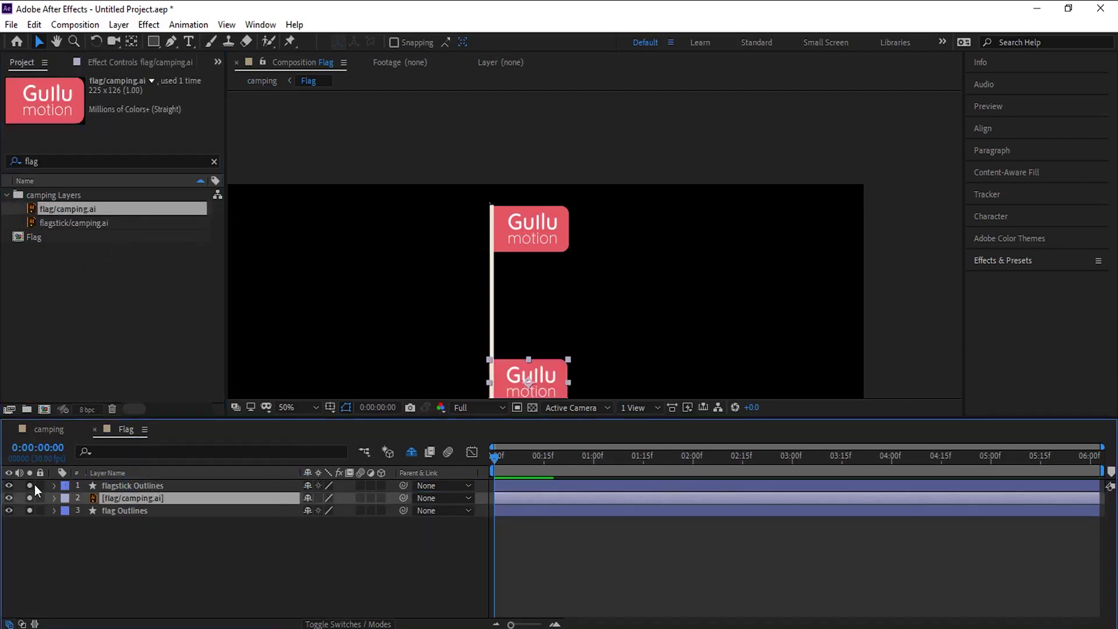
pyautogui.moveTo(29, 485); pyautogui.dragTo(29, 510)
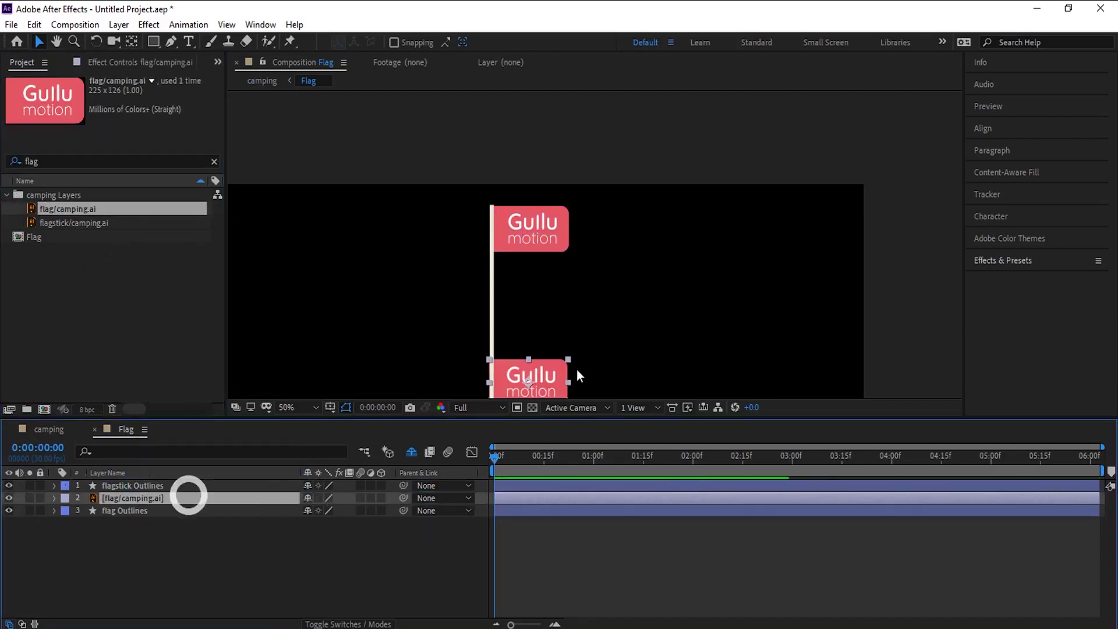
# - Align the flag/camping.ai layer with the original flag at the pole's top and delete the flag Outlines layer
pyautogui.moveTo(561, 375); pyautogui.dragTo(548, 226)
pyautogui.scroll(4, 547, 226)
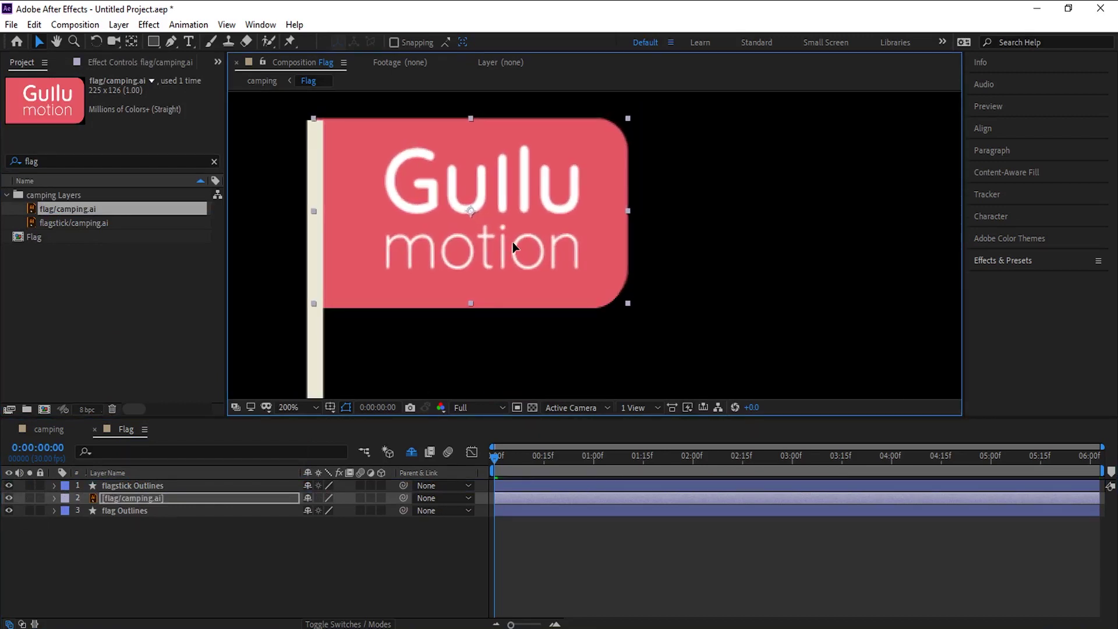
pyautogui.moveTo(502, 267); pyautogui.dragTo(502, 272)
pyautogui.click(124, 512)
pyautogui.press('Delete')
pyautogui.click(428, 263)
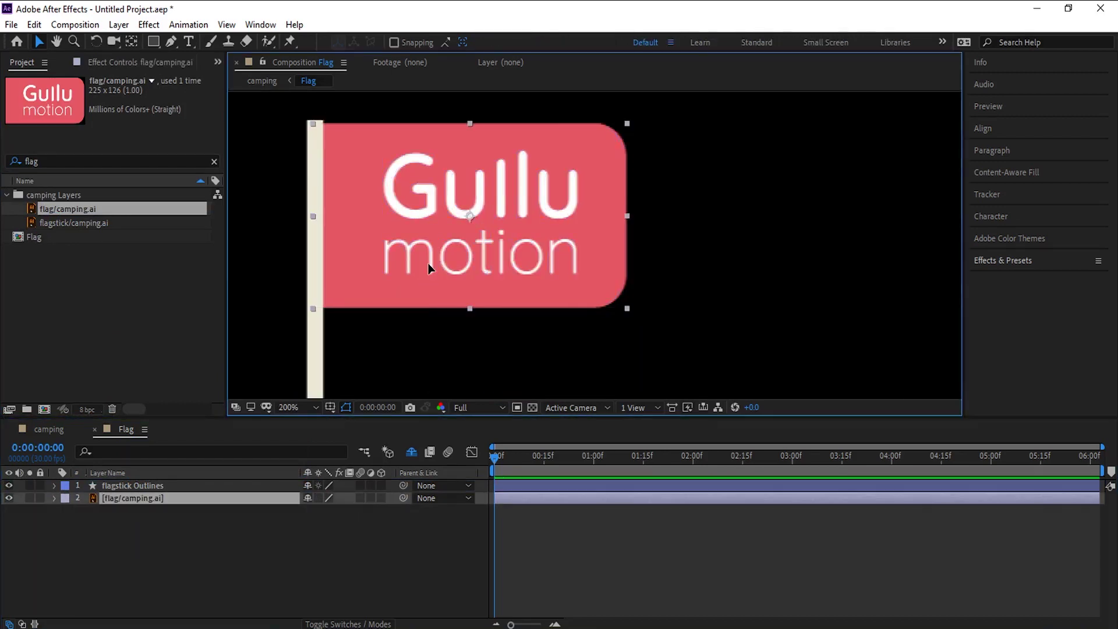
pyautogui.moveTo(428, 263); pyautogui.dragTo(428, 261)
# - Find the Wave Warp effect and apply it to the flag/camping.ai layer
pyautogui.click(1025, 261)
pyautogui.click(999, 280)
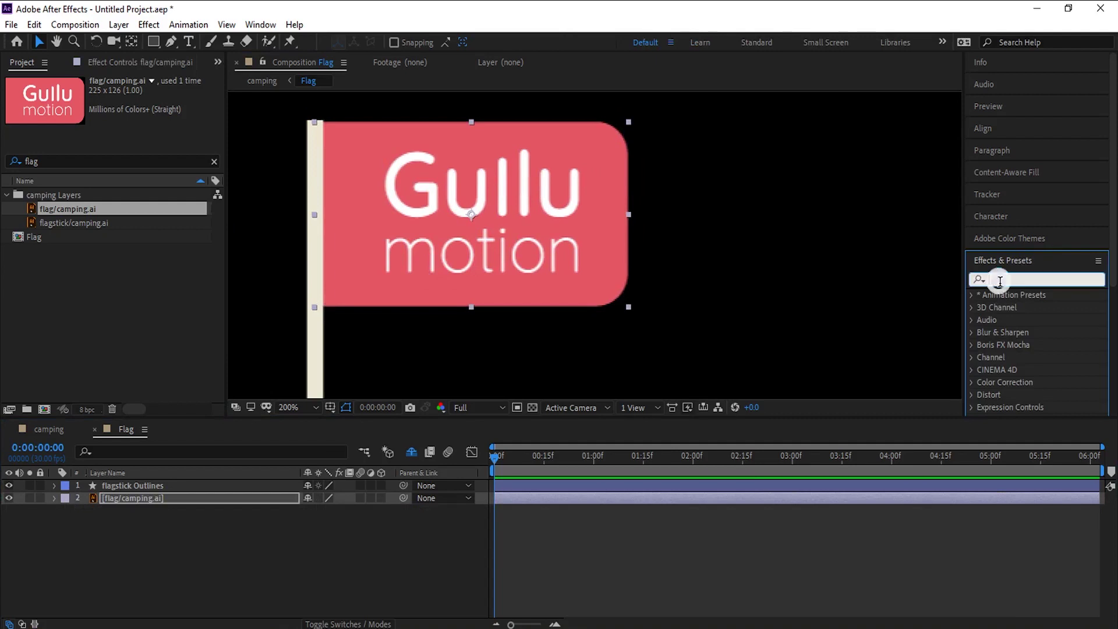
pyautogui.write('wave')
pyautogui.moveTo(1021, 308); pyautogui.dragTo(502, 239)
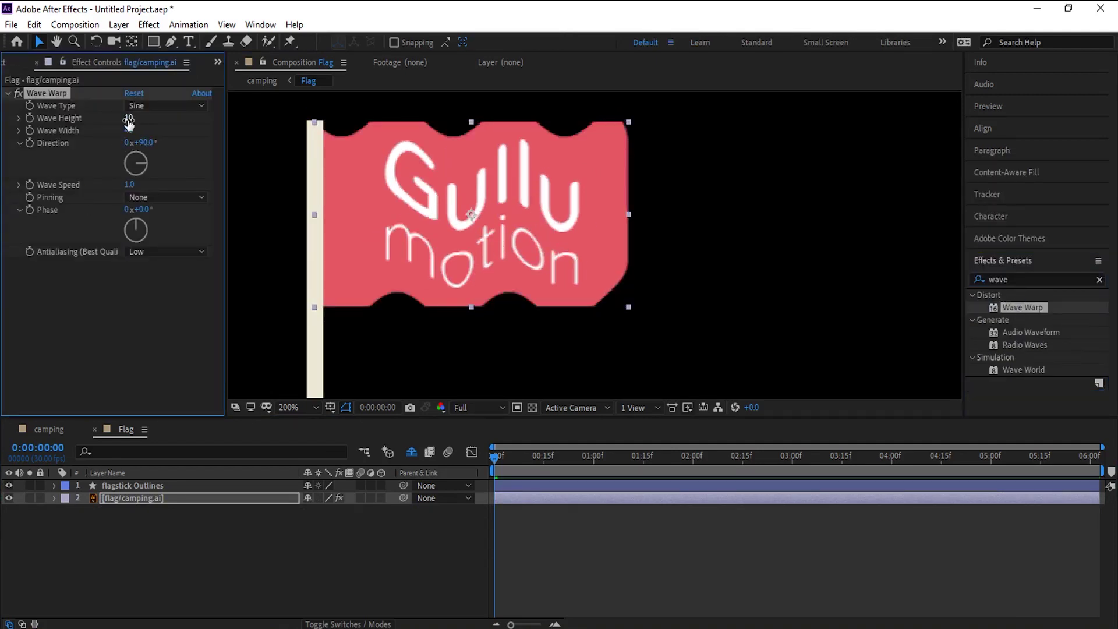
# - Set the Wave Warp's Wave Height to 5 and Wave Width to 71
pyautogui.moveTo(129, 119); pyautogui.dragTo(125, 120)
pyautogui.click(129, 118)
pyautogui.write('5')
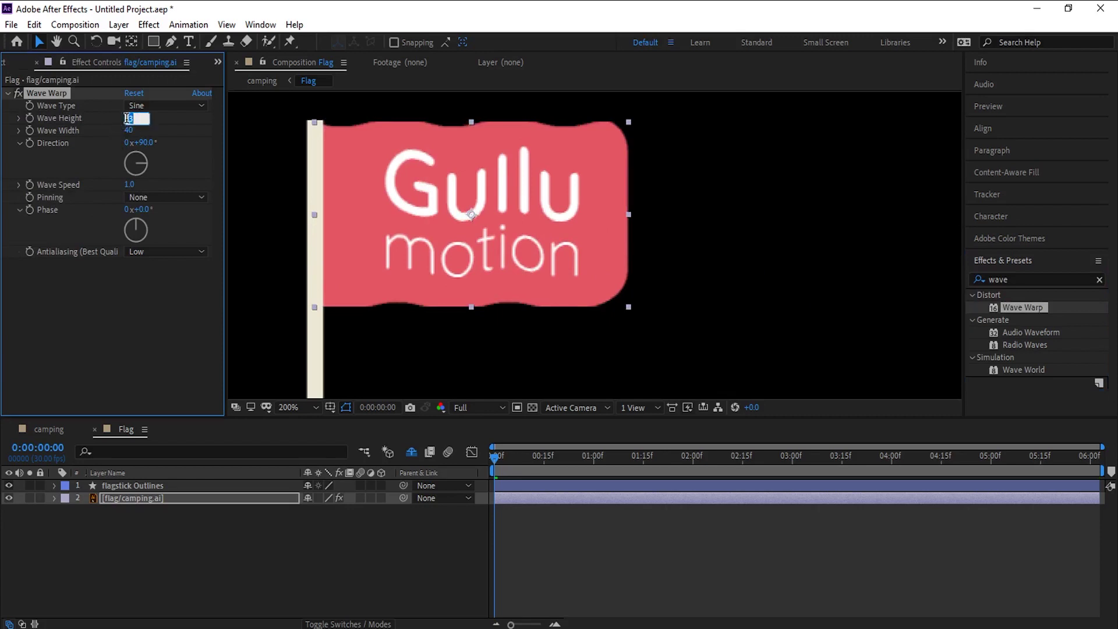
pyautogui.press('Tab')
pyautogui.write('51')
pyautogui.press('Return')
pyautogui.moveTo(234, 146); pyautogui.dragTo(369, 156)
# - Set the Wave Warp's Wave Speed to 2.0 and Pinning to Left Edge, and scrub through the waving flag
pyautogui.click(130, 184)
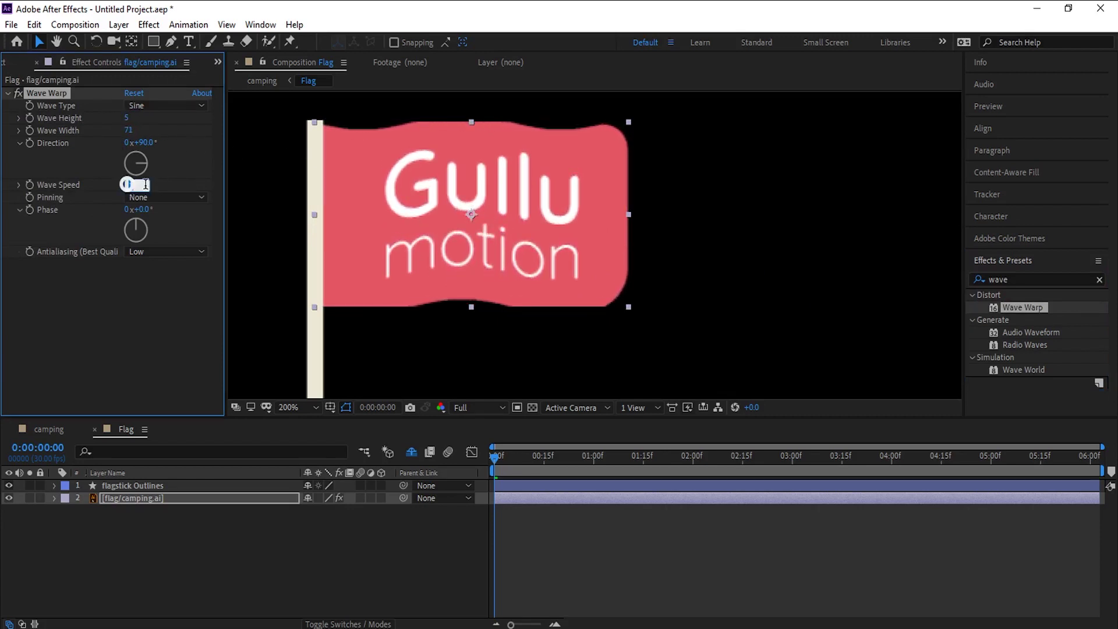
pyautogui.write('2')
pyautogui.press('Return')
pyautogui.click(175, 197)
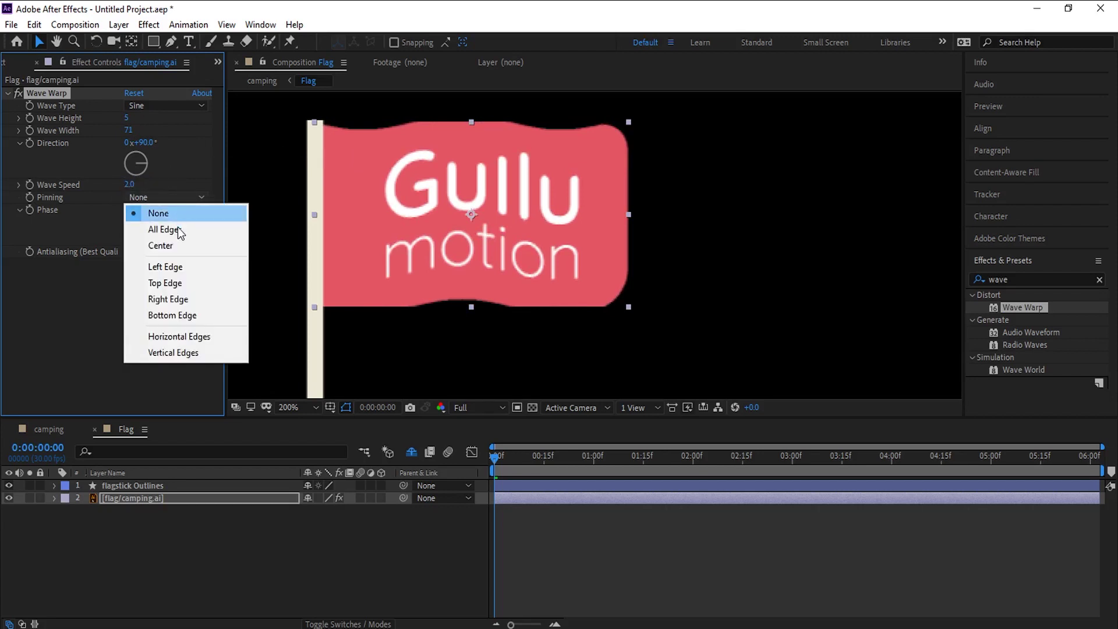
pyautogui.click(174, 266)
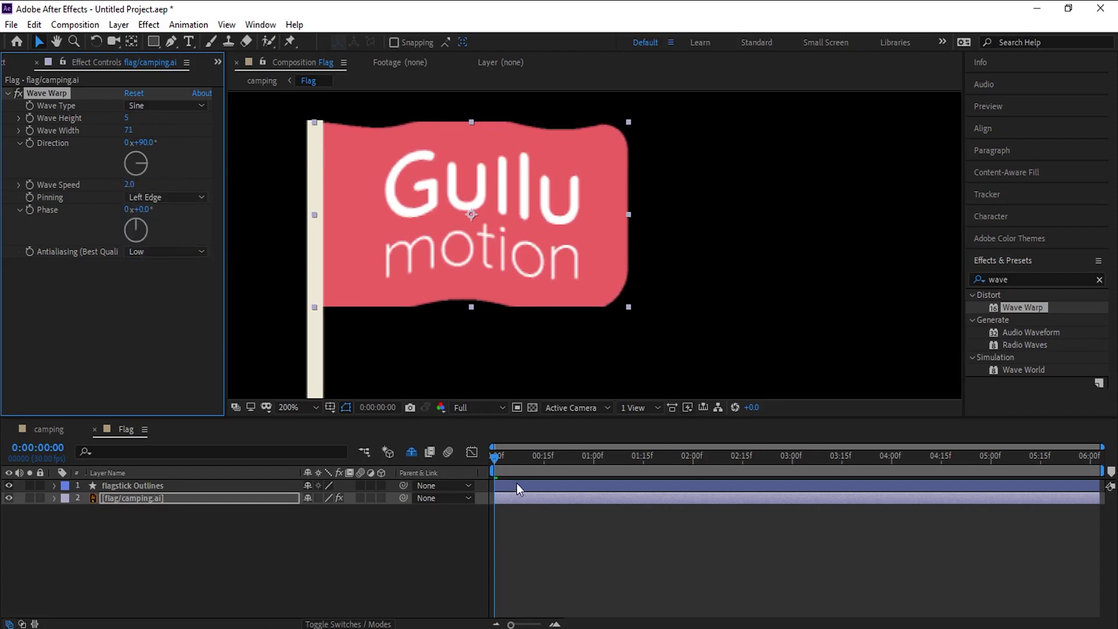
pyautogui.moveTo(502, 462); pyautogui.dragTo(641, 474)
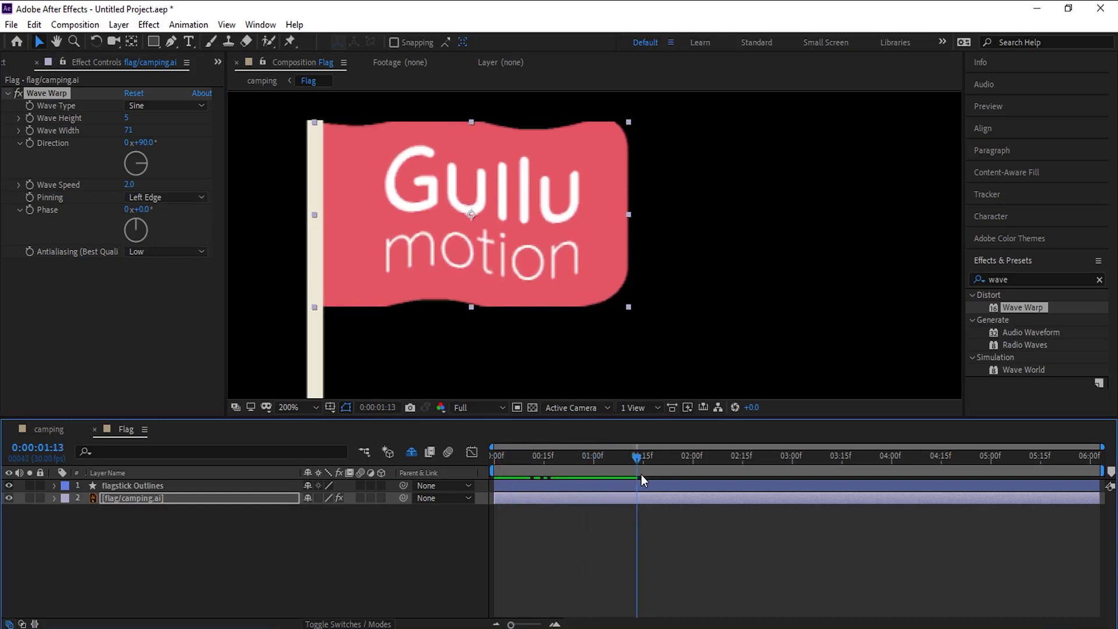
# - Apply the Grow Bounds effect to the flag/camping.ai layer with Pixels set to 5
pyautogui.click(1008, 280)
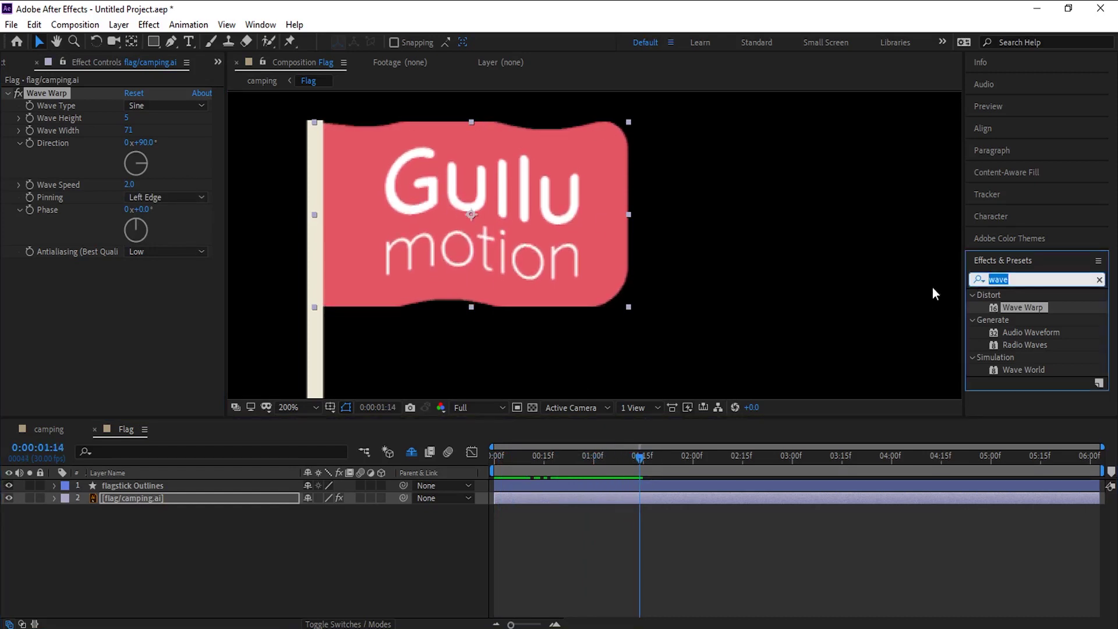
pyautogui.write('grow')
pyautogui.click(1018, 332)
pyautogui.doubleClick(1017, 329)
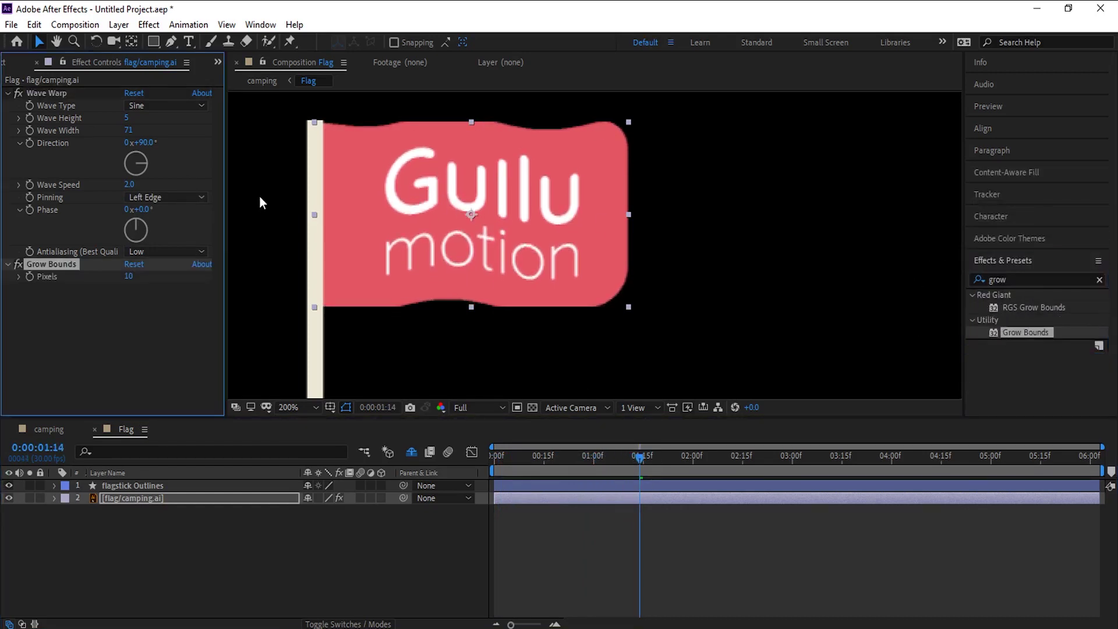
pyautogui.click(129, 276)
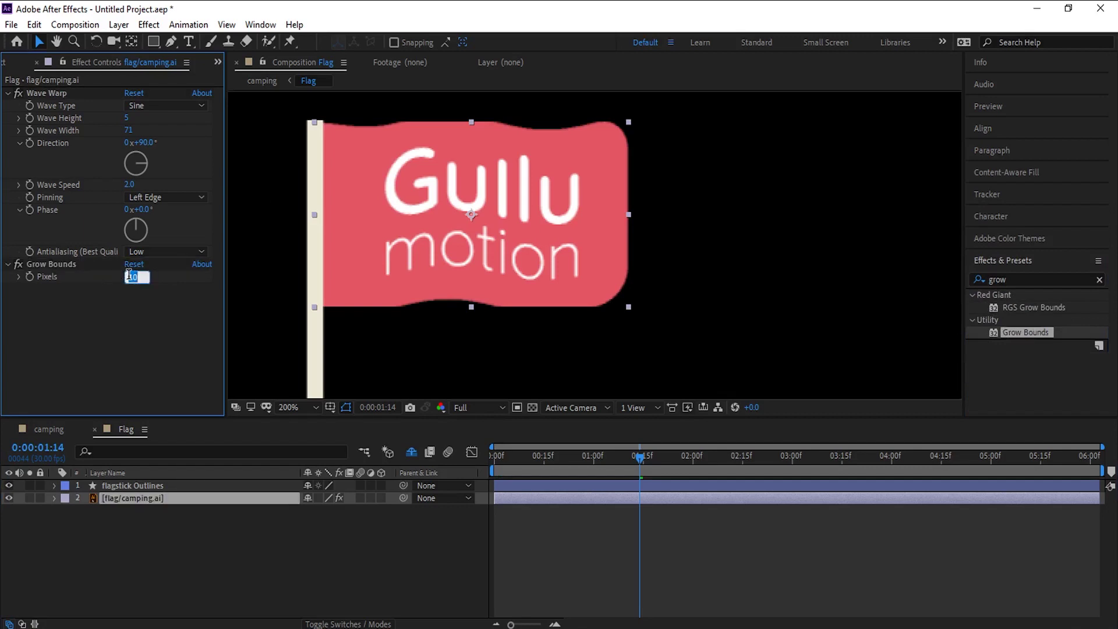
pyautogui.write('5')
pyautogui.press('Return')
# - Reorder the flag's effects so Wave Warp comes after Grow Bounds, and preview the waving from 0:00
pyautogui.moveTo(47, 94); pyautogui.dragTo(76, 327)
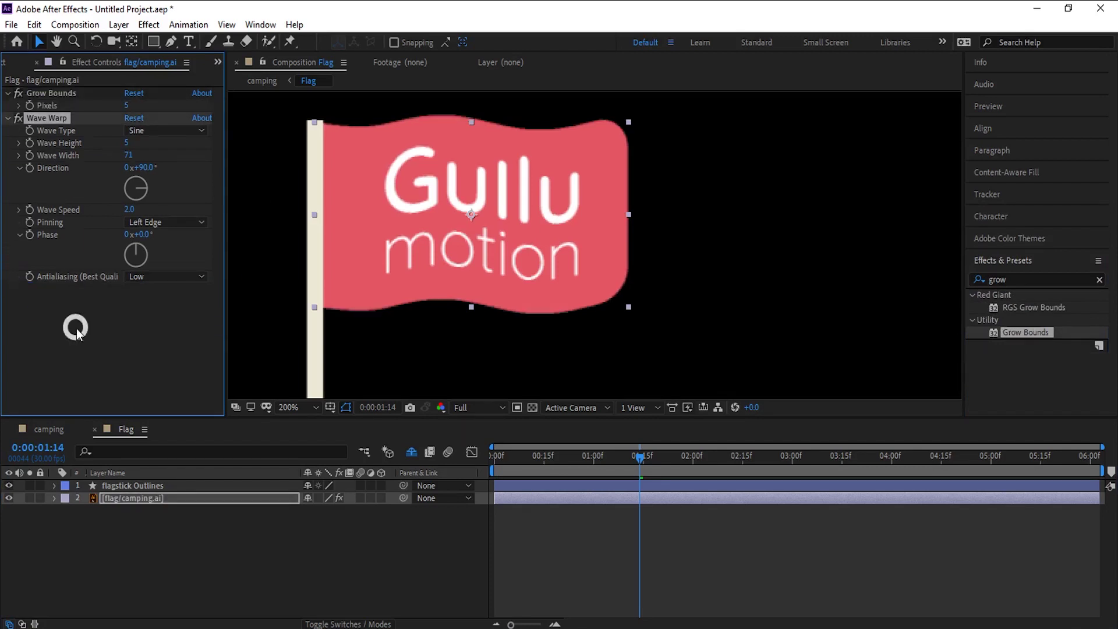
pyautogui.scroll(-1, 528, 312)
pyautogui.click(546, 534)
pyautogui.click(492, 468)
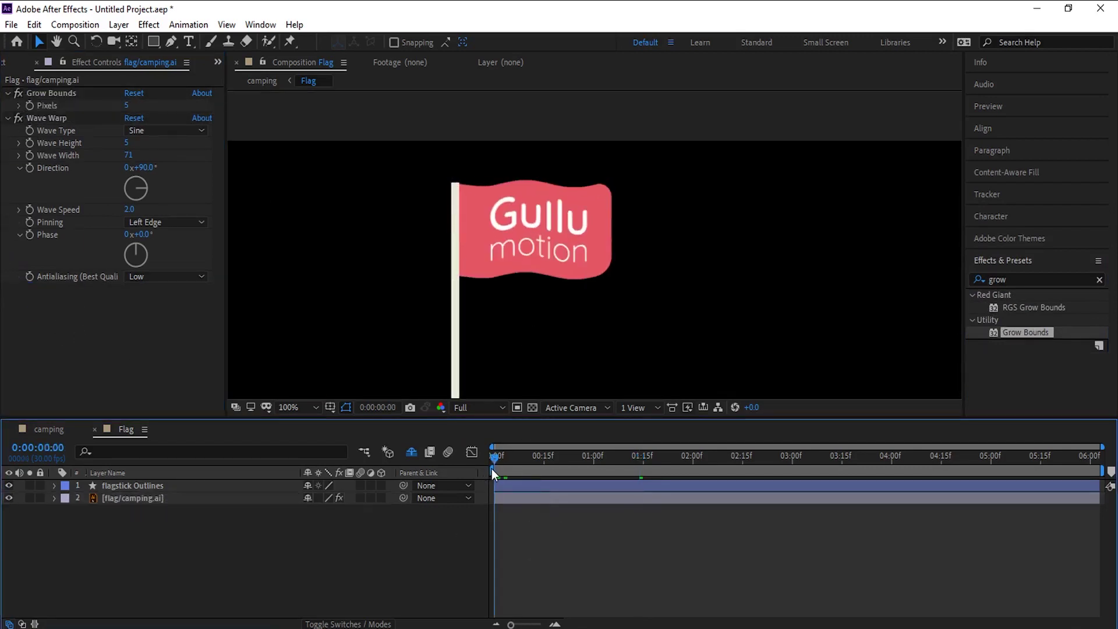
pyautogui.moveTo(492, 468)
pyautogui.mouseDown()
pyautogui.moveTo(660, 469)
pyautogui.moveTo(494, 470)
pyautogui.mouseUp()
# - Move the anchor point of the flag/camping.ai layer to the middle of the edge attached to the flagstick
pyautogui.click(515, 499)
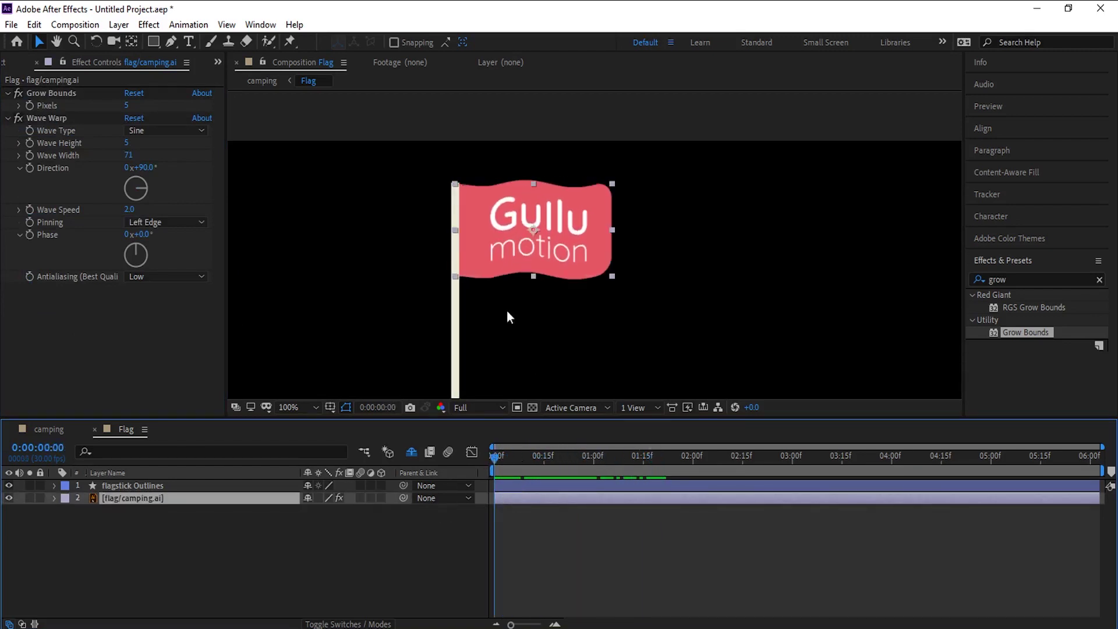
pyautogui.press('y')
pyautogui.moveTo(534, 228); pyautogui.dragTo(456, 230)
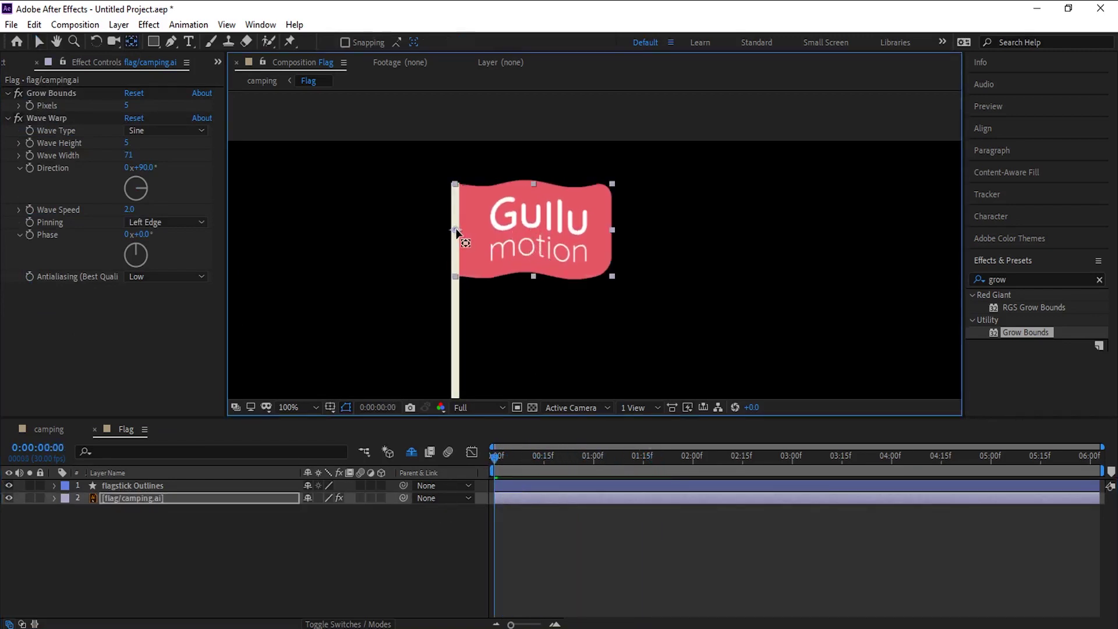
pyautogui.press('v')
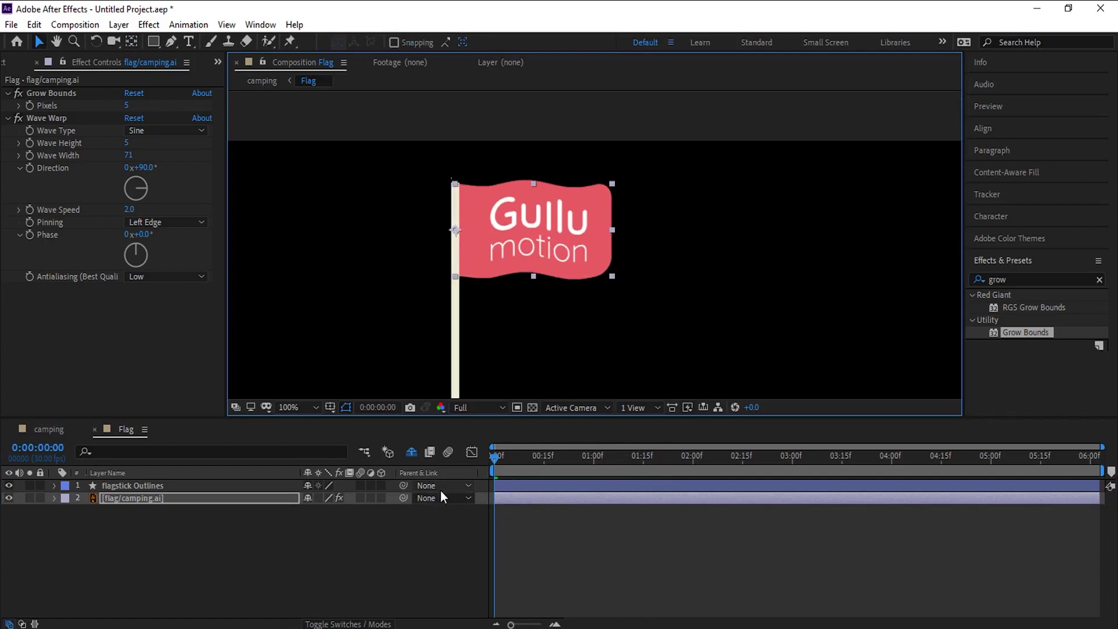
# - Keyframe the Scale of flag/camping.ai at 0:00 and 3:00
pyautogui.press('s')
pyautogui.click(88, 511)
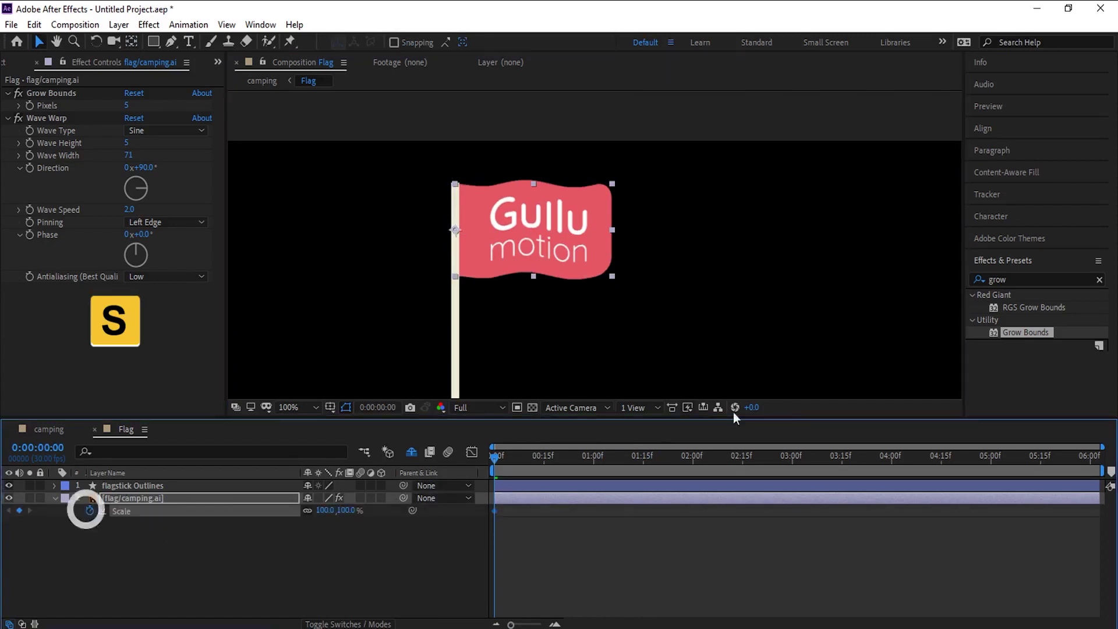
pyautogui.click(794, 462)
pyautogui.click(791, 462)
pyautogui.click(19, 511)
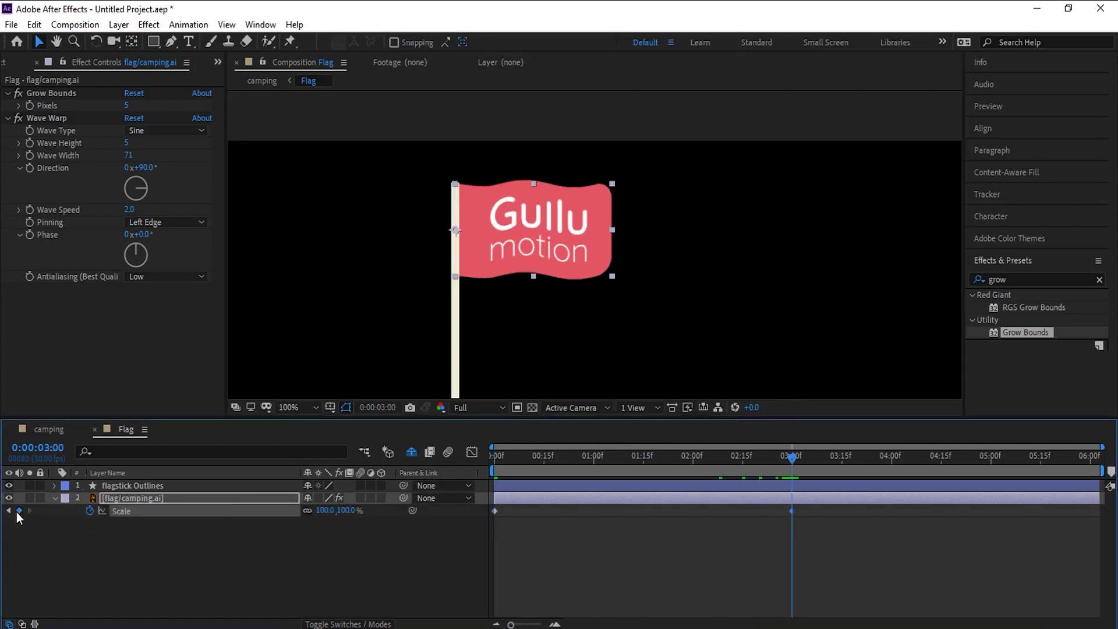
# - At 0:00, narrow the flag/camping.ai layer horizontally to a Scale of 61.3, 100.0%
pyautogui.moveTo(498, 461); pyautogui.dragTo(481, 461)
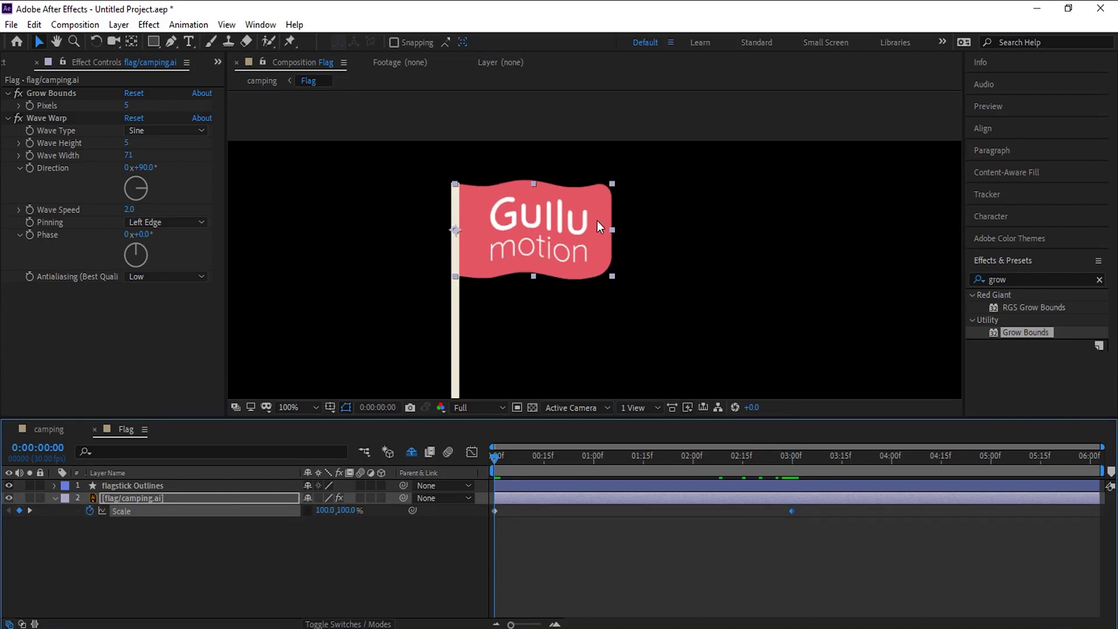
pyautogui.moveTo(612, 230); pyautogui.dragTo(554, 231)
pyautogui.click(544, 532)
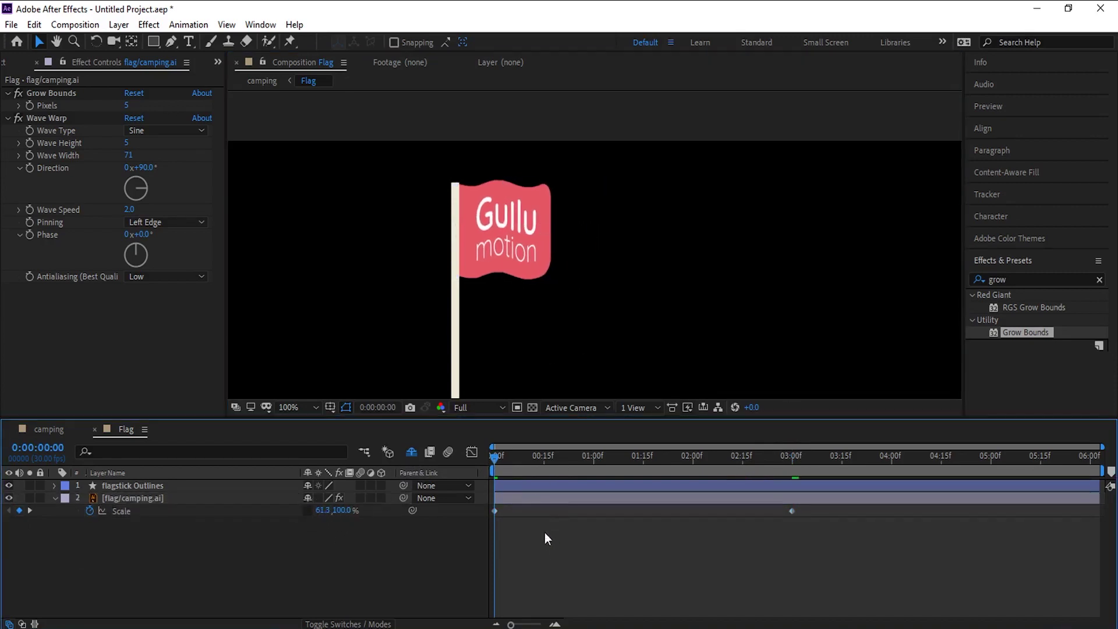
# - Copy the flag's starting Scale keyframe and paste it at 0:00:06:02
pyautogui.moveTo(498, 459); pyautogui.dragTo(1097, 460)
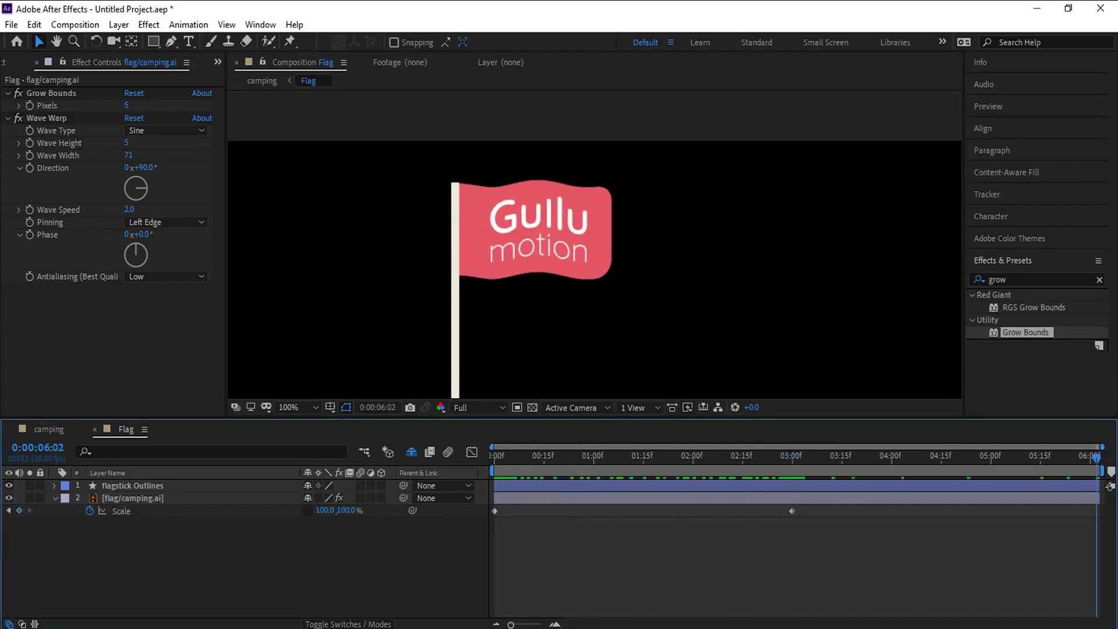
pyautogui.click(515, 511)
pyautogui.hotkey('ctrl', 'c')
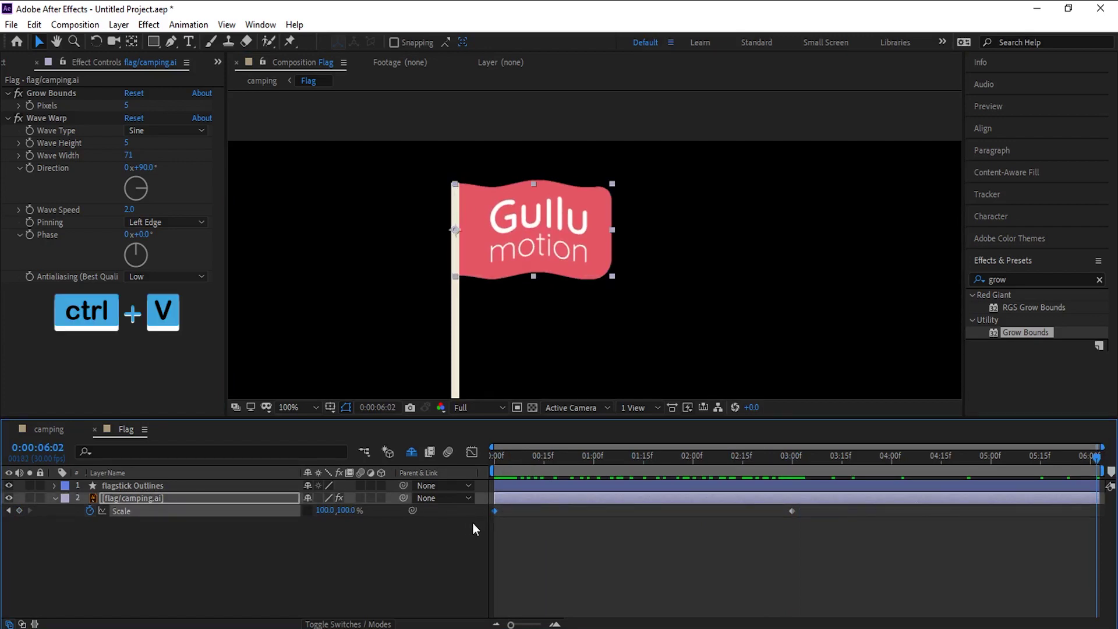
pyautogui.hotkey('ctrl', 'v')
pyautogui.click(745, 560)
# - Preview the flag's scale animation from the start and return to the camping composition
pyautogui.click(495, 458)
pyautogui.moveTo(508, 472); pyautogui.dragTo(473, 487)
pyautogui.click(363, 450)
pyautogui.click(304, 453)
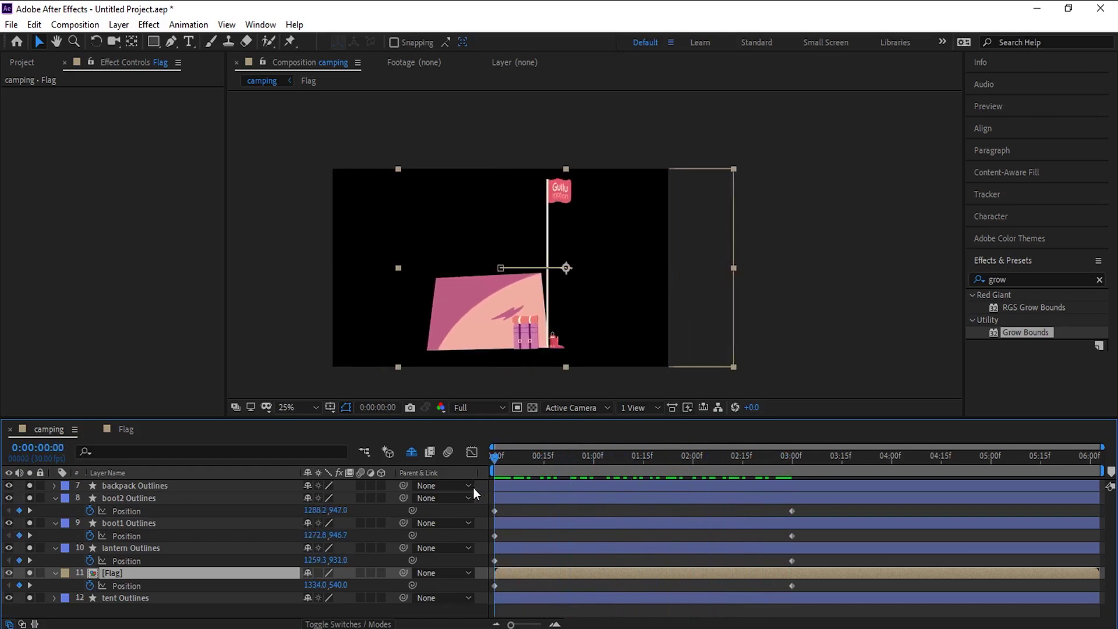
# - At 0:00, shift the rear edge points of tent Outlines slightly right to narrow the tent's side, and check the motion
pyautogui.click(377, 331)
pyautogui.click(452, 320)
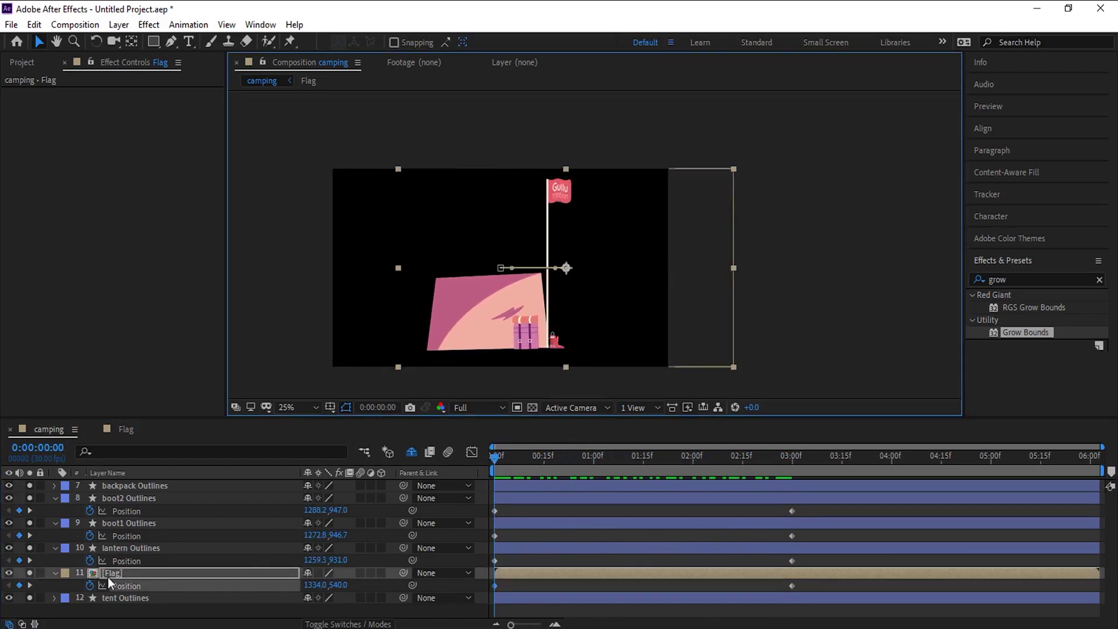
pyautogui.click(117, 598)
pyautogui.press('u')
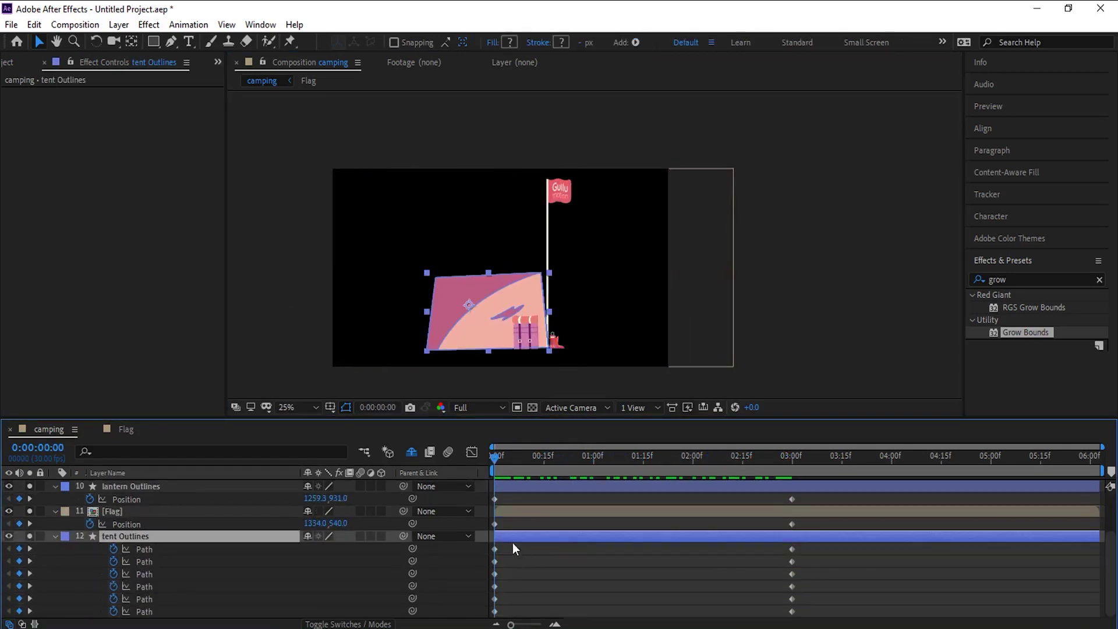
pyautogui.moveTo(512, 543); pyautogui.dragTo(492, 580)
pyautogui.click(454, 369)
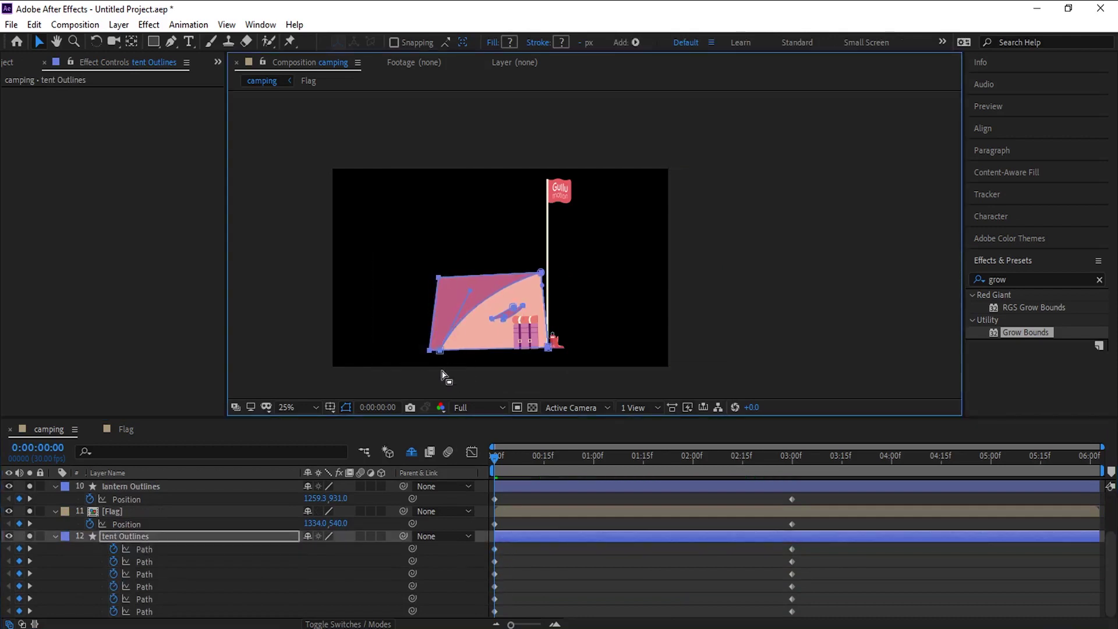
pyautogui.click(521, 572)
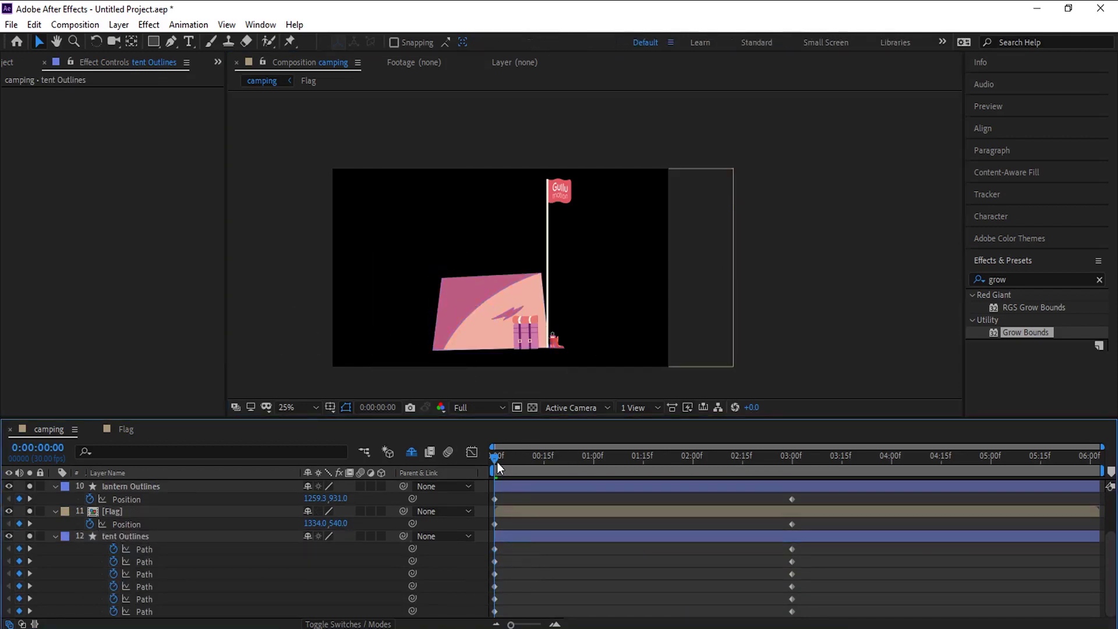
pyautogui.moveTo(497, 462); pyautogui.dragTo(457, 486)
# - Solo the log3, log2, fire kettle, firewood and log1 Outlines layers, and keep them visible while the remaining shy layers stay hidden
pyautogui.scroll(2, 48, 519)
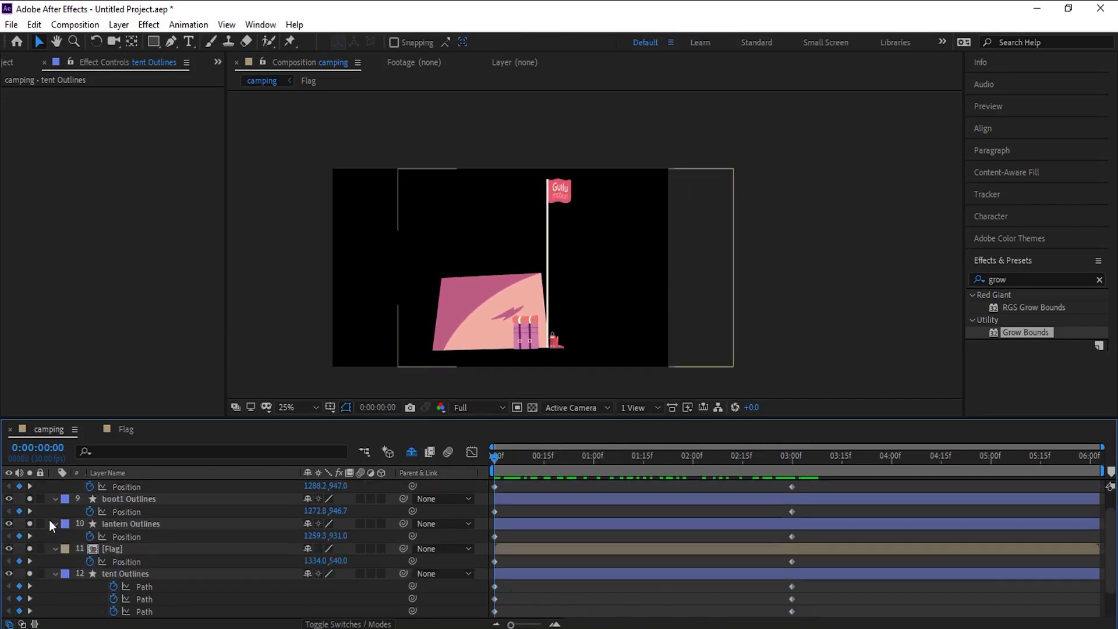
pyautogui.click(409, 454)
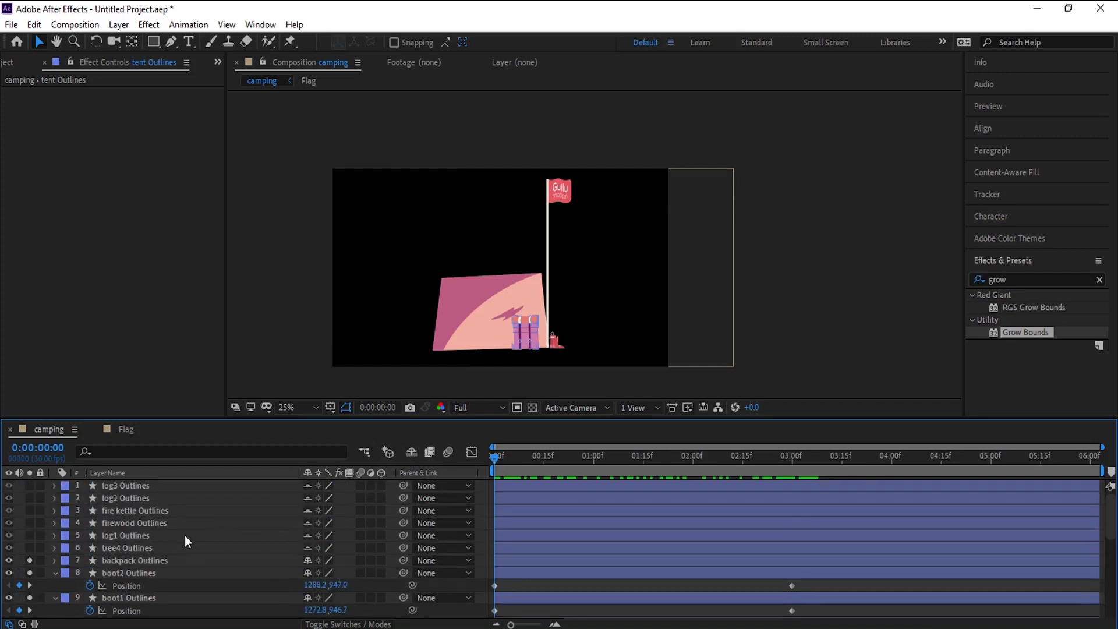
pyautogui.click(125, 488)
pyautogui.keyDown('shift'); pyautogui.click(124, 497); pyautogui.keyUp('shift')
pyautogui.keyDown('shift'); pyautogui.click(135, 510); pyautogui.keyUp('shift')
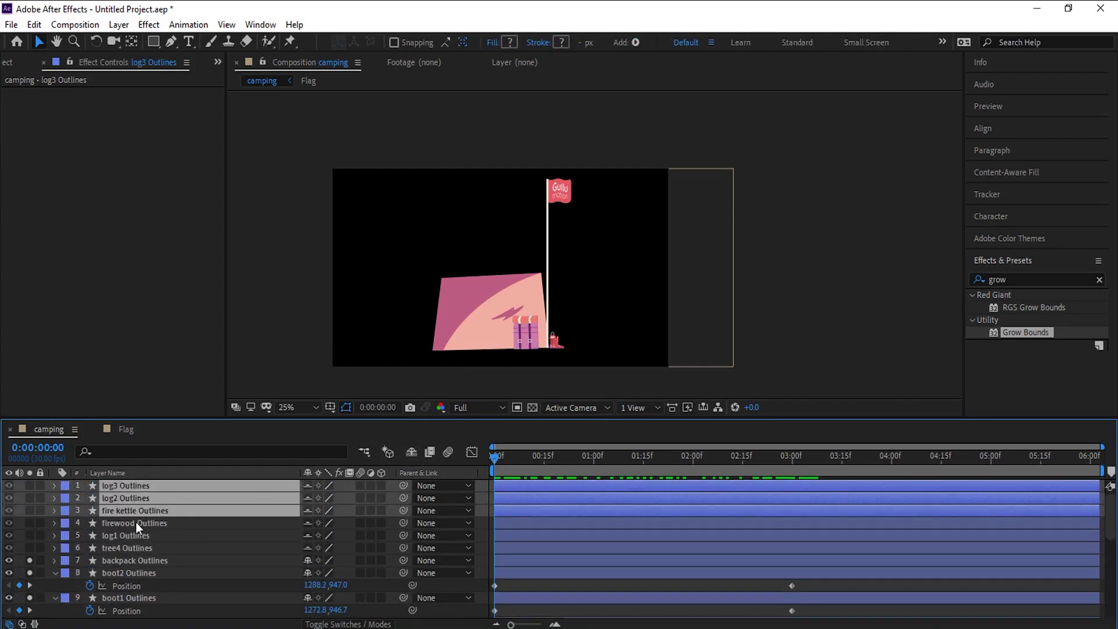
pyautogui.keyDown('shift'); pyautogui.click(135, 523); pyautogui.keyUp('shift')
pyautogui.keyDown('shift'); pyautogui.click(131, 536); pyautogui.keyUp('shift')
pyautogui.click(30, 537)
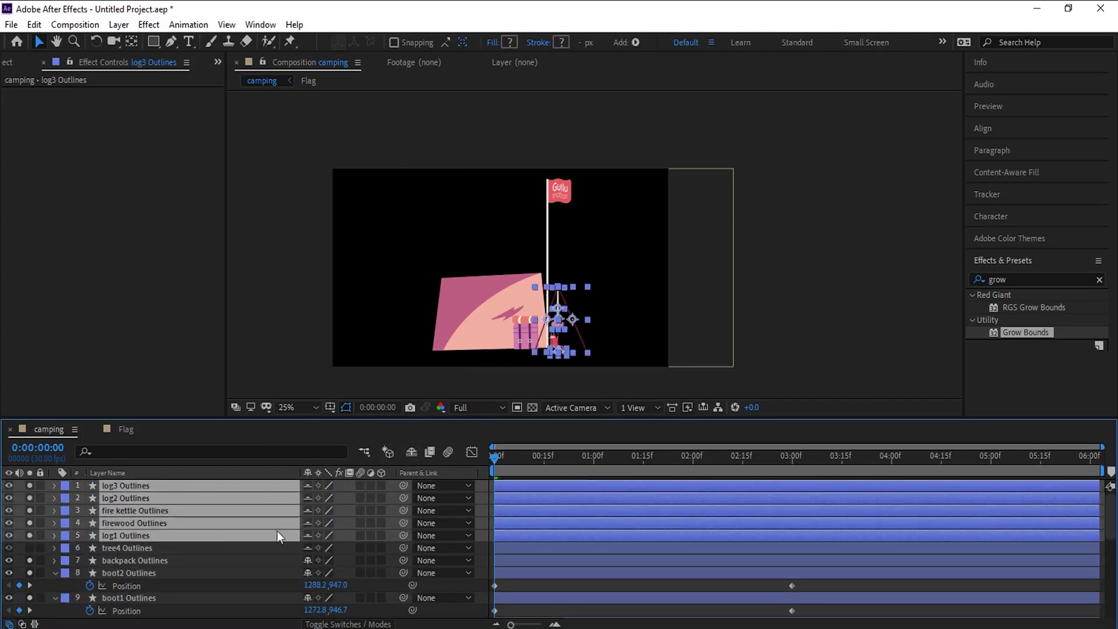
pyautogui.click(308, 534)
pyautogui.click(411, 452)
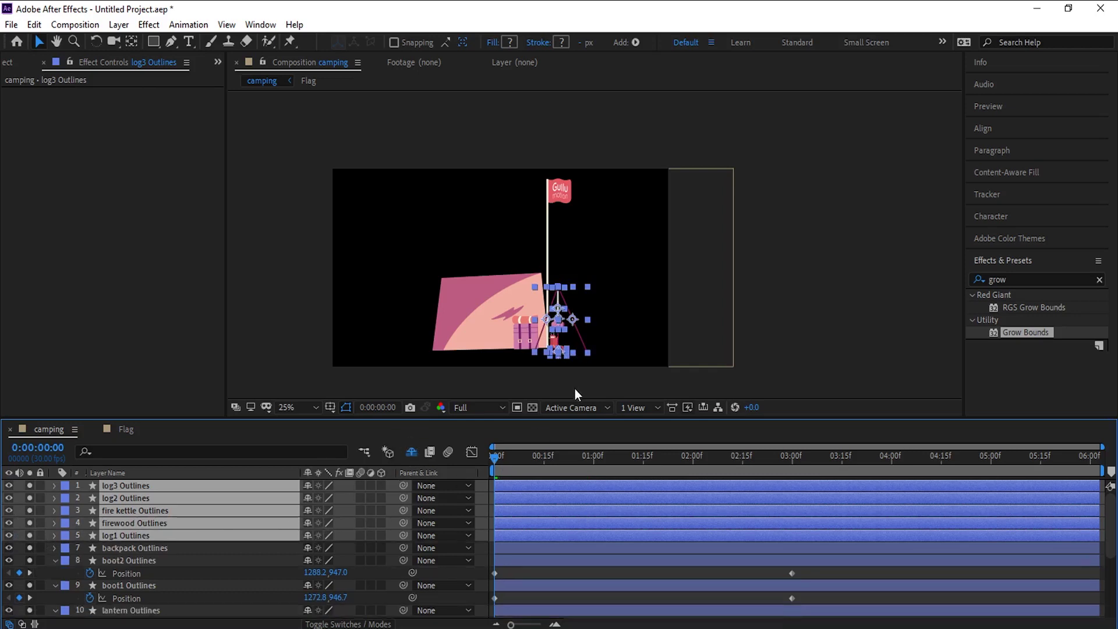
# - Create a null object and place it just below the campfire tripod at about 1292, 1034
pyautogui.scroll(2, 714, 334)
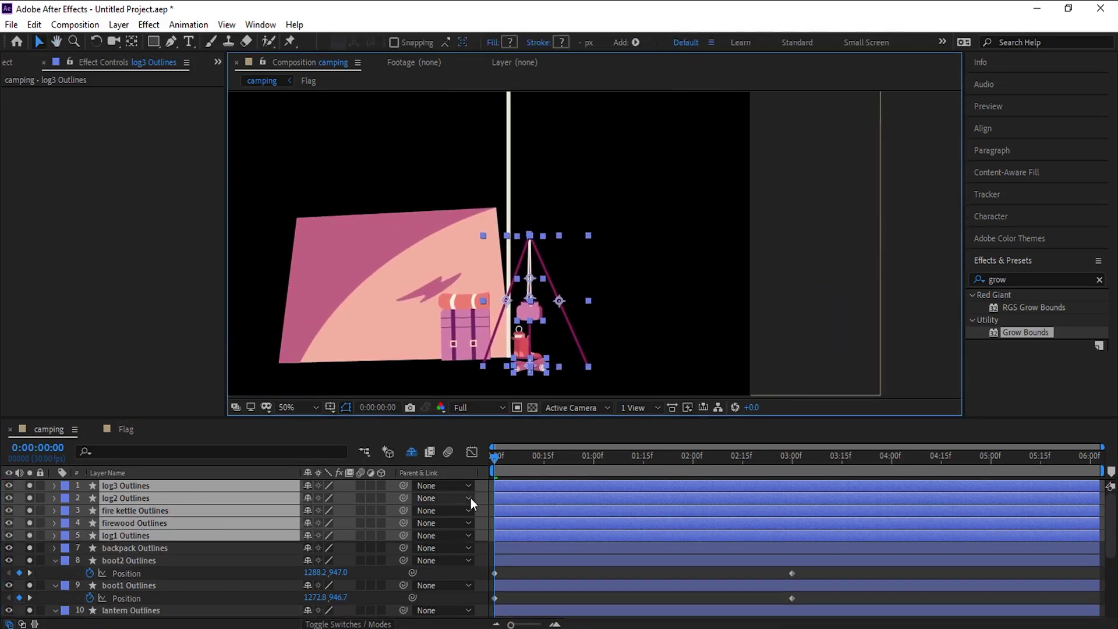
pyautogui.rightClick(480, 501)
pyautogui.moveTo(519, 344)
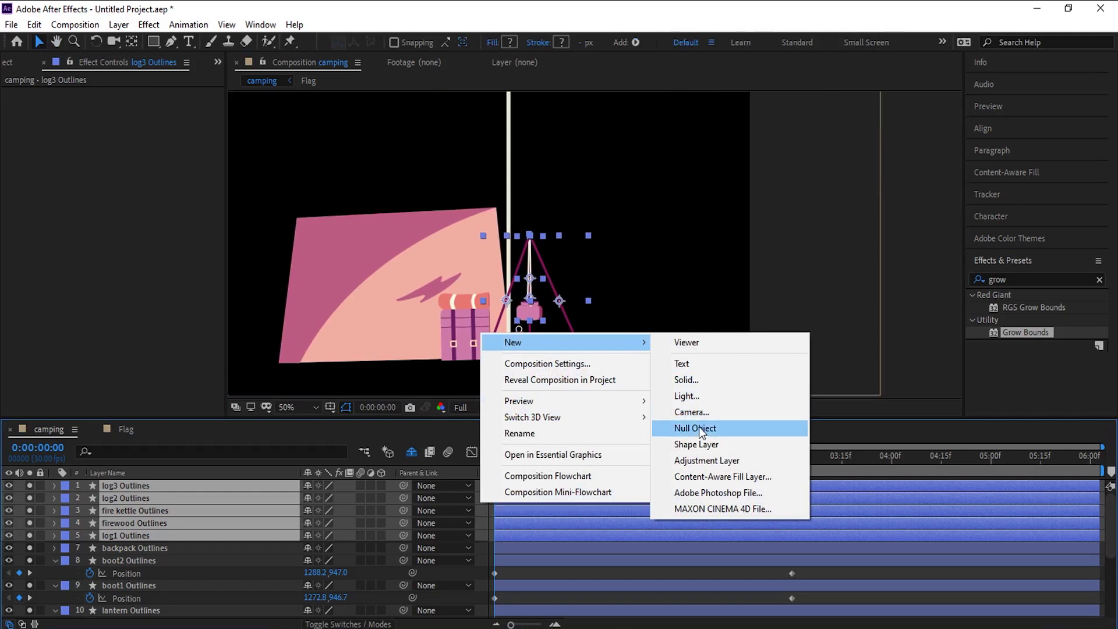
pyautogui.click(699, 428)
pyautogui.moveTo(429, 227); pyautogui.dragTo(546, 407)
# - Parent the log3, log2, fire kettle, firewood and log1 Outlines layers to Null 1
pyautogui.click(111, 502)
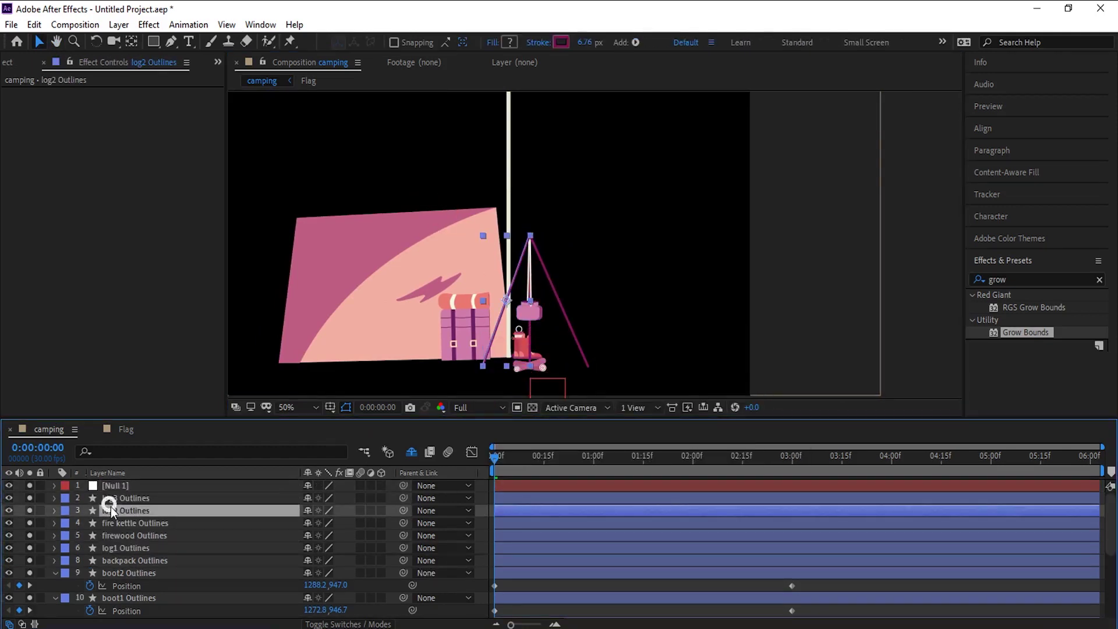
pyautogui.keyDown('ctrl'); pyautogui.click(123, 512); pyautogui.keyUp('ctrl')
pyautogui.keyDown('ctrl'); pyautogui.click(123, 521); pyautogui.keyUp('ctrl')
pyautogui.keyDown('ctrl'); pyautogui.click(128, 535); pyautogui.keyUp('ctrl')
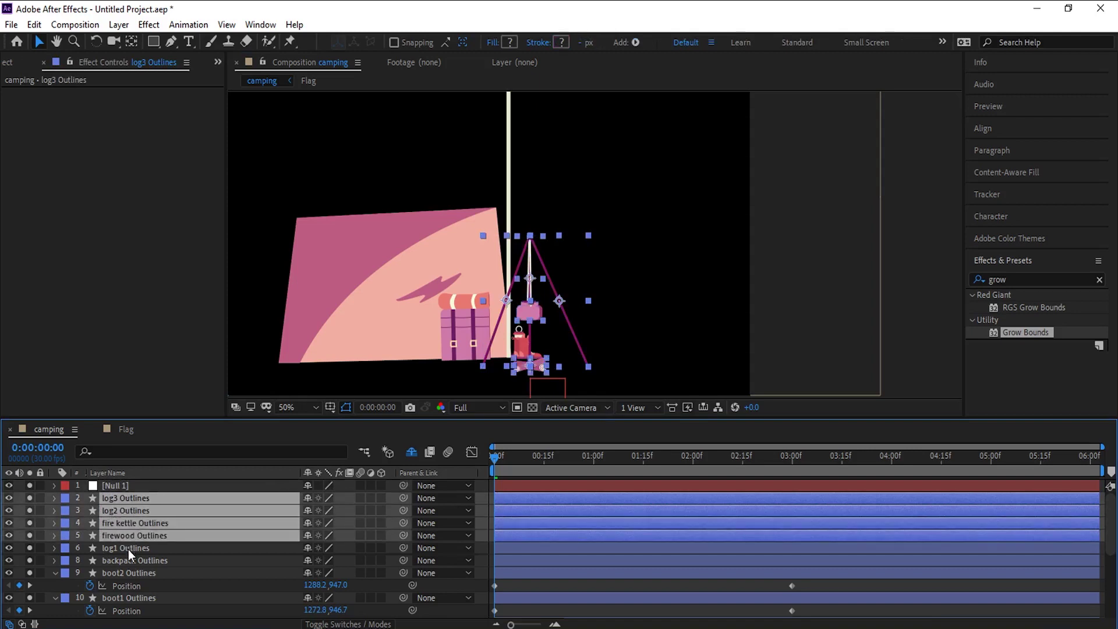
pyautogui.keyDown('ctrl'); pyautogui.click(129, 550); pyautogui.keyUp('ctrl')
pyautogui.moveTo(401, 495); pyautogui.dragTo(139, 487)
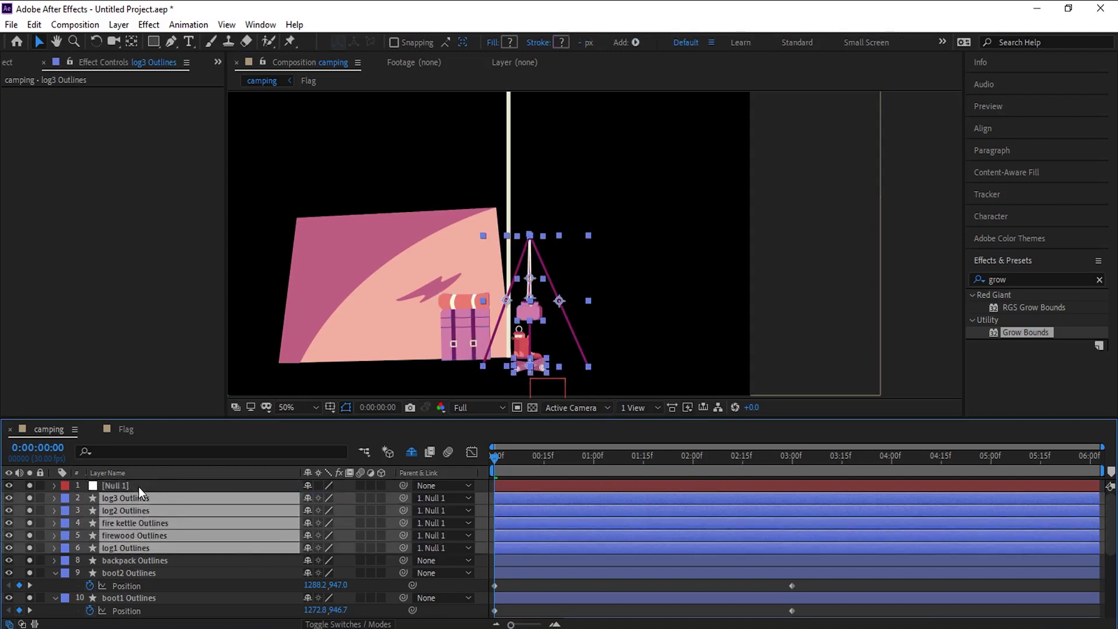
# - Keyframe the Position of Null 1 at 0:00 and 3:00, with the null slightly further left at 3:00
pyautogui.click(138, 487)
pyautogui.press('p')
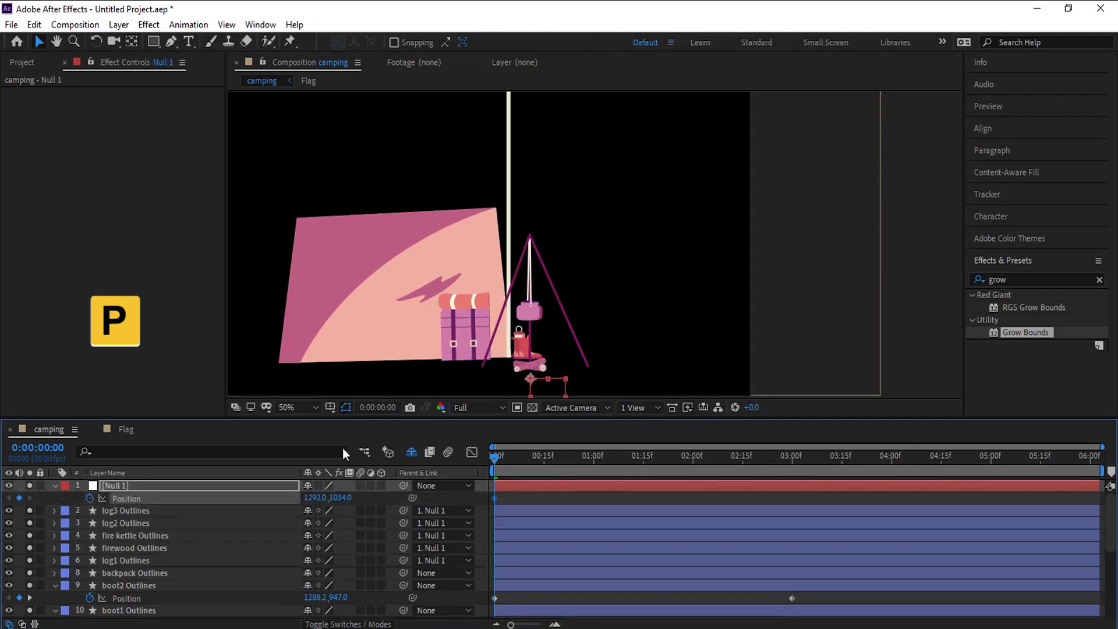
pyautogui.click(89, 498)
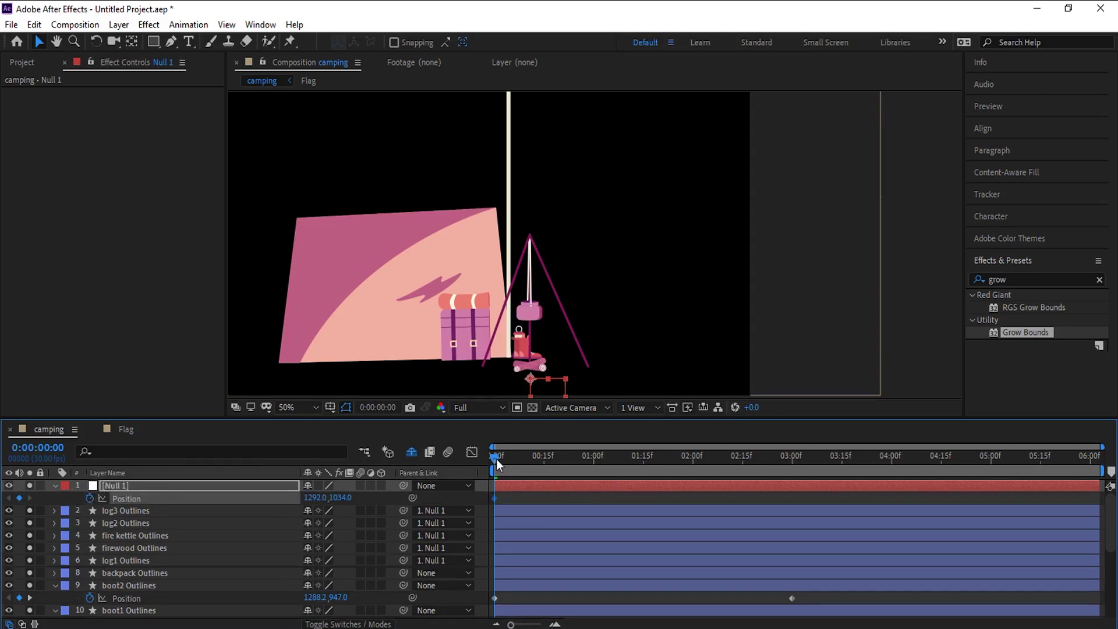
pyautogui.moveTo(497, 463); pyautogui.dragTo(796, 487)
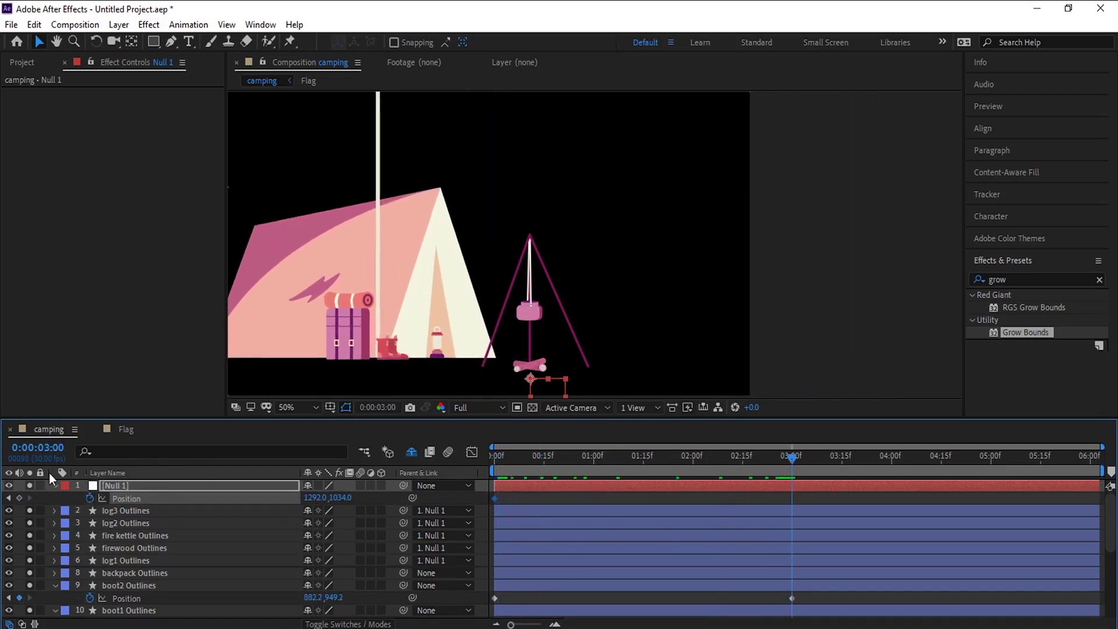
pyautogui.click(20, 498)
# - At 0:00, set the Position of Null 1 to 1478.0, 1034.0 and check the movement up to 3:00
pyautogui.press('Home')
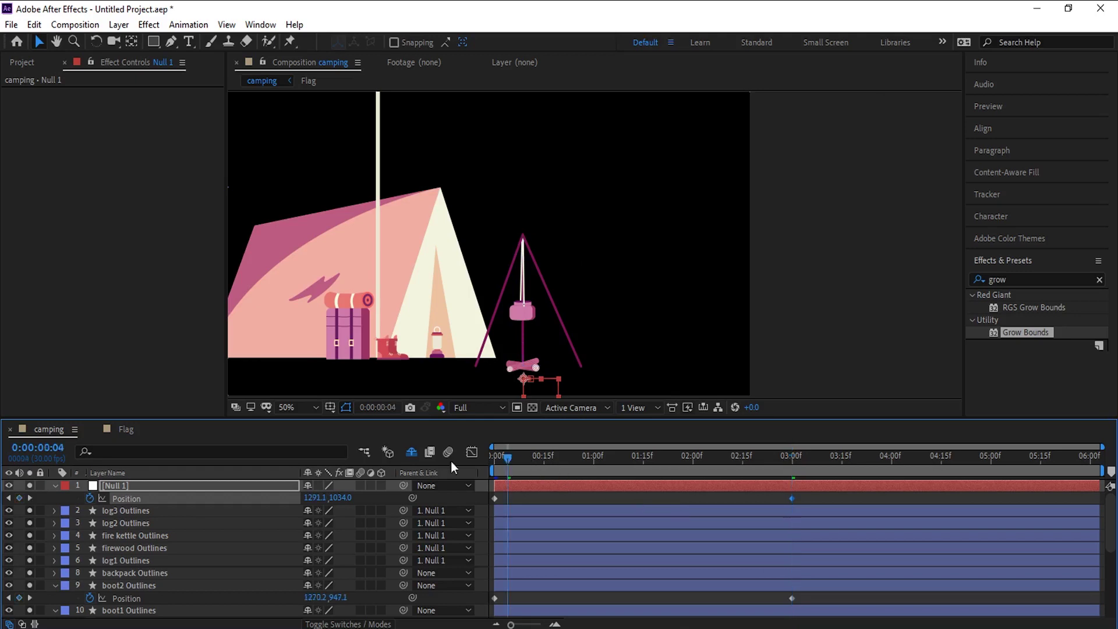
pyautogui.moveTo(309, 500); pyautogui.dragTo(456, 513)
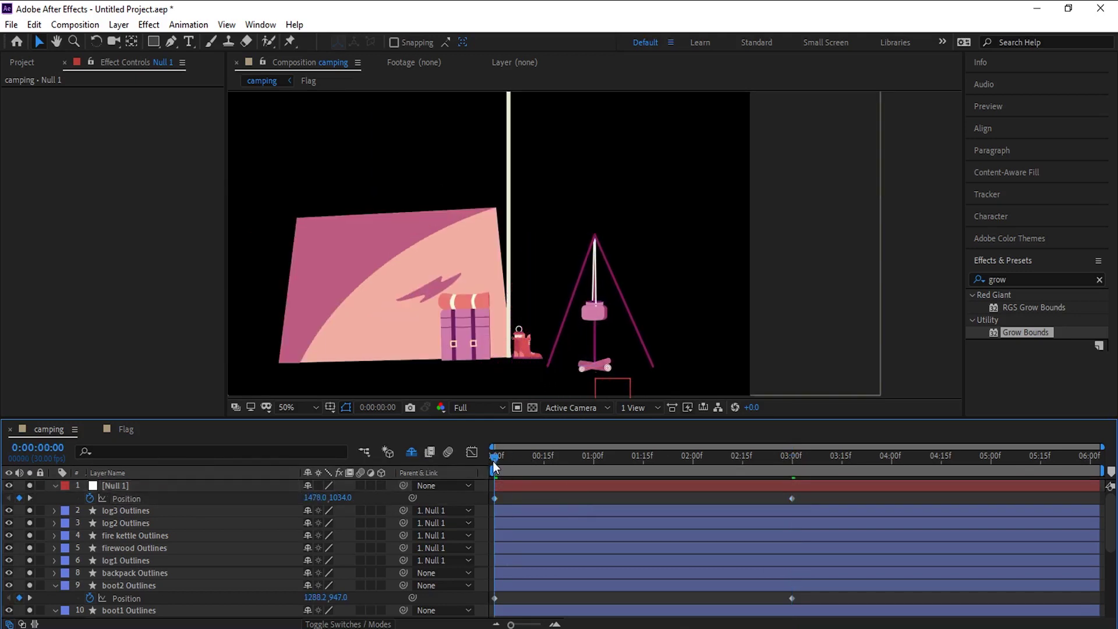
pyautogui.moveTo(492, 461); pyautogui.dragTo(793, 481)
pyautogui.press('Home')
# - Filter the log3 Outlines and log2 Outlines properties by "path" and keyframe log2's Path at 0:00
pyautogui.click(498, 511)
pyautogui.click(136, 452)
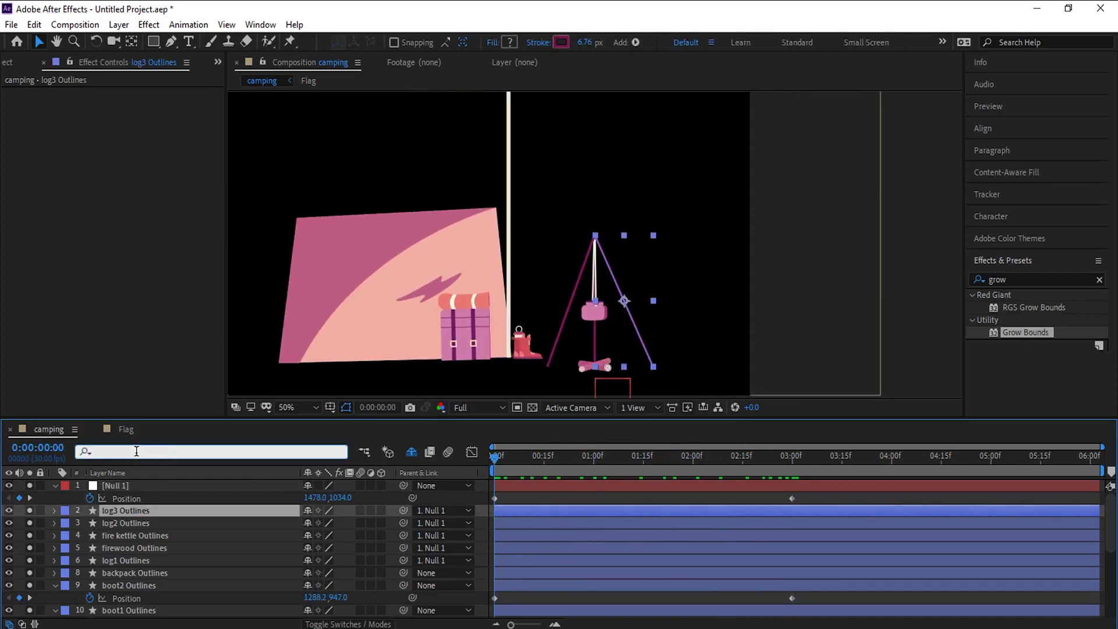
pyautogui.write('path')
pyautogui.press('Return')
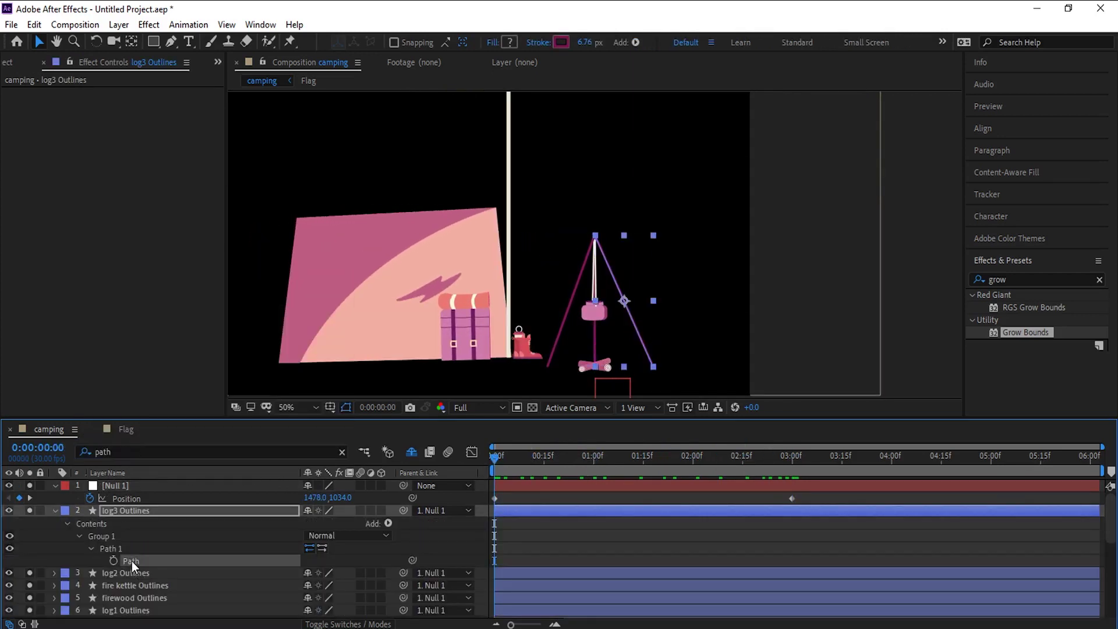
pyautogui.click(132, 572)
pyautogui.click(143, 451)
pyautogui.press('Return')
pyautogui.scroll(-2, 125, 524)
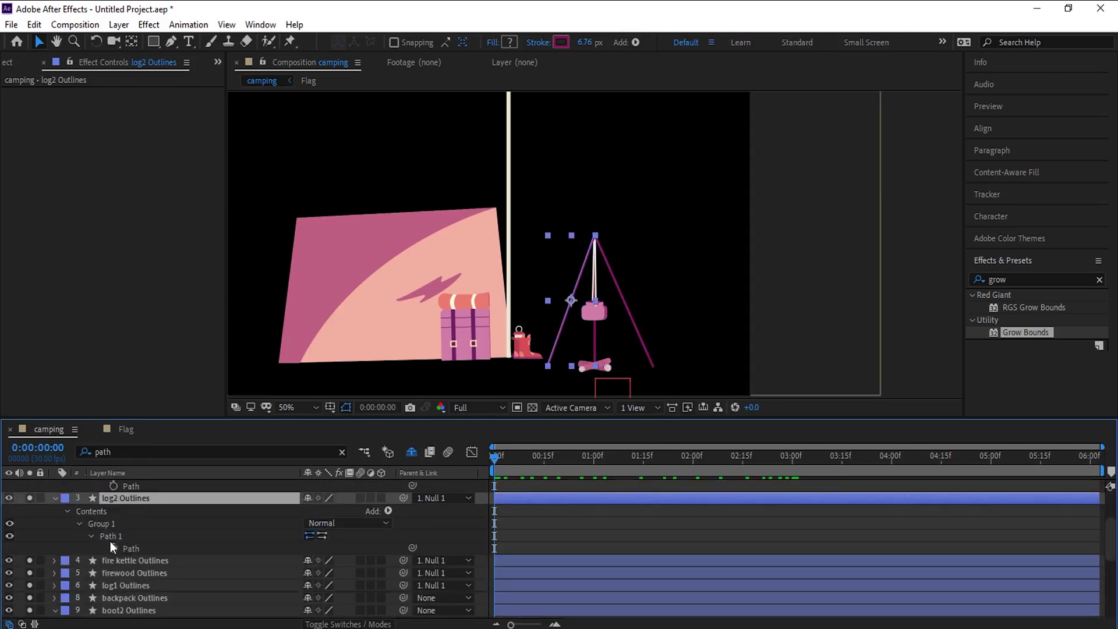
# - Keyframe all Path properties of fire kettle Outlines at 0:00 and show only its keyframed properties
pyautogui.click(125, 560)
pyautogui.click(140, 452)
pyautogui.press('Return')
pyautogui.scroll(-1, 149, 541)
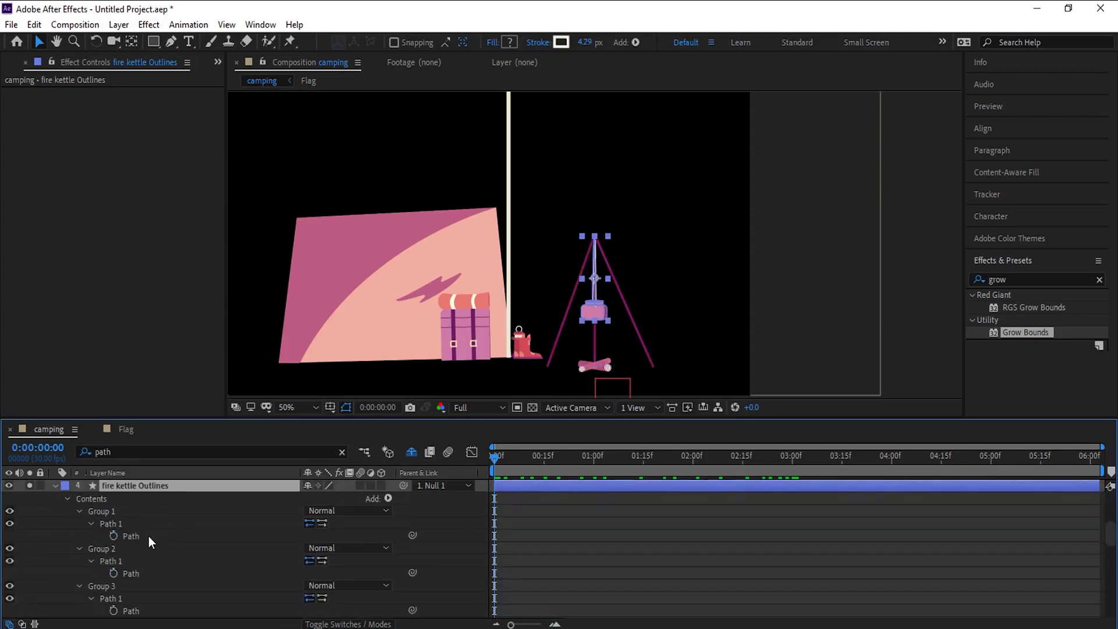
pyautogui.hotkey('ctrl', 'a')
pyautogui.click(113, 536)
pyautogui.scroll(-5, 127, 585)
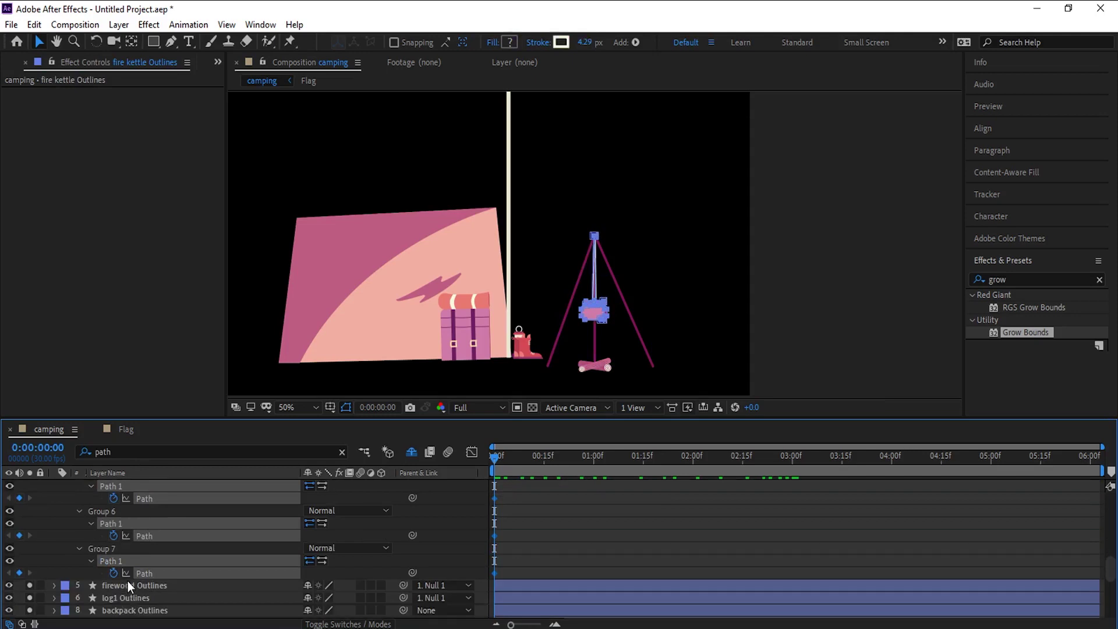
pyautogui.press('u')
# - Find the Path property of log1 Outlines by searching "path" and keyframe it at 0:00
pyautogui.click(126, 584)
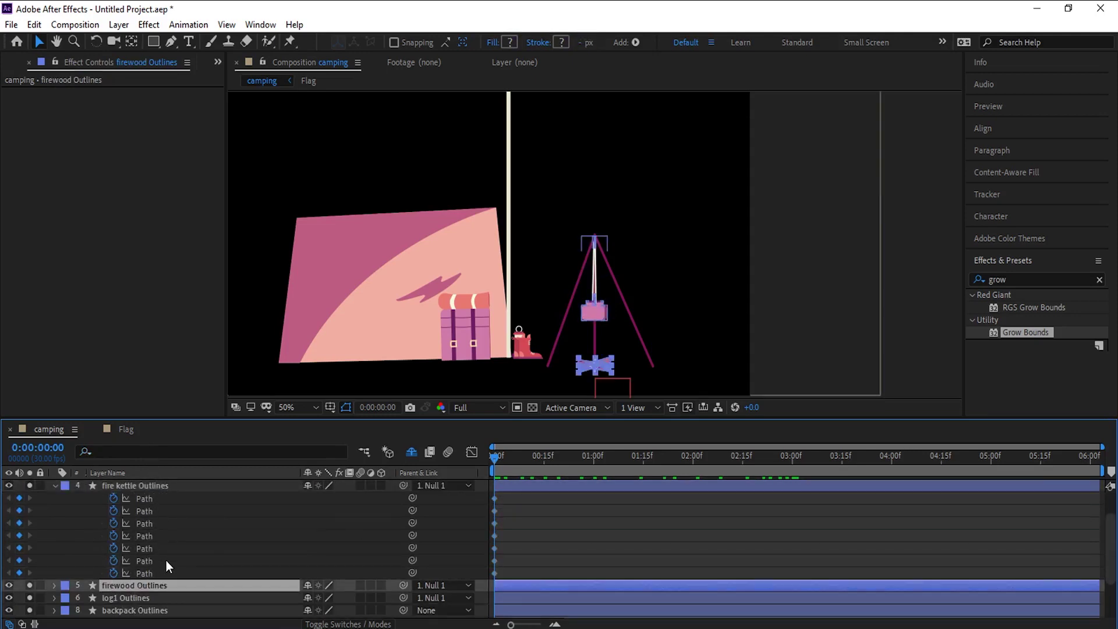
pyautogui.scroll(-1, 152, 559)
pyautogui.click(123, 555)
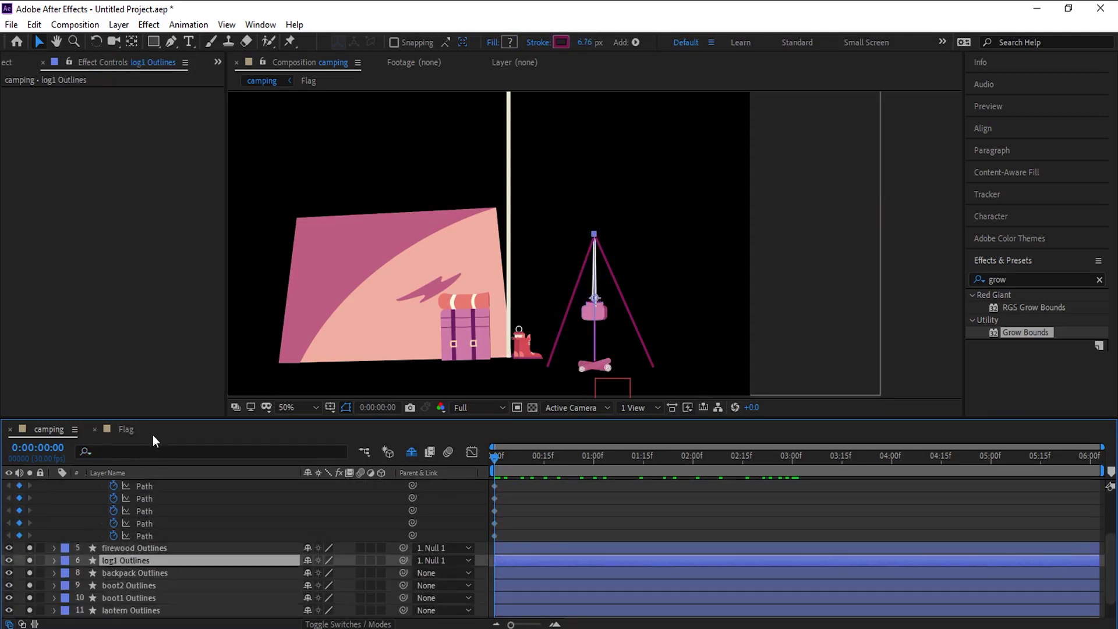
pyautogui.click(153, 451)
pyautogui.write('path')
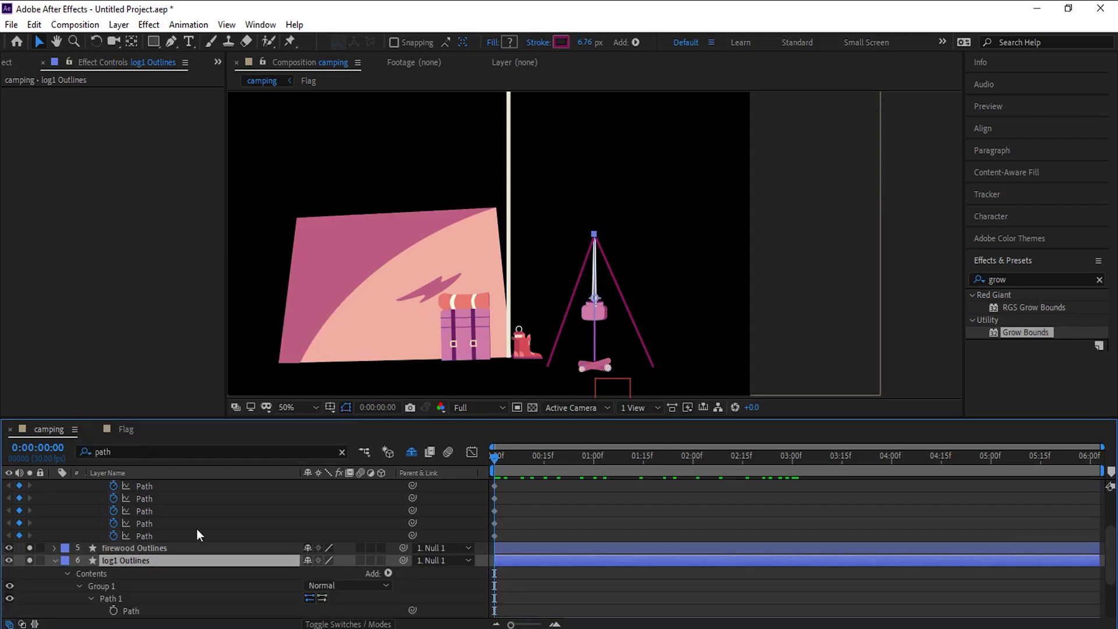
pyautogui.click(115, 534)
pyautogui.click(153, 551)
# - Show only the keyframed properties of the tripod layers from log3 Outlines through log1 Outlines
pyautogui.scroll(3, 149, 551)
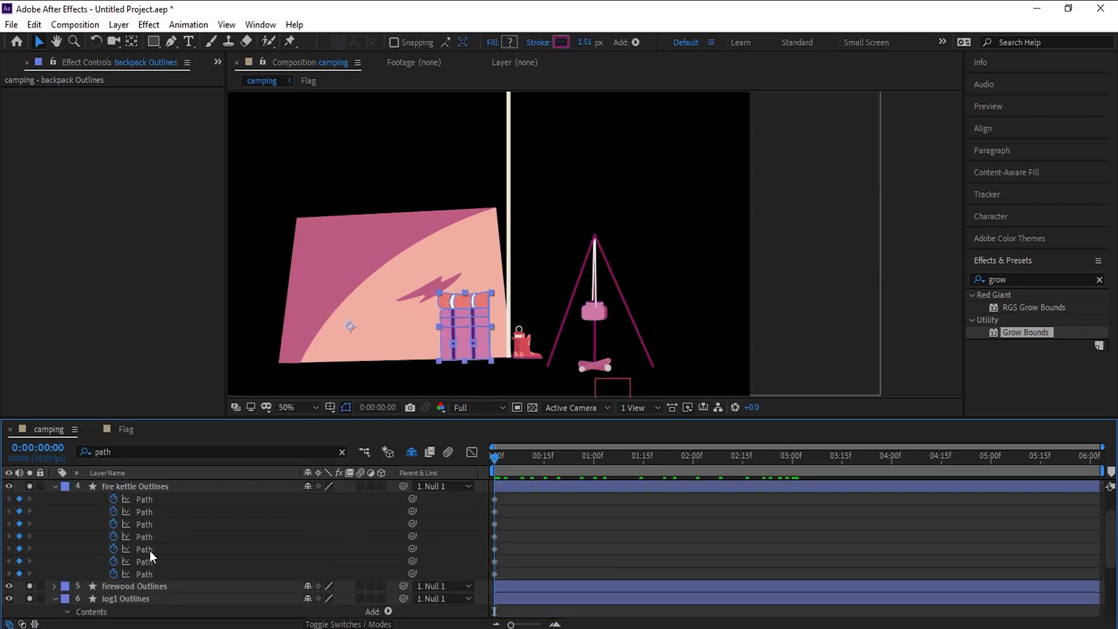
pyautogui.scroll(-2, 148, 553)
pyautogui.click(125, 523)
pyautogui.scroll(3, 134, 527)
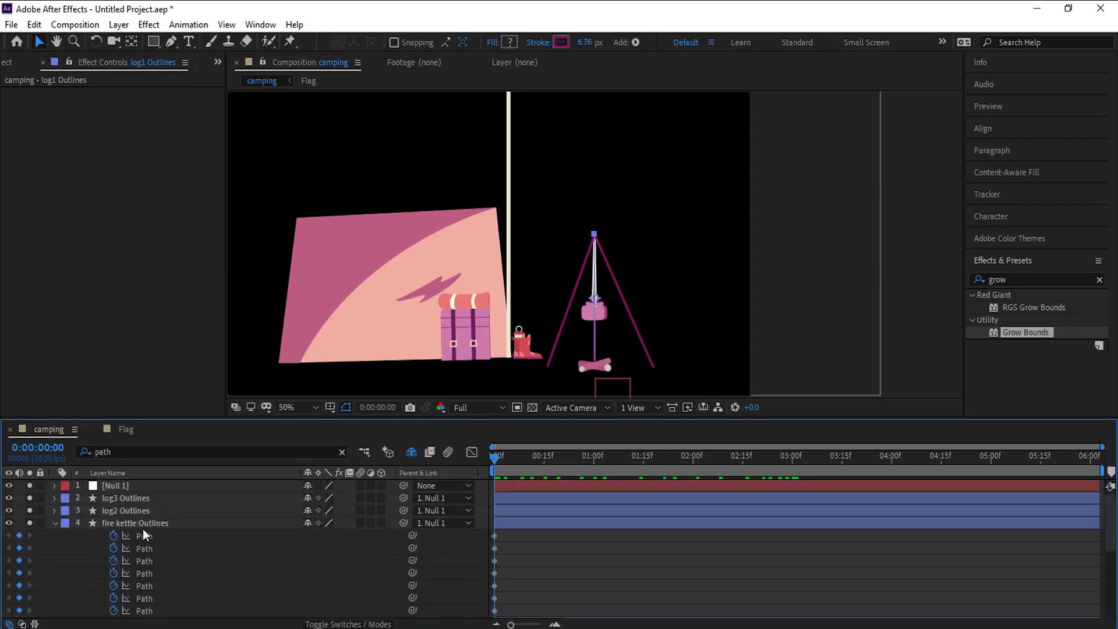
pyautogui.keyDown('shift'); pyautogui.click(125, 502); pyautogui.keyUp('shift')
pyautogui.press('u')
pyautogui.scroll(-1, 561, 526)
pyautogui.click(561, 527)
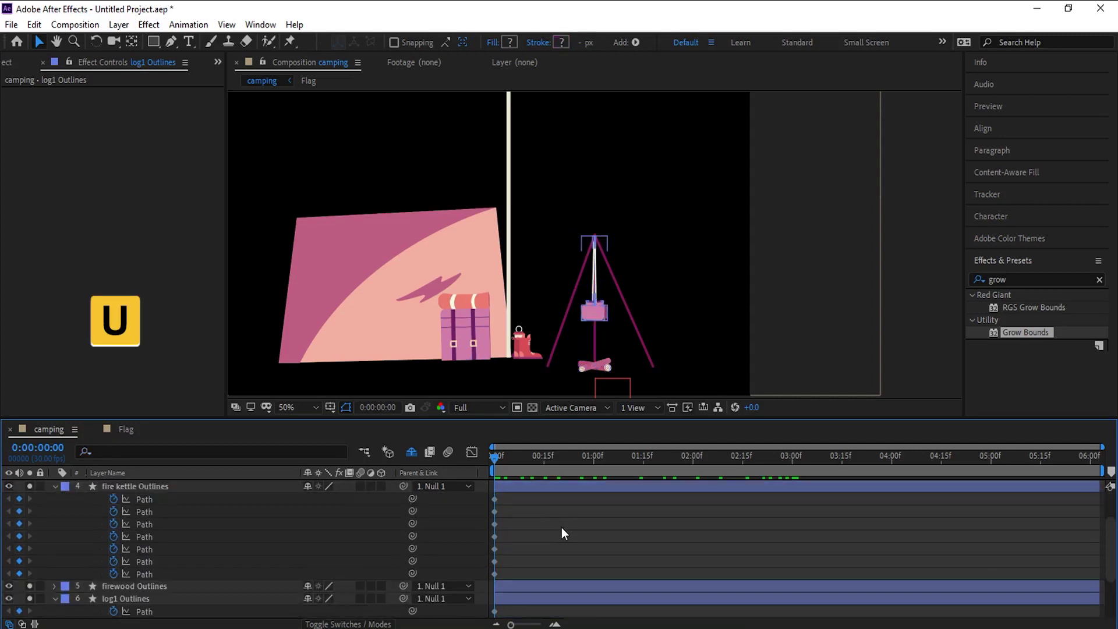
# - Add Path keyframes at 3:00 for log2 Outlines, fire kettle Outlines and log1 Outlines
pyautogui.scroll(1, 561, 527)
pyautogui.click(792, 462)
pyautogui.scroll(-5, 409, 582)
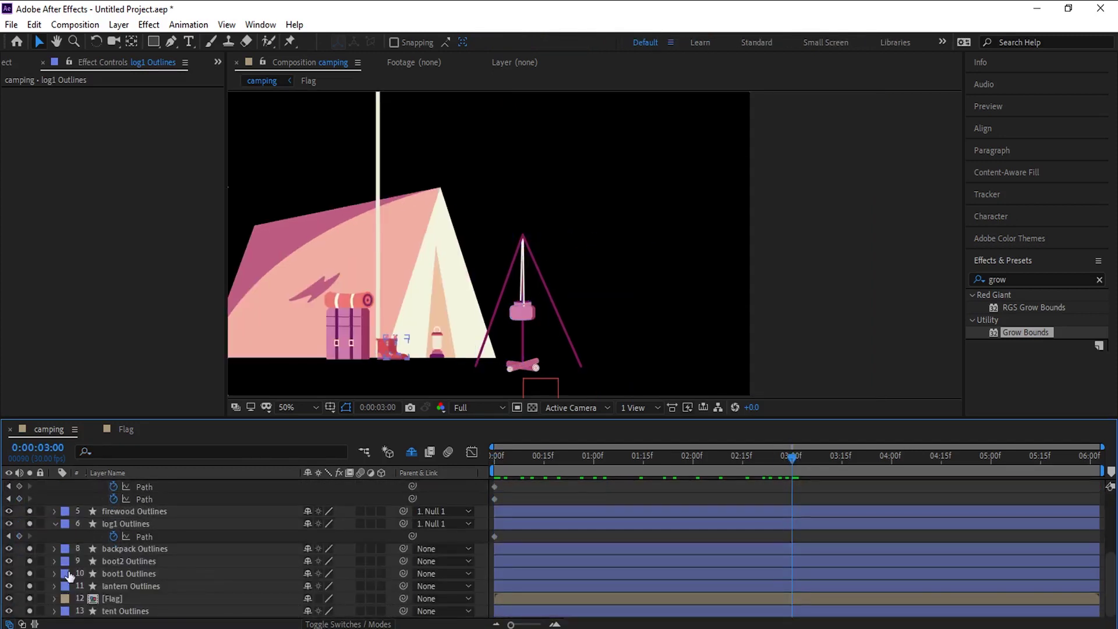
pyautogui.scroll(5, 16, 478)
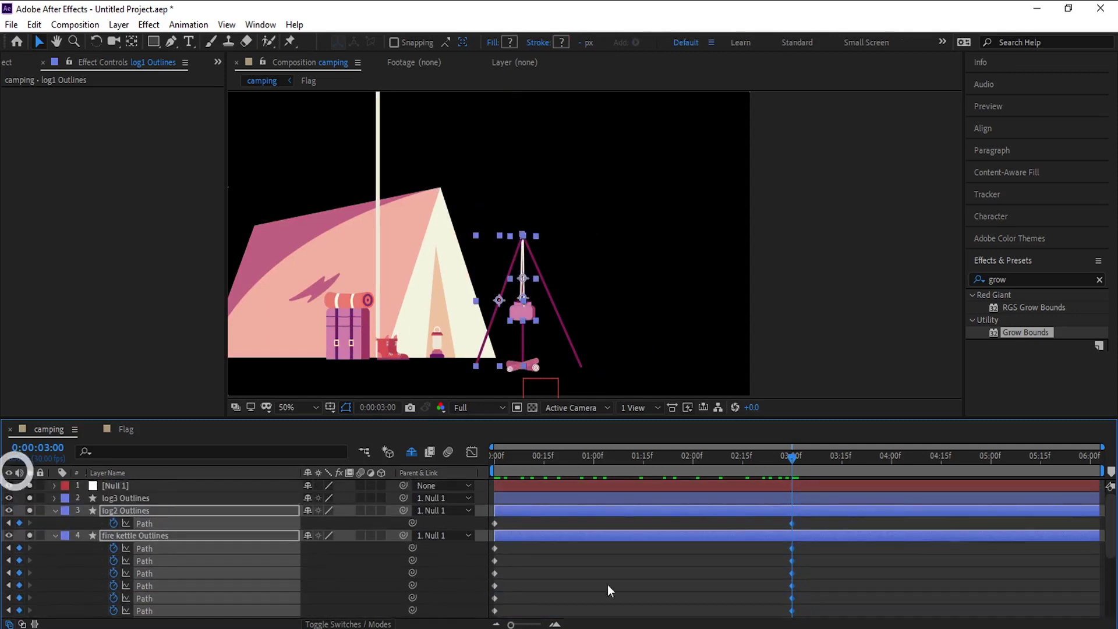
pyautogui.click(669, 569)
# - Find the Path property of log3 Outlines by searching "path", keyframe it at 0:00 and show only the keyframed property
pyautogui.moveTo(542, 463); pyautogui.dragTo(434, 469)
pyautogui.scroll(1, 618, 354)
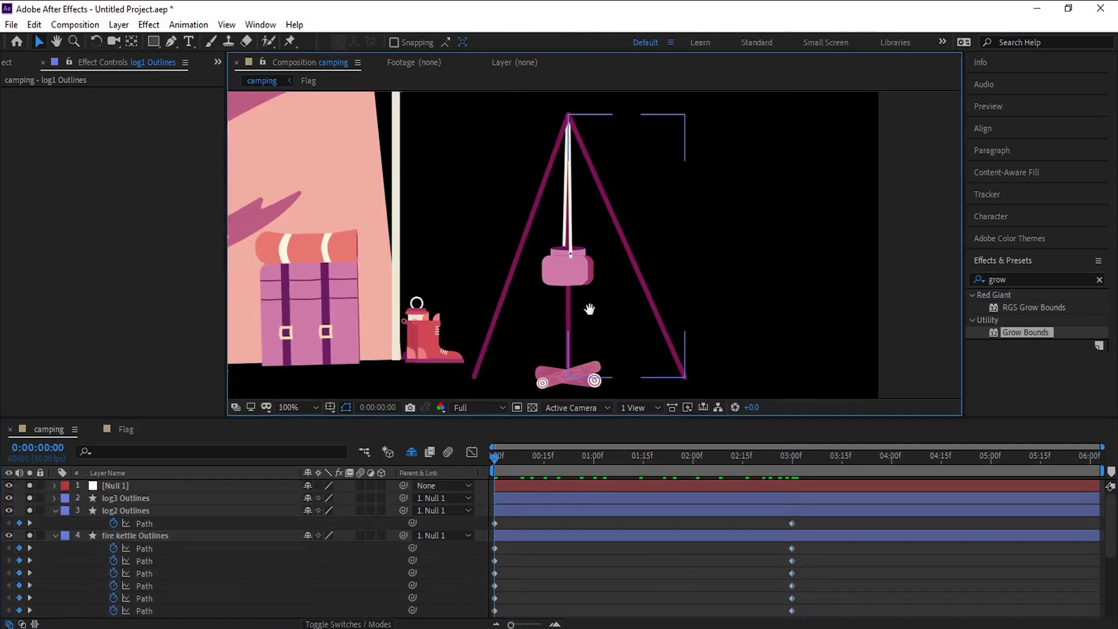
pyautogui.moveTo(619, 318); pyautogui.dragTo(553, 294)
pyautogui.click(587, 275)
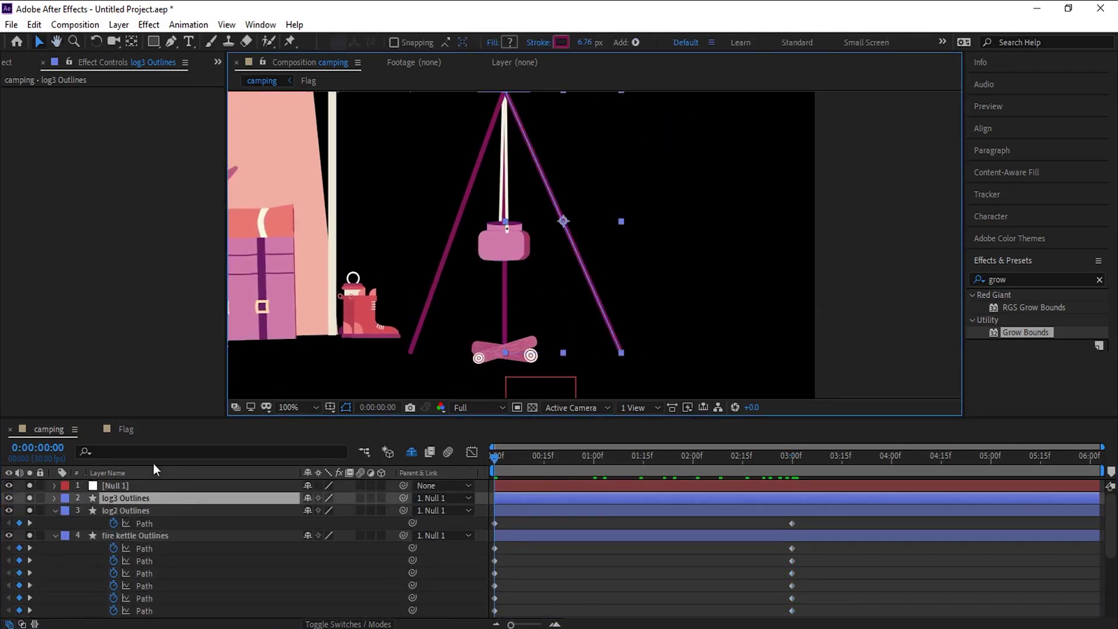
pyautogui.click(138, 451)
pyautogui.write('path')
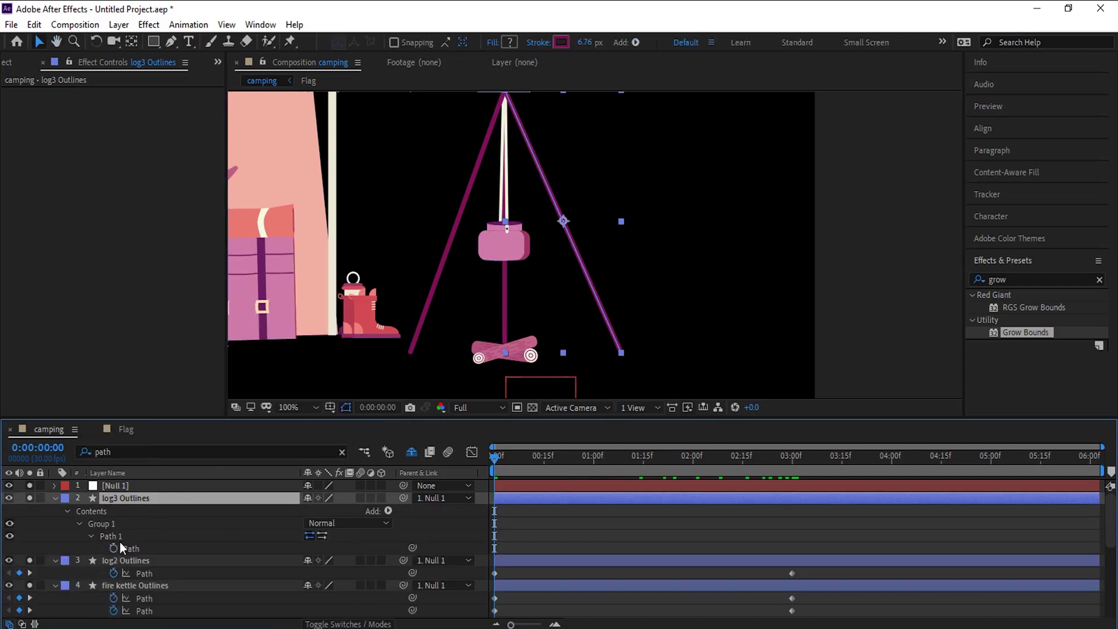
pyautogui.click(113, 547)
pyautogui.press('u')
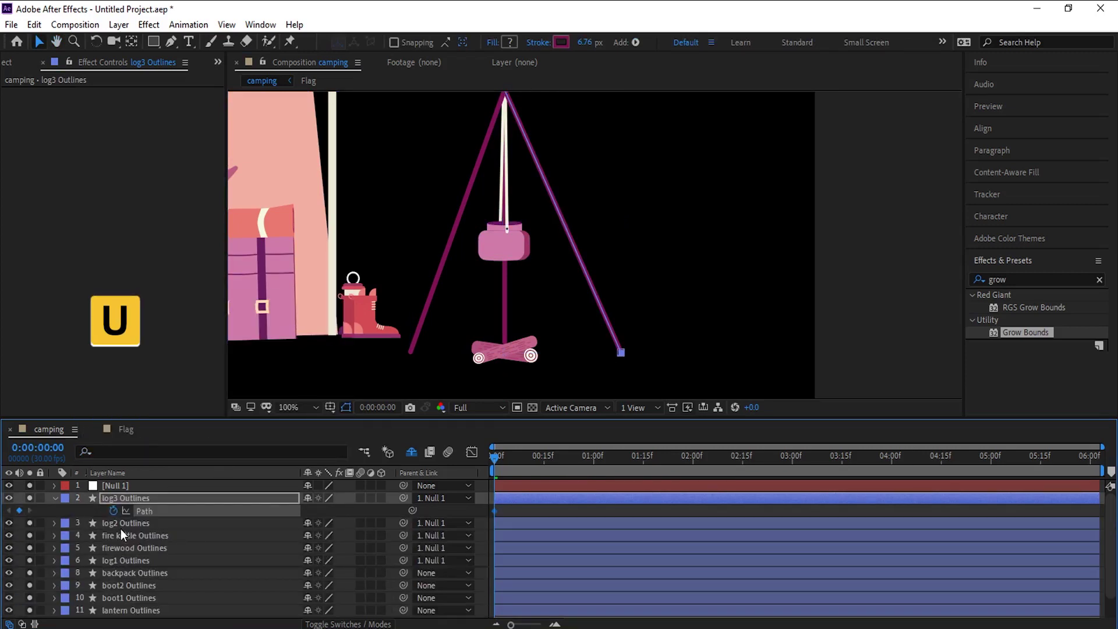
# - Show the keyframed properties of log3 Outlines through log1 Outlines and add a log3 Outlines Path keyframe at 3:00
pyautogui.keyDown('shift'); pyautogui.click(126, 560); pyautogui.keyUp('shift')
pyautogui.press('u')
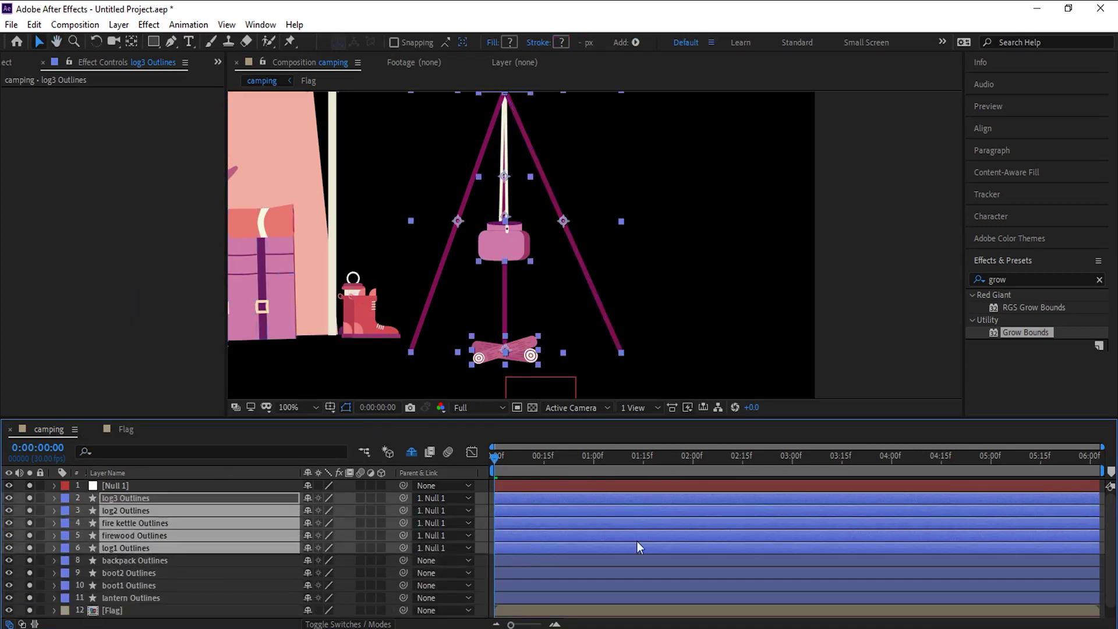
pyautogui.press('u')
pyautogui.click(692, 537)
pyautogui.click(793, 456)
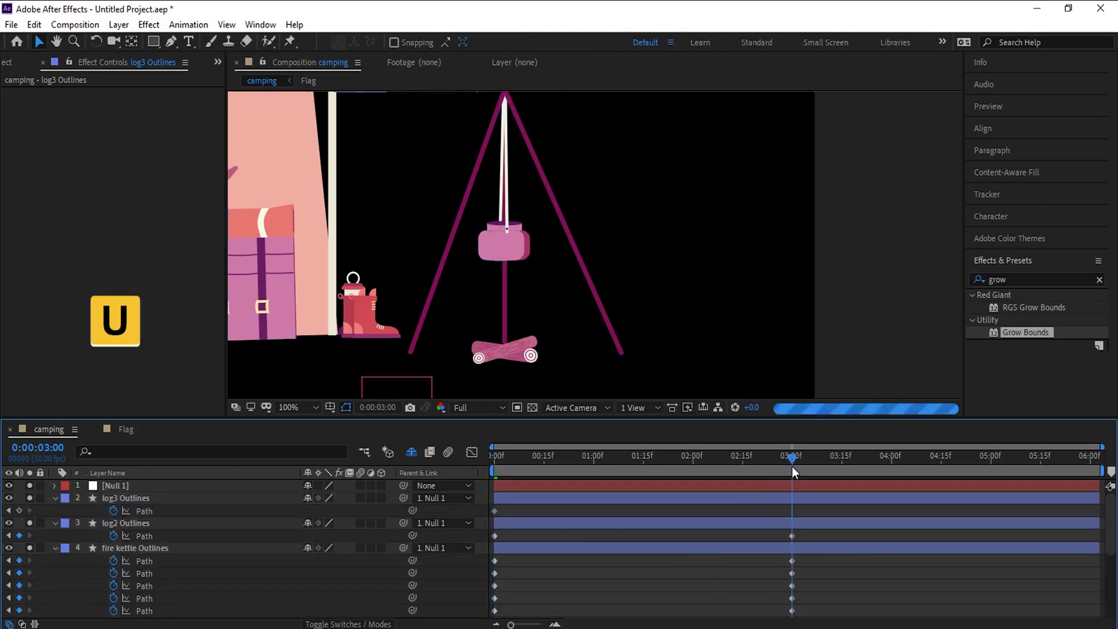
pyautogui.click(19, 511)
# - At 0:00, move the bottom point of the log3 Outlines leg left until it stands just beside the firewood
pyautogui.click(493, 457)
pyautogui.moveTo(592, 372); pyautogui.dragTo(606, 369)
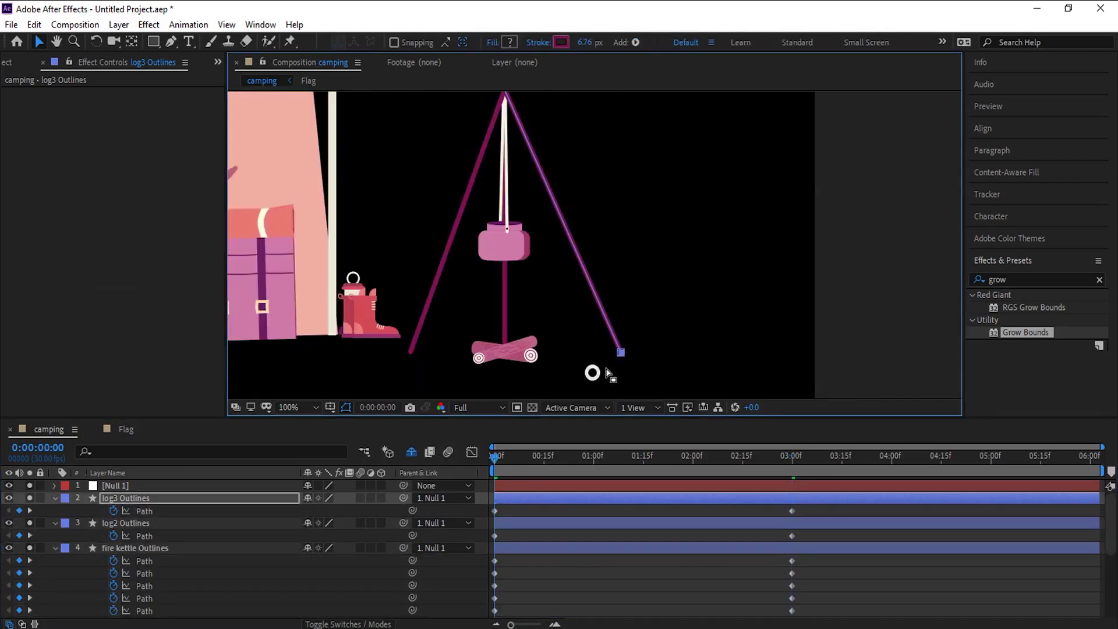
pyautogui.hotkey('shift', 'Left')
pyautogui.hotkey('shift', 'Left')
pyautogui.hotkey('shift', 'Left')
pyautogui.hotkey('shift', 'Left')
pyautogui.hotkey('ctrl', 'z')
pyautogui.hotkey('shift', 'Left')
pyautogui.hotkey('shift', 'Left')
pyautogui.hotkey('shift', 'Left')
pyautogui.hotkey('shift', 'Left')
pyautogui.hotkey('shift', 'Left')
pyautogui.hotkey('shift', 'Left')
pyautogui.hotkey('shift', 'Left')
pyautogui.hotkey('shift', 'Left')
pyautogui.hotkey('shift', 'Left')
pyautogui.hotkey('shift', 'Left')
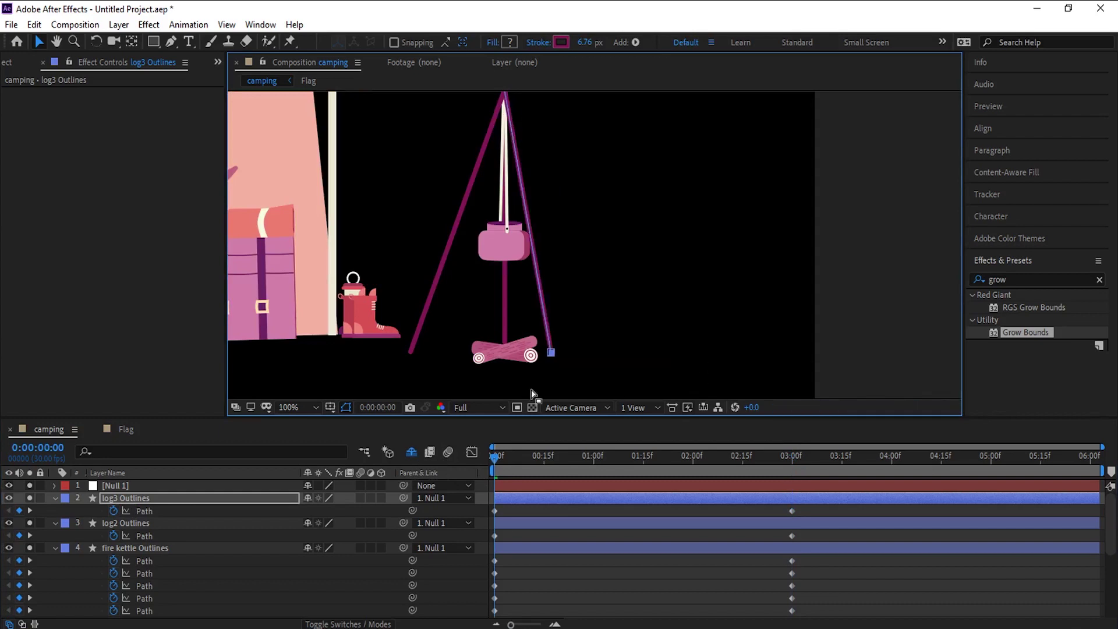
# - At 0:00, move the bottom point of the log2 Outlines leg right and slightly down, in front of the firewood
pyautogui.moveTo(382, 319); pyautogui.dragTo(446, 399)
pyautogui.hotkey('shift', 'Down')
pyautogui.hotkey('shift', 'Down')
pyautogui.hotkey('shift', 'Down')
pyautogui.hotkey('shift', 'Down')
pyautogui.hotkey('shift', 'Down')
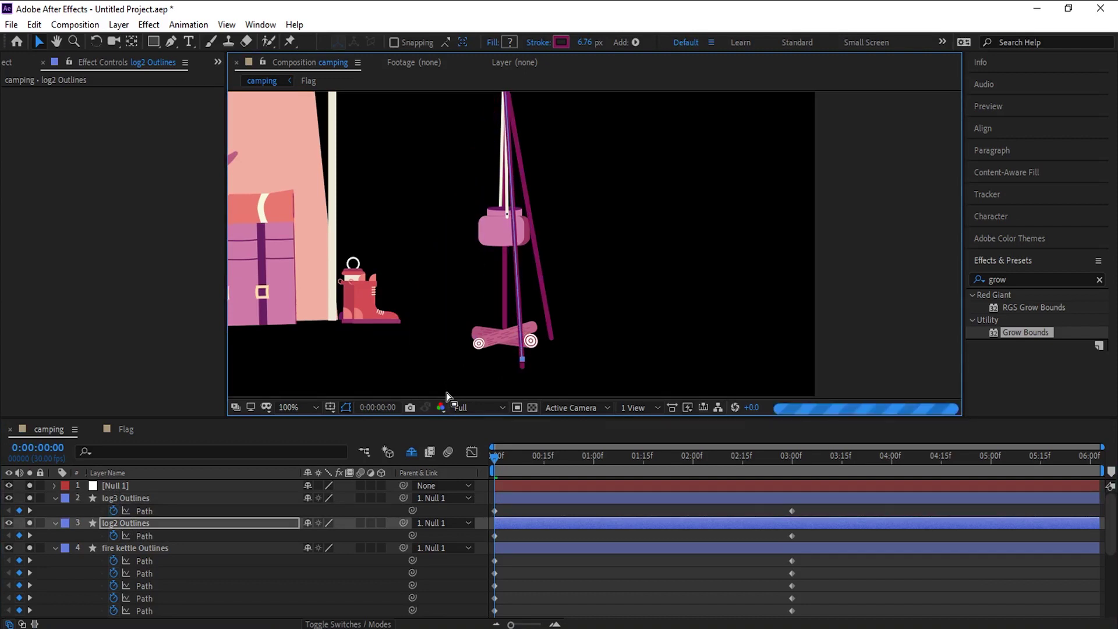
# - At 0:00, move the bottom point of the log1 Outlines leg left so it stands on the boot side of the firewood
pyautogui.scroll(-5, 575, 557)
pyautogui.click(490, 536)
pyautogui.click(534, 344)
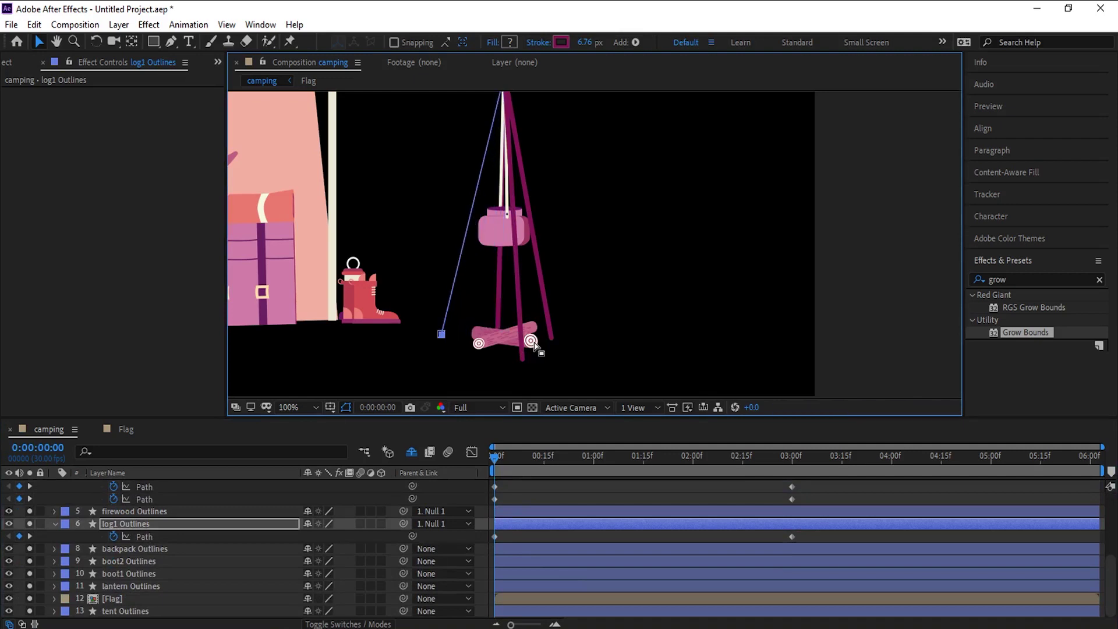
pyautogui.hotkey('shift', 'Right')
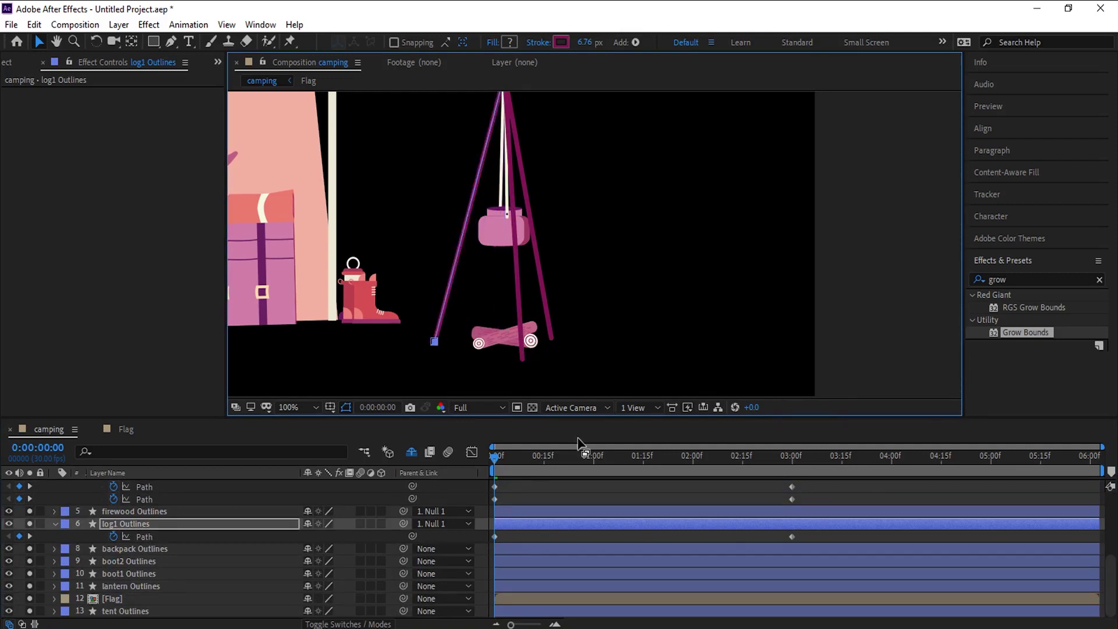
# - At 0:00, nudge the top point of the log1 Outlines leg slightly left
pyautogui.scroll(-1, 630, 312)
pyautogui.scroll(1, 614, 241)
pyautogui.press('space')
pyautogui.moveTo(614, 245); pyautogui.dragTo(631, 281)
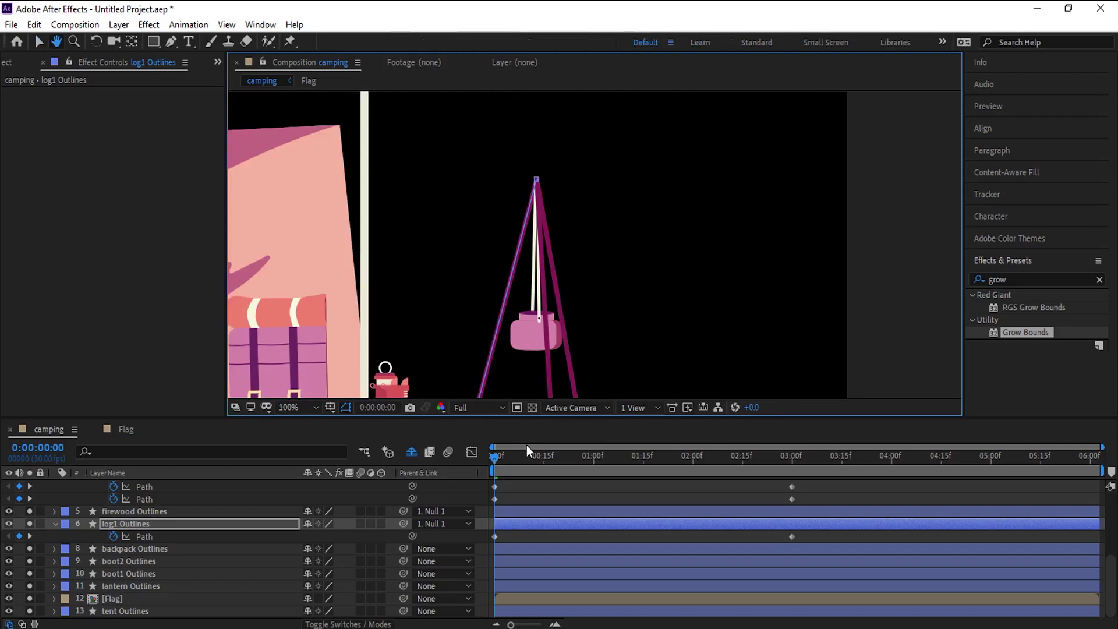
pyautogui.press('v')
pyautogui.moveTo(548, 174); pyautogui.dragTo(509, 194)
pyautogui.hotkey('shift', 'Left')
pyautogui.hotkey('shift', 'Left')
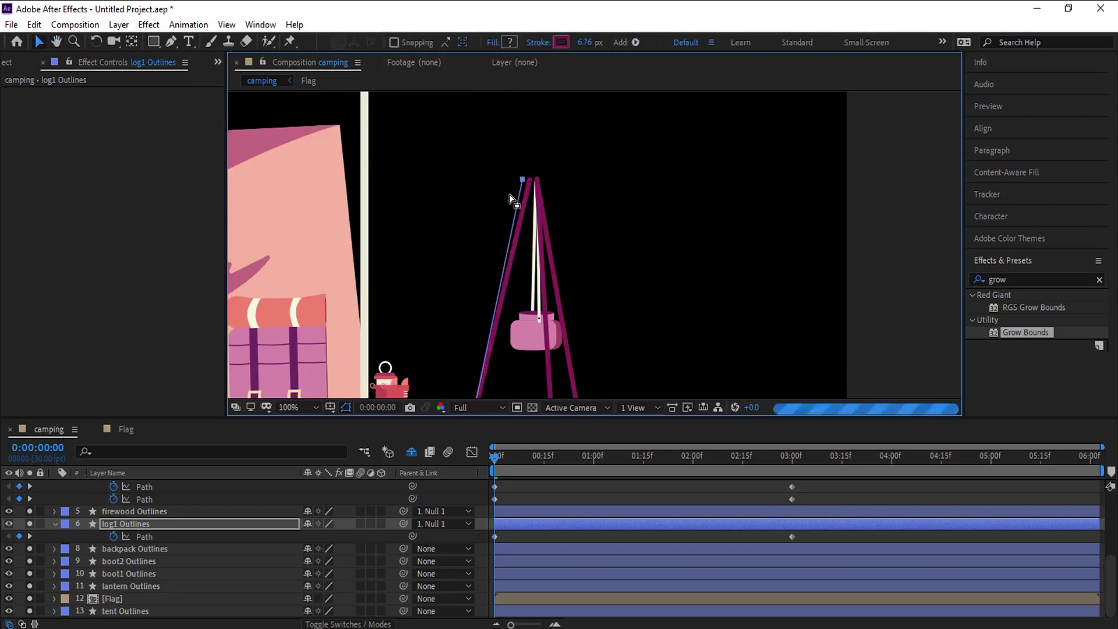
# - At 0:00, move the top points of log3 Outlines and log2 Outlines left to meet the top of log1 Outlines
pyautogui.scroll(5, 505, 511)
pyautogui.click(494, 511)
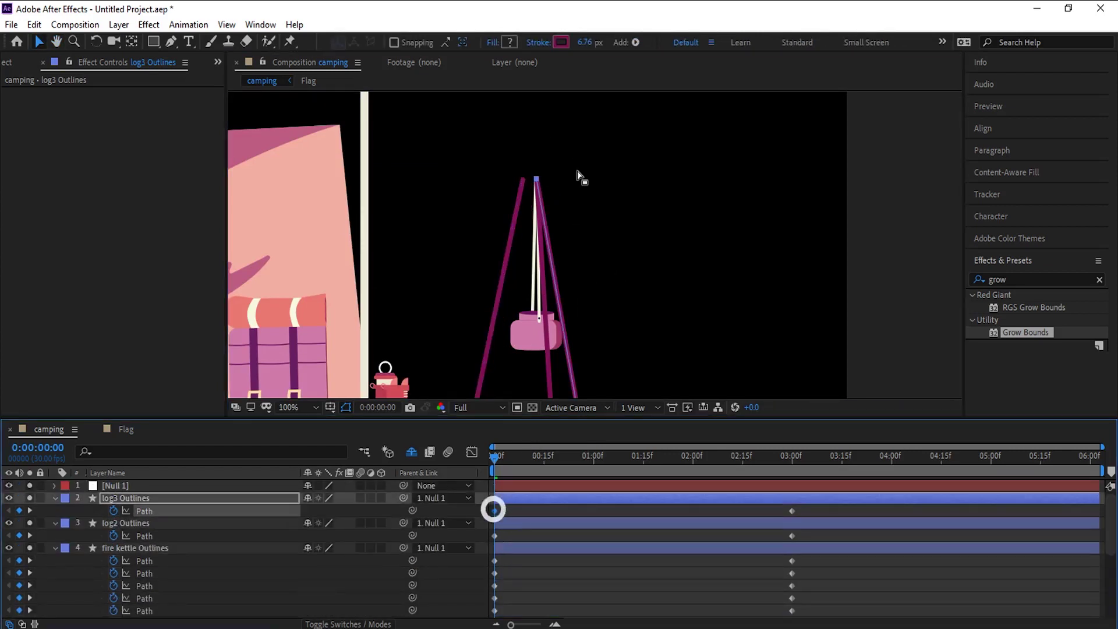
pyautogui.scroll(1, 536, 175)
pyautogui.click(531, 267)
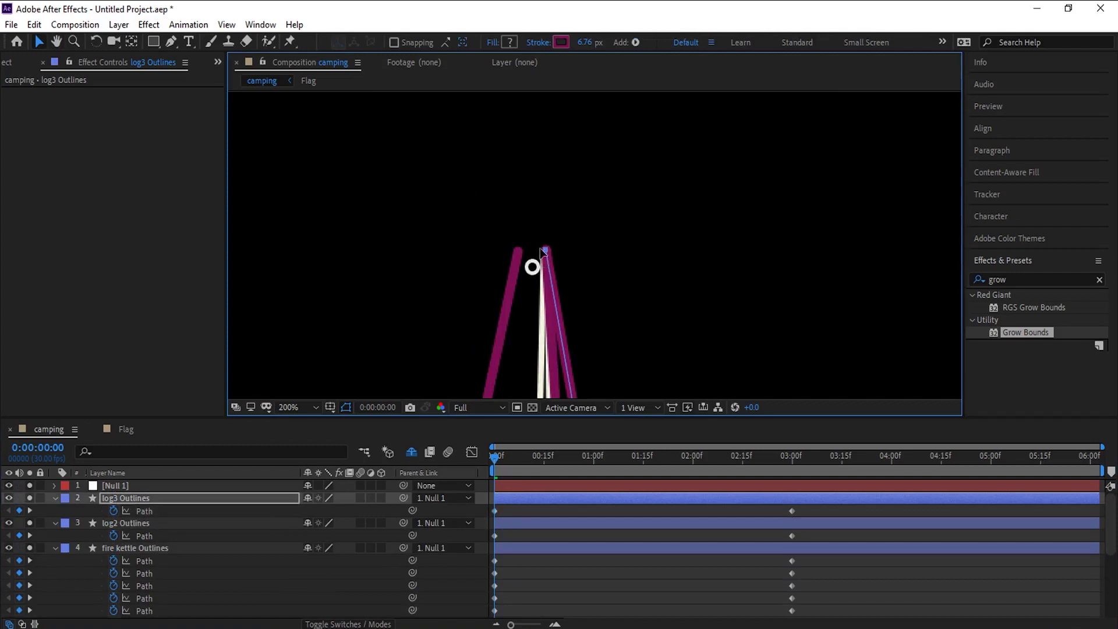
pyautogui.click(495, 535)
pyautogui.moveTo(547, 252); pyautogui.dragTo(516, 254)
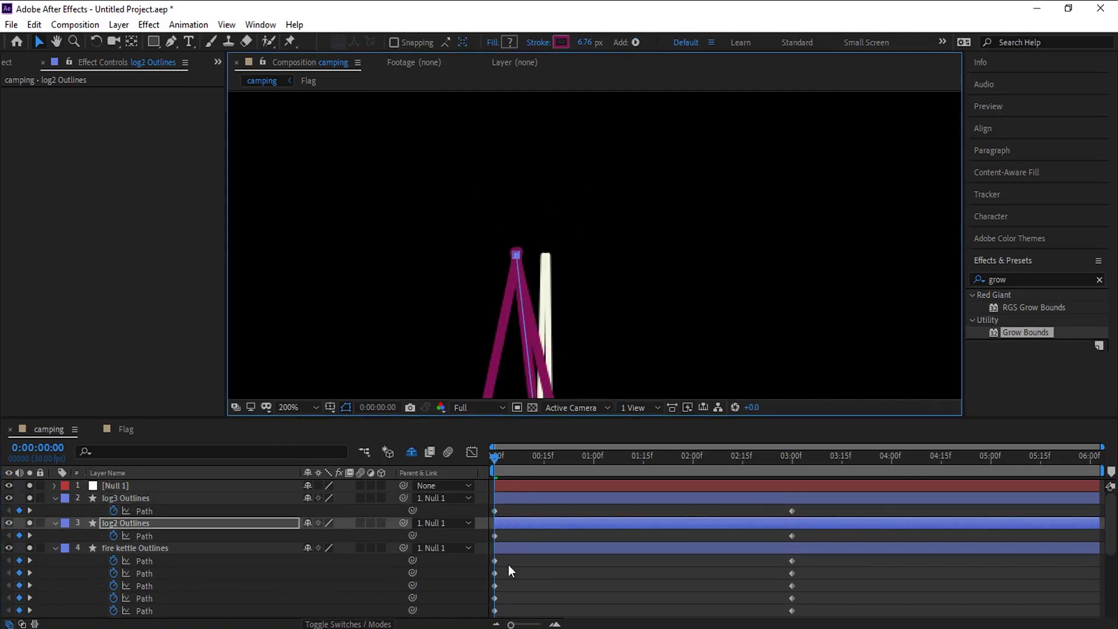
# - At 0:00, move the upper ends of the fire kettle's strings left onto the apex of the tripod
pyautogui.scroll(-5, 508, 566)
pyautogui.click(491, 485)
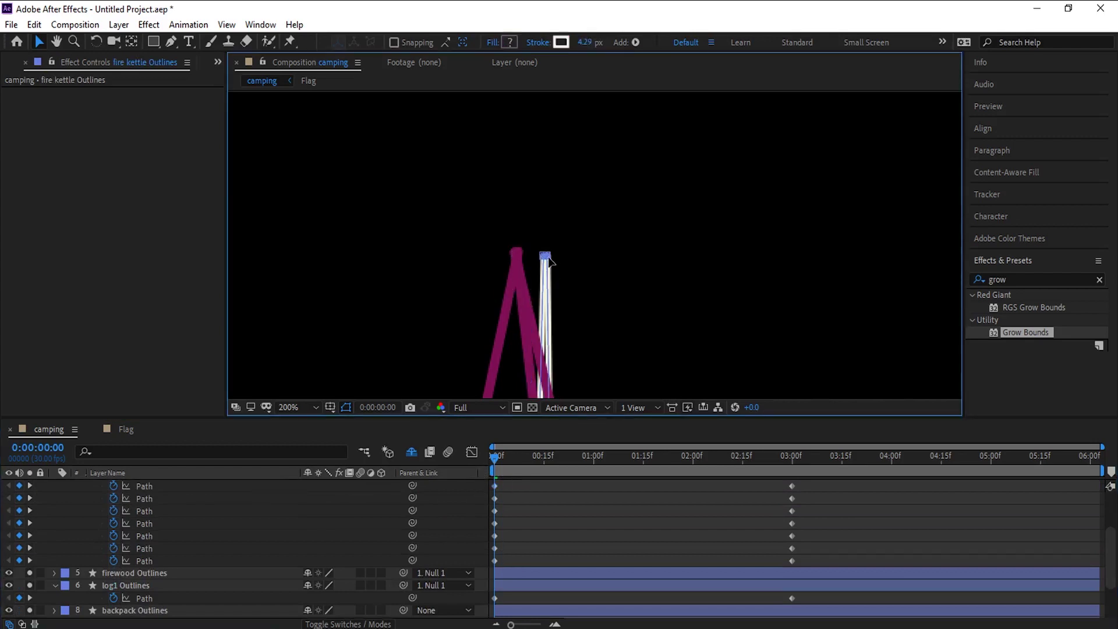
pyautogui.moveTo(548, 258); pyautogui.dragTo(517, 254)
# - At 0:00, shift the kettle body and the lower ends of its strings slightly left beneath the tripod apex
pyautogui.scroll(-1, 566, 271)
pyautogui.moveTo(649, 287); pyautogui.dragTo(673, 204)
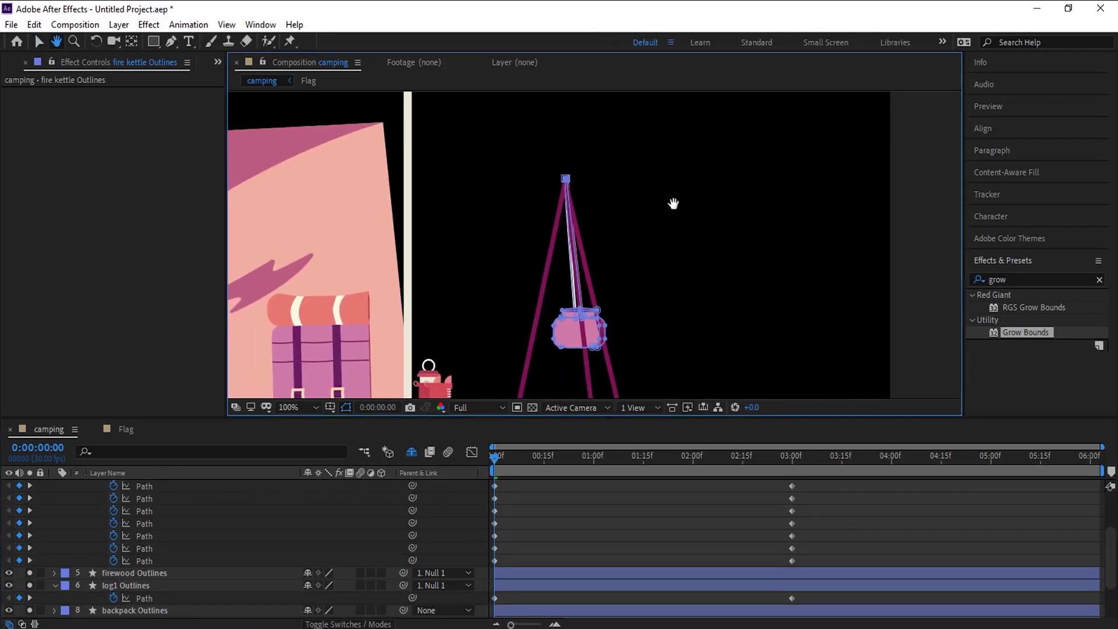
pyautogui.press('v')
pyautogui.moveTo(652, 295); pyautogui.dragTo(526, 377)
pyautogui.moveTo(564, 326); pyautogui.dragTo(554, 324)
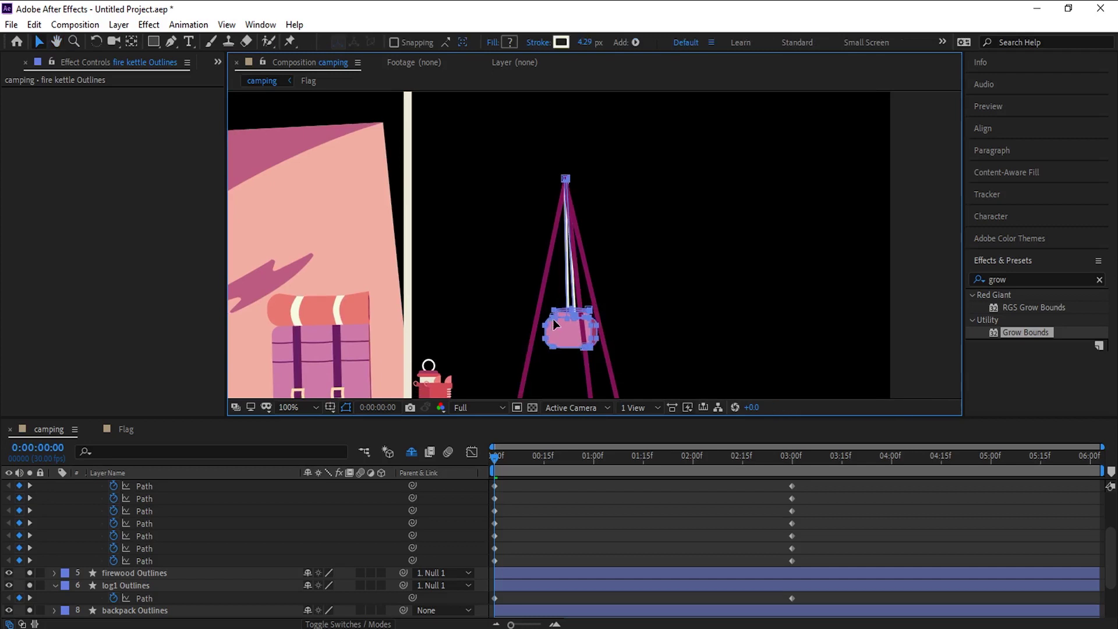
# - At 0:00, move the right edge points of the kettle's front face outward until it covers the dark side
pyautogui.click(694, 285)
pyautogui.scroll(-1, 694, 283)
pyautogui.moveTo(694, 282); pyautogui.dragTo(705, 248)
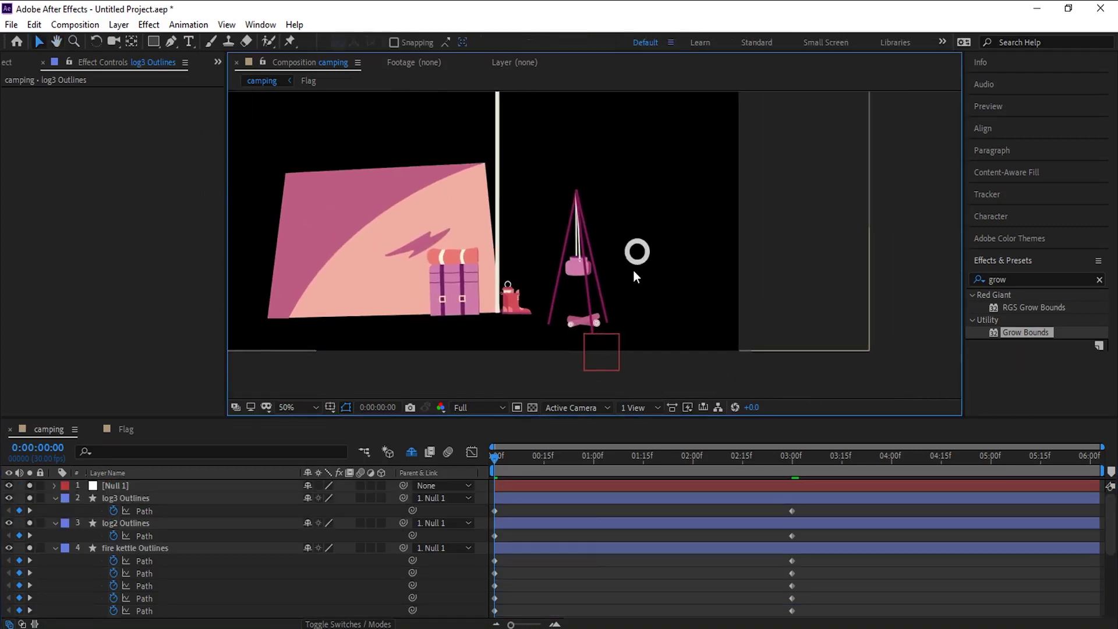
pyautogui.scroll(1, 633, 272)
pyautogui.click(513, 547)
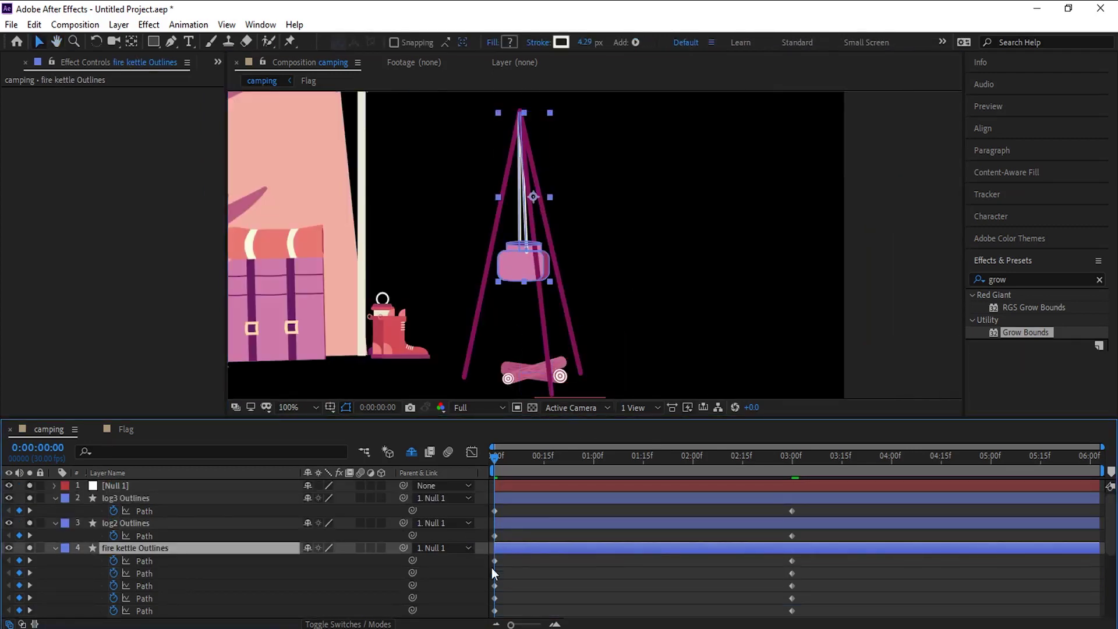
pyautogui.click(494, 560)
pyautogui.scroll(4, 466, 269)
pyautogui.scroll(-2, 659, 260)
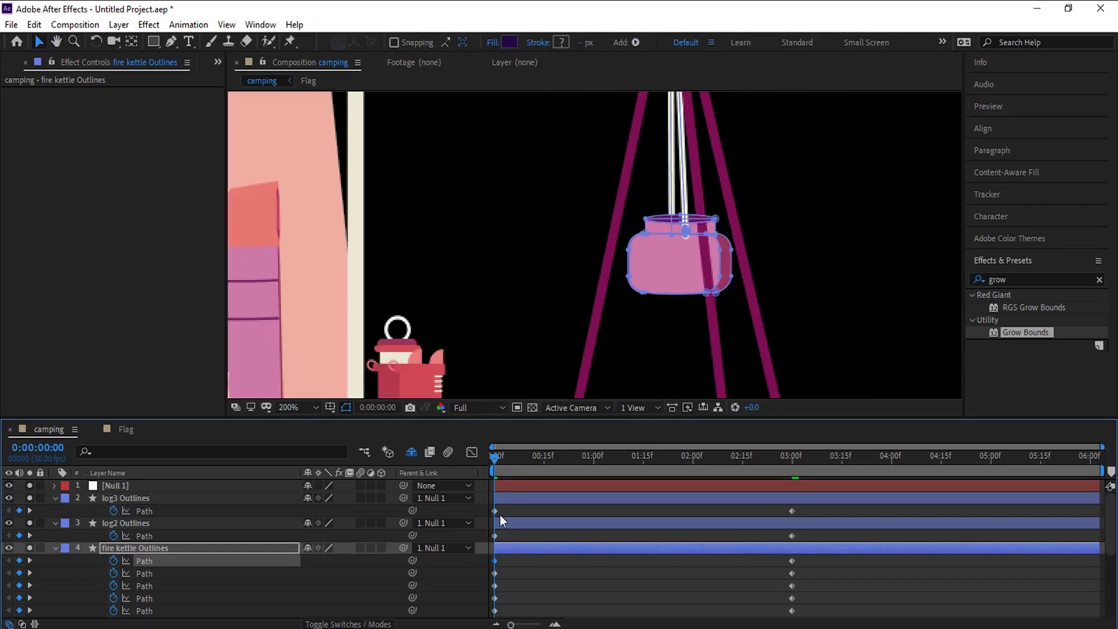
pyautogui.scroll(2, 676, 293)
pyautogui.click(738, 251)
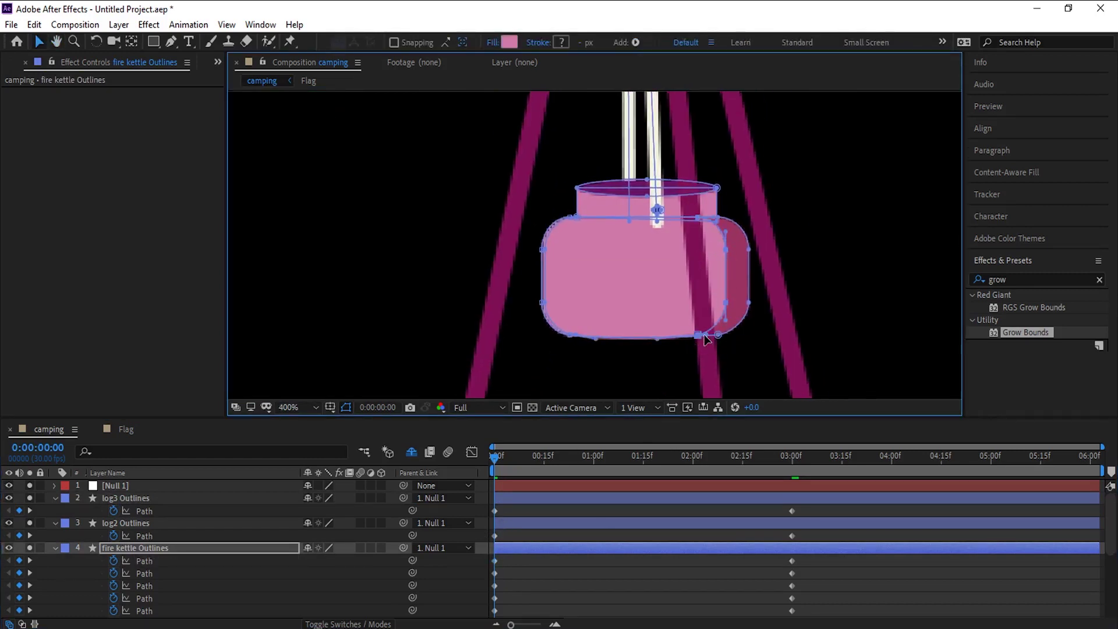
pyautogui.press('Right')
pyautogui.press('Right')
pyautogui.press('Right')
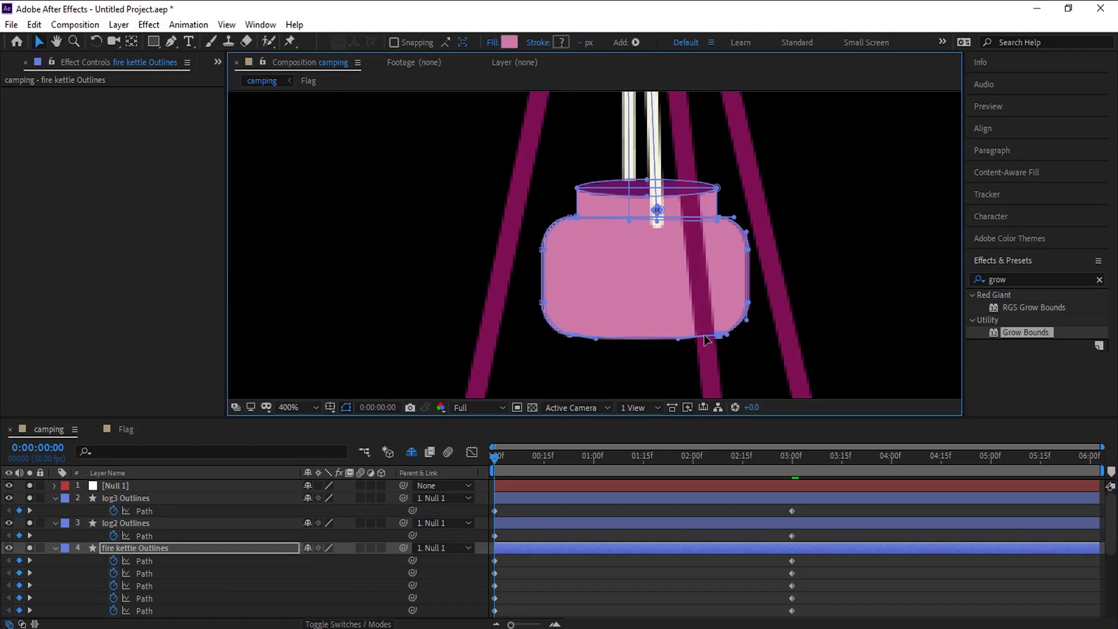
# - At 0:00, move the lower end of the kettle's front string and its small dark hole to the right
pyautogui.click(593, 578)
pyautogui.moveTo(590, 251); pyautogui.dragTo(573, 377)
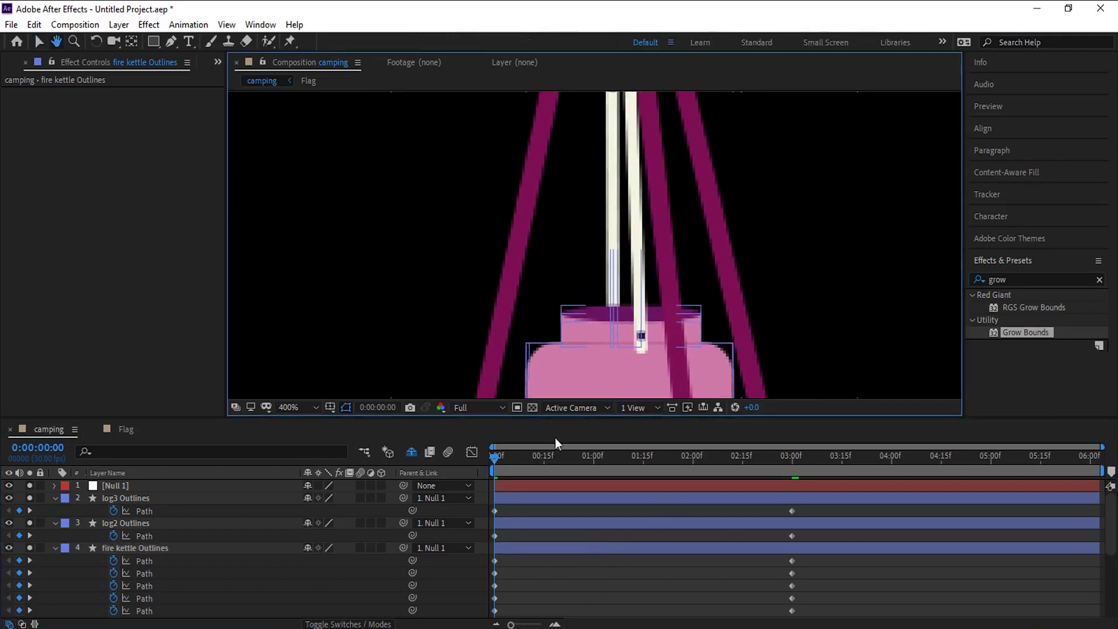
pyautogui.click(494, 560)
pyautogui.scroll(-4, 639, 354)
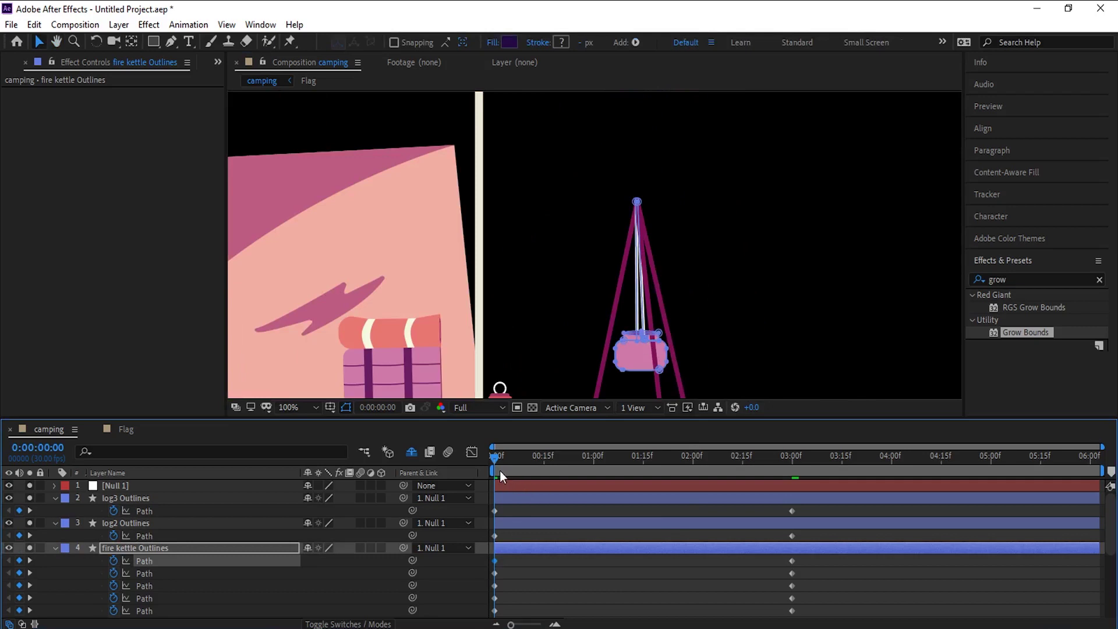
pyautogui.moveTo(499, 470)
pyautogui.mouseDown()
pyautogui.moveTo(523, 457)
pyautogui.moveTo(797, 468)
pyautogui.moveTo(478, 481)
pyautogui.mouseUp()
pyautogui.scroll(2, 705, 308)
pyautogui.moveTo(544, 313); pyautogui.dragTo(623, 113)
pyautogui.scroll(1, 545, 249)
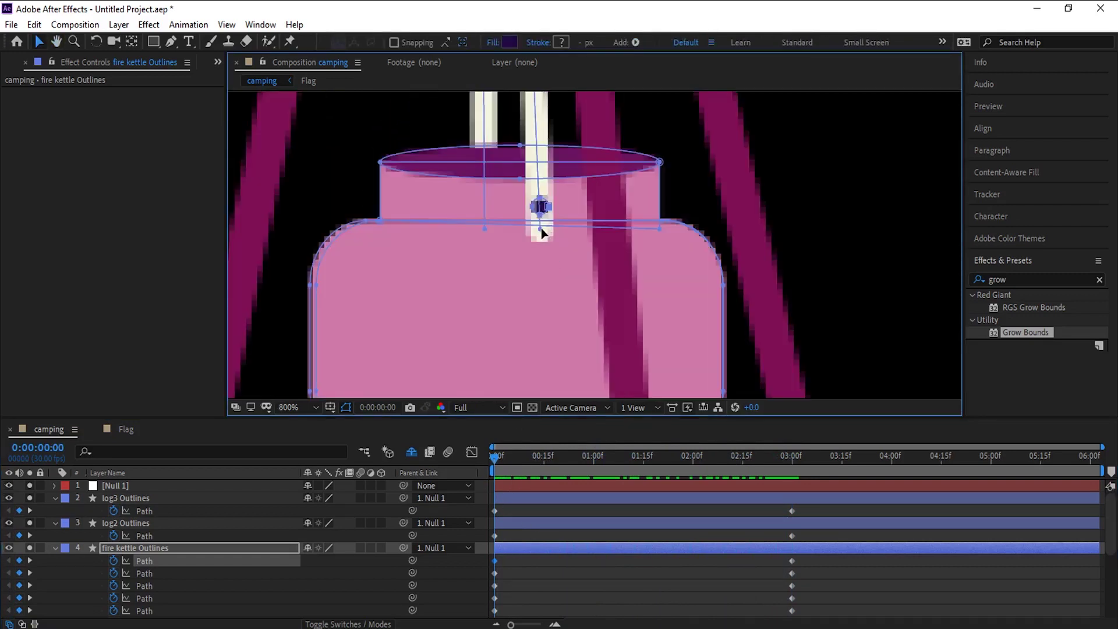
pyautogui.click(541, 229)
pyautogui.press('Right')
pyautogui.press('Right')
pyautogui.press('Right')
pyautogui.press('Right')
pyautogui.press('Right')
pyautogui.press('Right')
pyautogui.press('Right')
pyautogui.press('Right')
pyautogui.press('Right')
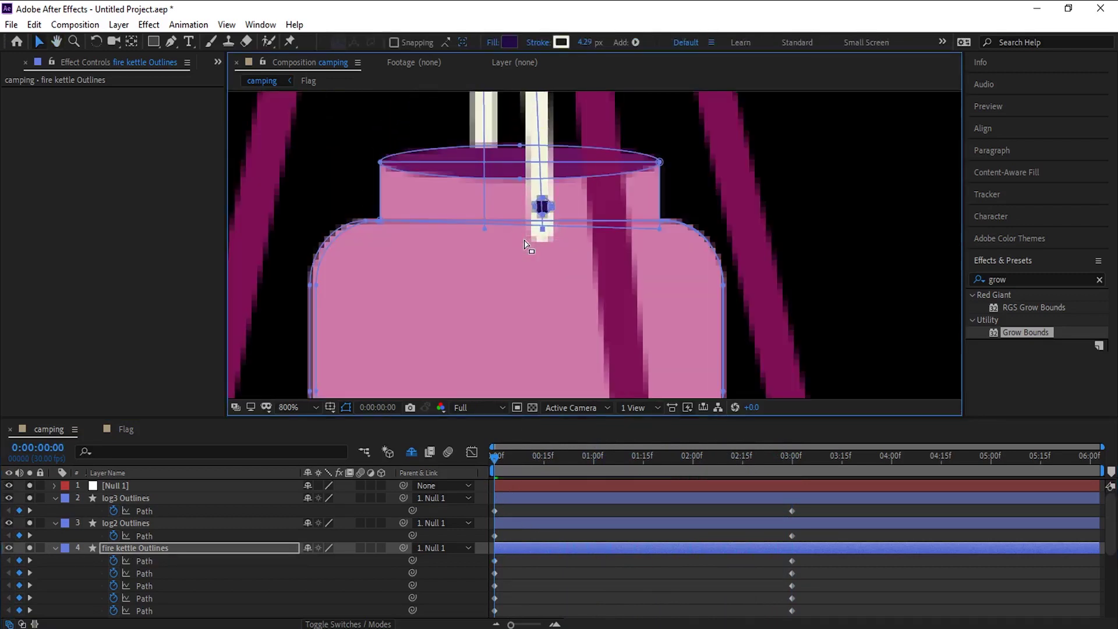
pyautogui.press('Right')
pyautogui.press('Right')
pyautogui.press('Right')
pyautogui.press('Right')
pyautogui.press('Right')
pyautogui.press('Right')
pyautogui.press('Right')
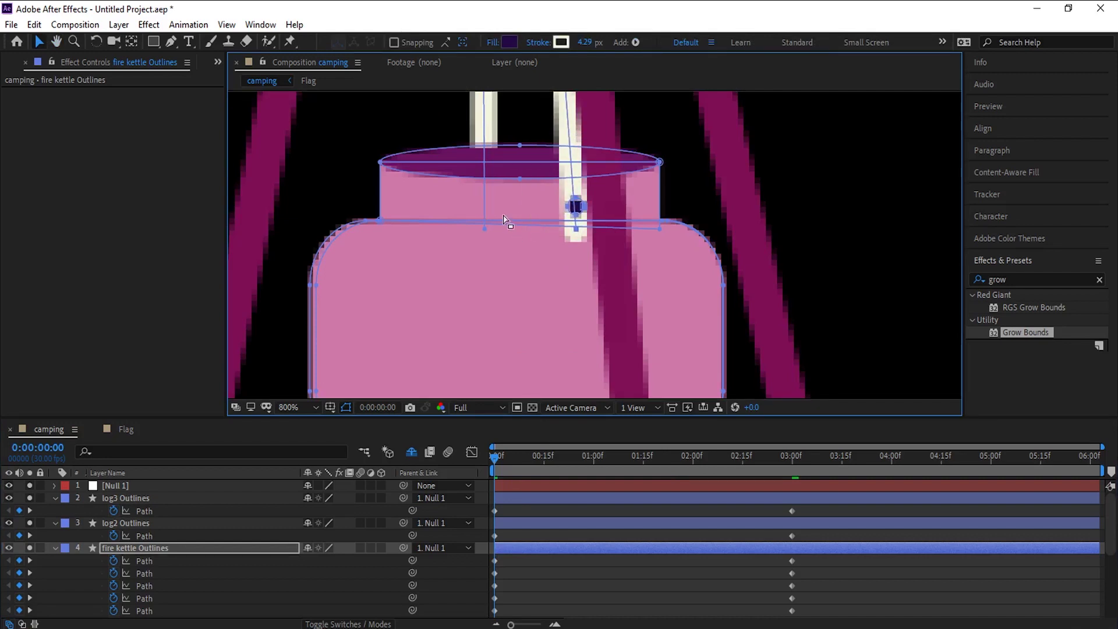
# - At 0:00, shift the lower end of the kettle's back string slightly left
pyautogui.click(474, 245)
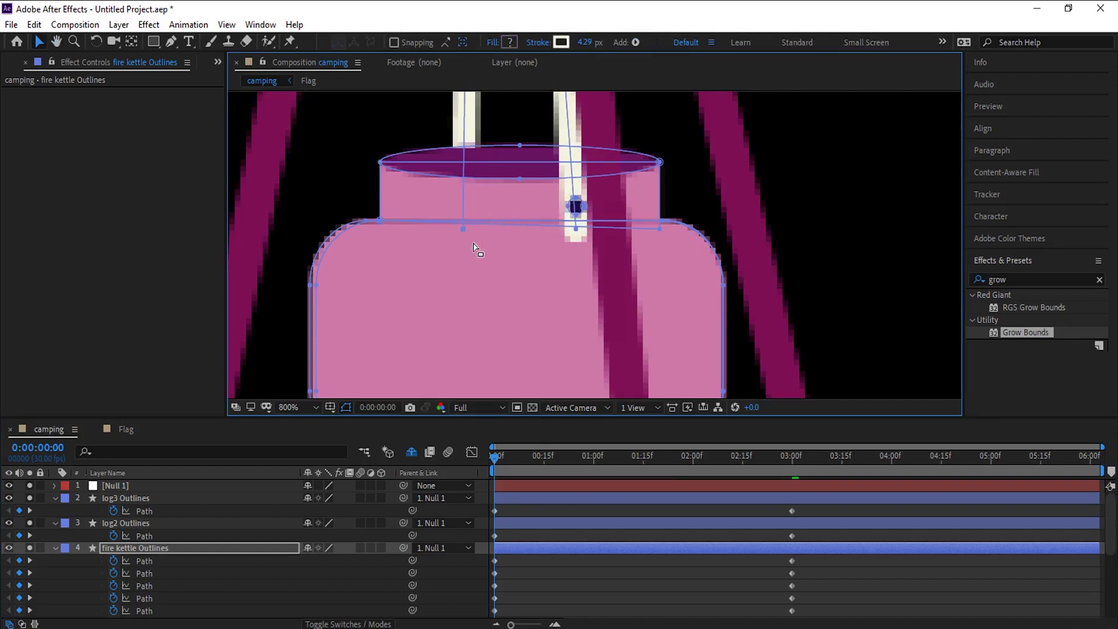
pyautogui.scroll(-1, 624, 248)
pyautogui.scroll(-1, 625, 247)
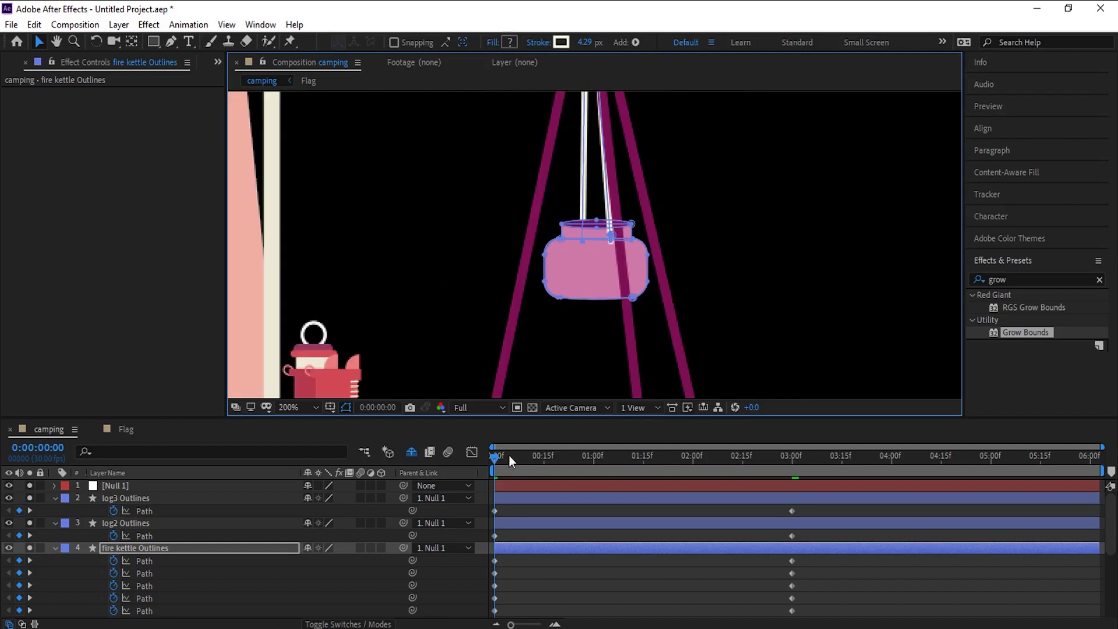
# - At 3:00, move the front string's lower end and its hole left, and shift the back string's lower end slightly right
pyautogui.moveTo(509, 456); pyautogui.dragTo(792, 459)
pyautogui.scroll(3, 598, 297)
pyautogui.scroll(-1, 600, 297)
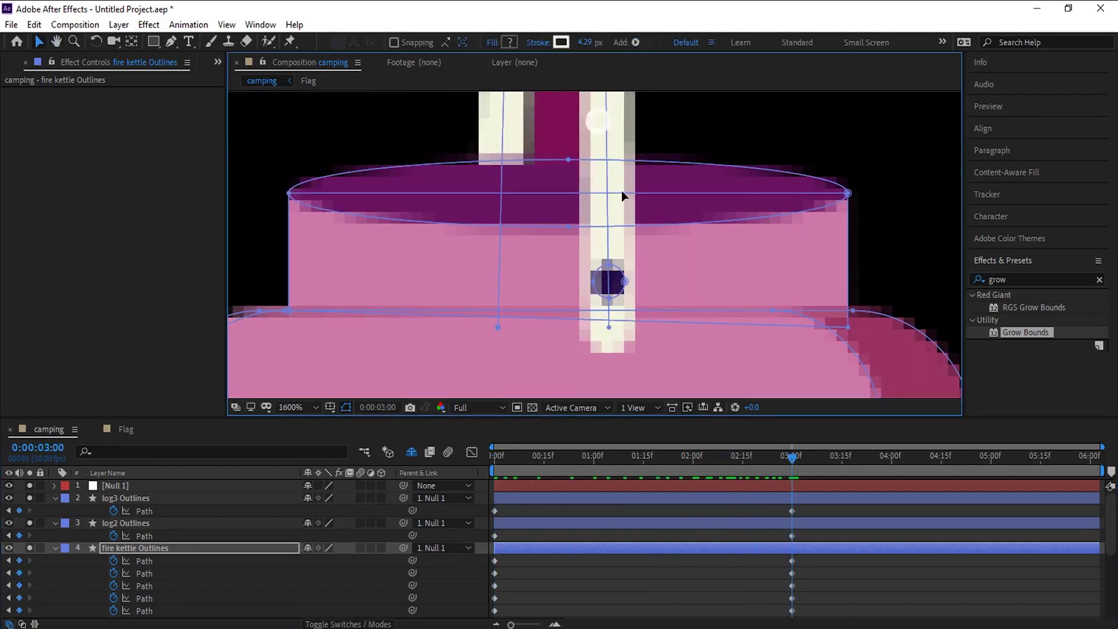
pyautogui.press('Left')
pyautogui.press('Left')
pyautogui.press('Left')
pyautogui.press('Left')
pyautogui.press('Left')
pyautogui.press('Left')
pyautogui.press('Left')
pyautogui.press('Left')
pyautogui.press('Left')
pyautogui.press('Left')
pyautogui.press('Left')
pyautogui.press('Left')
pyautogui.press('Left')
pyautogui.press('Left')
pyautogui.press('Left')
pyautogui.press('Left')
pyautogui.press('Left')
pyautogui.press('Left')
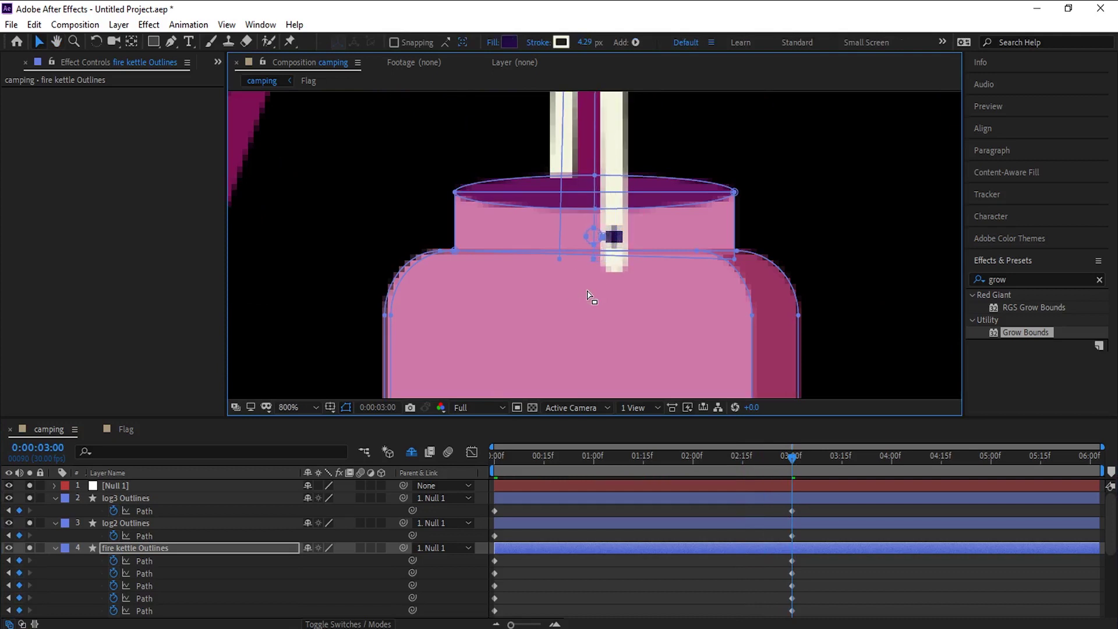
pyautogui.press('Left')
pyautogui.press('Left')
pyautogui.press('Left')
pyautogui.press('Left')
pyautogui.press('Left')
pyautogui.press('Left')
pyautogui.press('Left')
pyautogui.press('Left')
pyautogui.press('Left')
pyautogui.press('Left')
pyautogui.press('Left')
pyautogui.press('Left')
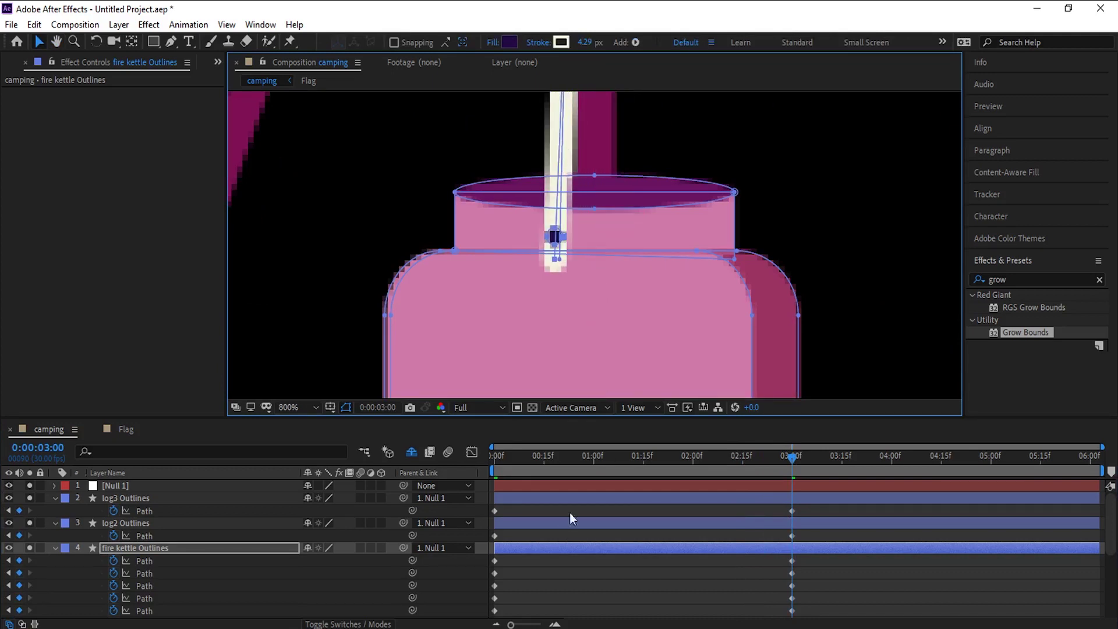
pyautogui.click(557, 253)
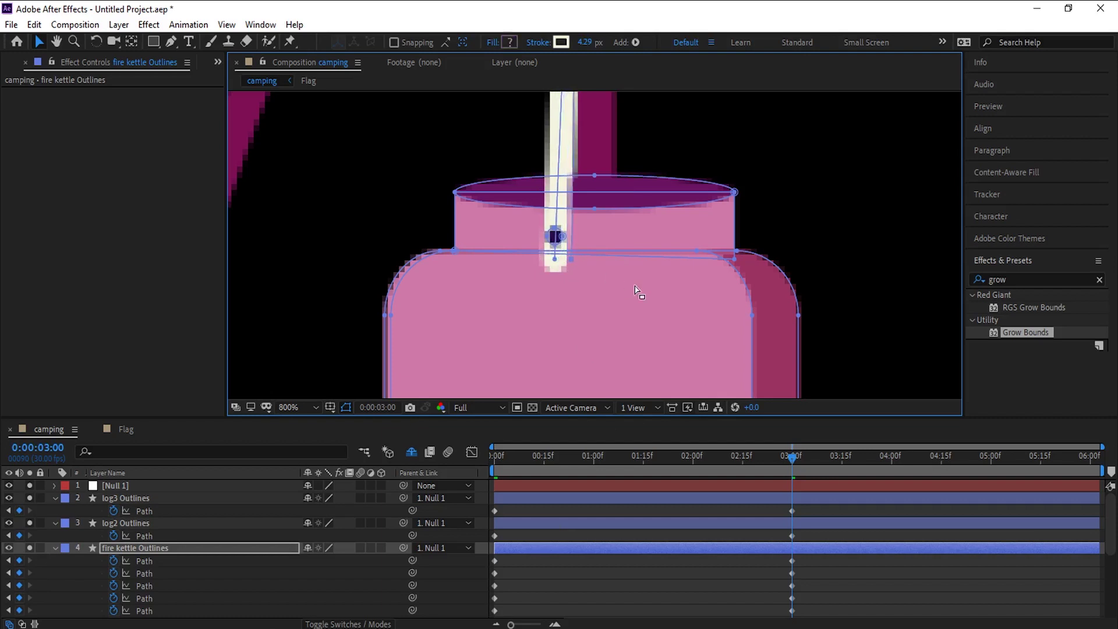
# - At 3:00, move the lower end of the kettle's back string right, clear of the front string
pyautogui.press('Right')
pyautogui.press('Right')
pyautogui.press('Right')
pyautogui.press('Right')
pyautogui.press('Right')
pyautogui.press('Right')
pyautogui.press('Right')
pyautogui.press('Right')
pyautogui.press('Right')
pyautogui.press('Right')
pyautogui.press('Right')
pyautogui.press('Right')
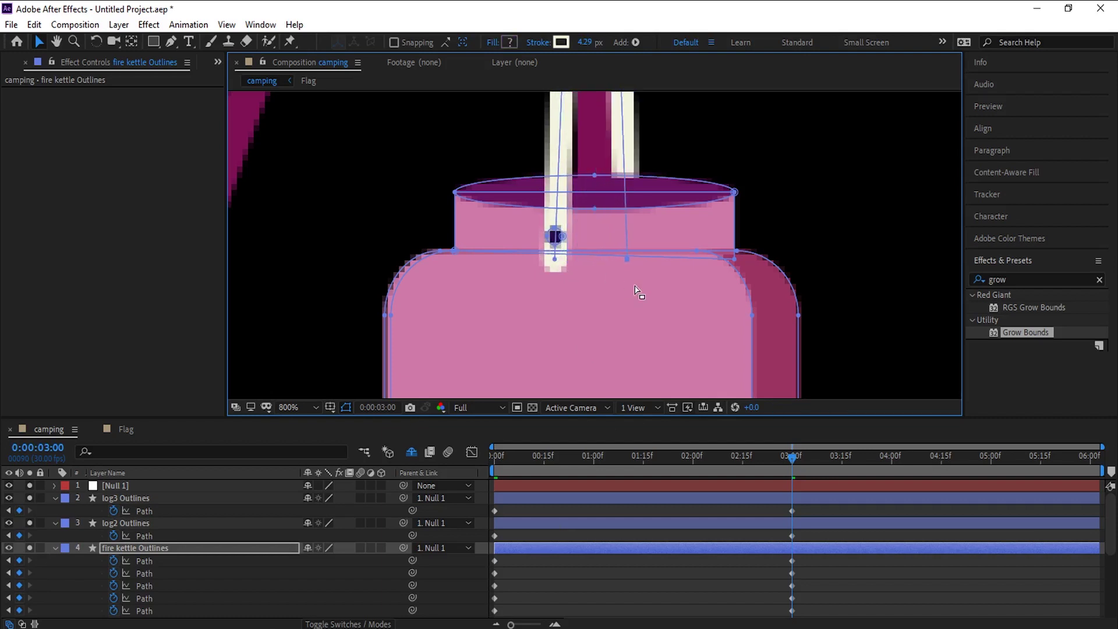
pyautogui.scroll(-6, 697, 278)
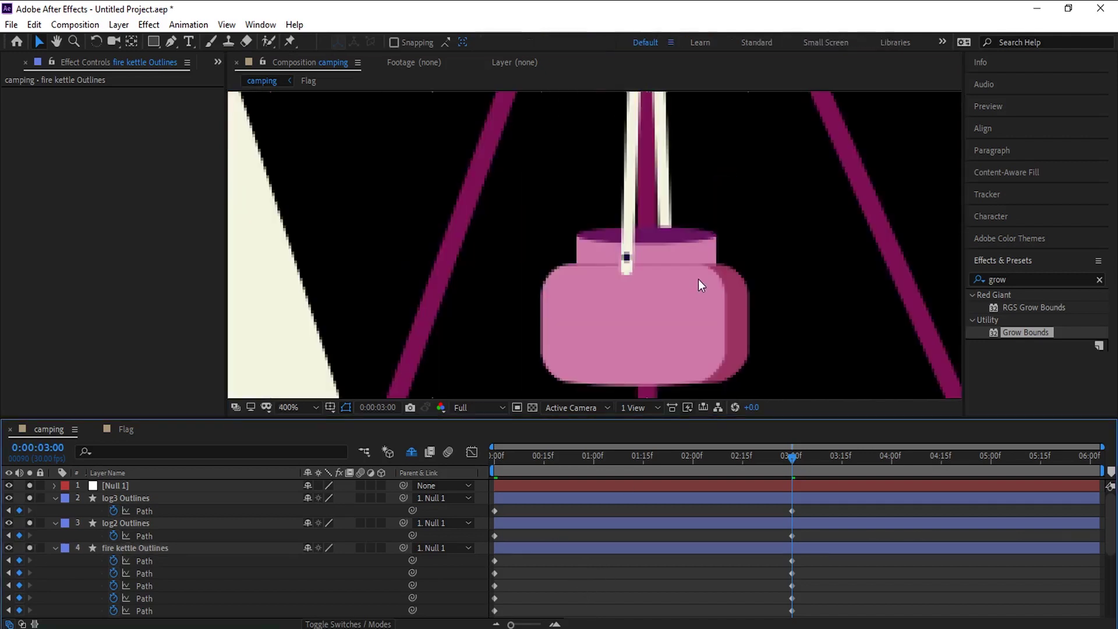
pyautogui.click(698, 256)
pyautogui.scroll(-1, 707, 264)
pyautogui.moveTo(711, 235); pyautogui.dragTo(707, 257)
pyautogui.scroll(1, 708, 256)
pyautogui.scroll(-1, 708, 256)
# - At 0:00, solo the tree4 Outlines layer, unmark it as shy and hide the shy layers again
pyautogui.moveTo(501, 463); pyautogui.dragTo(498, 498)
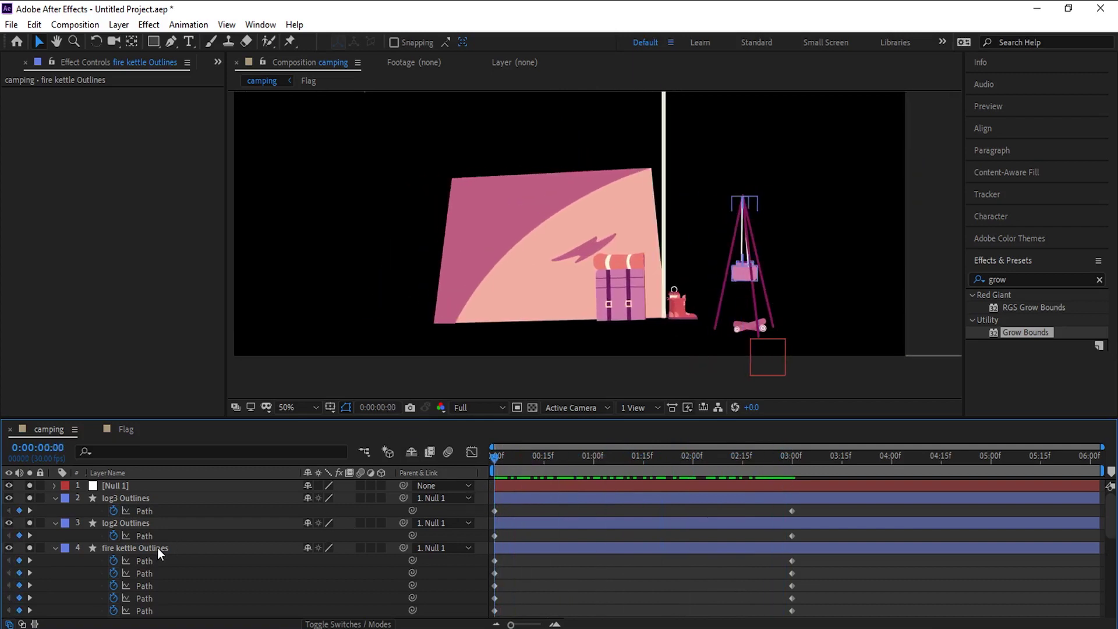
pyautogui.scroll(-3, 158, 547)
pyautogui.scroll(-1, 146, 578)
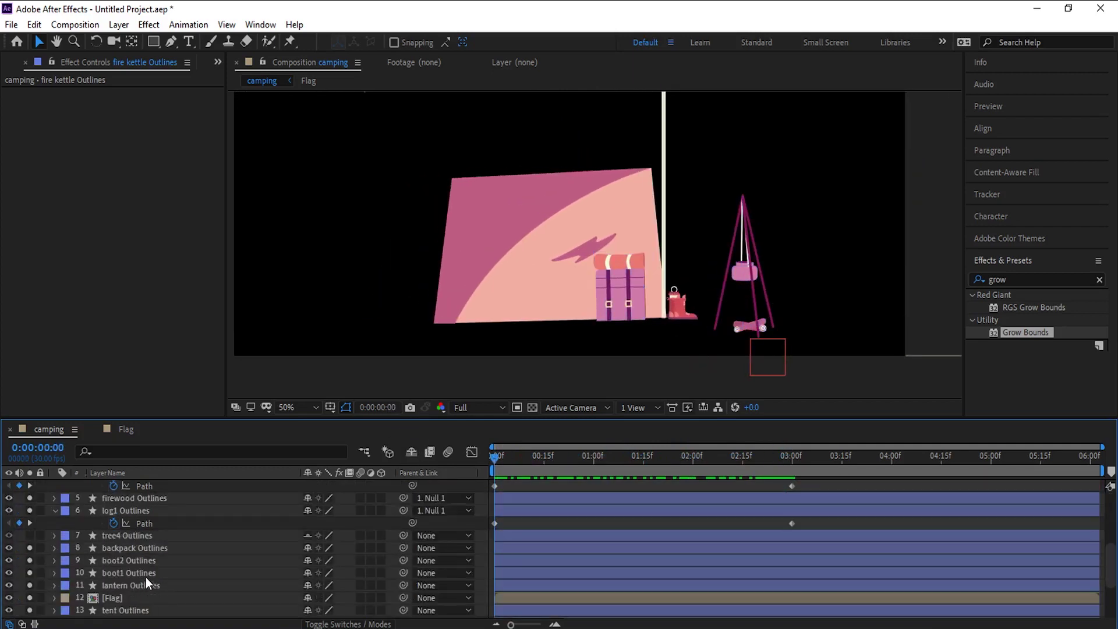
pyautogui.click(120, 535)
pyautogui.click(30, 535)
pyautogui.click(308, 535)
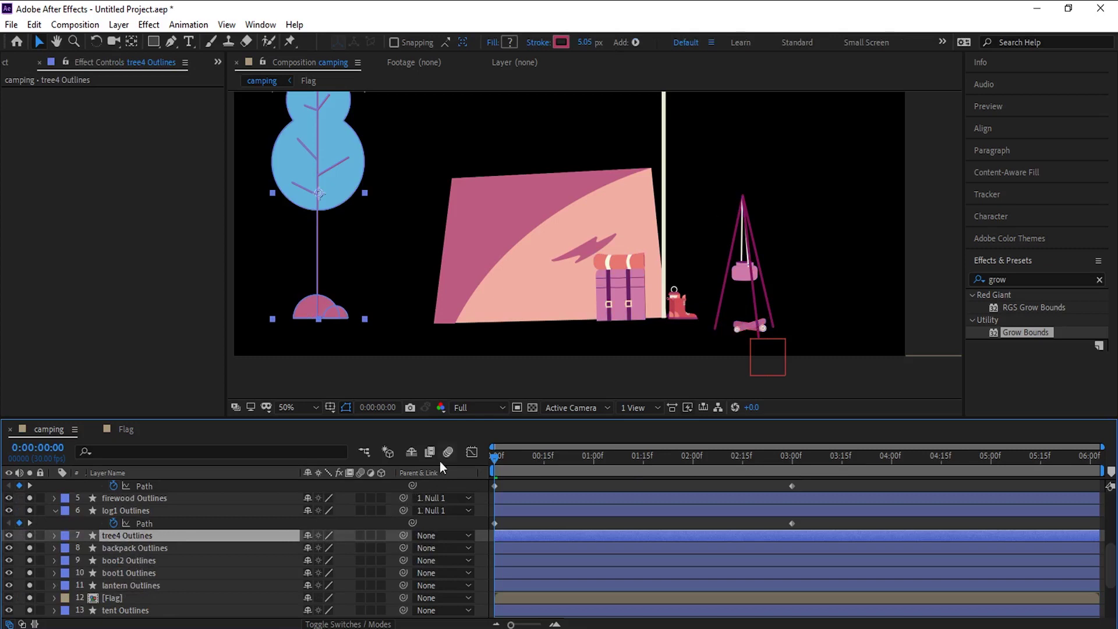
pyautogui.click(413, 452)
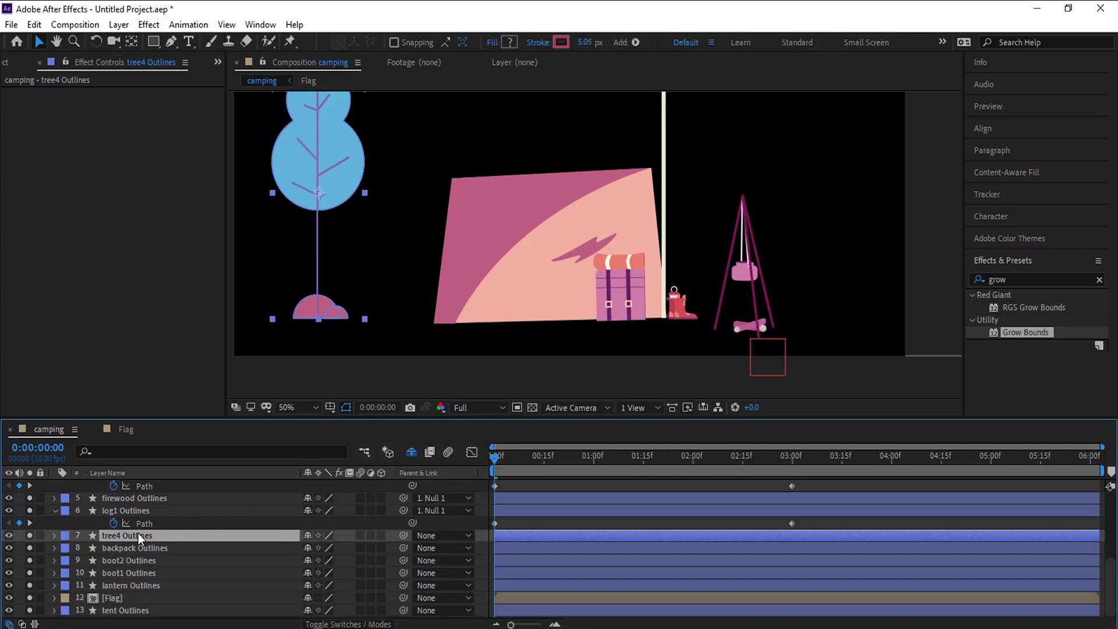
# - Filter the layer properties by "path" and set keyframes on all tree4 paths at 0:00, showing only the keyframed properties
pyautogui.click(152, 453)
pyautogui.write('path')
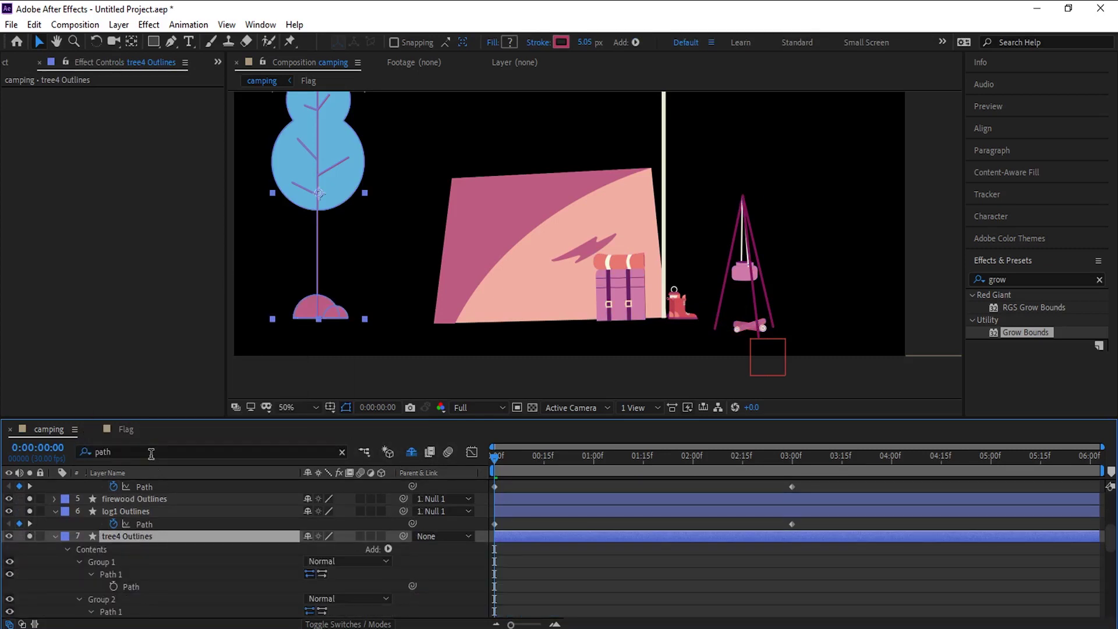
pyautogui.click(131, 586)
pyautogui.hotkey('ctrl', 'a')
pyautogui.click(114, 586)
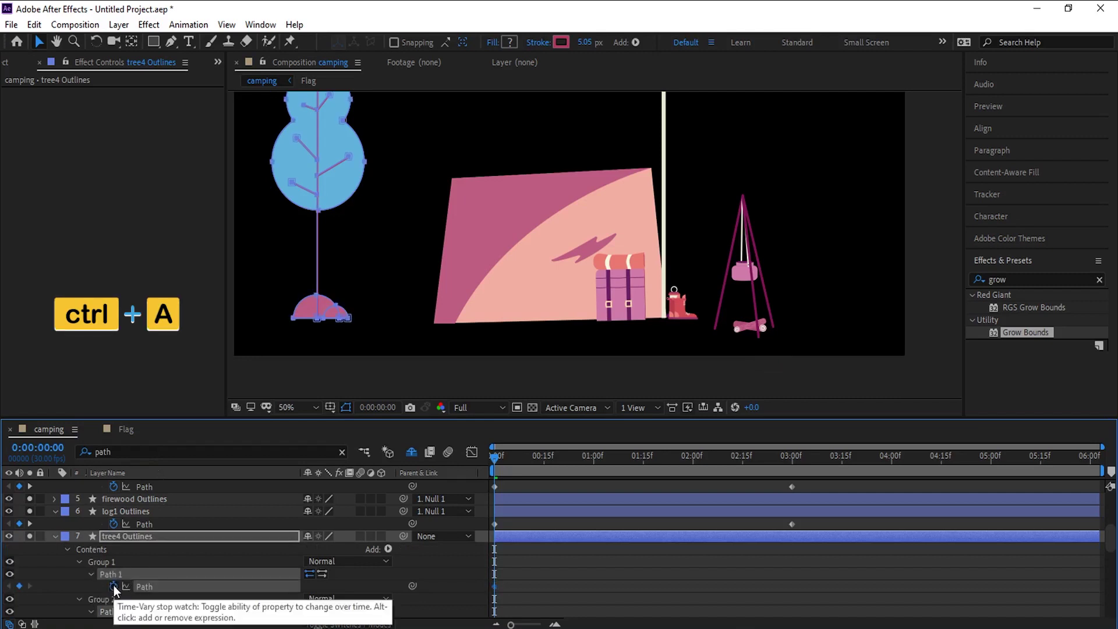
pyautogui.press('u')
# - Add matching keyframes for all tree4 paths at 3:00
pyautogui.scroll(1, 589, 555)
pyautogui.click(791, 456)
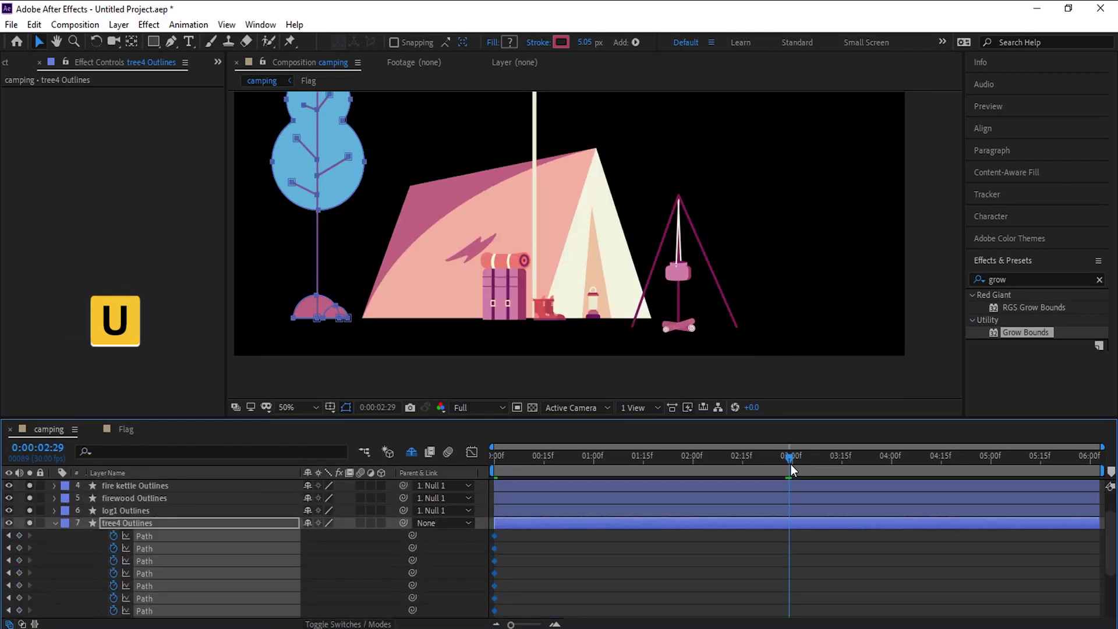
pyautogui.scroll(-1, 700, 547)
pyautogui.click(20, 499)
# - At 0:00, move all of tree4's paths right until the tree overlaps the tent's back edge
pyautogui.moveTo(515, 460); pyautogui.dragTo(442, 464)
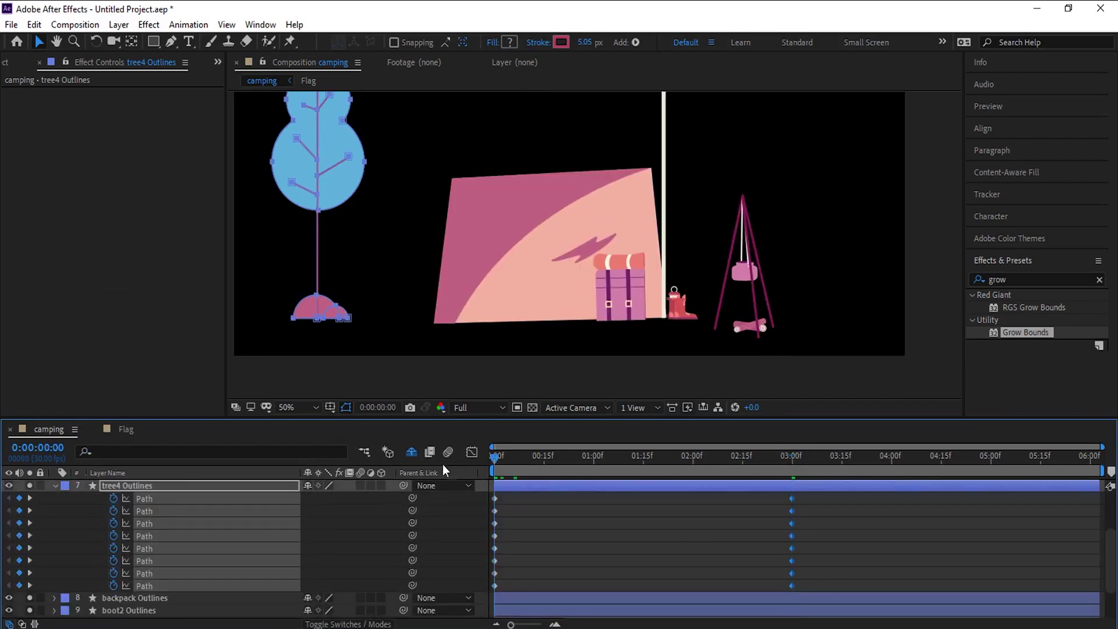
pyautogui.scroll(-2, 478, 345)
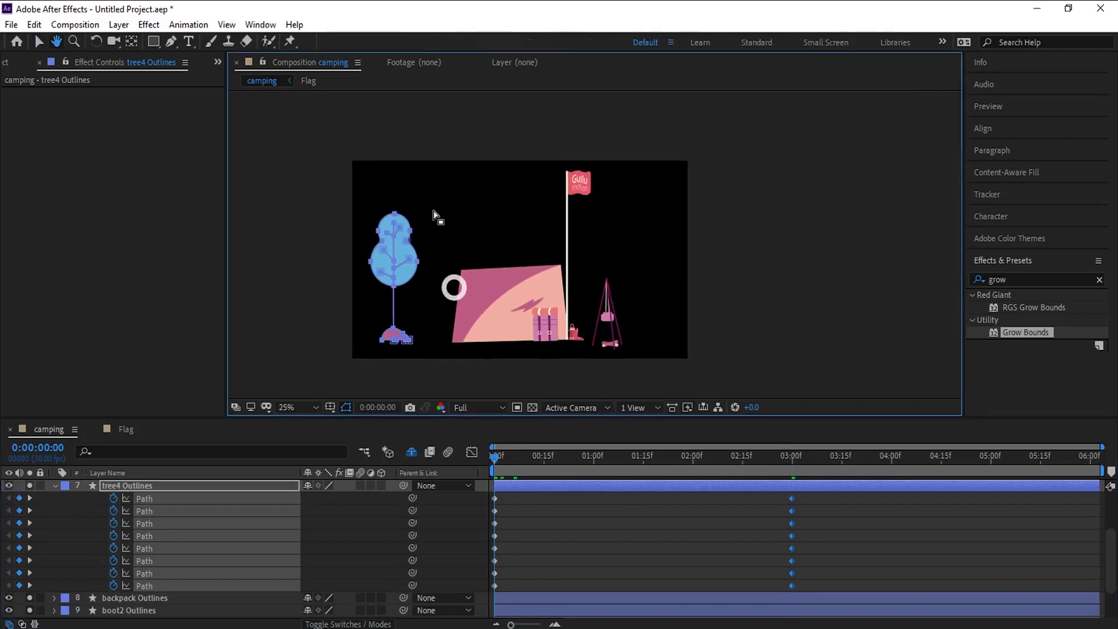
pyautogui.moveTo(425, 187); pyautogui.dragTo(354, 365)
pyautogui.hotkey('shift', 'Right')
pyautogui.hotkey('shift', 'Right')
pyautogui.hotkey('shift', 'Right')
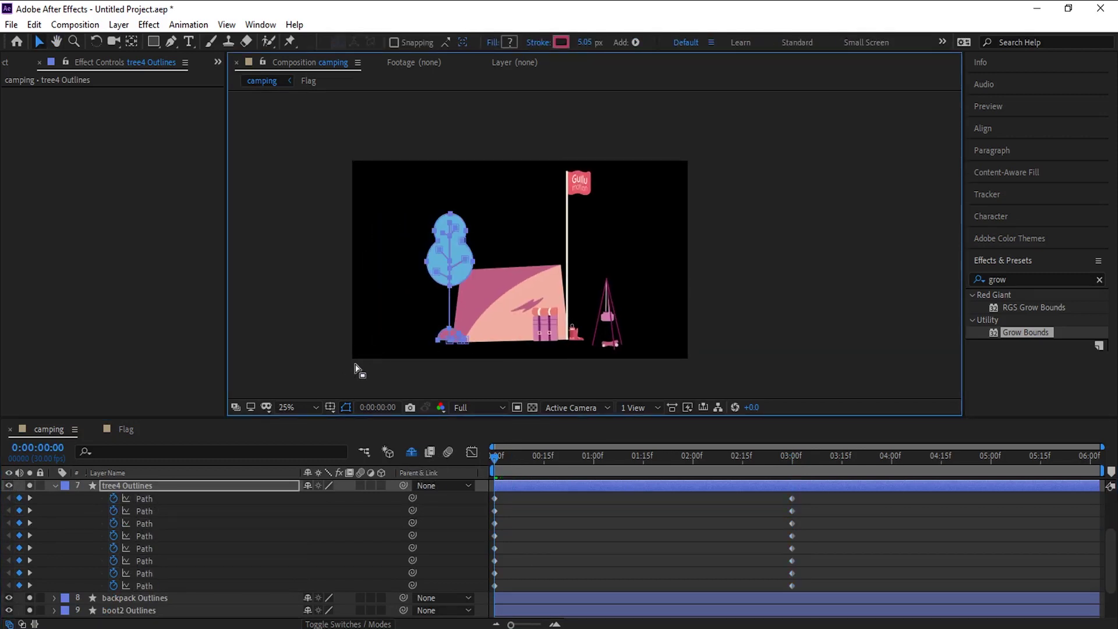
pyautogui.scroll(3, 371, 349)
pyautogui.scroll(-2, 641, 314)
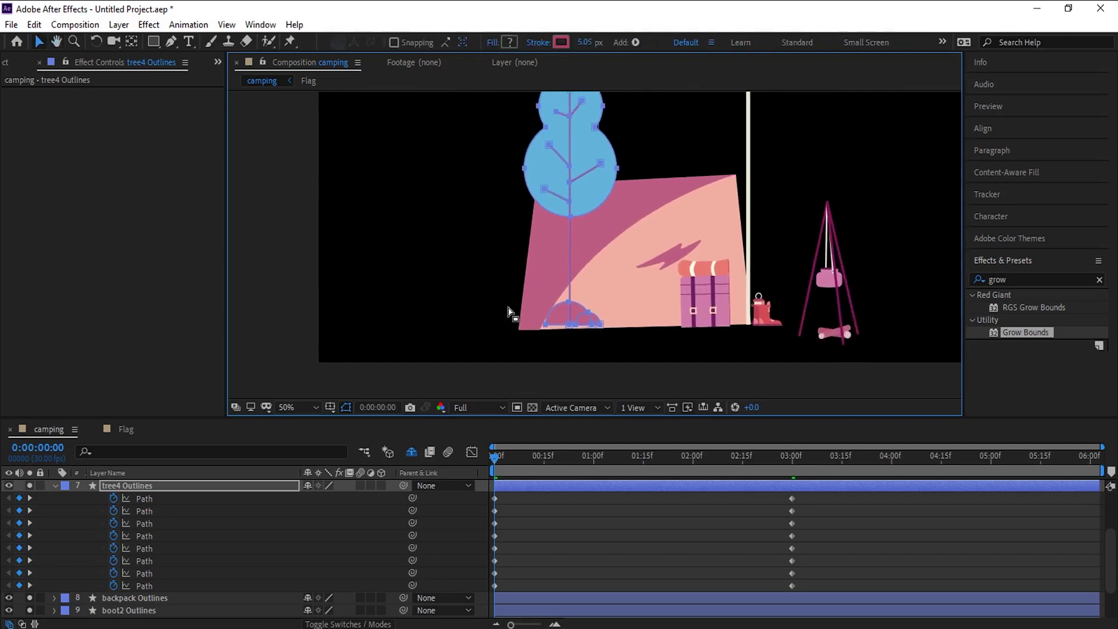
# - At 0:00, lower the whole tree until its base meets the tent's bottom edge, and shift it slightly left
pyautogui.scroll(2, 507, 312)
pyautogui.press('Down')
pyautogui.press('Down')
pyautogui.press('Down')
pyautogui.press('Down')
pyautogui.hotkey('shift', 'Left')
pyautogui.hotkey('shift', 'Left')
pyautogui.hotkey('shift', 'Left')
pyautogui.hotkey('shift', 'Left')
pyautogui.hotkey('shift', 'Left')
pyautogui.hotkey('shift', 'Left')
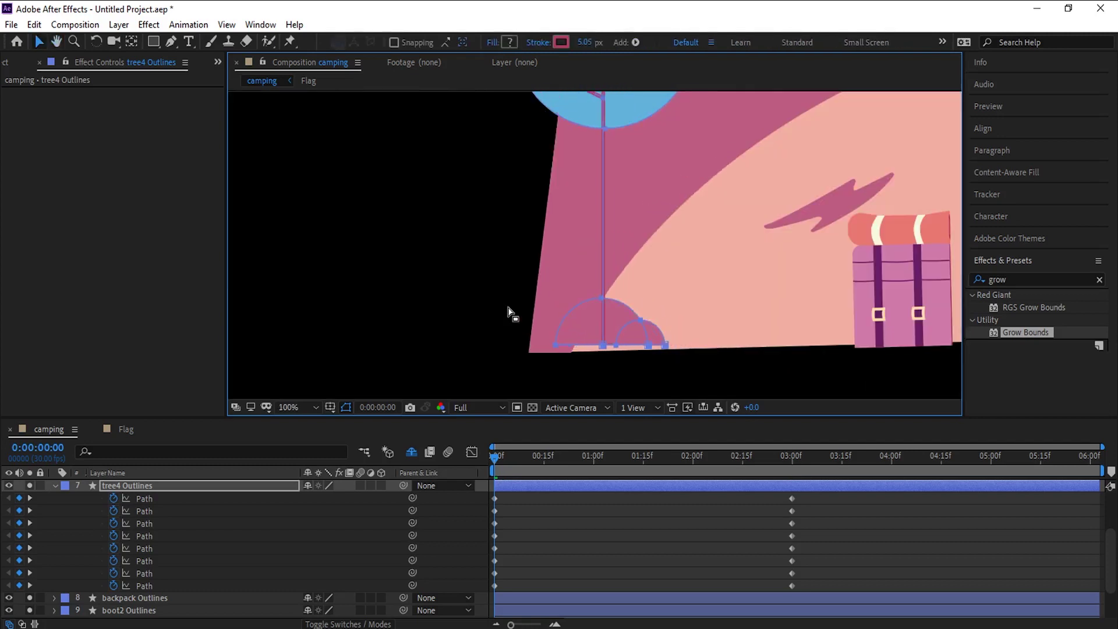
pyautogui.hotkey('shift', 'Down')
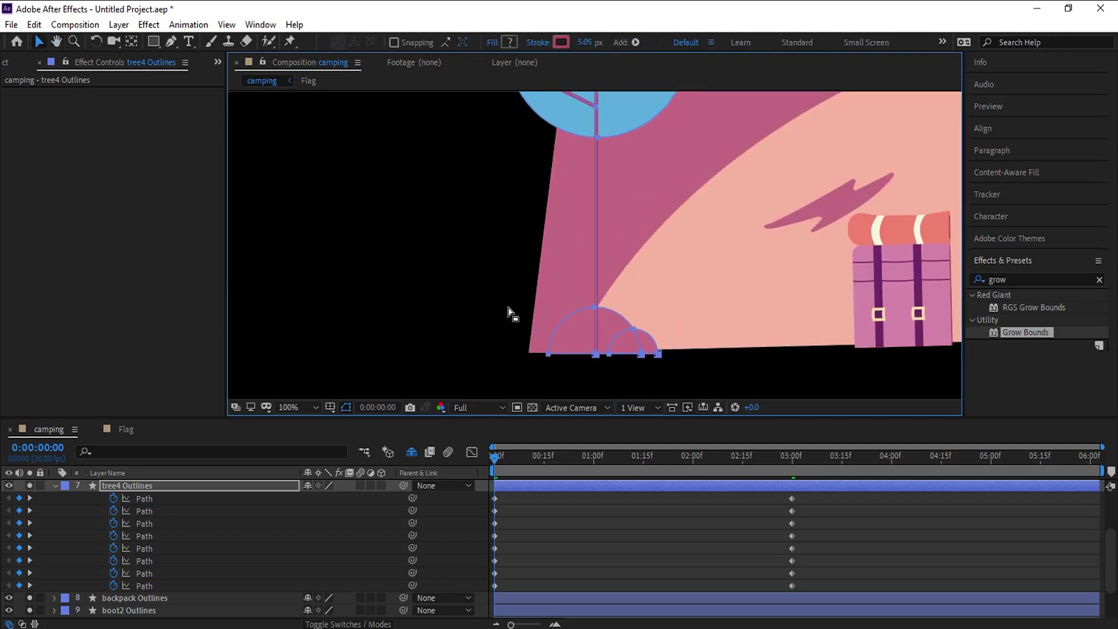
pyautogui.scroll(-2, 711, 332)
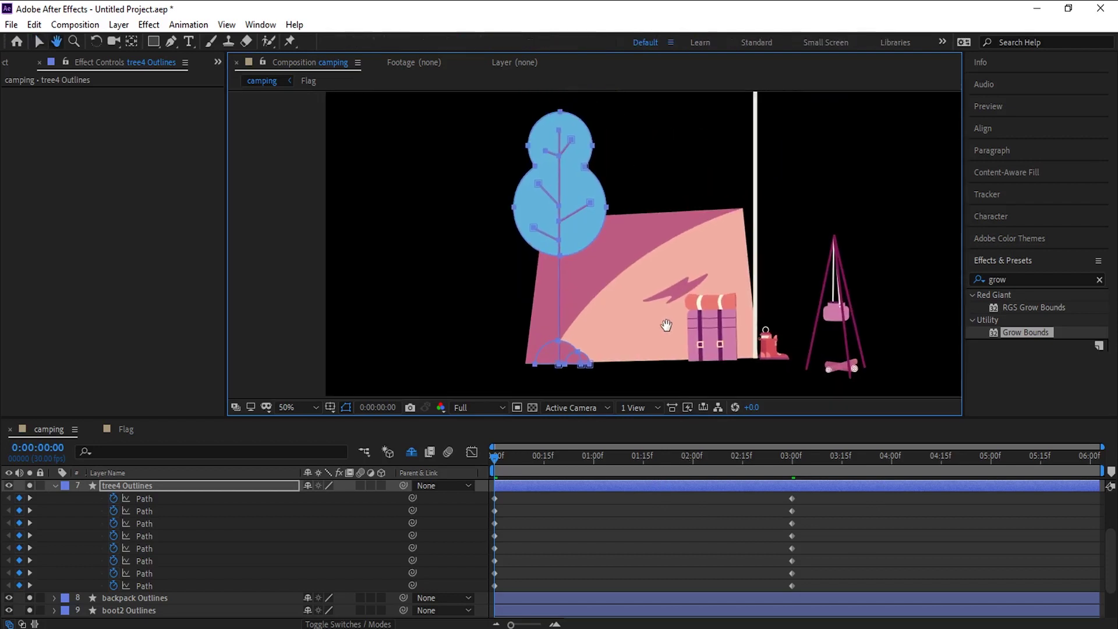
# - At 0:00, move the small bush at tree4's base left until its right edge lines up with the large bush
pyautogui.moveTo(511, 505); pyautogui.dragTo(491, 497)
pyautogui.scroll(1, 637, 361)
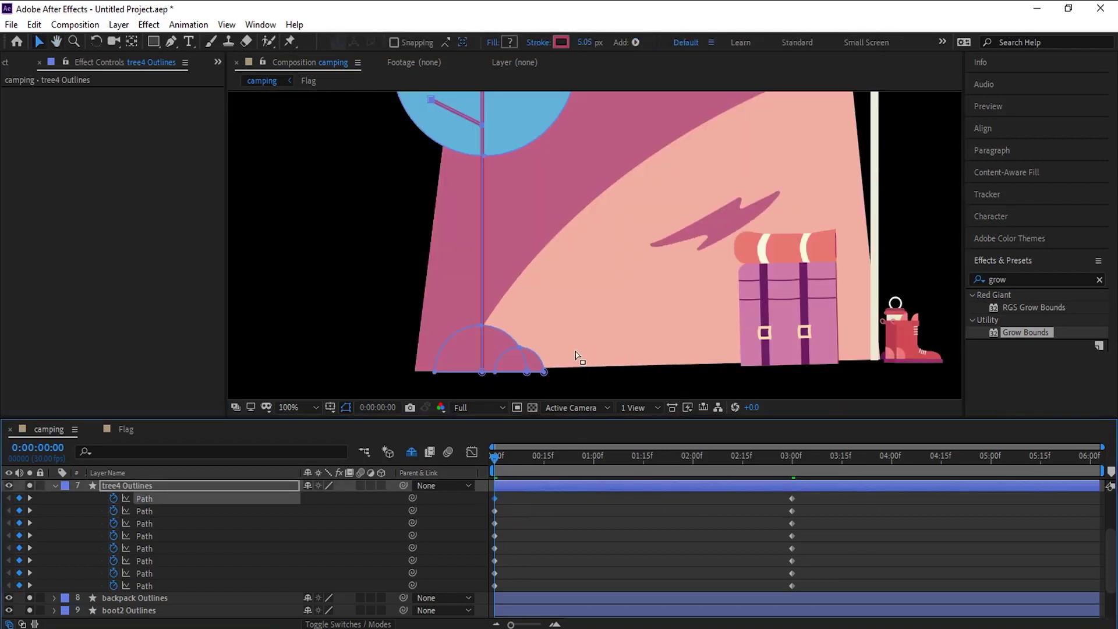
pyautogui.press('h')
pyautogui.moveTo(565, 352); pyautogui.dragTo(613, 273)
pyautogui.scroll(1, 615, 307)
pyautogui.press('v')
pyautogui.click(495, 587)
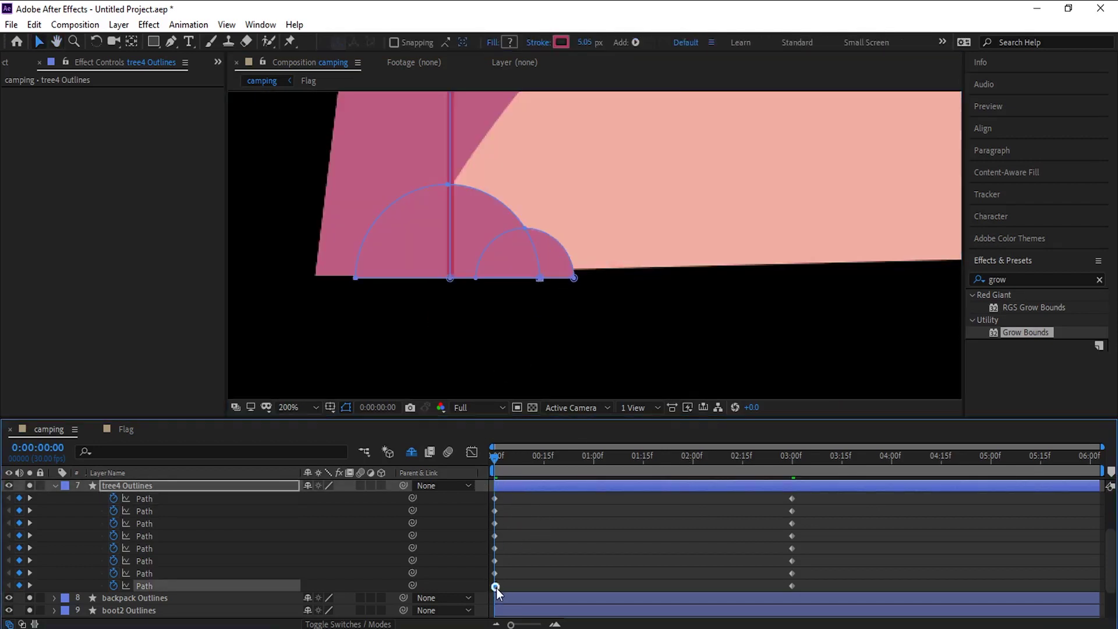
pyautogui.click(495, 573)
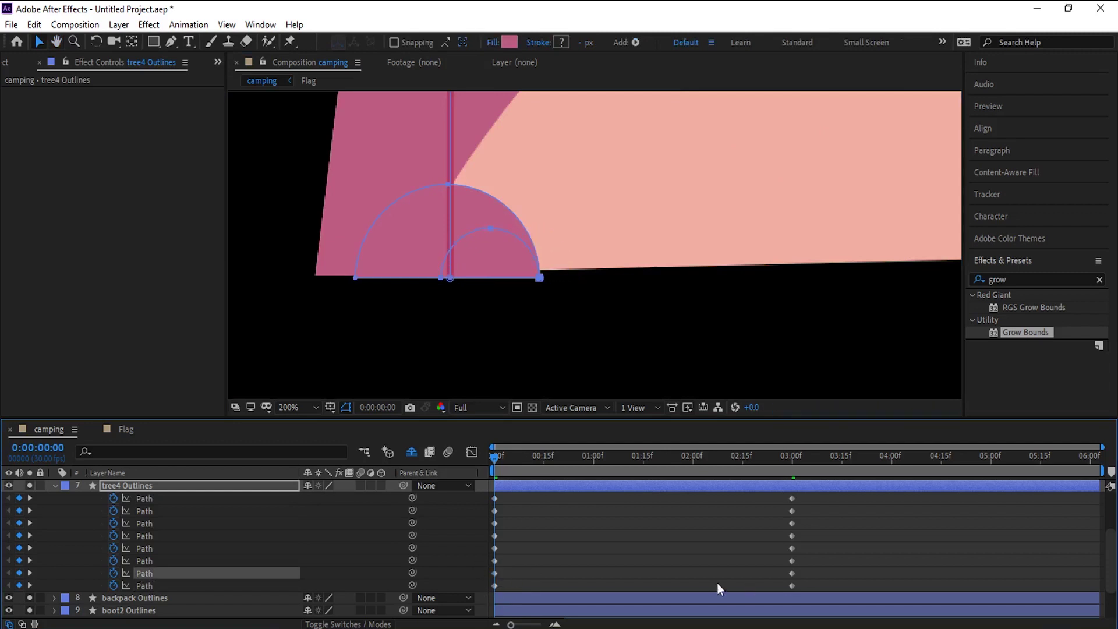
# - At 0:00, reshape the curve of the large bush at tree4's base by adjusting its points and handles
pyautogui.click(352, 280)
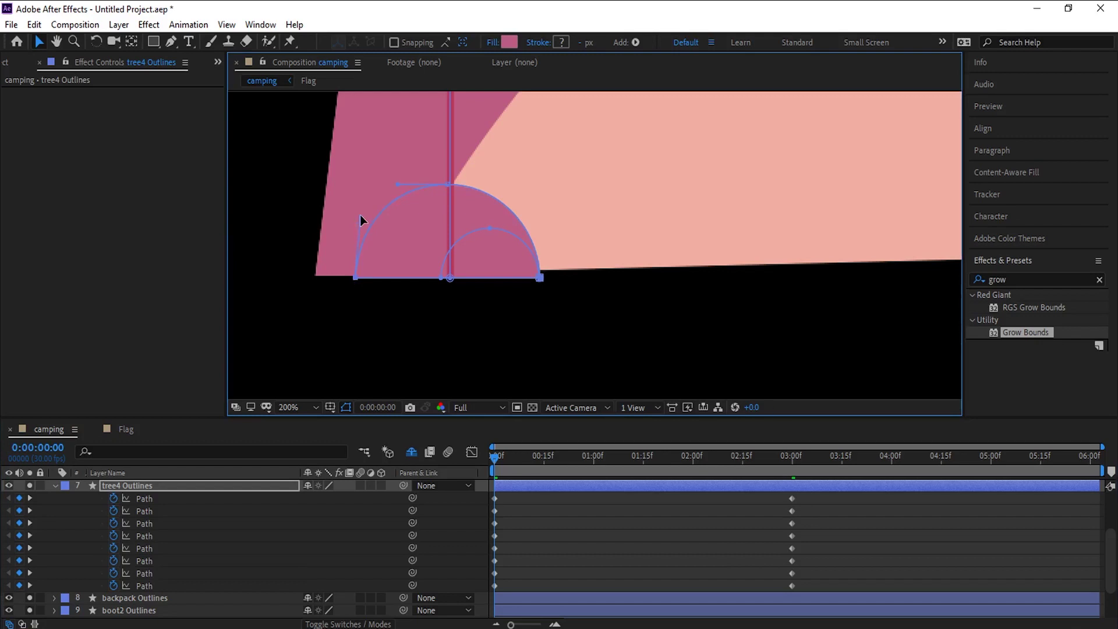
pyautogui.moveTo(562, 266); pyautogui.dragTo(519, 308)
pyautogui.click(446, 183)
pyautogui.click(607, 538)
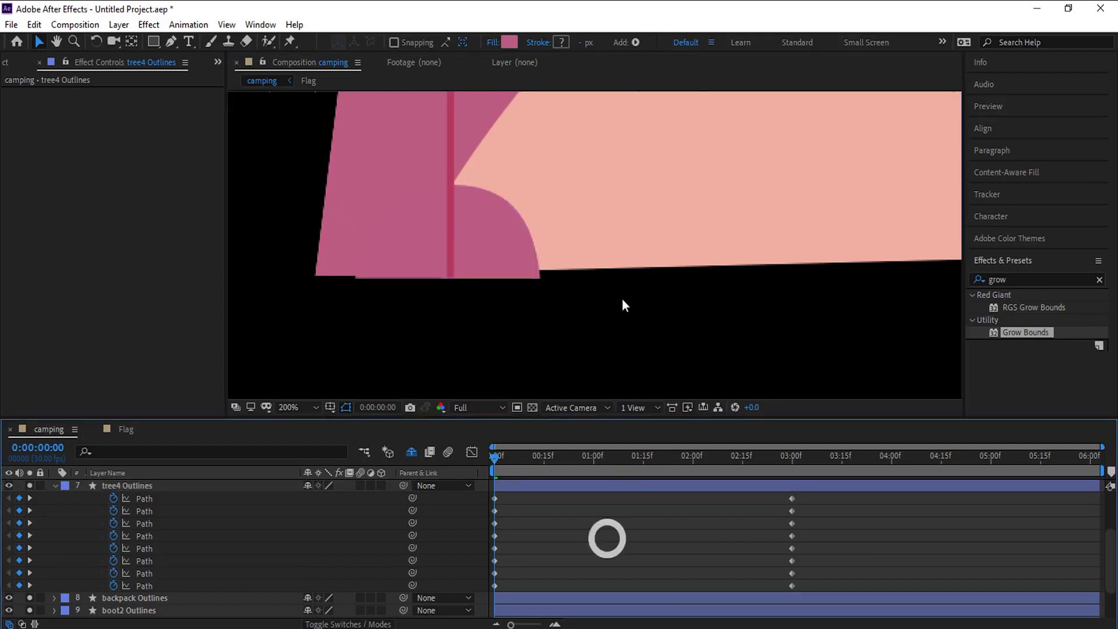
# - At 0:00, shift tree4's blue crown left relative to its trunk
pyautogui.scroll(-4, 622, 306)
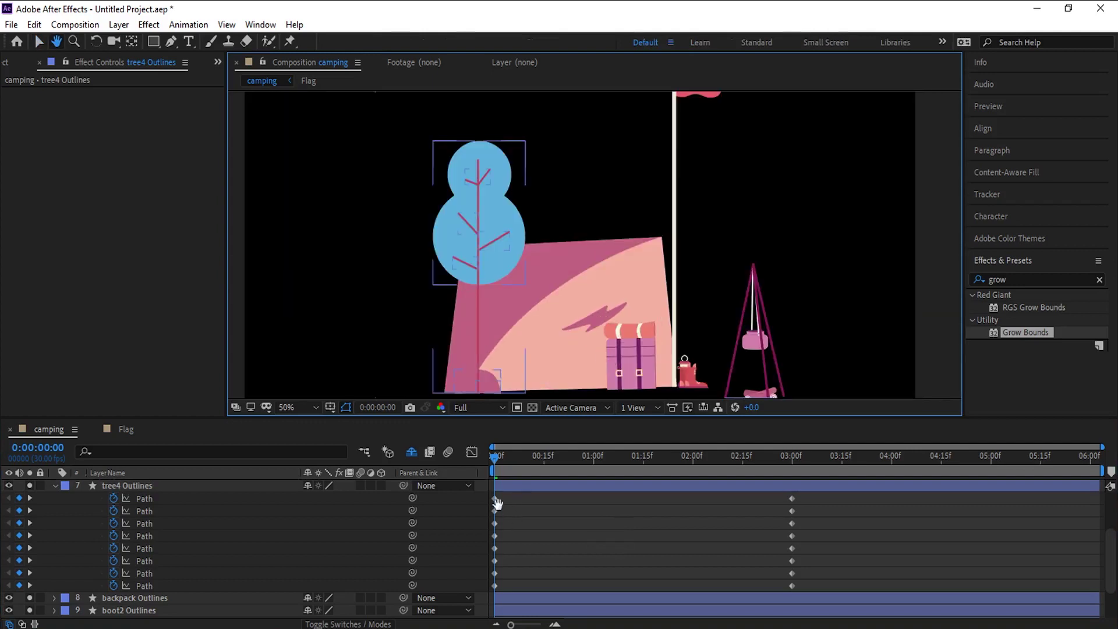
pyautogui.click(495, 499)
pyautogui.click(494, 561)
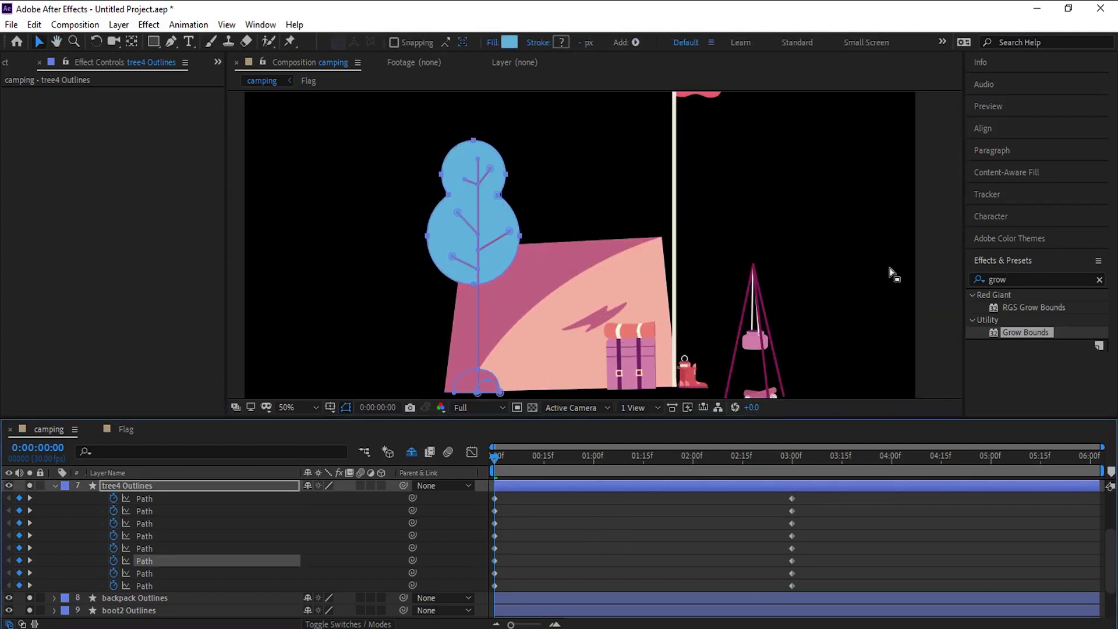
pyautogui.scroll(3, 569, 302)
pyautogui.press('Left')
pyautogui.press('Left')
pyautogui.press('Left')
pyautogui.press('Left')
pyautogui.press('Left')
pyautogui.press('Left')
pyautogui.press('Left')
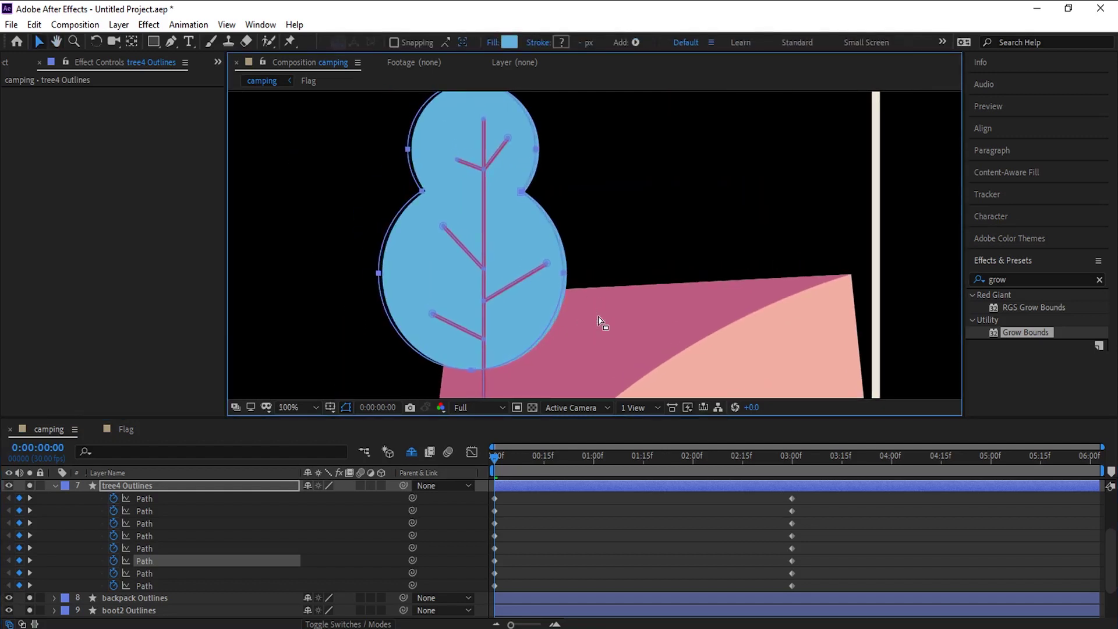
# - At 0:00, move the tips of tree4's right-hand branches slightly left
pyautogui.click(545, 263)
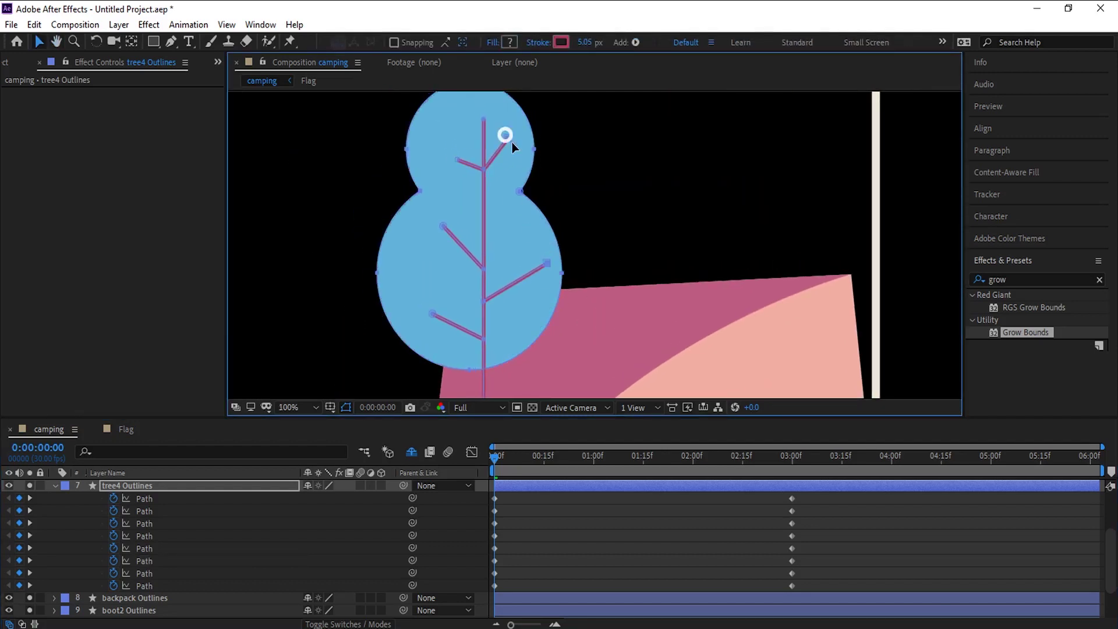
pyautogui.press('Left')
pyautogui.press('Left')
pyautogui.press('Left')
pyautogui.press('Left')
# - At 3:00, shift tree4's blue crown slightly right relative to its trunk
pyautogui.click(789, 461)
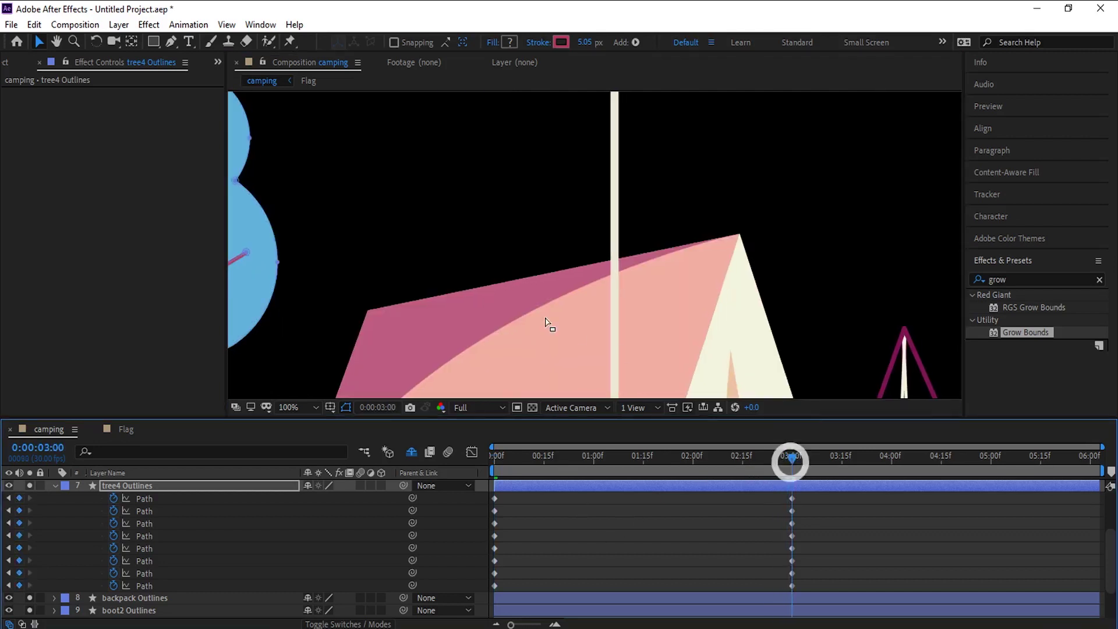
pyautogui.scroll(-1, 545, 318)
pyautogui.moveTo(425, 290); pyautogui.dragTo(621, 223)
pyautogui.scroll(1, 621, 223)
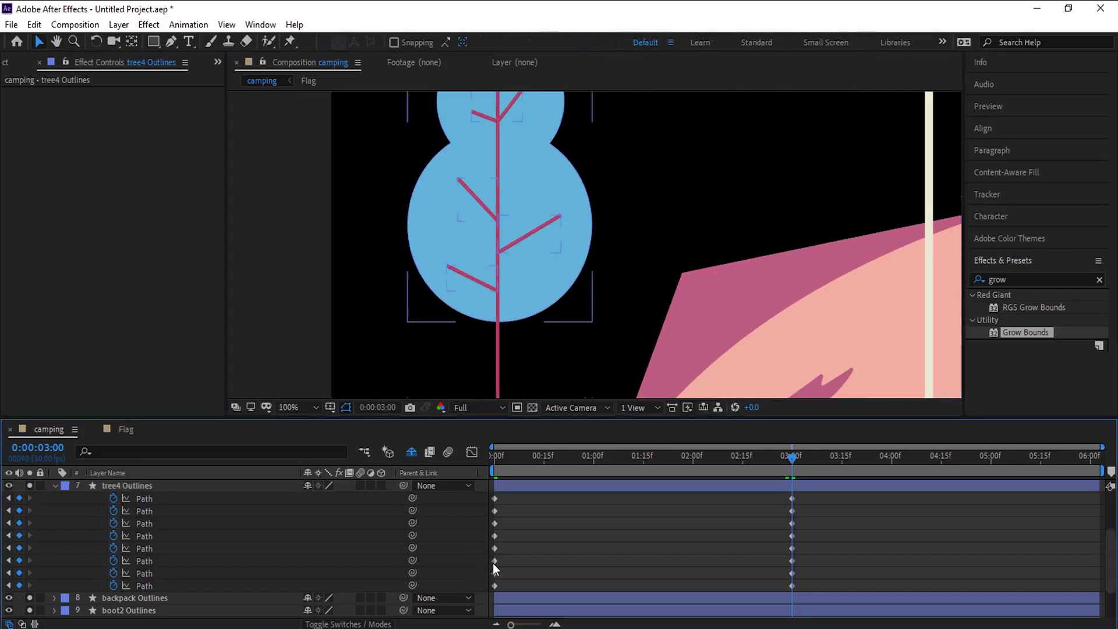
pyautogui.click(495, 560)
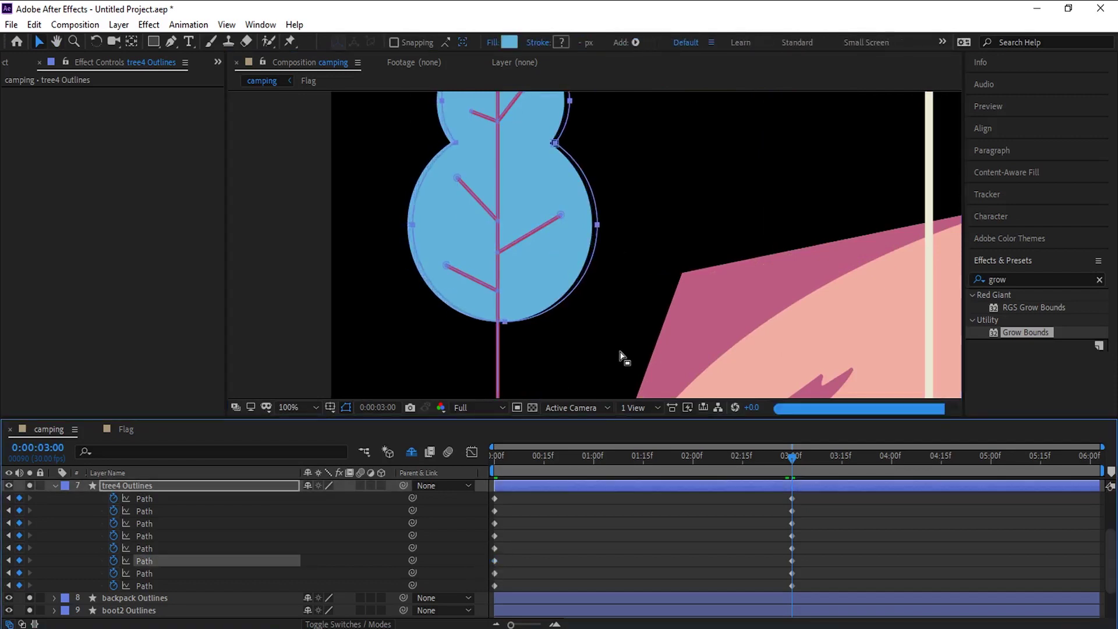
pyautogui.scroll(-1, 619, 324)
pyautogui.moveTo(683, 290); pyautogui.dragTo(614, 256)
pyautogui.scroll(-1, 617, 259)
pyautogui.scroll(1, 619, 259)
pyautogui.scroll(-2, 621, 263)
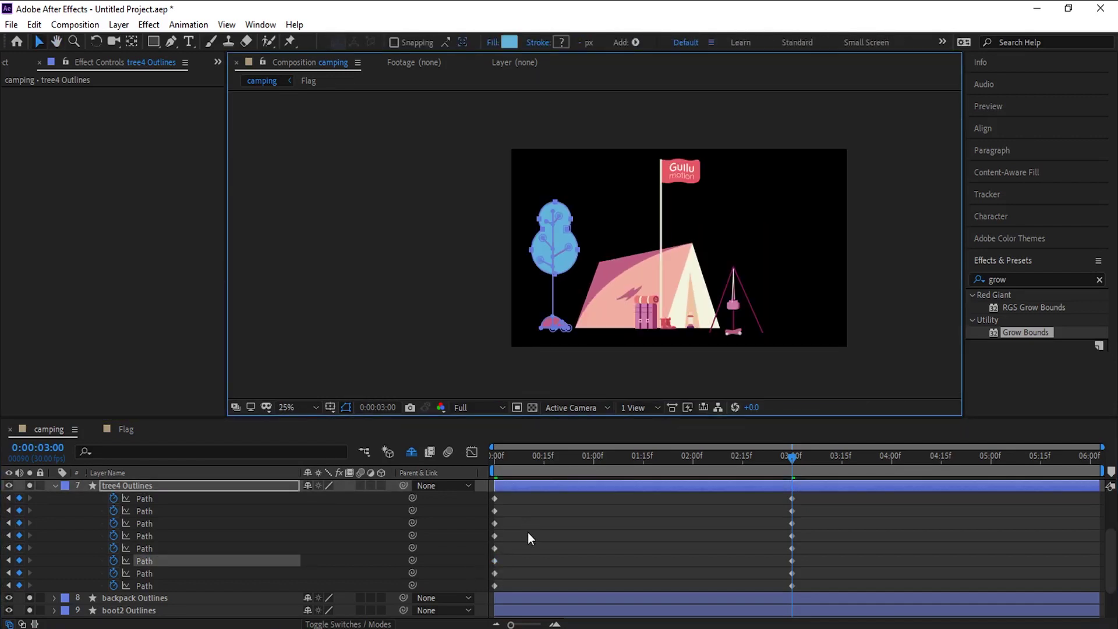
pyautogui.click(527, 536)
# - Solo the tree3, tree2 and tree1 Outlines layers and unmark them as shy
pyautogui.scroll(-2, 164, 527)
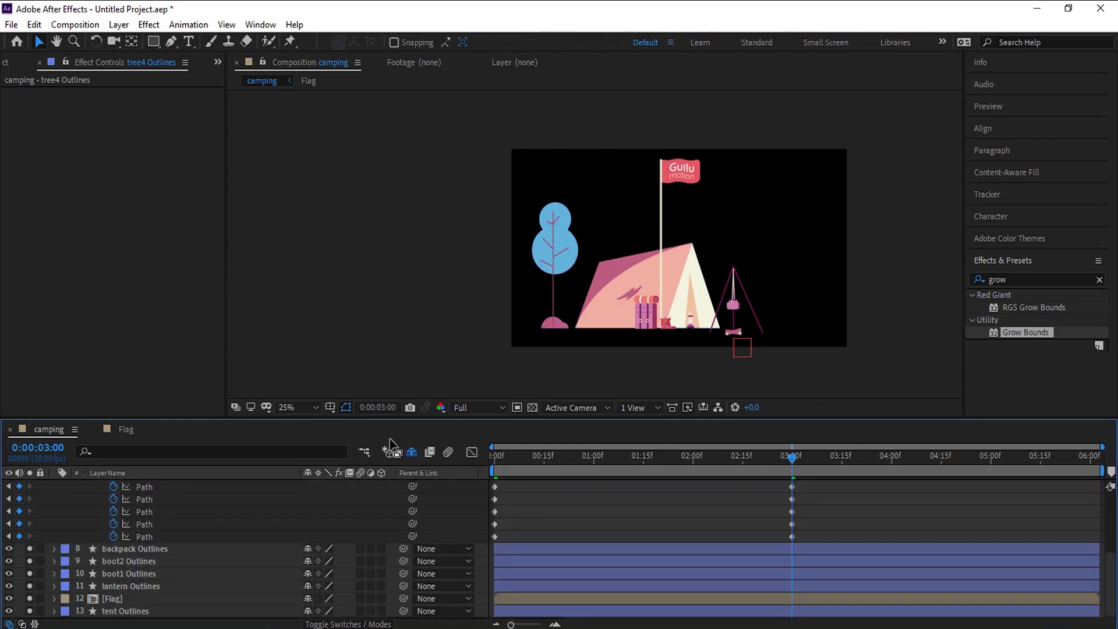
pyautogui.scroll(-3, 163, 549)
pyautogui.click(117, 539)
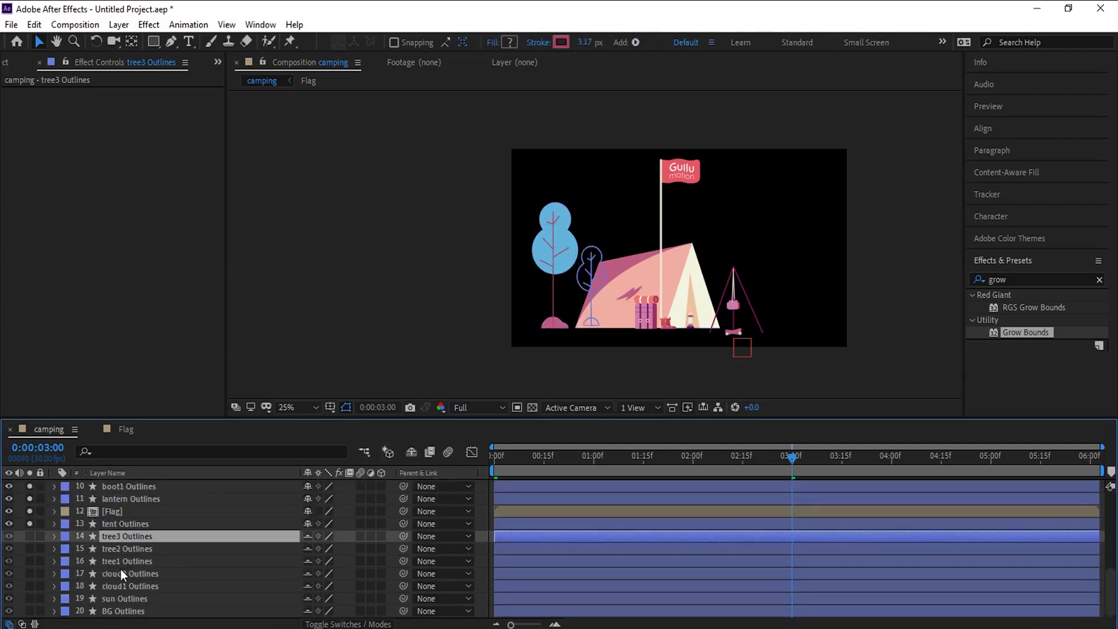
pyautogui.keyDown('shift'); pyautogui.click(116, 562); pyautogui.keyUp('shift')
pyautogui.click(31, 539)
pyautogui.click(308, 536)
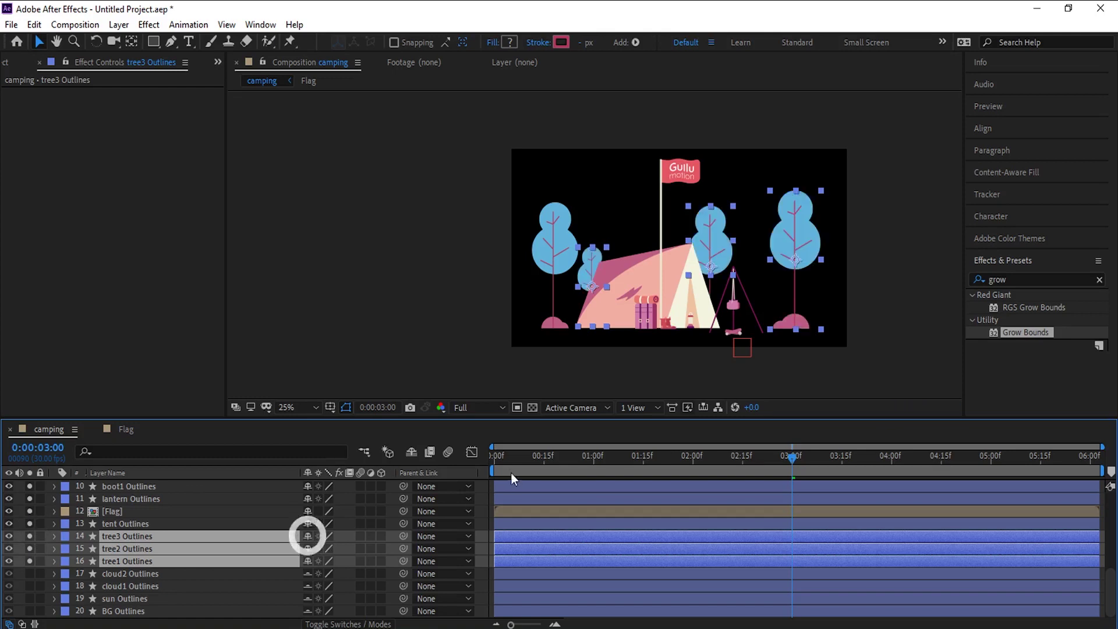
# - At 0:00, filter the three tree layers by "path" and set keyframes on all of tree3's paths
pyautogui.press('Home')
pyautogui.click(238, 451)
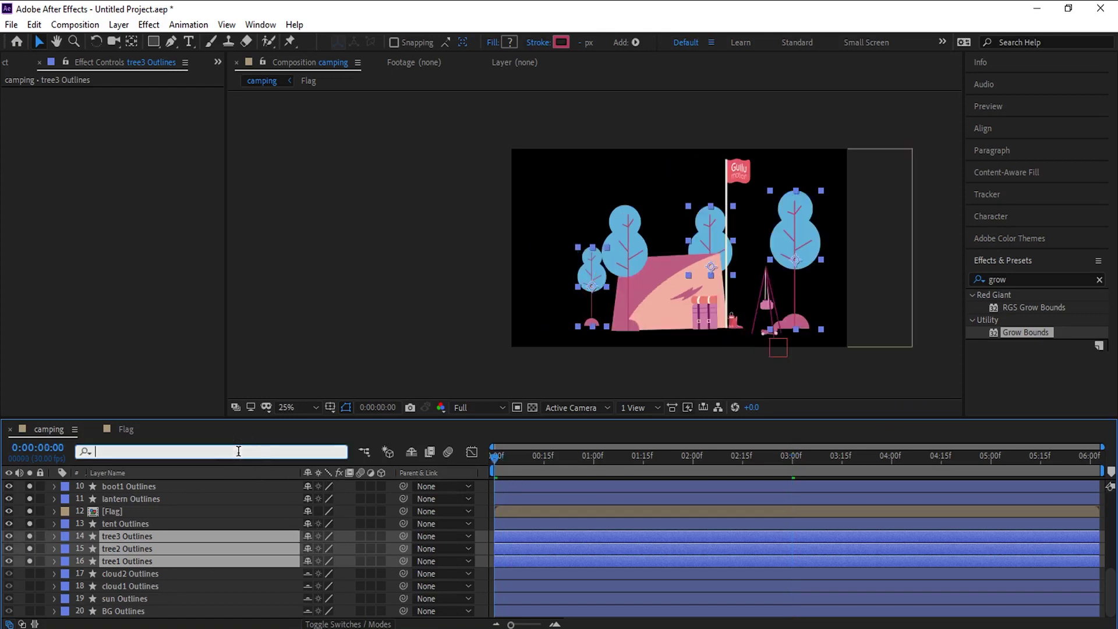
pyautogui.write('path')
pyautogui.press('Return')
pyautogui.scroll(-1, 152, 537)
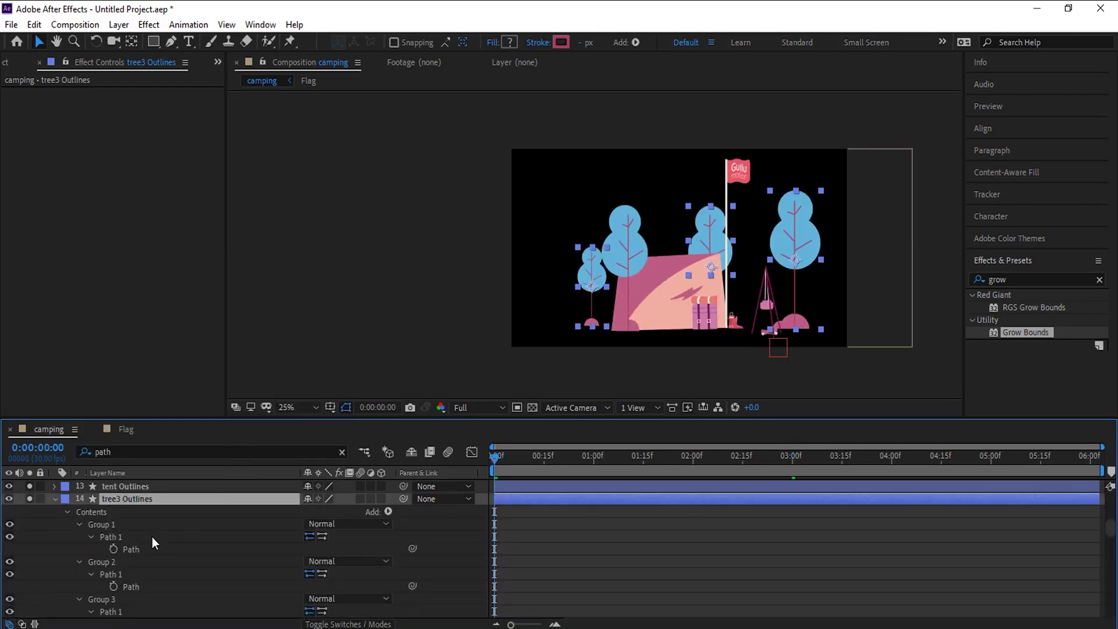
pyautogui.hotkey('ctrl', 'a')
pyautogui.click(113, 549)
pyautogui.scroll(-7, 173, 555)
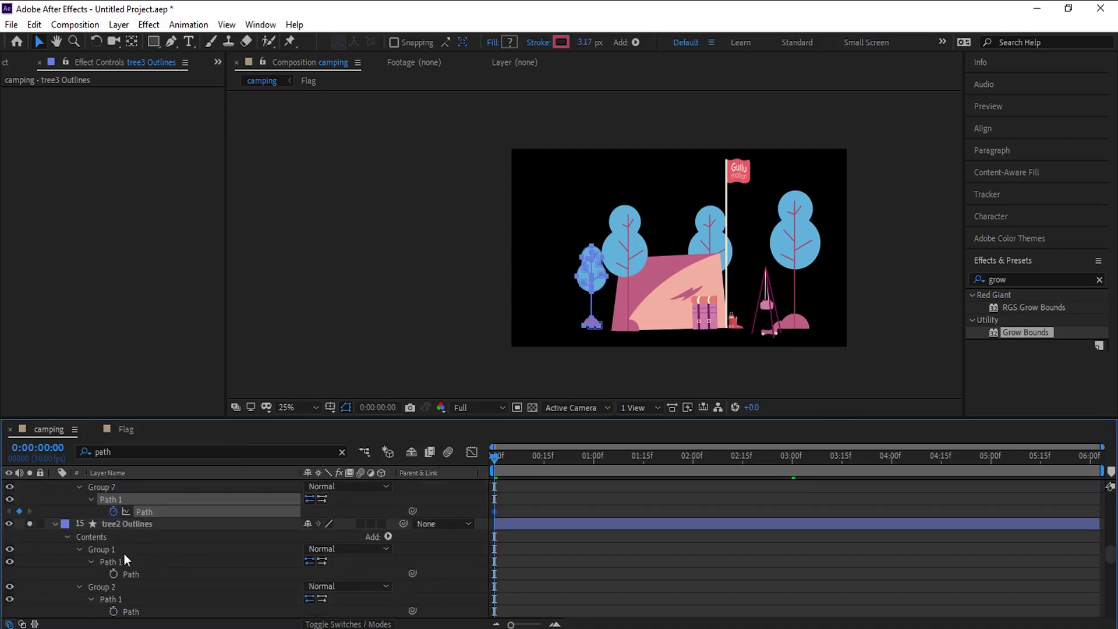
# - At 0:00, set keyframes on all paths of the tree2 and tree1 Outlines layers
pyautogui.click(124, 573)
pyautogui.hotkey('ctrl', 'a')
pyautogui.click(113, 574)
pyautogui.scroll(-7, 156, 577)
pyautogui.click(144, 599)
pyautogui.hotkey('ctrl', 'a')
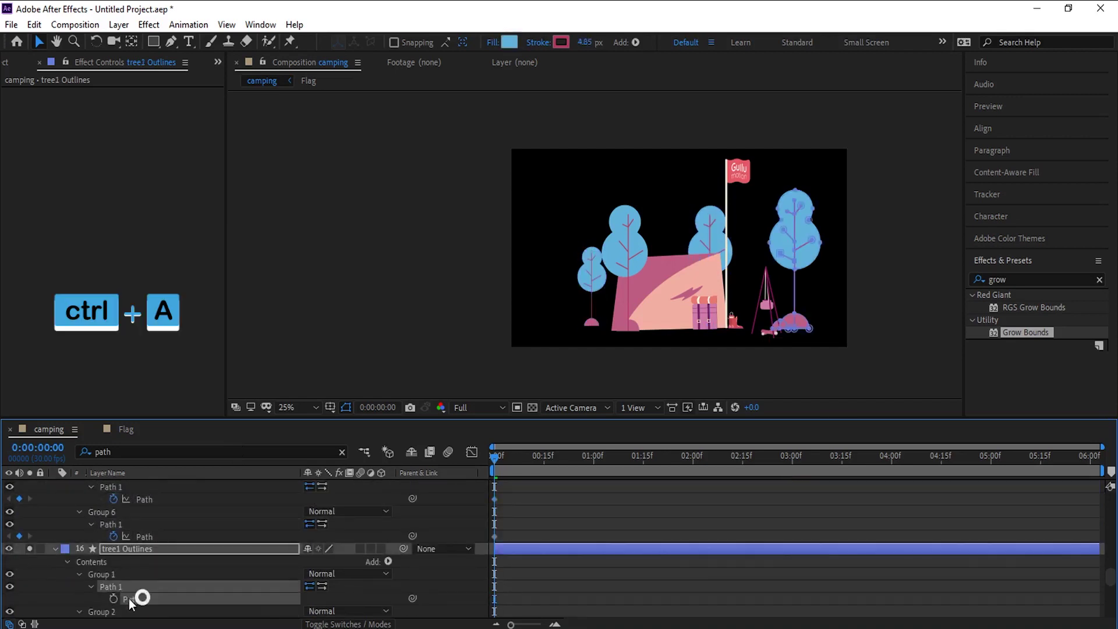
pyautogui.click(113, 599)
# - Show only the keyframed properties of the tree3, tree2 and tree1 layers and add keyframes to all their paths at 3:00
pyautogui.click(525, 551)
pyautogui.scroll(8, 526, 555)
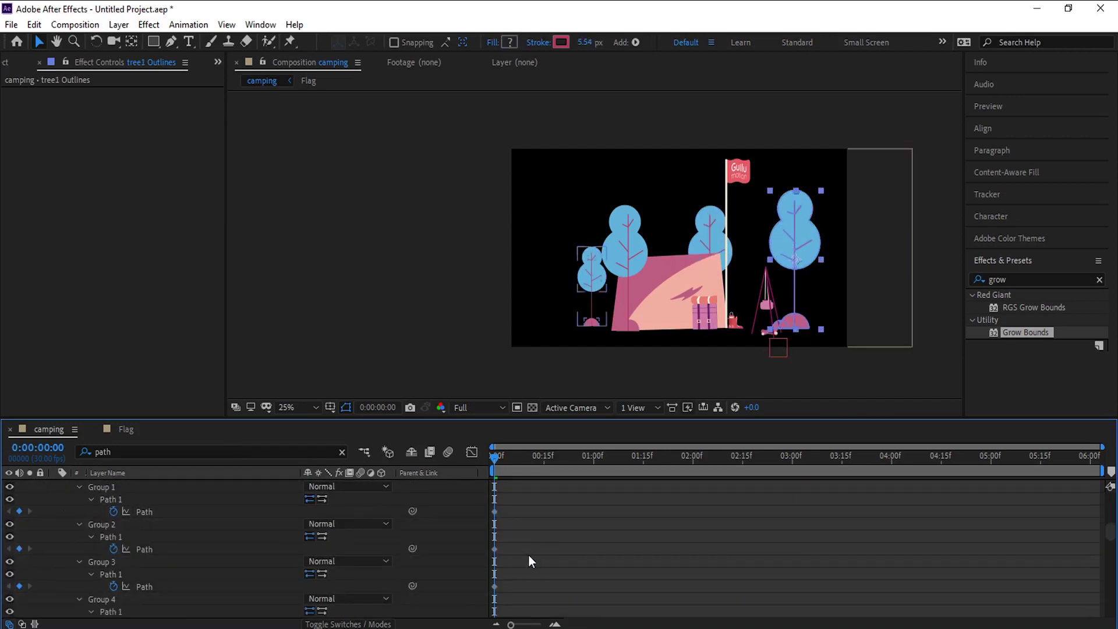
pyautogui.keyDown('shift'); pyautogui.click(511, 537); pyautogui.keyUp('shift')
pyautogui.press('u')
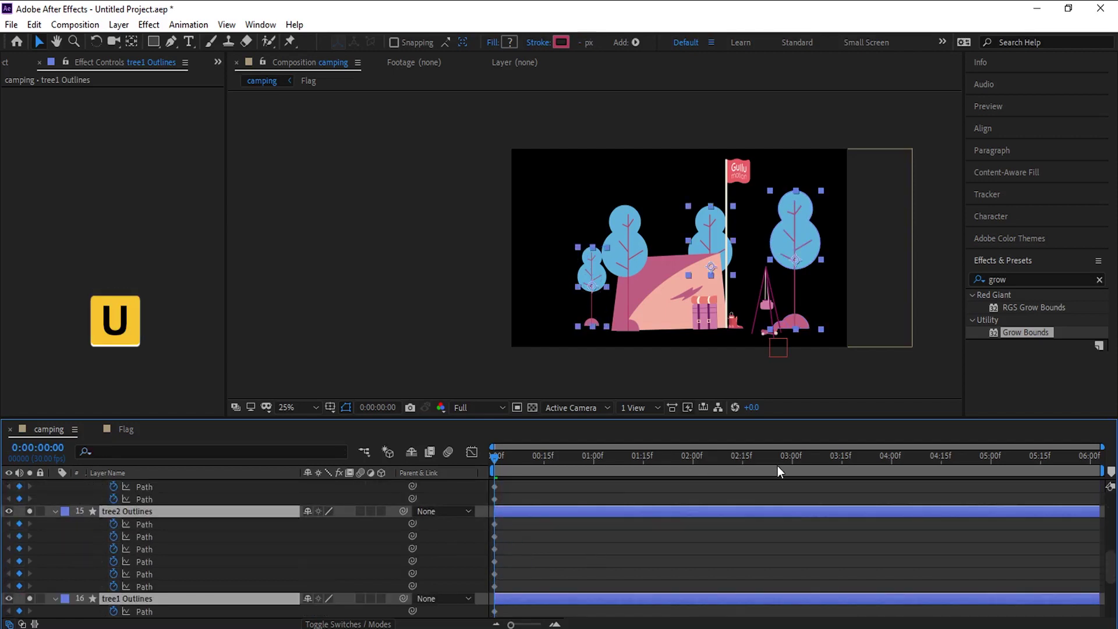
pyautogui.moveTo(777, 466); pyautogui.dragTo(792, 466)
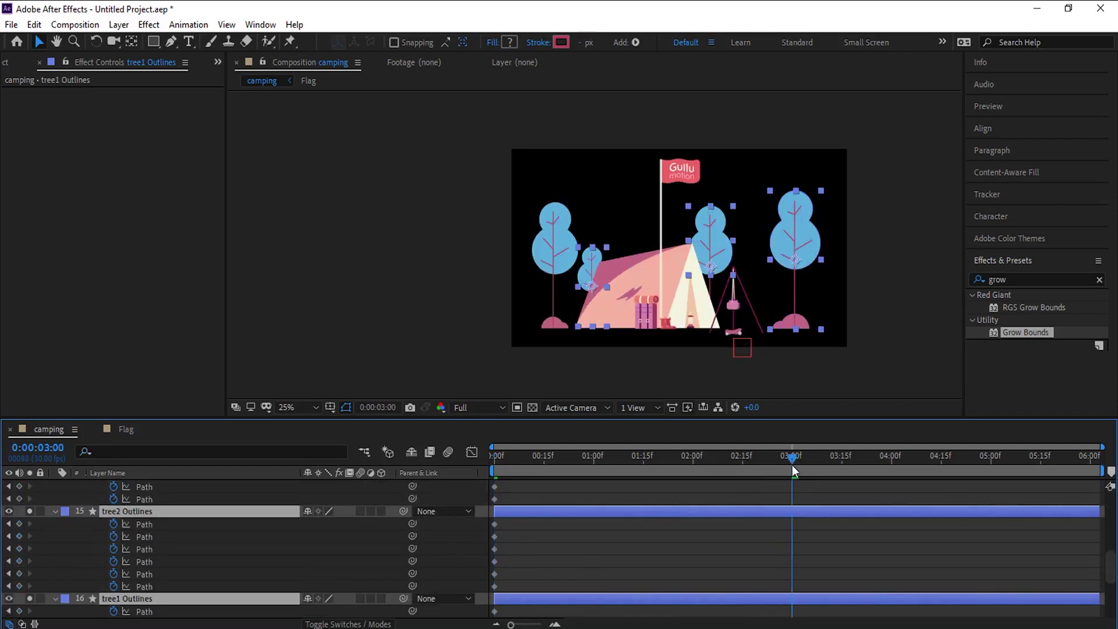
pyautogui.scroll(3, 225, 544)
pyautogui.moveTo(18, 499); pyautogui.dragTo(18, 574)
pyautogui.scroll(-2, 55, 571)
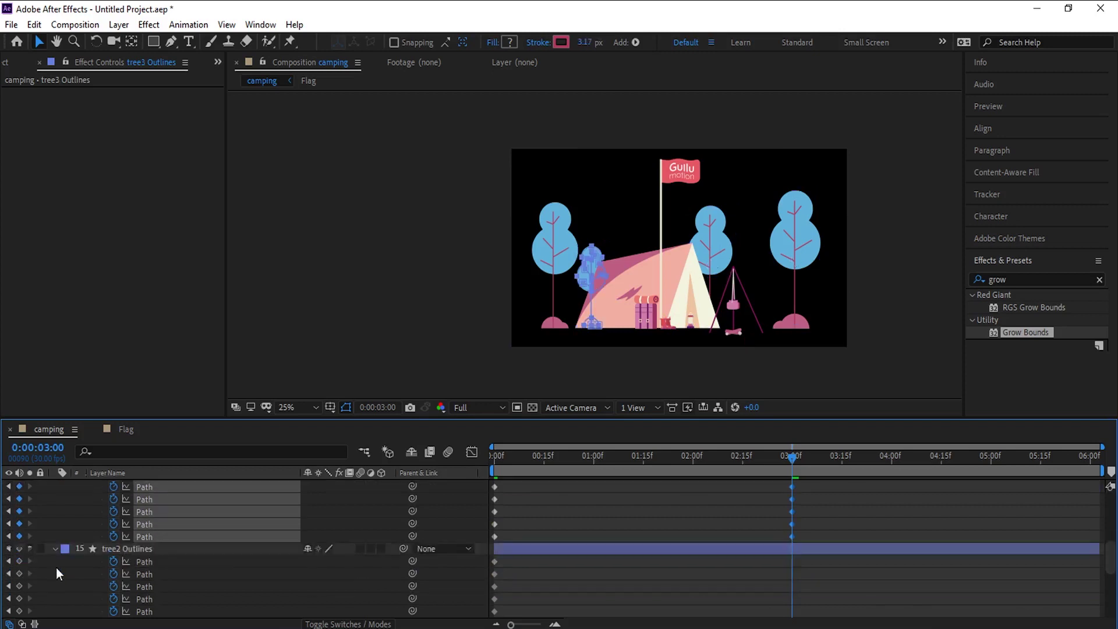
pyautogui.moveTo(18, 524); pyautogui.dragTo(19, 587)
pyautogui.scroll(-3, 79, 562)
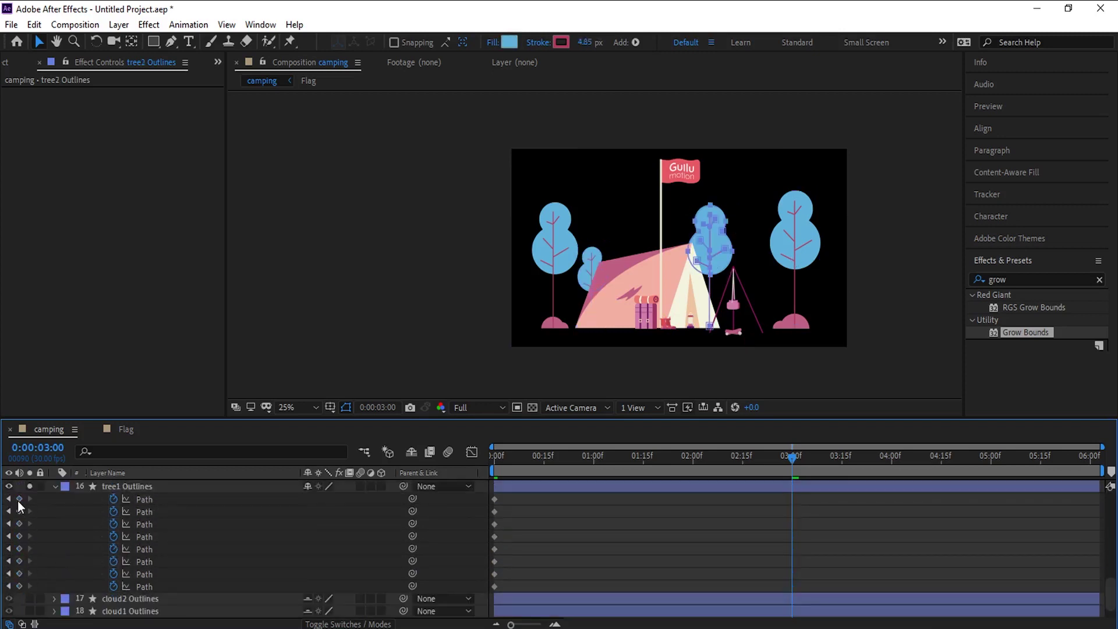
pyautogui.moveTo(19, 499); pyautogui.dragTo(21, 587)
pyautogui.click(594, 551)
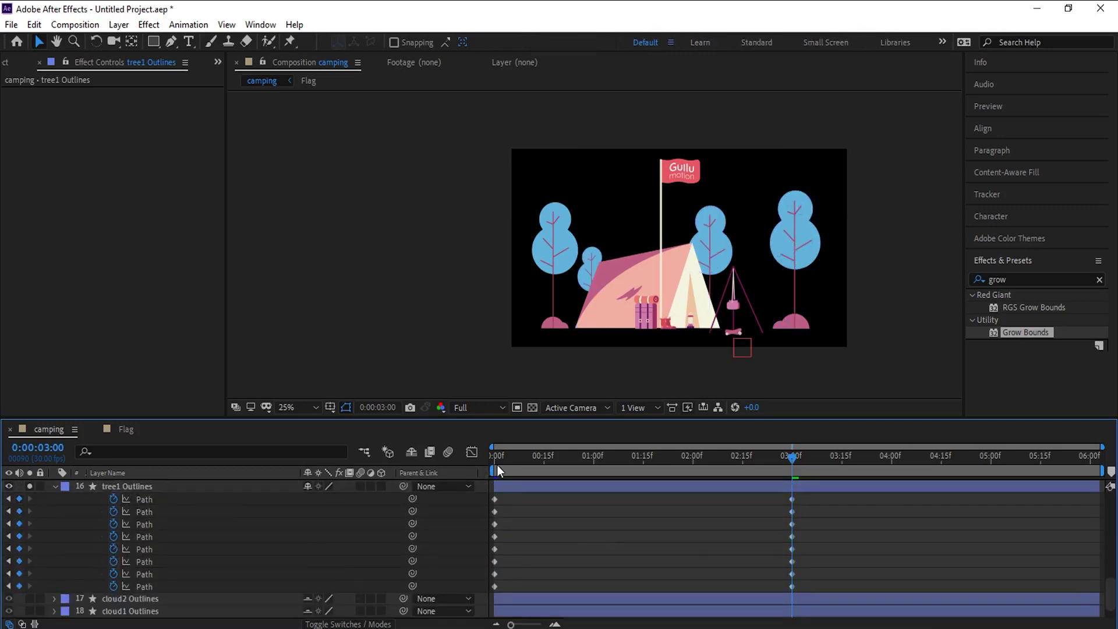
# - At 0:00, select all of tree3's path keyframes and move the whole tree left, away from the tent
pyautogui.click(498, 470)
pyautogui.click(400, 486)
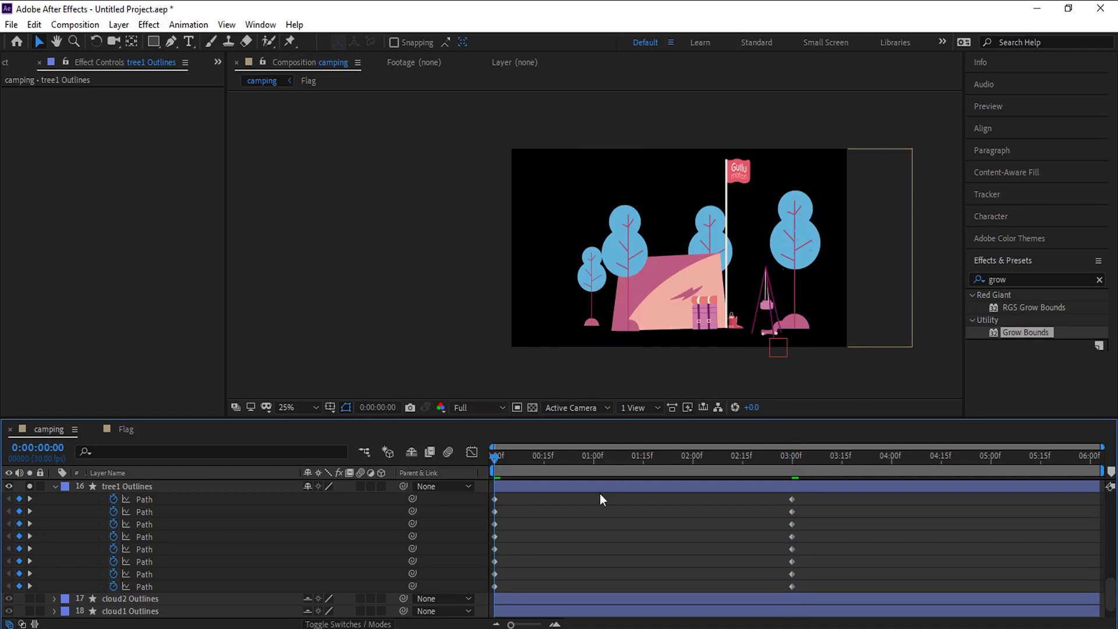
pyautogui.click(511, 485)
pyautogui.scroll(3, 526, 533)
pyautogui.click(520, 524)
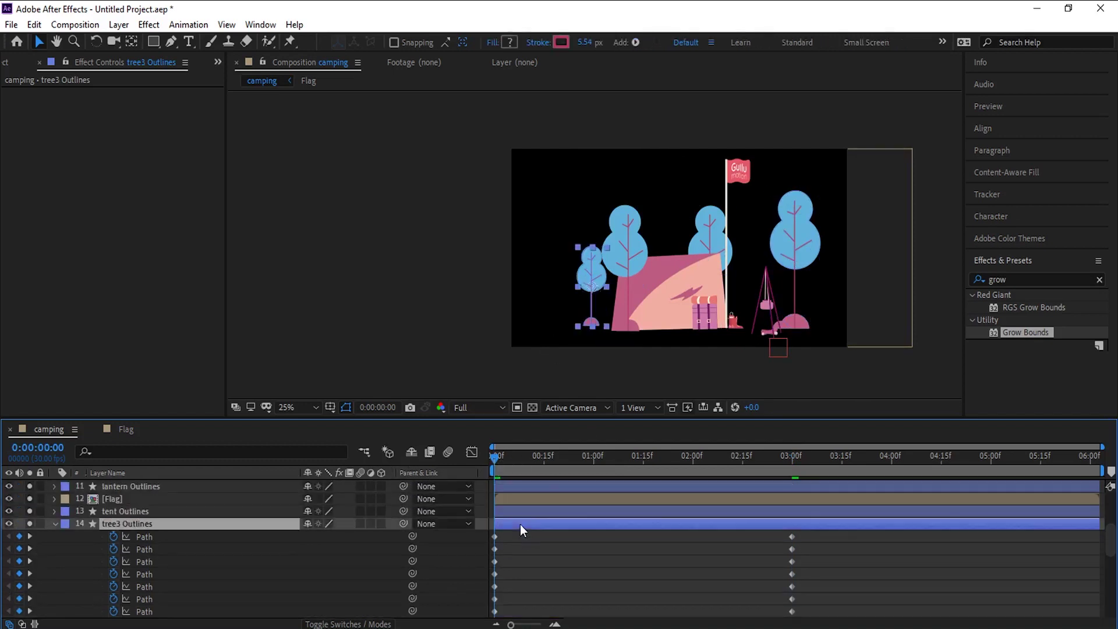
pyautogui.scroll(2, 565, 351)
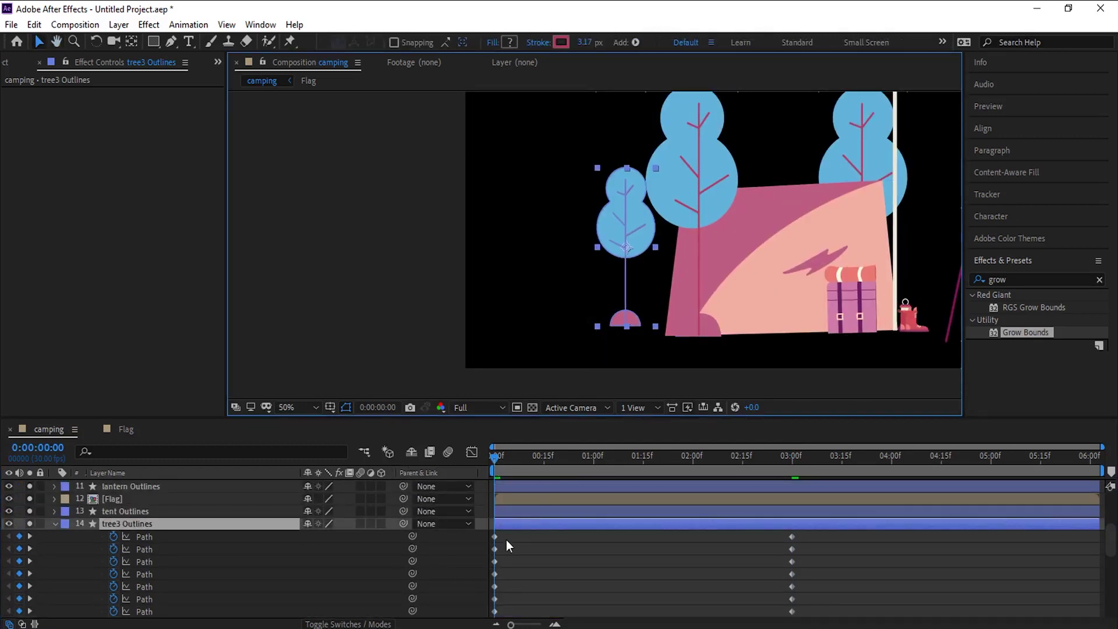
pyautogui.moveTo(506, 536); pyautogui.dragTo(483, 606)
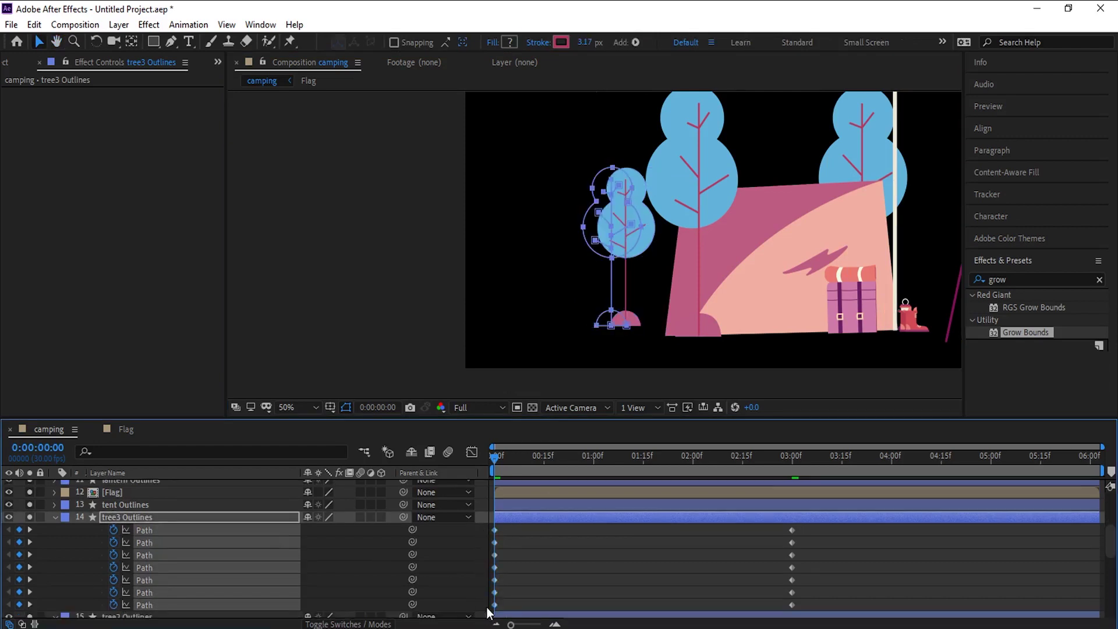
pyautogui.moveTo(541, 333); pyautogui.dragTo(536, 344)
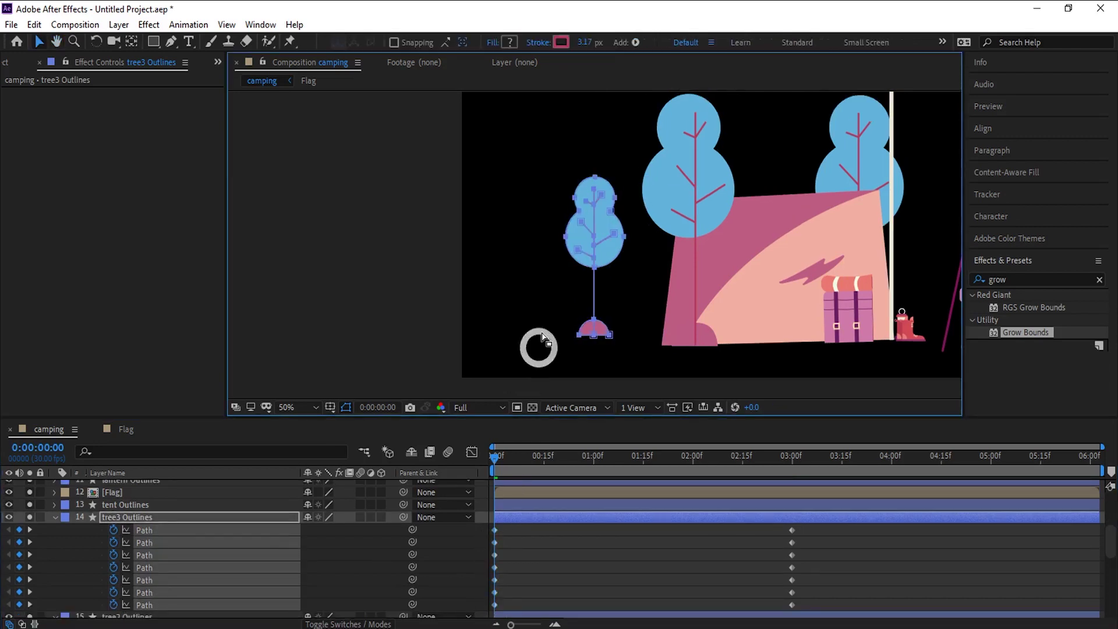
# - At 0:00, shift tree3's blue crown slightly left relative to its trunk
pyautogui.scroll(1, 536, 345)
pyautogui.moveTo(614, 204); pyautogui.dragTo(580, 259)
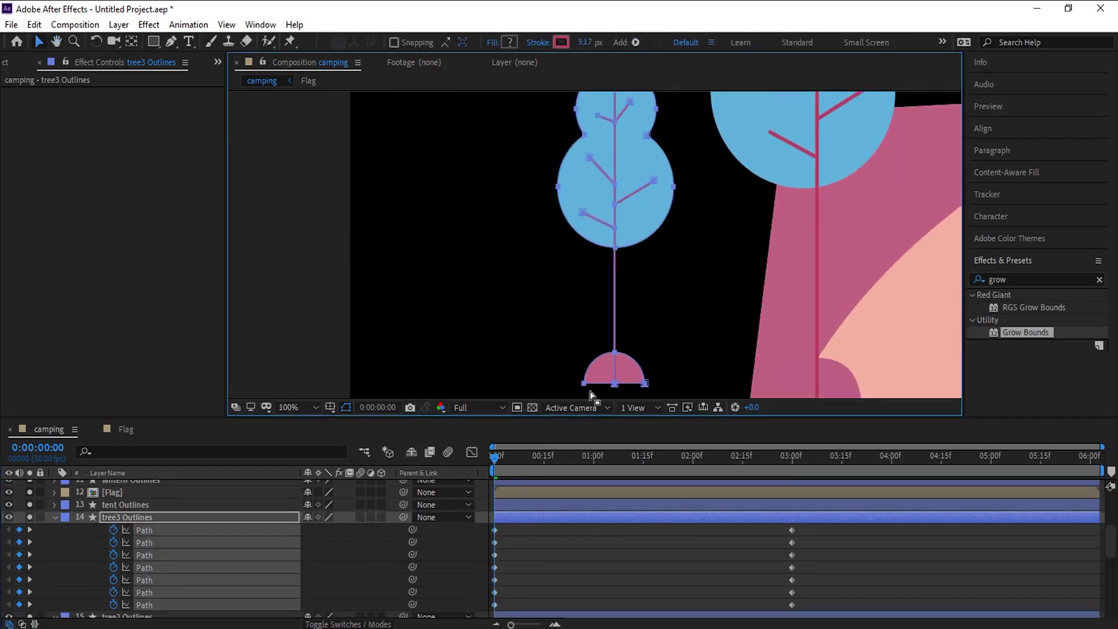
pyautogui.click(494, 591)
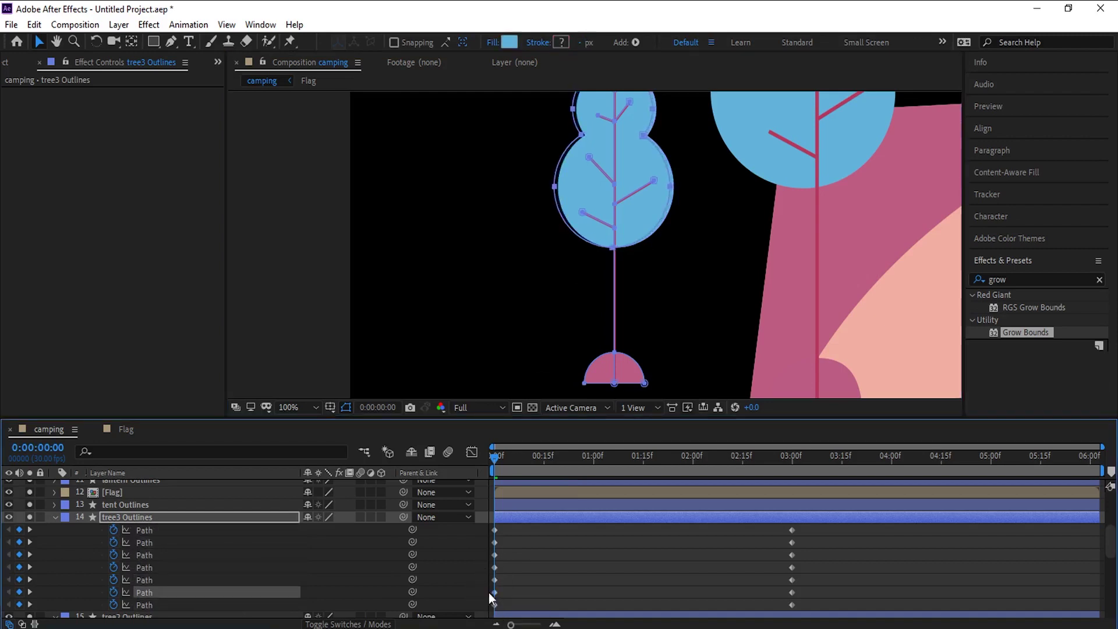
# - At 0:00, move the tips of tree3's left-hand branches slightly right
pyautogui.press('space')
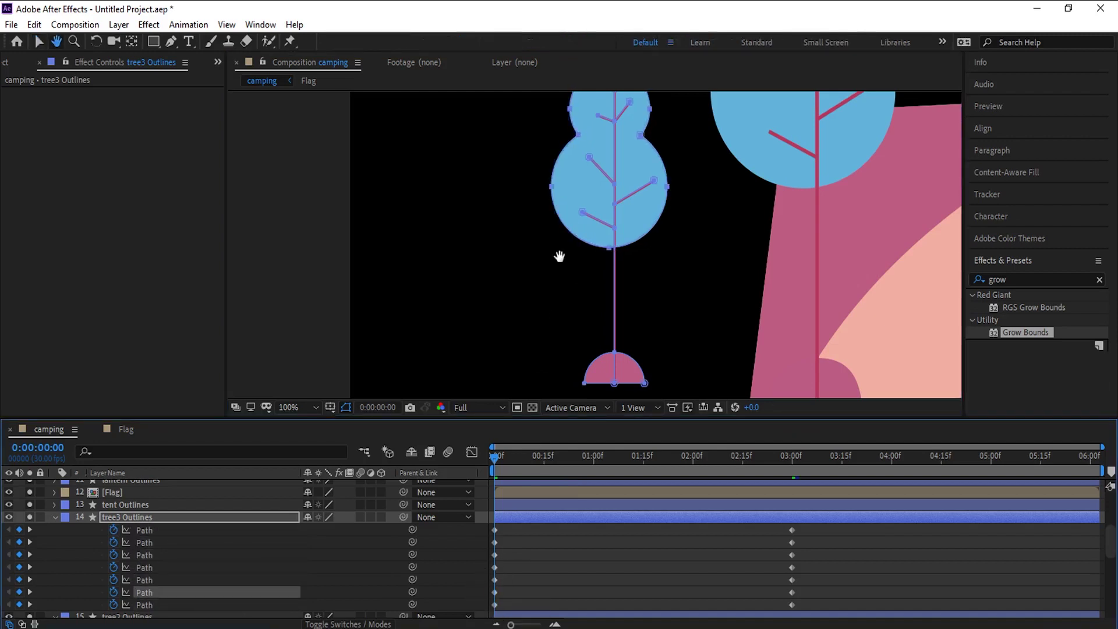
pyautogui.moveTo(559, 256); pyautogui.dragTo(530, 351)
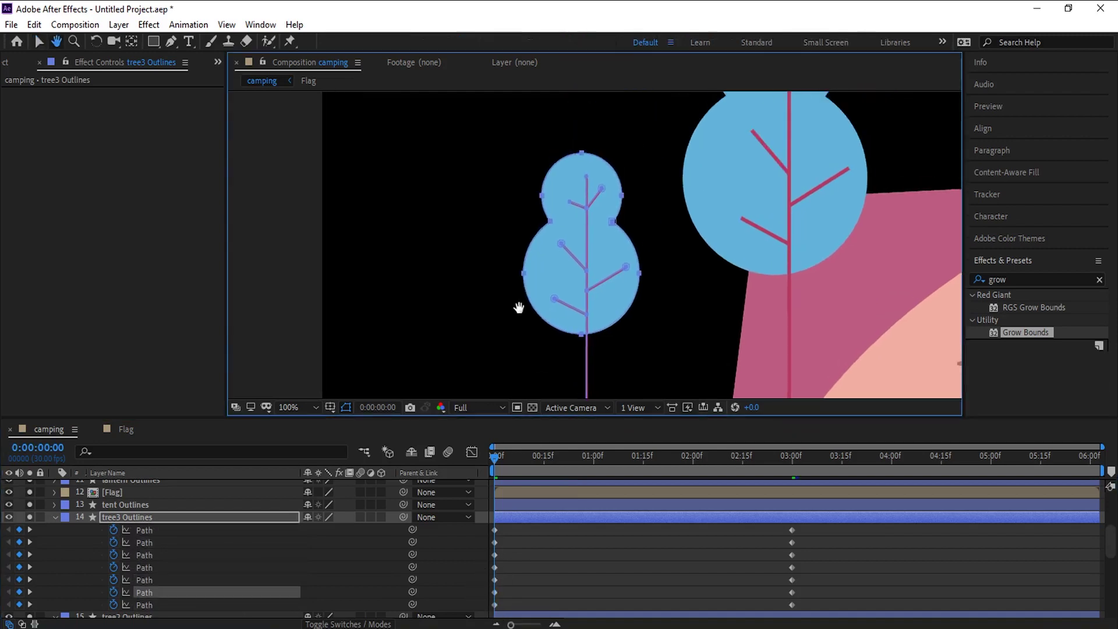
pyautogui.click(551, 308)
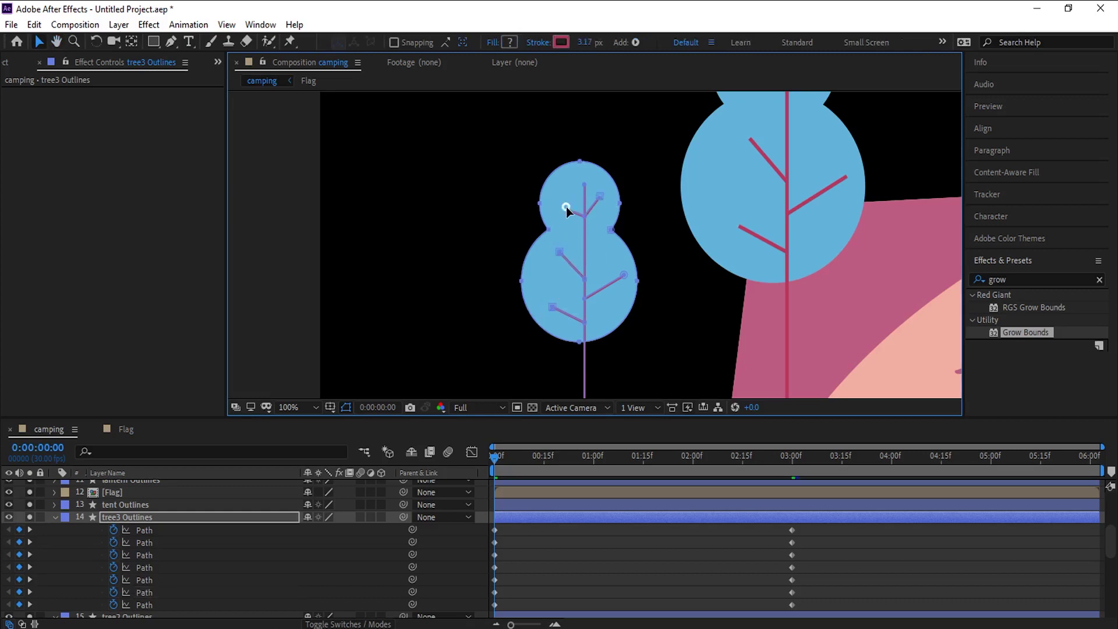
pyautogui.press('Right')
pyautogui.press('Right')
# - At 3:00, select all of tree3's path keyframes and move the whole tree right, further behind the tent
pyautogui.scroll(-2, 617, 278)
pyautogui.moveTo(728, 466); pyautogui.dragTo(793, 474)
pyautogui.moveTo(806, 525); pyautogui.dragTo(779, 605)
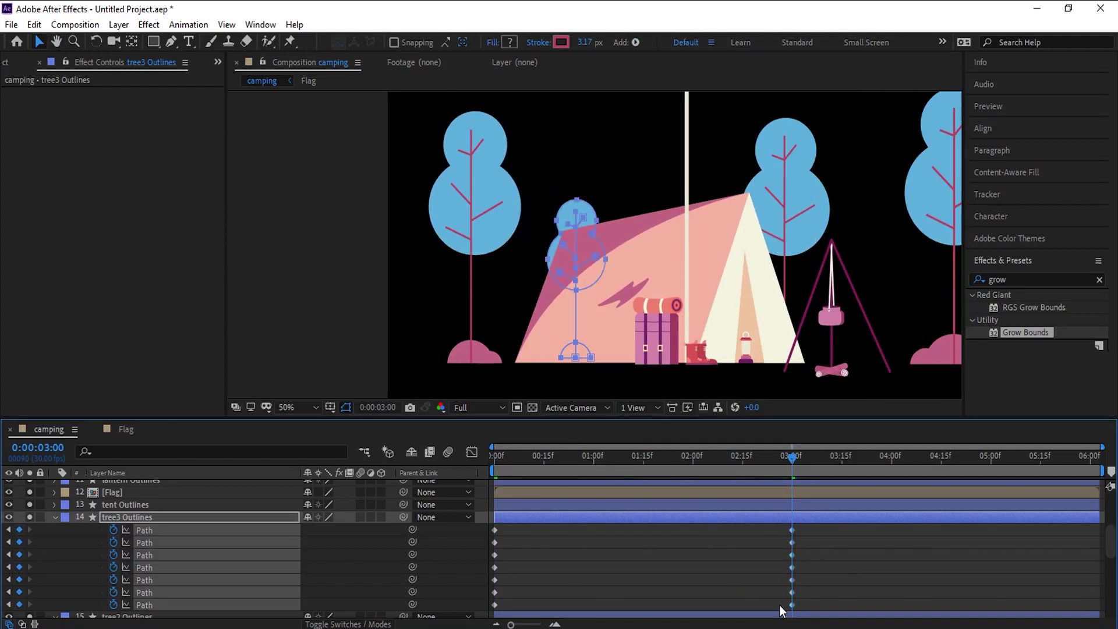
pyautogui.press('h')
pyautogui.moveTo(776, 302); pyautogui.dragTo(729, 292)
pyautogui.press('v')
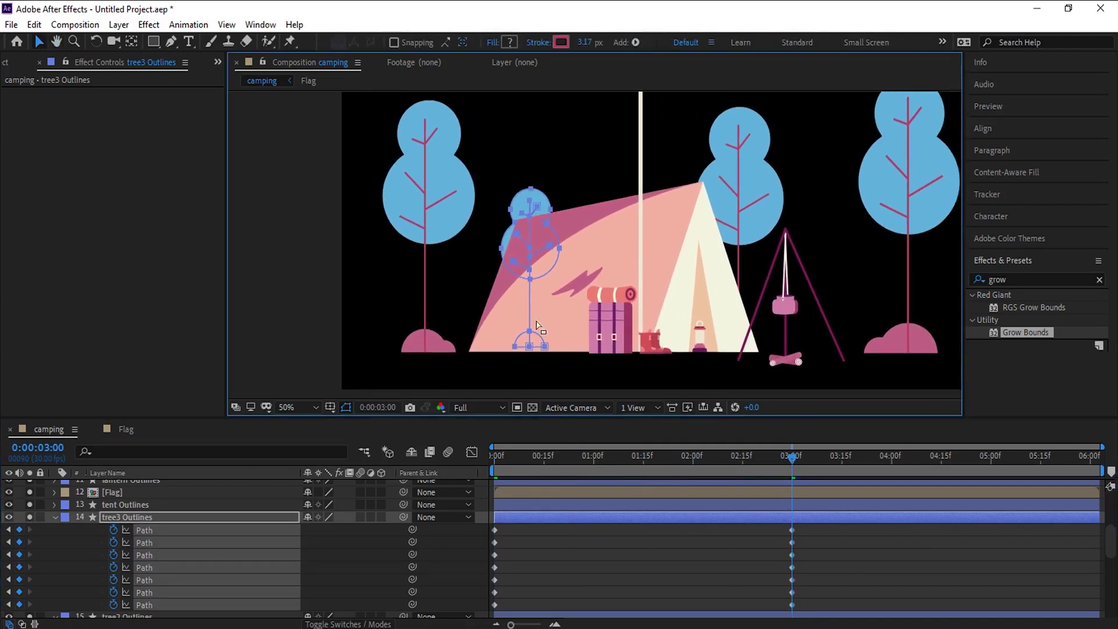
# - At 0:00, select all of tree4's path keyframes and scale the tree up very slightly
pyautogui.moveTo(519, 458); pyautogui.dragTo(434, 472)
pyautogui.click(567, 201)
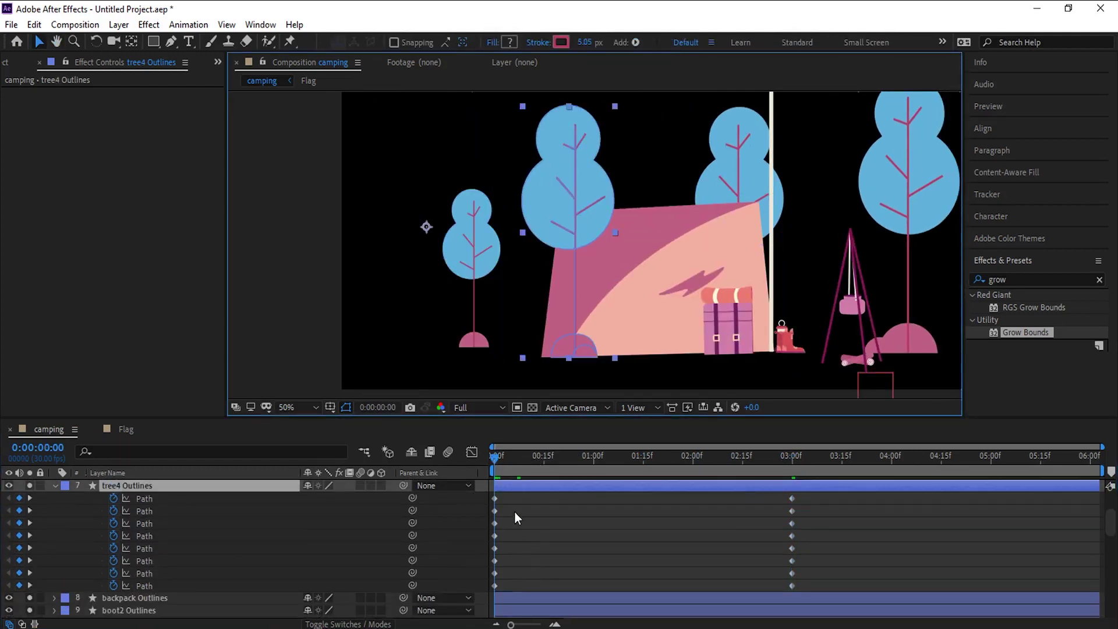
pyautogui.moveTo(508, 495); pyautogui.dragTo(491, 588)
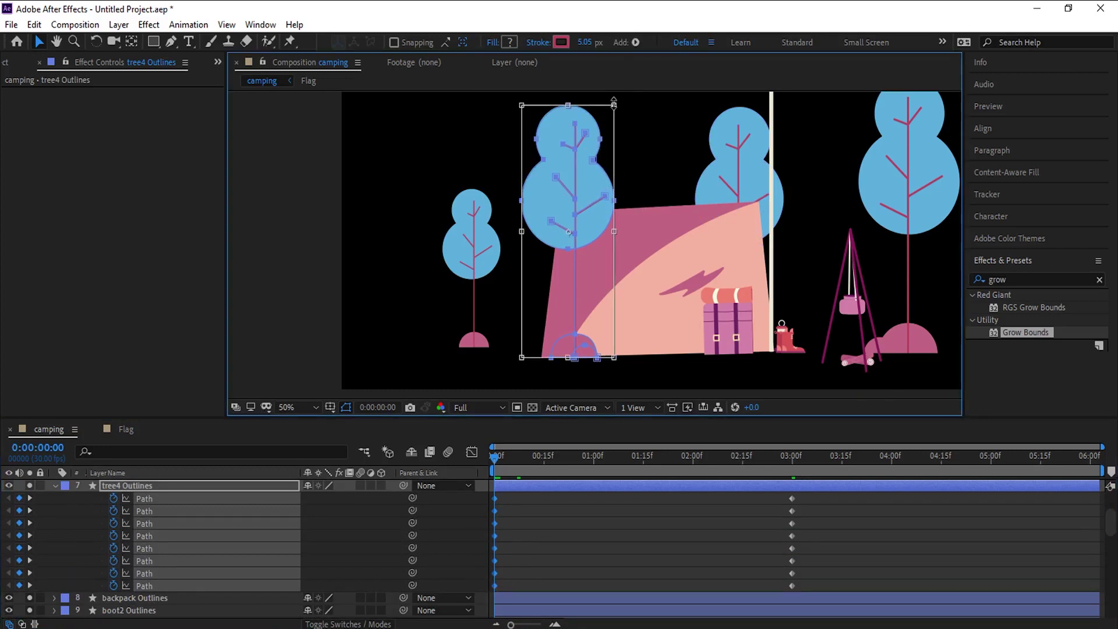
pyautogui.moveTo(613, 104); pyautogui.dragTo(615, 132)
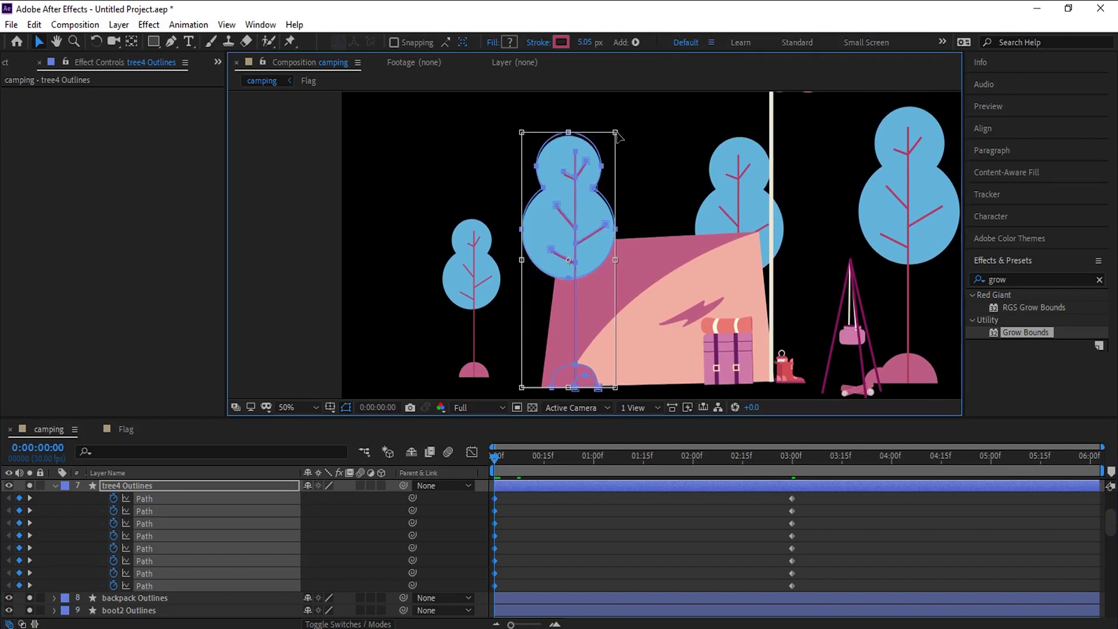
pyautogui.click(546, 534)
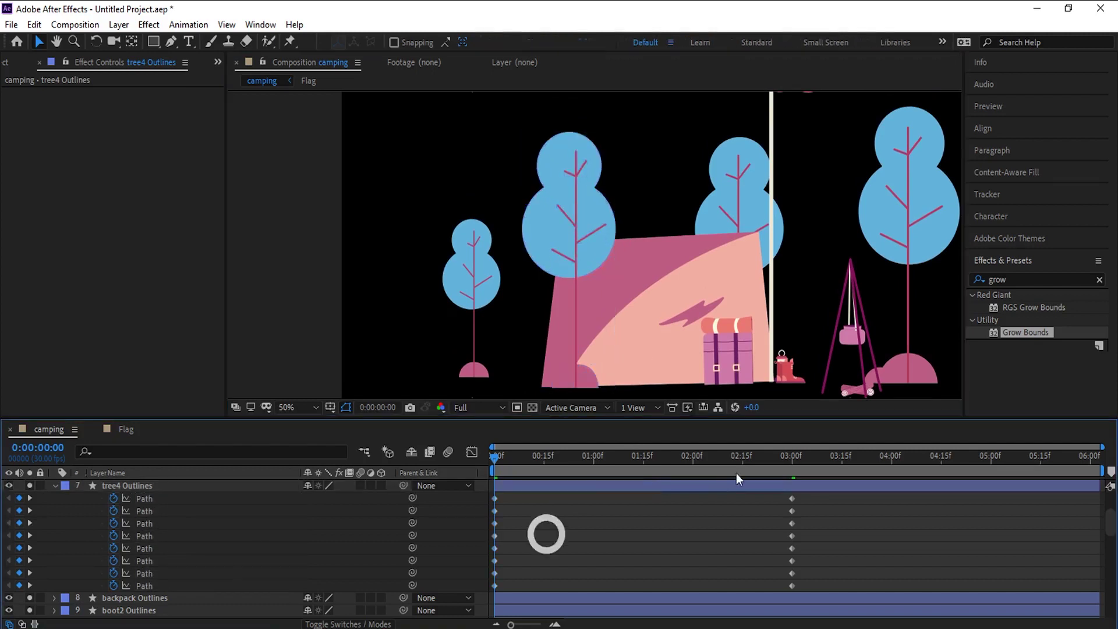
# - At 0:00, select all of tree1's path keyframes and move the whole tree left, between the flagpole and the campfire tripod
pyautogui.scroll(-1, 644, 262)
pyautogui.moveTo(644, 262); pyautogui.dragTo(575, 260)
pyautogui.scroll(-10, 553, 508)
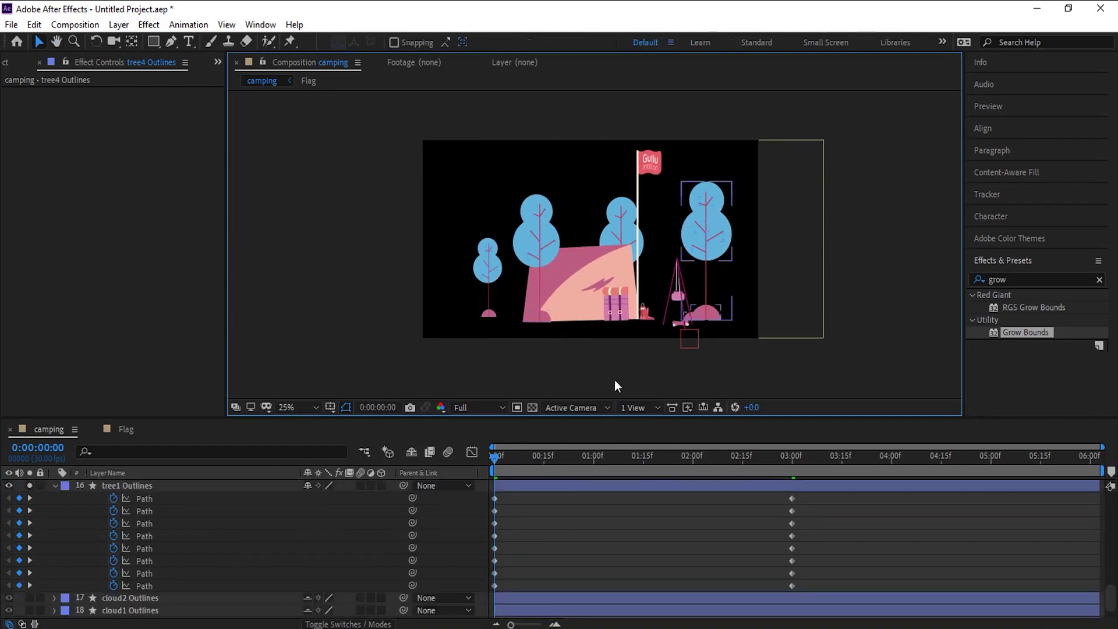
pyautogui.click(513, 488)
pyautogui.scroll(1, 772, 315)
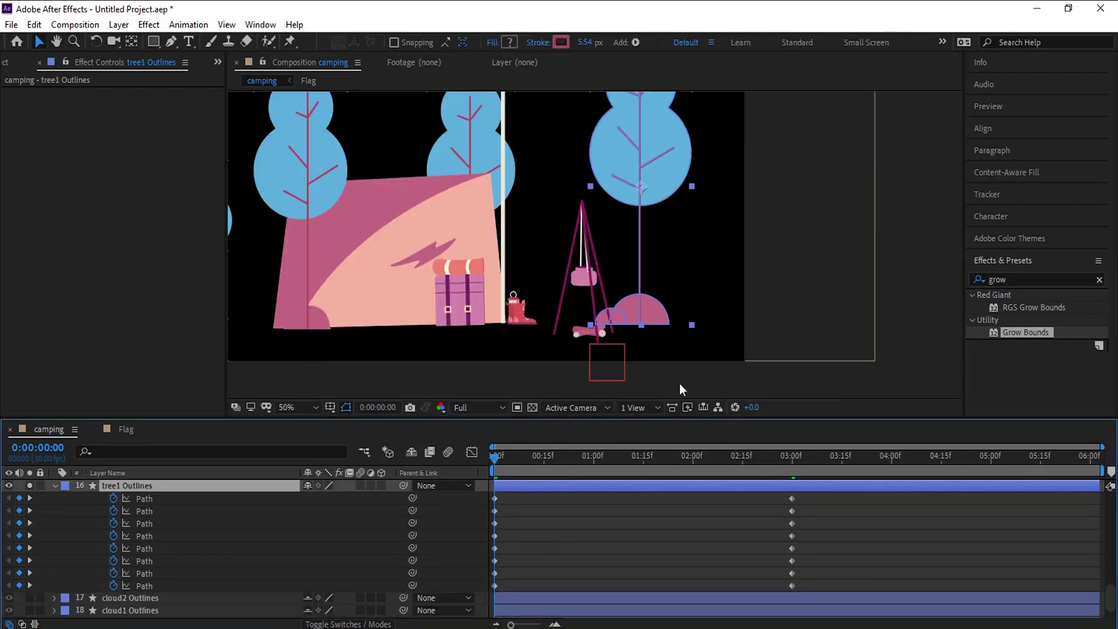
pyautogui.moveTo(502, 498); pyautogui.dragTo(489, 592)
pyautogui.hotkey('ctrl', 'z')
pyautogui.hotkey('shift', 'Left')
pyautogui.hotkey('shift', 'Left')
pyautogui.hotkey('shift', 'Left')
pyautogui.hotkey('shift', 'Left')
pyautogui.hotkey('shift', 'Left')
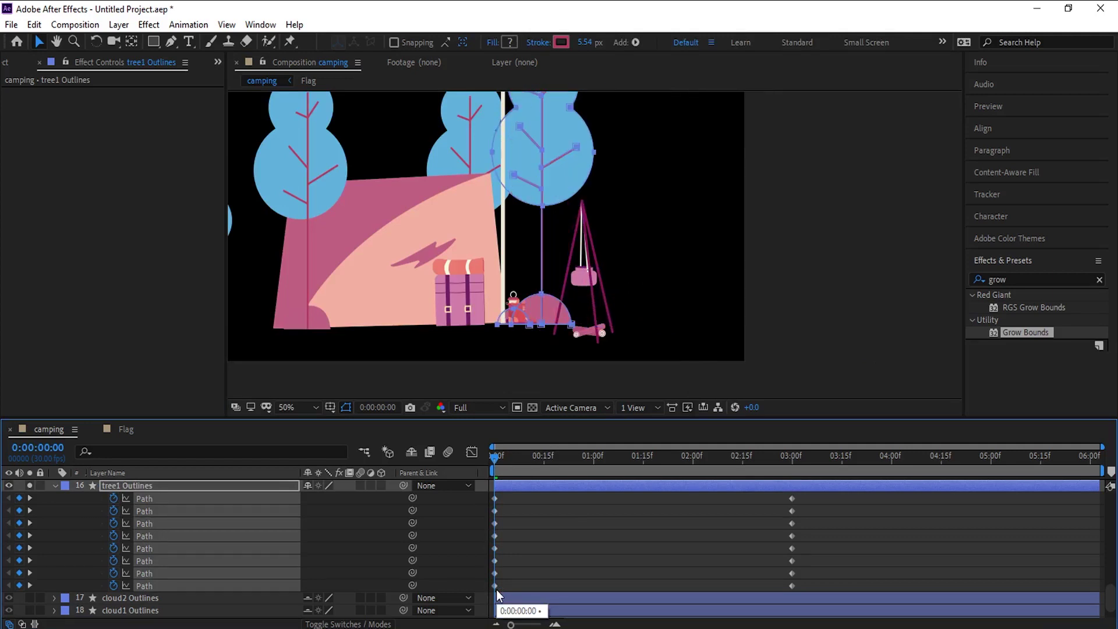
pyautogui.hotkey('shift', 'Right')
# - At 0:00, shift the small bush at tree1's base right so it sits within the large bush
pyautogui.scroll(4, 668, 244)
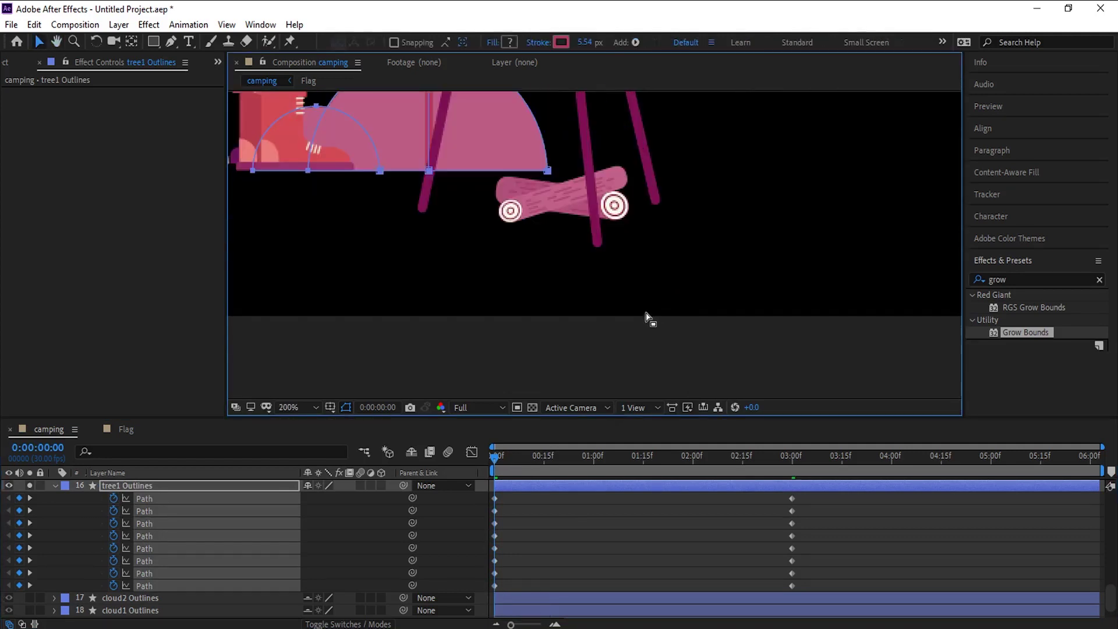
pyautogui.click(495, 564)
pyautogui.click(494, 573)
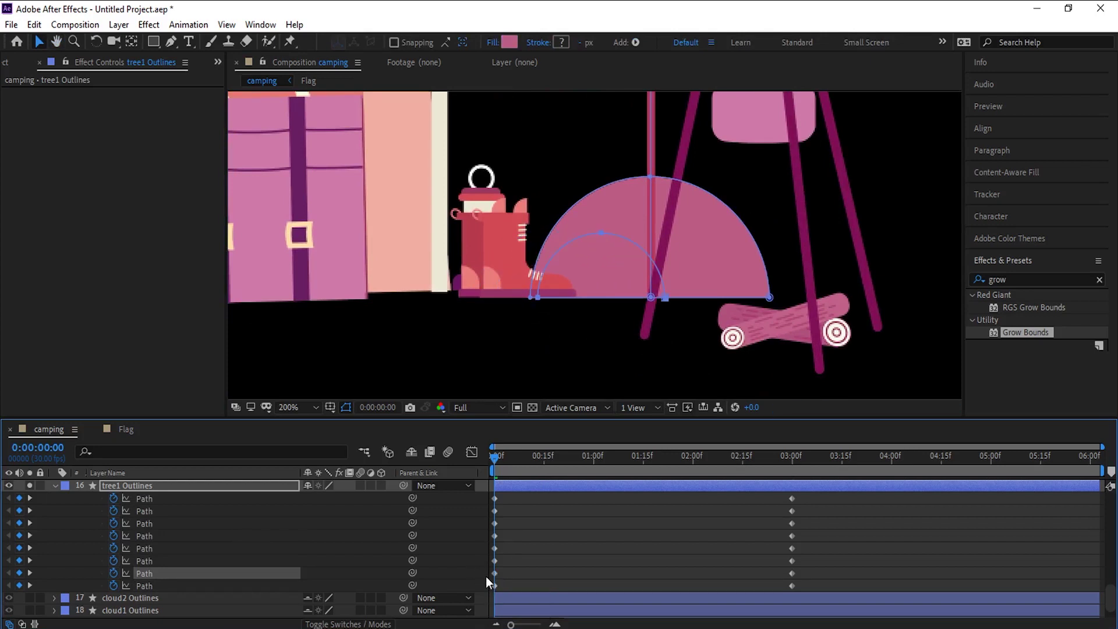
# - At 0:00, make tree1's large bush rounder by lengthening the upward curve handles of its two bottom corner points
pyautogui.click(495, 586)
pyautogui.moveTo(513, 280); pyautogui.dragTo(556, 317)
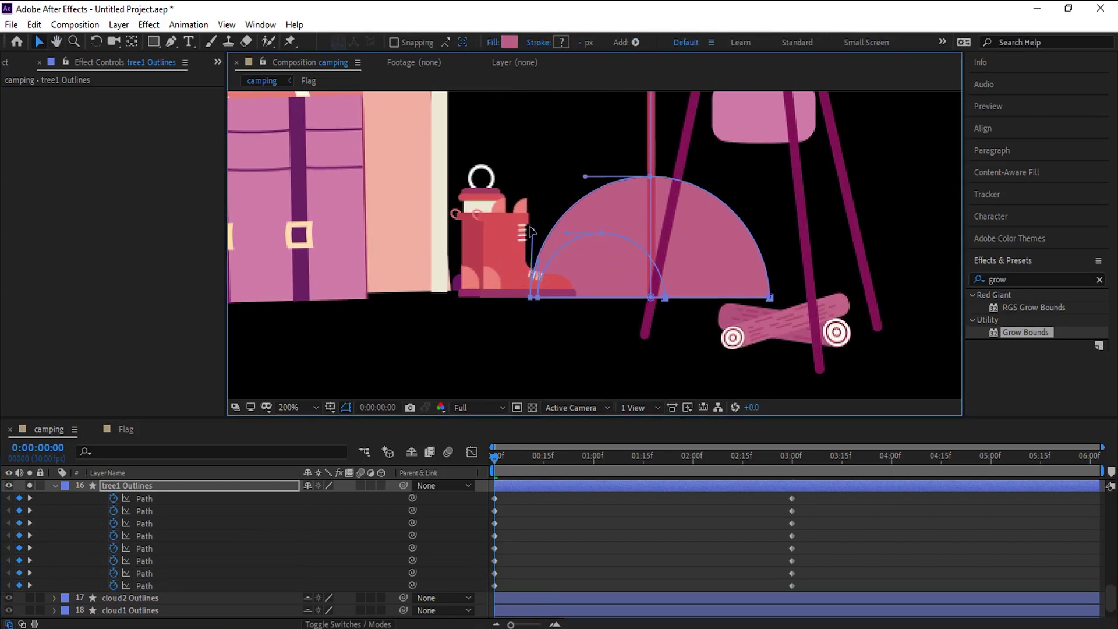
pyautogui.moveTo(769, 297); pyautogui.dragTo(766, 207)
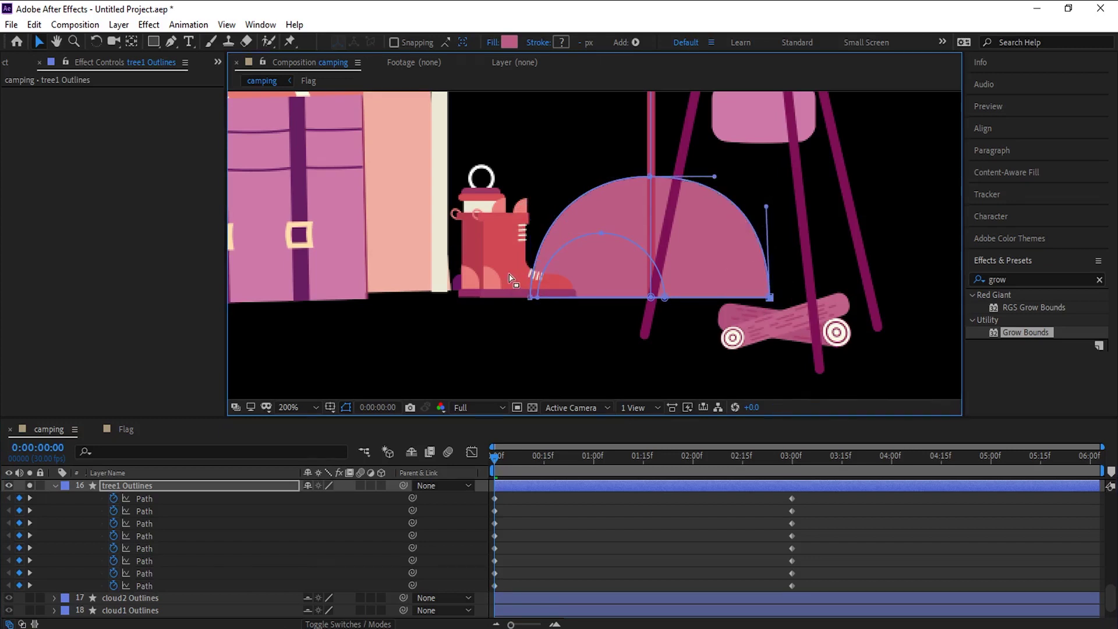
pyautogui.click(531, 297)
pyautogui.moveTo(533, 219); pyautogui.dragTo(533, 207)
# - At 0:00, shift tree1's blue crown slightly left relative to its trunk
pyautogui.scroll(-1, 592, 265)
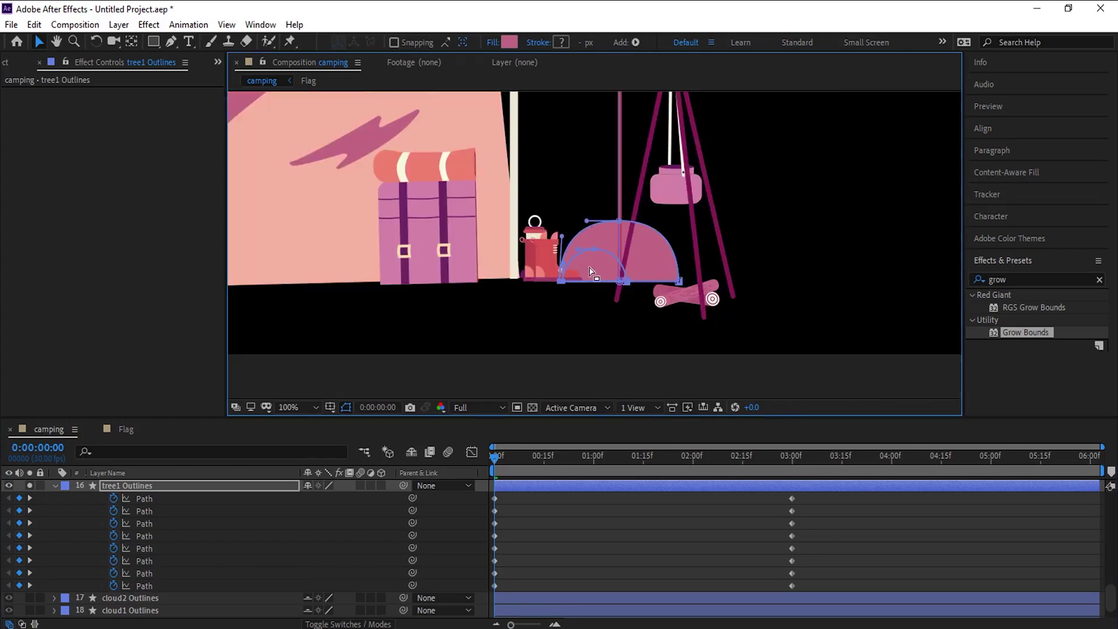
pyautogui.moveTo(638, 162); pyautogui.dragTo(649, 224)
pyautogui.scroll(-1, 648, 224)
pyautogui.moveTo(618, 175); pyautogui.dragTo(592, 312)
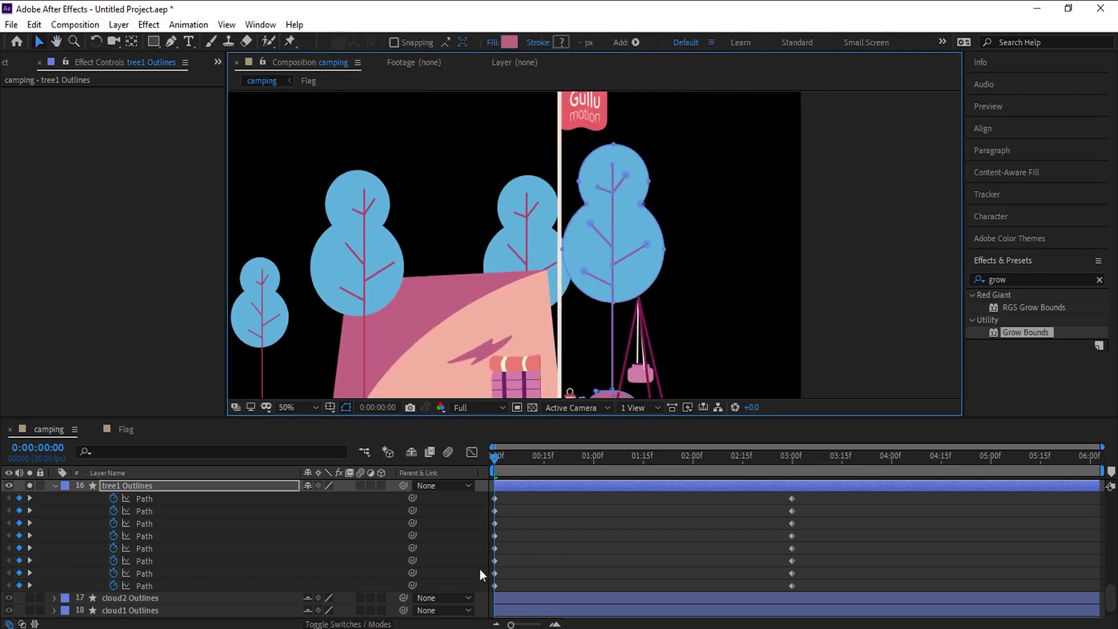
pyautogui.click(495, 560)
pyautogui.press('Right')
pyautogui.press('Right')
pyautogui.press('Right')
pyautogui.press('Right')
pyautogui.press('Right')
pyautogui.press('Right')
pyautogui.press('Right')
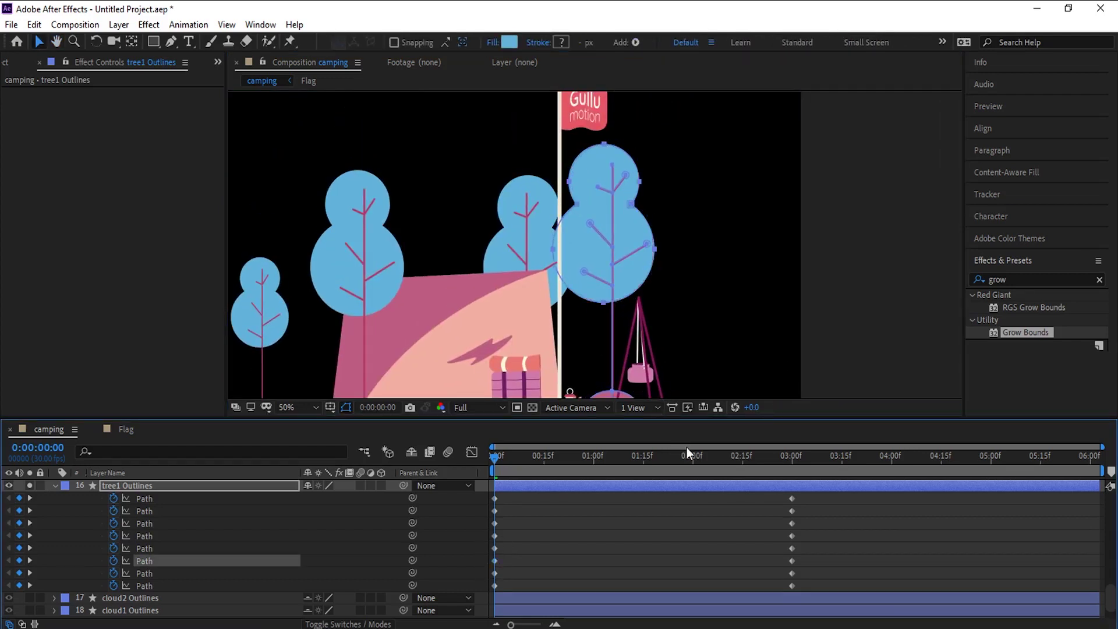
# - At 3:00, shift tree1's blue crown slightly right relative to its trunk, and return to 0:00
pyautogui.press('k')
pyautogui.hotkey('ctrl', 'z')
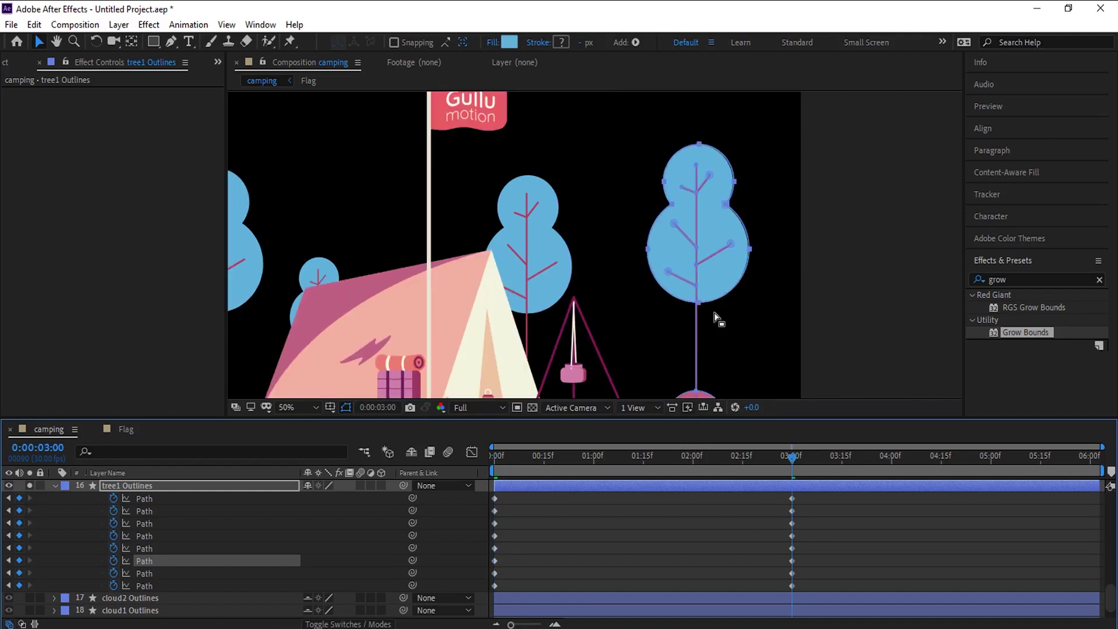
pyautogui.press('Right')
pyautogui.press('Right')
pyautogui.press('Right')
pyautogui.press('Right')
pyautogui.press('Right')
pyautogui.press('Right')
pyautogui.press('Right')
pyautogui.press('Right')
pyautogui.press('Right')
pyautogui.scroll(1, 714, 313)
pyautogui.moveTo(724, 275); pyautogui.dragTo(710, 345)
pyautogui.press('v')
pyautogui.moveTo(613, 452); pyautogui.dragTo(445, 472)
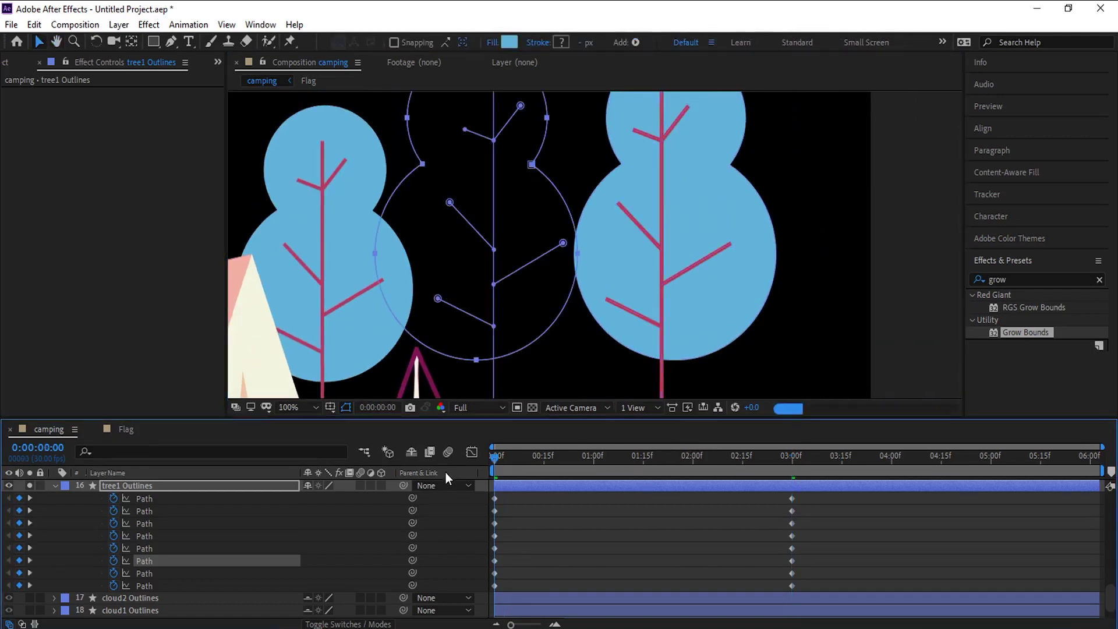
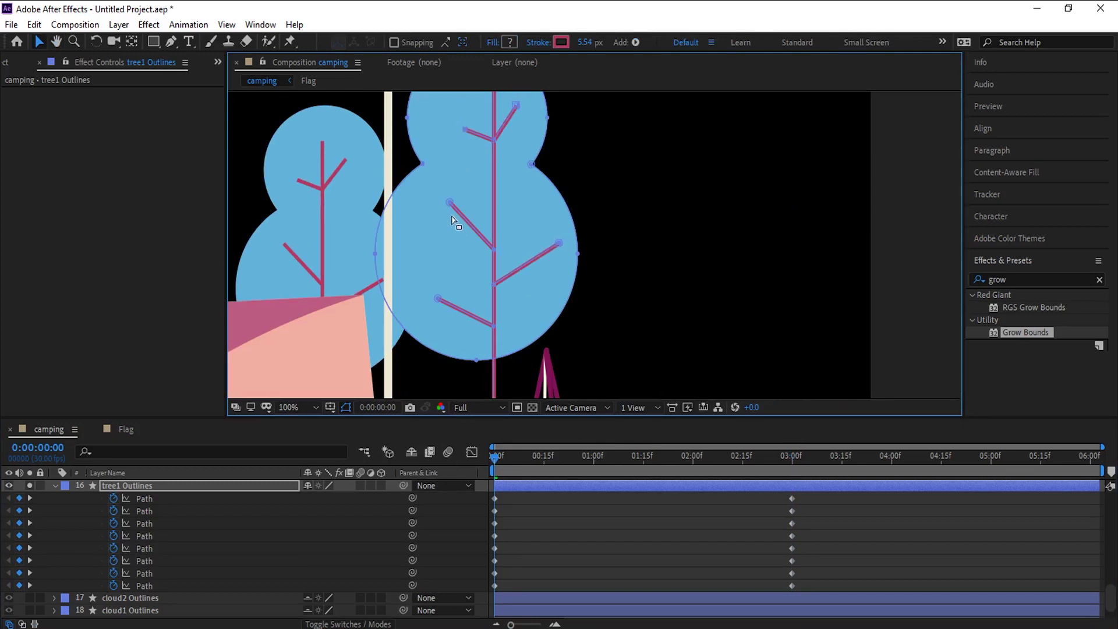
# - At 0:00, nudge the tips of tree1's left-hand branches slightly right toward the trunk, and check the animation's opening
pyautogui.press('Right')
pyautogui.press('Right')
pyautogui.press('Right')
pyautogui.press('Right')
pyautogui.press('Right')
pyautogui.press('Right')
pyautogui.press('Right')
pyautogui.press('Right')
pyautogui.press('Right')
pyautogui.press('Right')
pyautogui.press('Right')
pyautogui.scroll(-2, 574, 257)
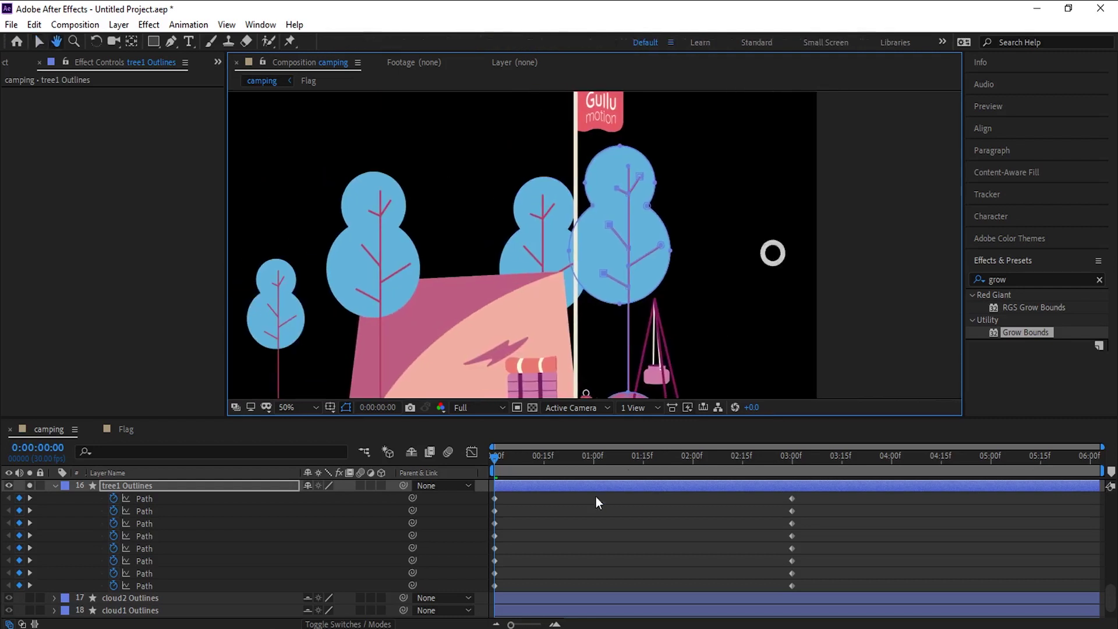
pyautogui.click(596, 496)
pyautogui.press('space')
pyautogui.moveTo(549, 460); pyautogui.dragTo(453, 486)
# - At 0:00, shift all of tree2's paths left so the tree stands behind the middle of the tent
pyautogui.scroll(2, 505, 514)
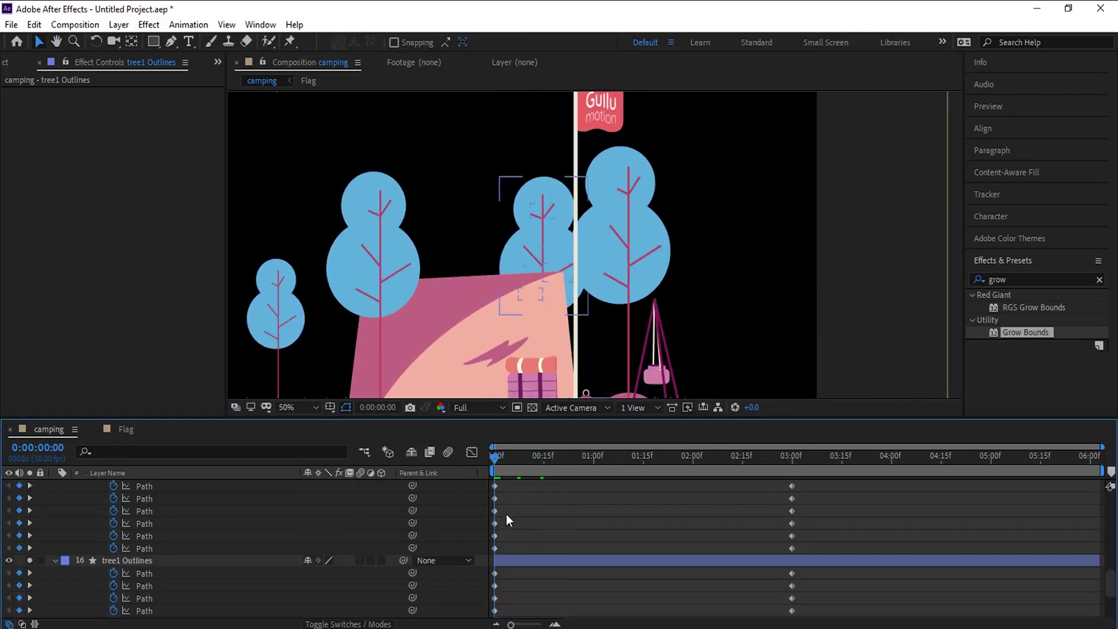
pyautogui.click(495, 511)
pyautogui.scroll(1, 506, 526)
pyautogui.moveTo(505, 525); pyautogui.dragTo(485, 586)
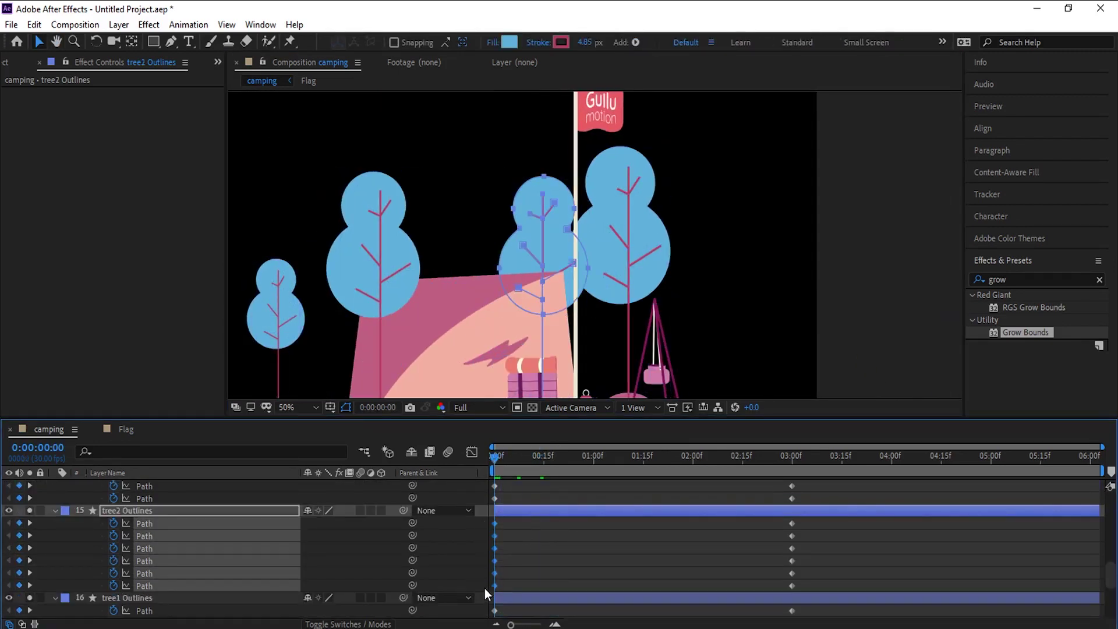
pyautogui.hotkey('shift', 'Left')
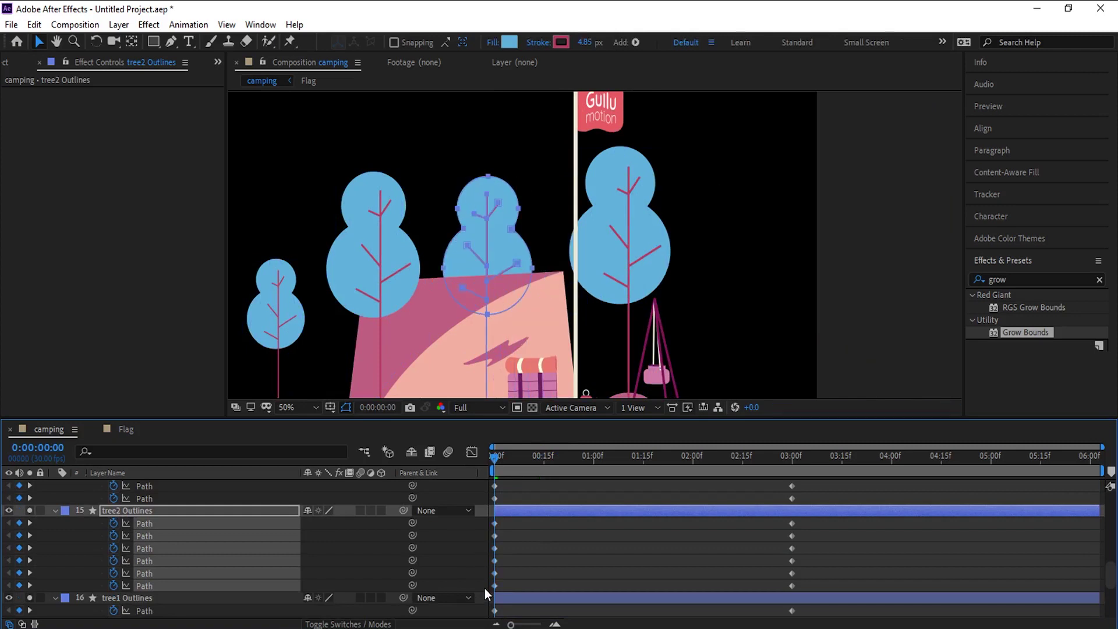
pyautogui.hotkey('shift', 'Left')
# - At 0:00, scale all of tree2's paths down slightly with free transform
pyautogui.moveTo(549, 263); pyautogui.dragTo(579, 214)
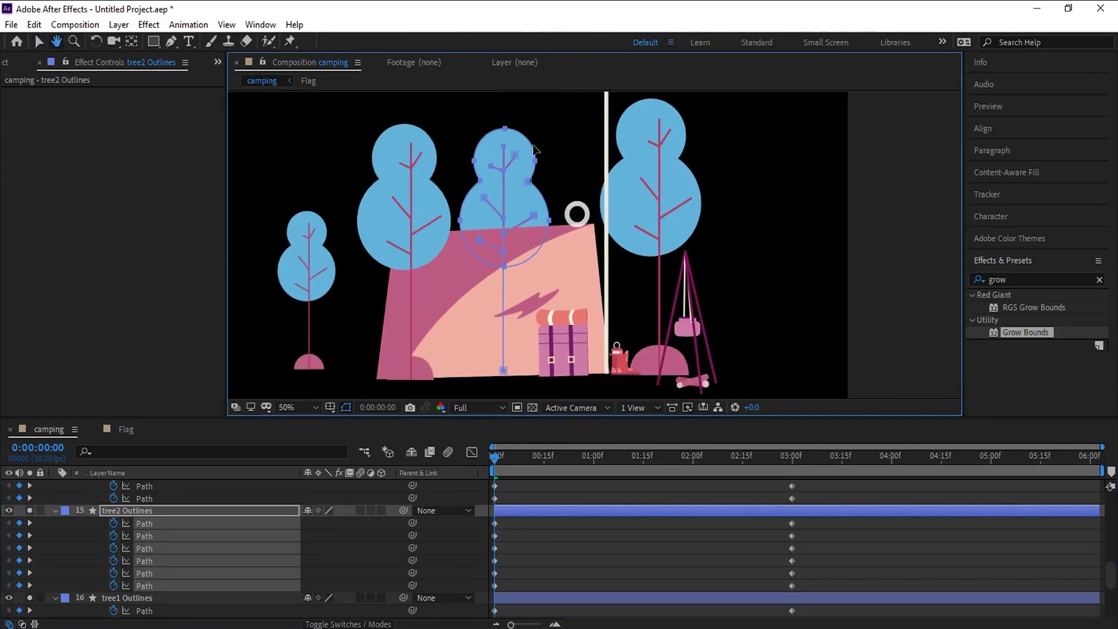
pyautogui.hotkey('ctrl', 't')
pyautogui.moveTo(550, 125); pyautogui.dragTo(546, 135)
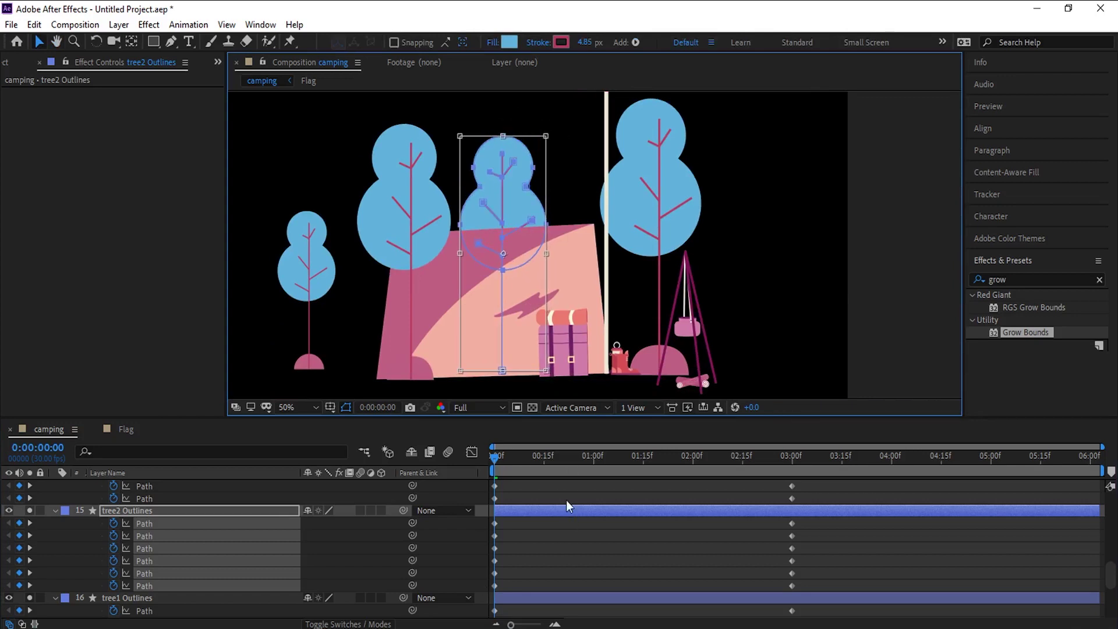
# - At 0:00, shift tree2's blue crown slightly left relative to its trunk and compare it with the 3:00 keyframe
pyautogui.click(501, 526)
pyautogui.click(494, 585)
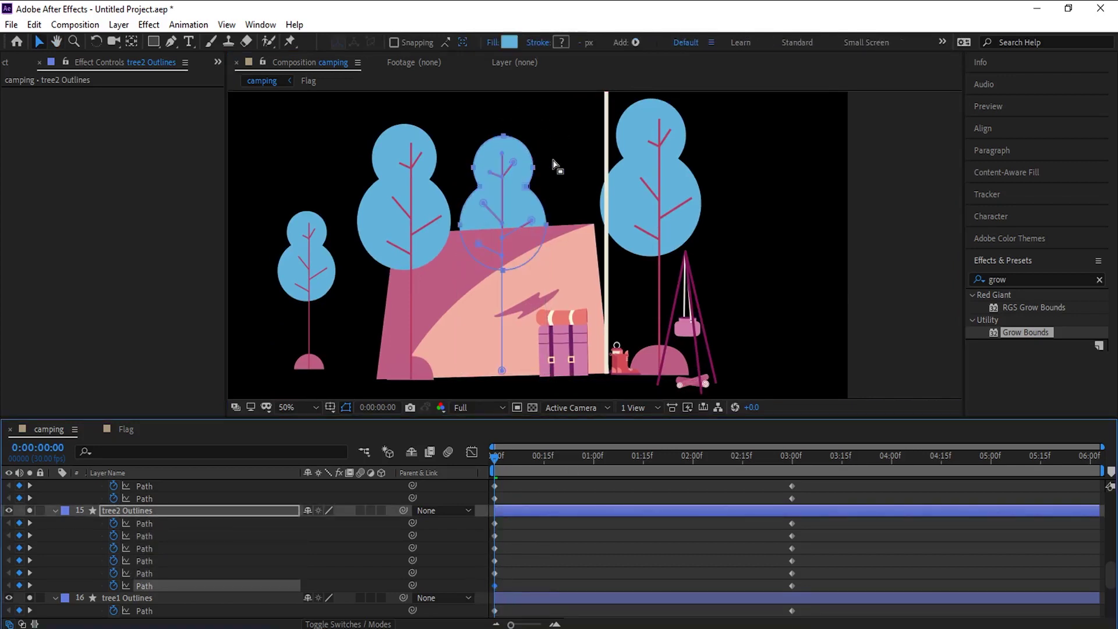
pyautogui.press('Left')
pyautogui.press('Left')
pyautogui.press('Left')
pyautogui.press('Left')
pyautogui.press('Left')
pyautogui.press('Left')
pyautogui.press('Left')
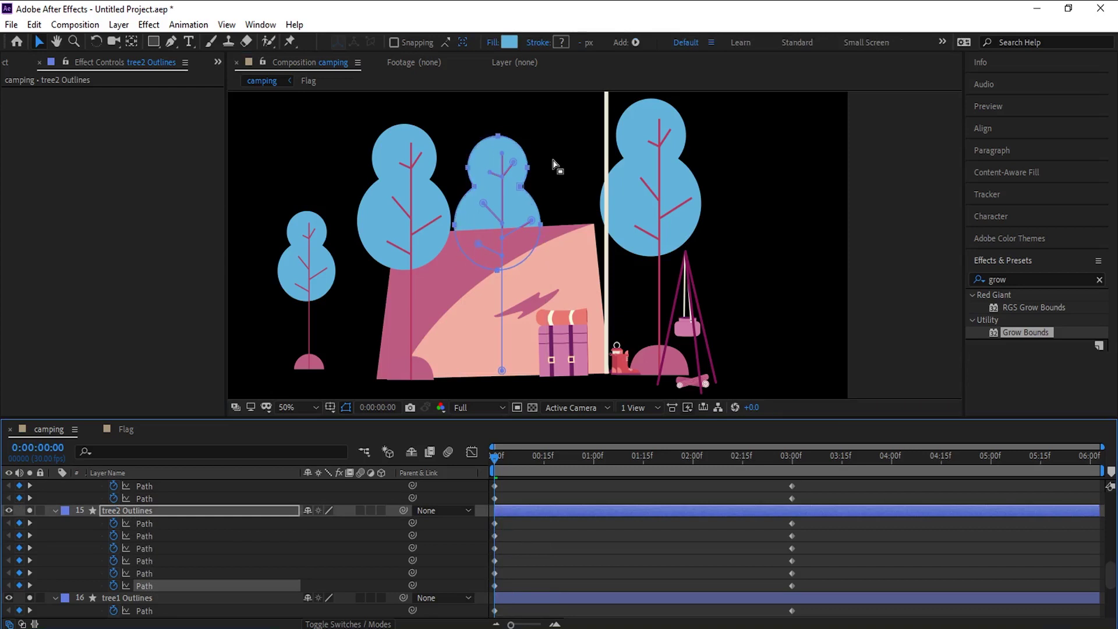
pyautogui.press('k')
pyautogui.press('j')
# - At 0:00, nudge the tips of tree2's right-hand branches slightly left toward the trunk
pyautogui.scroll(2, 536, 172)
pyautogui.click(536, 269)
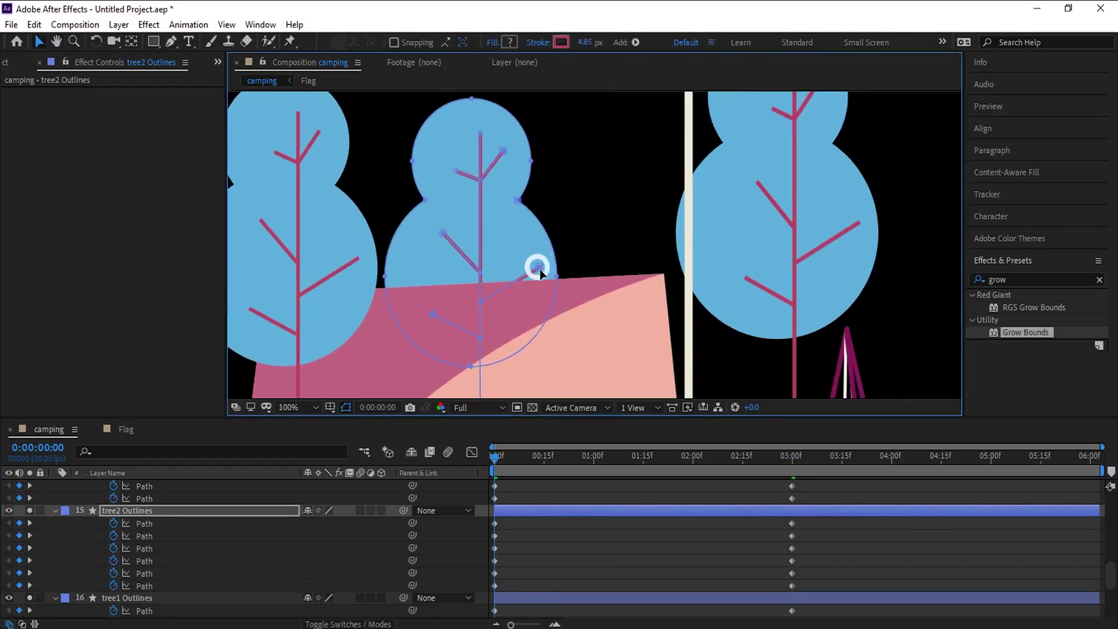
pyautogui.press('Left')
pyautogui.press('Left')
pyautogui.press('Left')
pyautogui.press('Left')
pyautogui.press('Left')
pyautogui.scroll(-4, 506, 233)
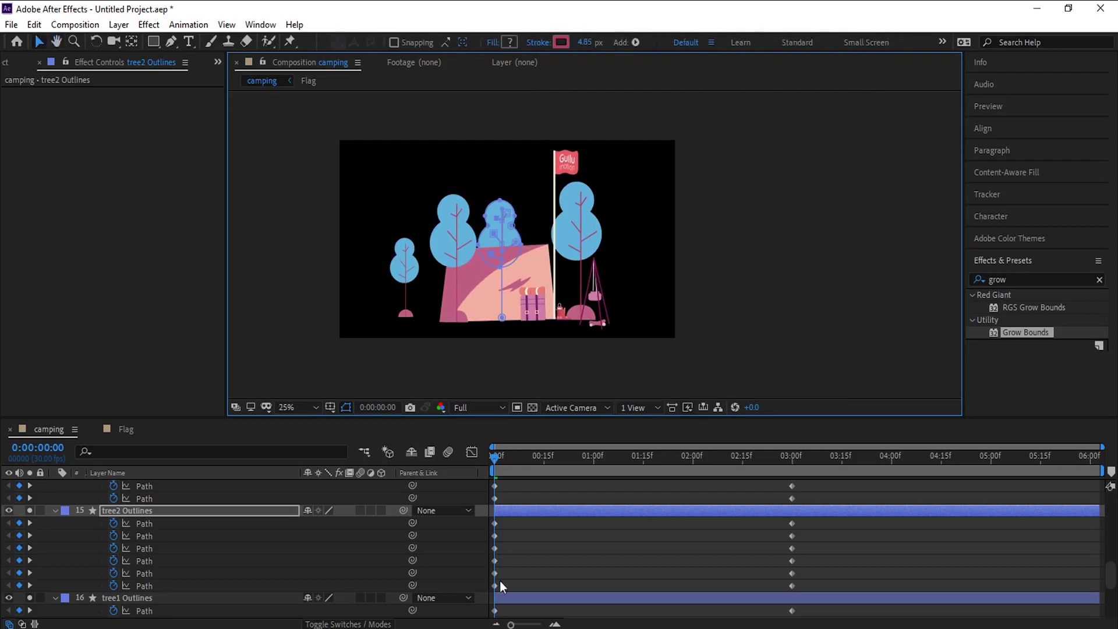
# - At 3:00, clear the project item search and add the Campfire composition from the Fire folder directly above the firewood layer
pyautogui.click(500, 584)
pyautogui.moveTo(509, 459); pyautogui.dragTo(797, 464)
pyautogui.scroll(2, 584, 352)
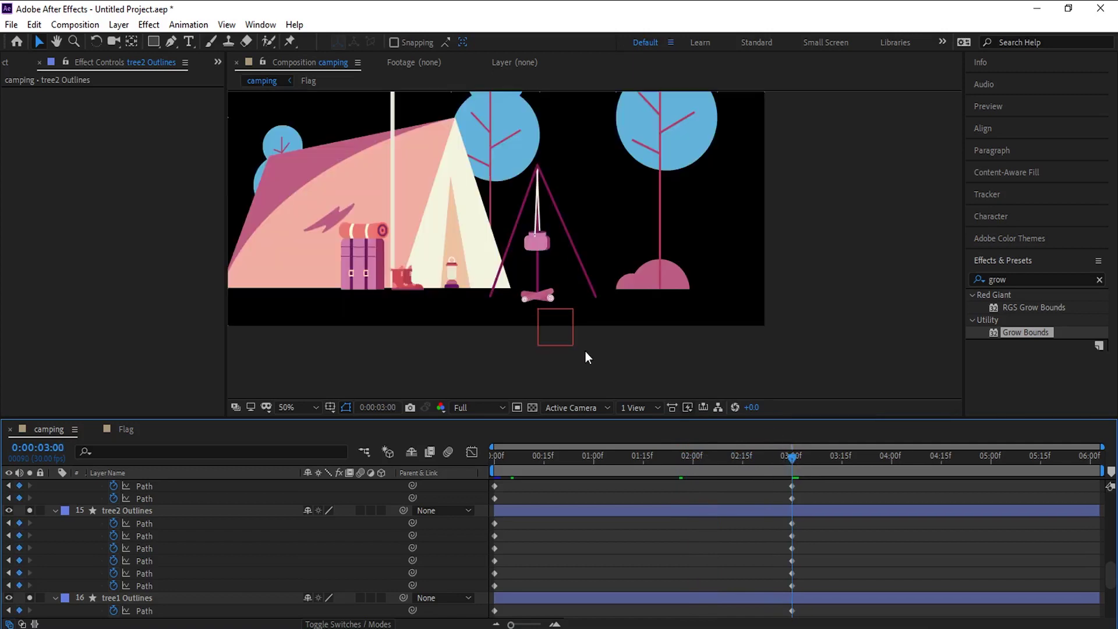
pyautogui.moveTo(481, 277); pyautogui.dragTo(517, 319)
pyautogui.click(11, 62)
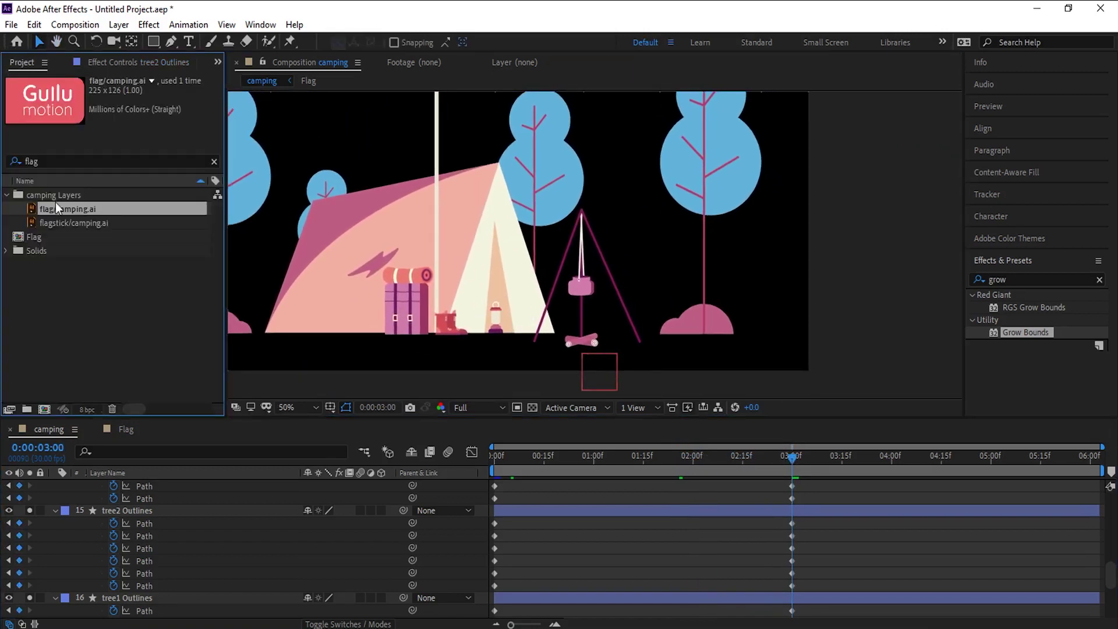
pyautogui.click(39, 161)
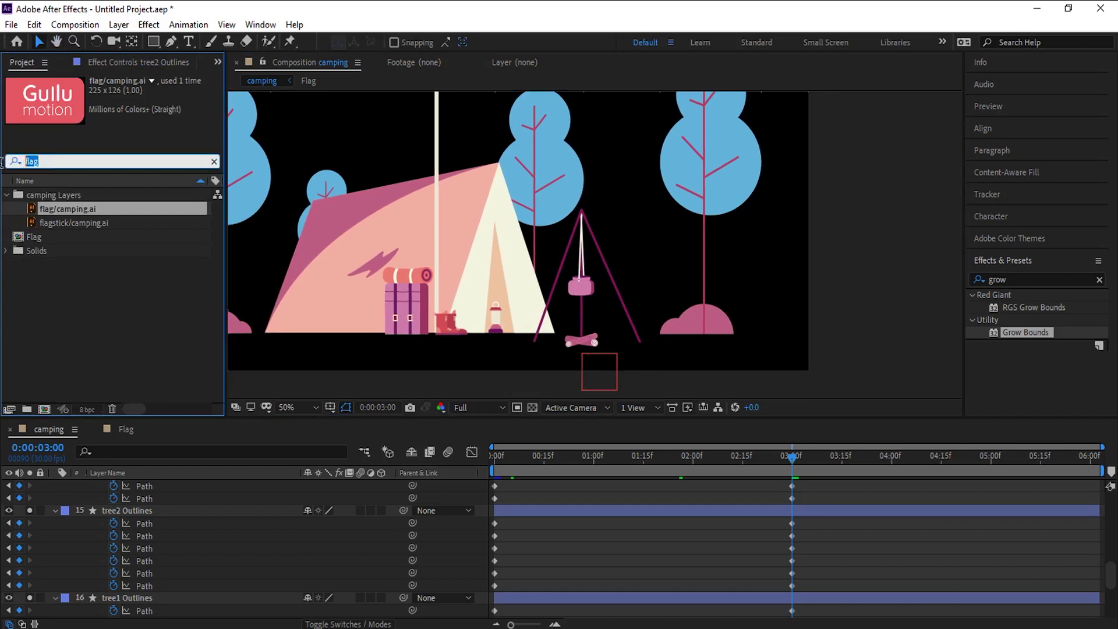
pyautogui.press('BackSpace')
pyautogui.click(45, 349)
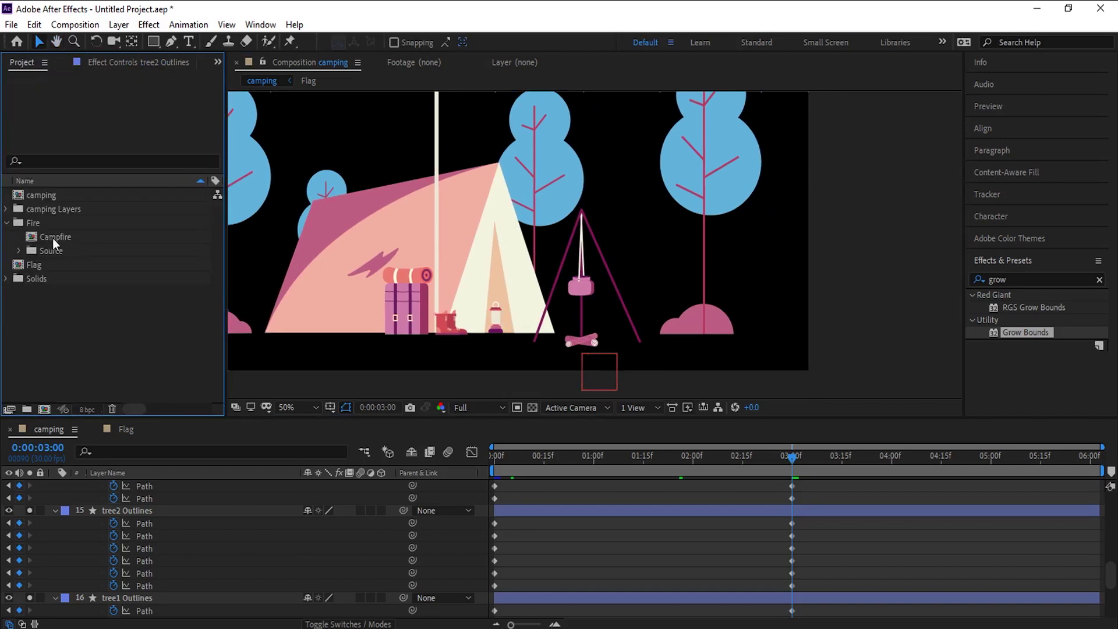
pyautogui.moveTo(52, 239); pyautogui.dragTo(175, 527)
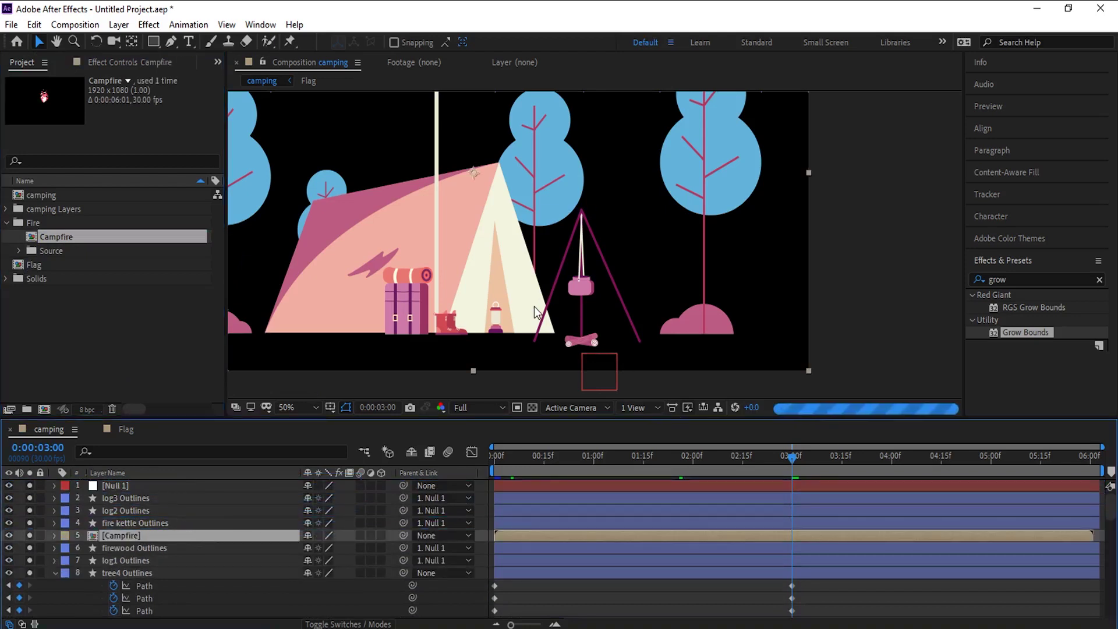
# - Move the Campfire layer beneath the kettle at the tripod's centre and set its scale to 34%
pyautogui.moveTo(496, 277); pyautogui.dragTo(585, 400)
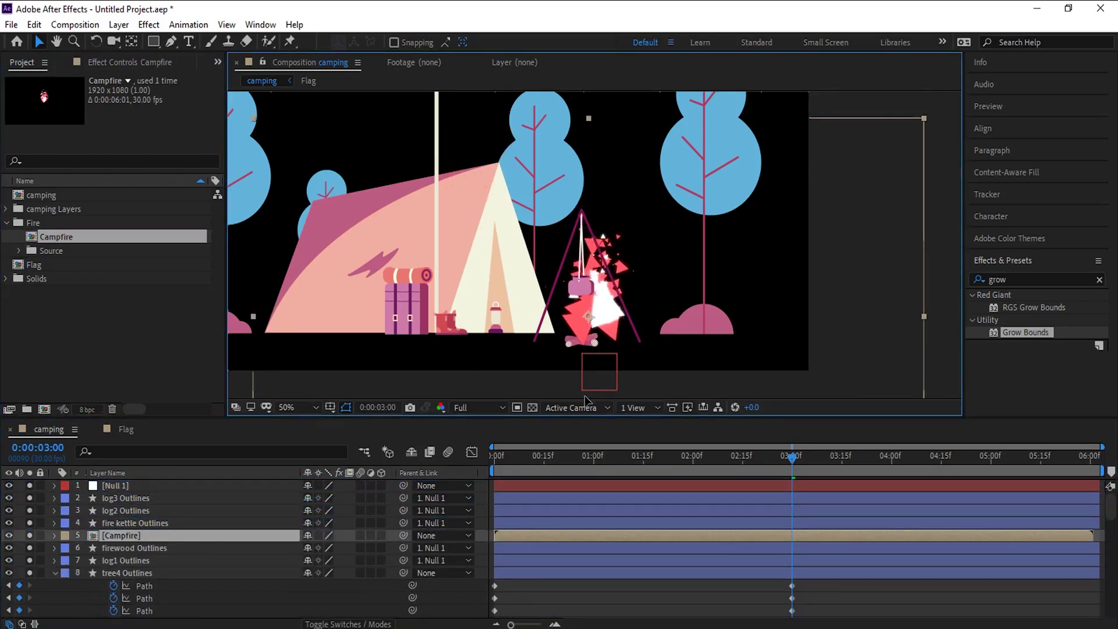
pyautogui.press('s')
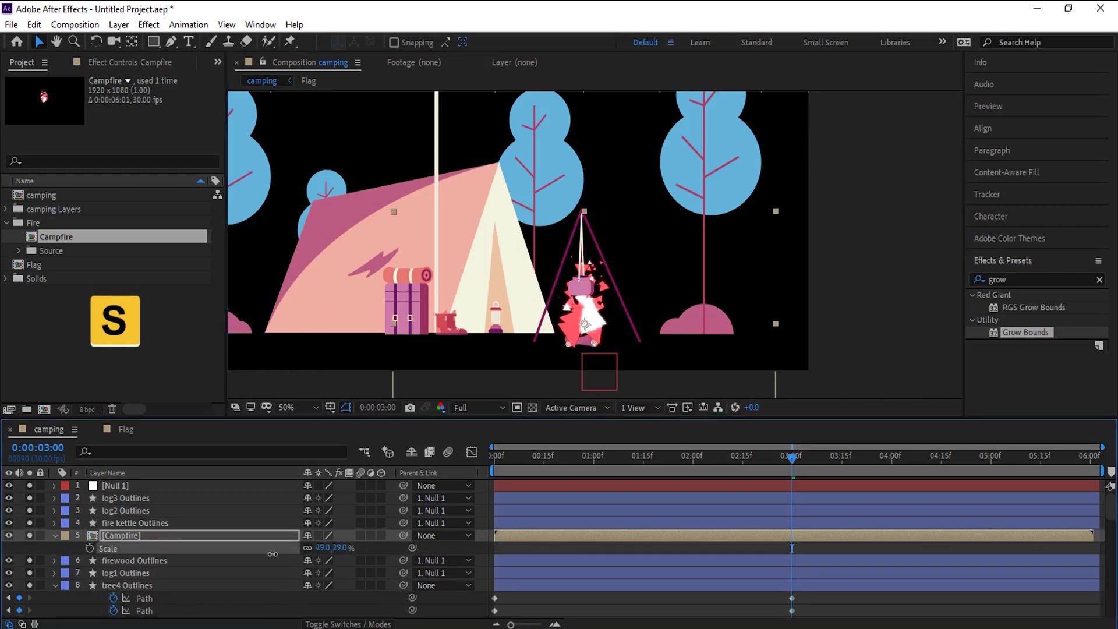
pyautogui.moveTo(272, 554); pyautogui.dragTo(277, 557)
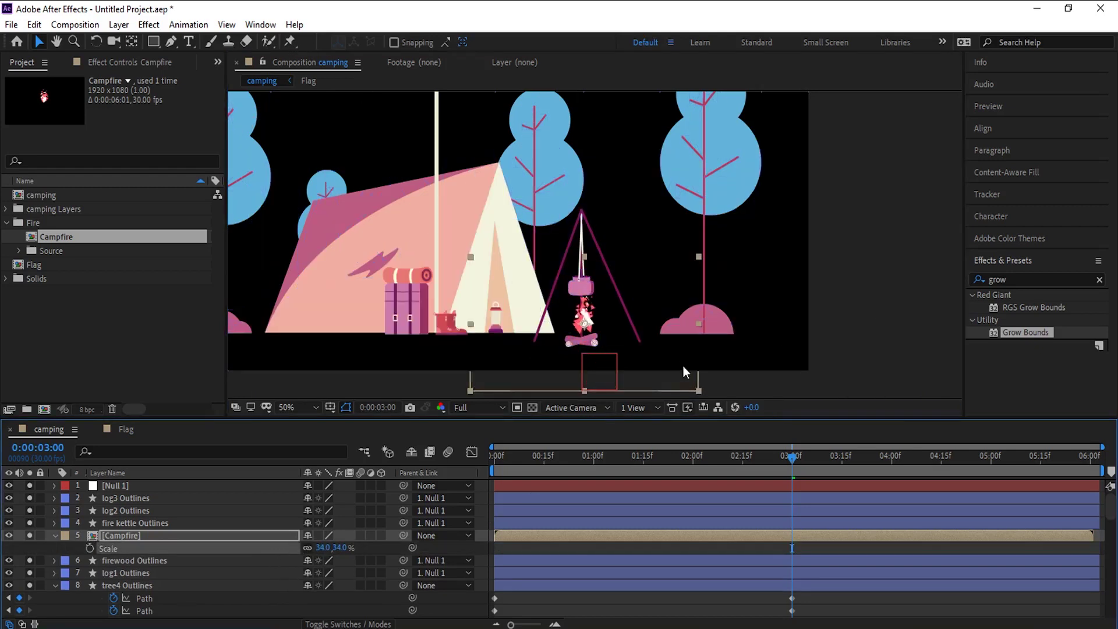
# - Parent the Campfire layer to Null 1 and lower the flames so they sit on the firewood logs
pyautogui.scroll(2, 683, 365)
pyautogui.moveTo(401, 544); pyautogui.dragTo(123, 486)
pyautogui.scroll(2, 553, 341)
pyautogui.moveTo(492, 346); pyautogui.dragTo(649, 330)
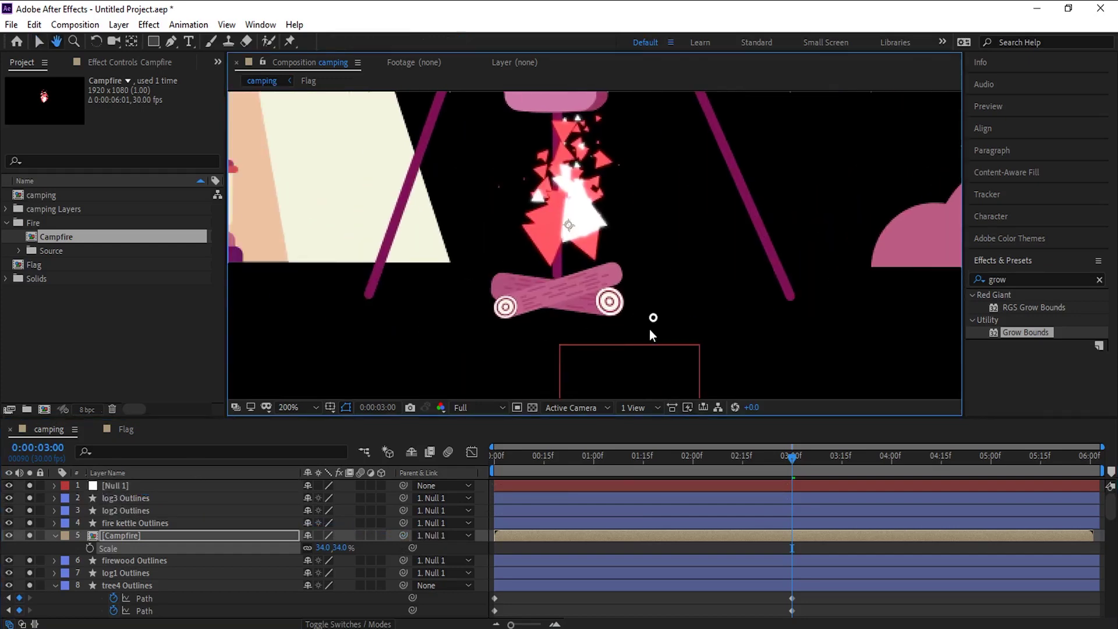
pyautogui.scroll(1, 645, 334)
pyautogui.scroll(-1, 528, 248)
pyautogui.moveTo(561, 215); pyautogui.dragTo(537, 331)
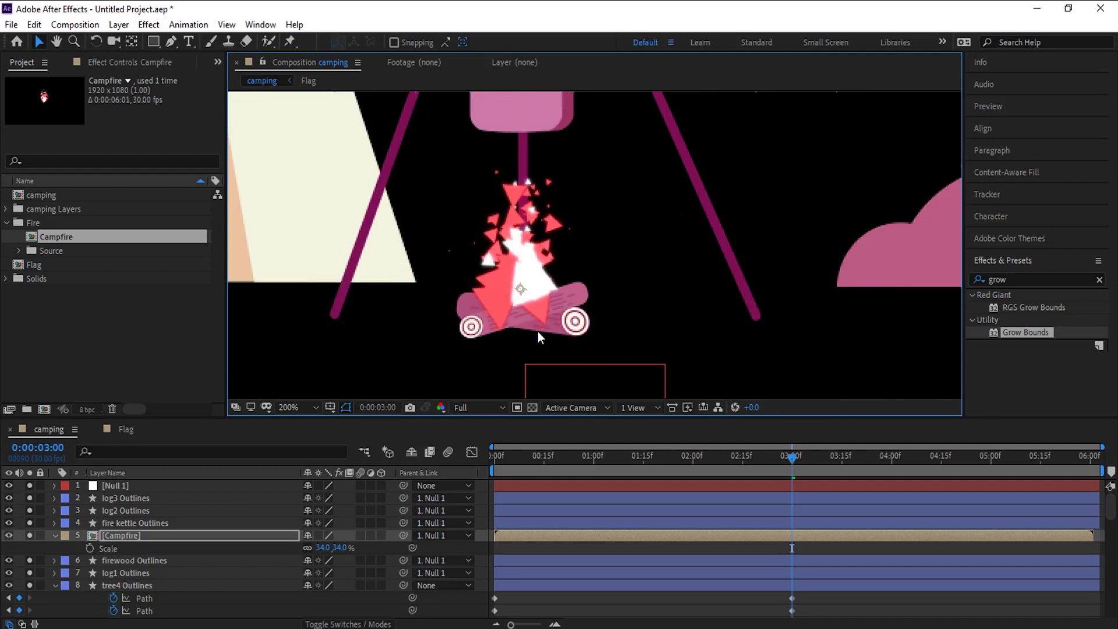
pyautogui.scroll(-2, 542, 331)
pyautogui.scroll(-2, 548, 331)
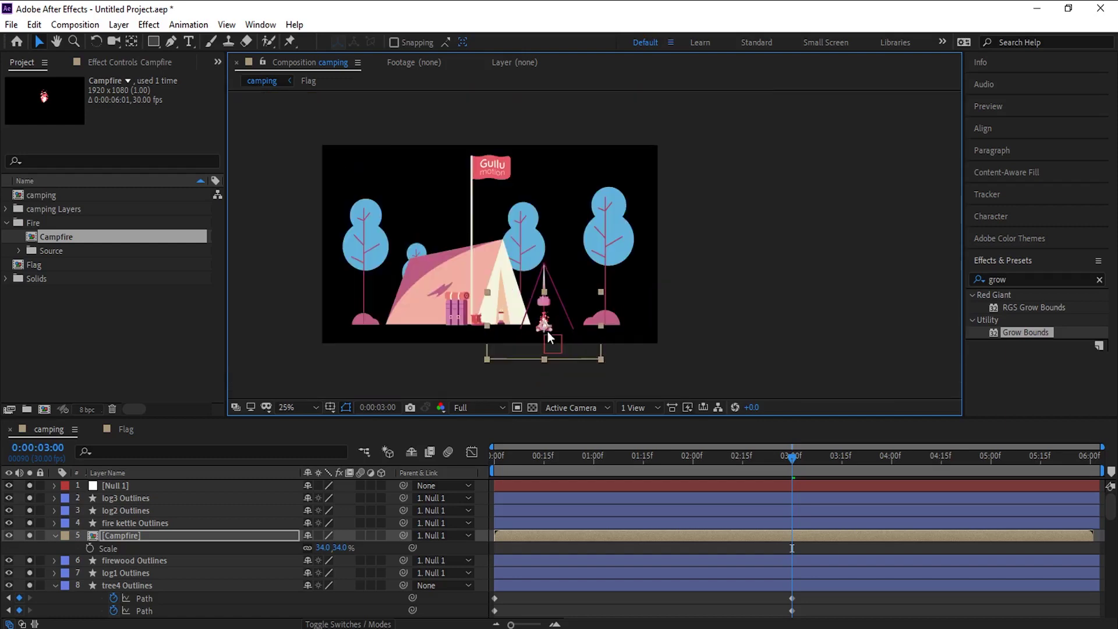
pyautogui.scroll(1, 548, 331)
pyautogui.moveTo(548, 331); pyautogui.dragTo(734, 381)
pyautogui.scroll(-1, 624, 321)
pyautogui.moveTo(501, 319); pyautogui.dragTo(436, 325)
pyautogui.click(292, 322)
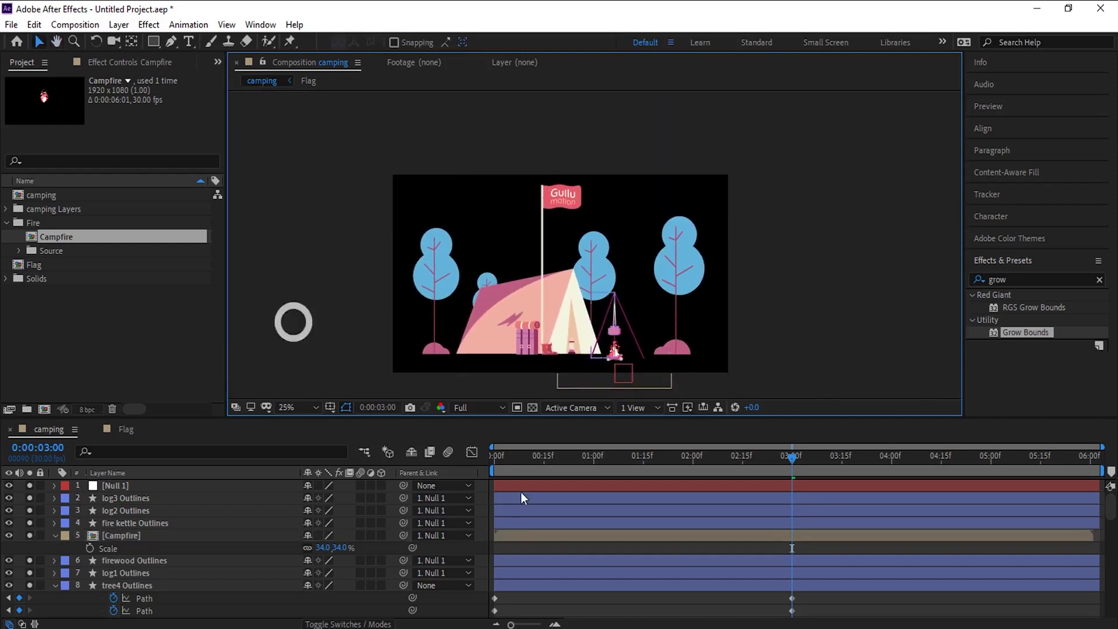
# - Return to 0:00, collapse the properties of all layers and turn off their solo so the full scene shows
pyautogui.click(494, 457)
pyautogui.hotkey('ctrl', 'a')
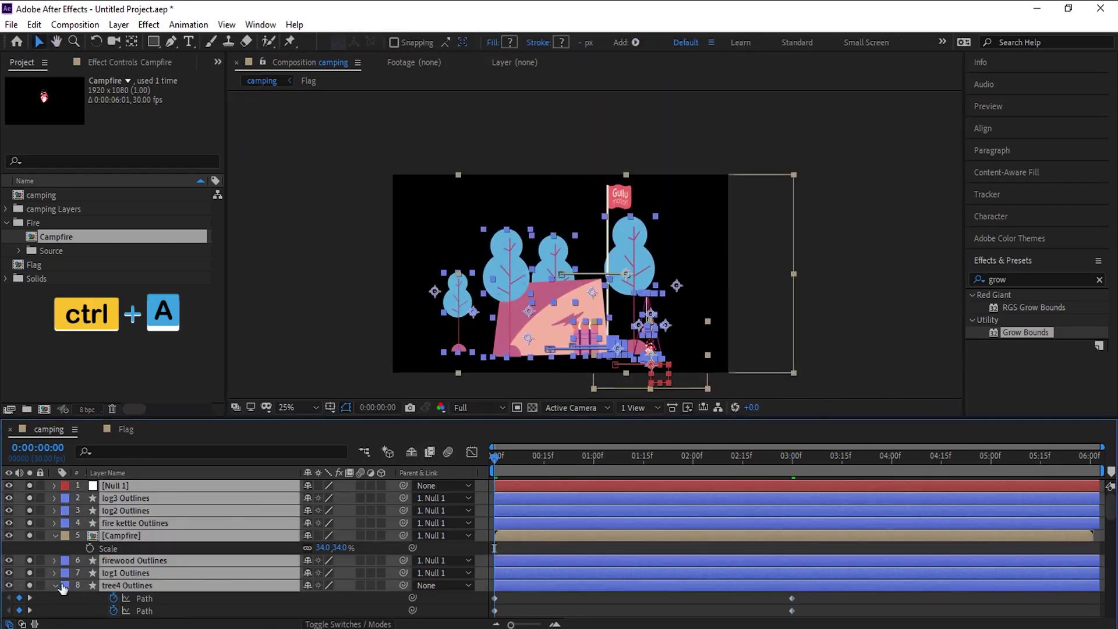
pyautogui.click(54, 586)
pyautogui.click(30, 610)
pyautogui.scroll(-2, 36, 608)
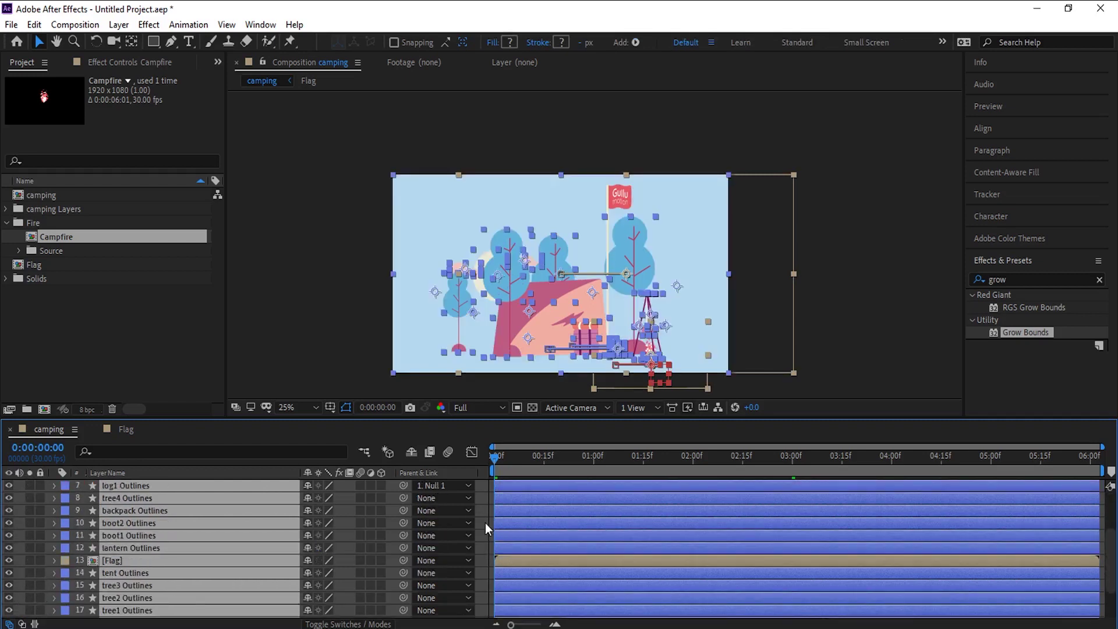
pyautogui.click(481, 527)
# - Set Position keyframes on the sun layer at 0:00 and 3:00, and return to 0:00
pyautogui.scroll(-2, 482, 530)
pyautogui.click(273, 599)
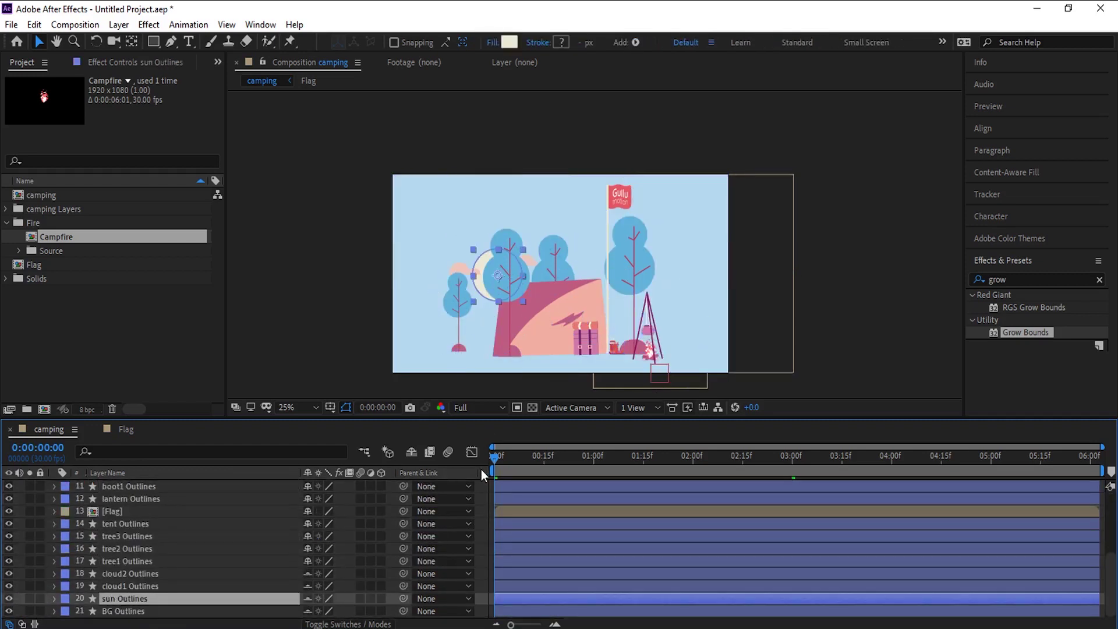
pyautogui.press('p')
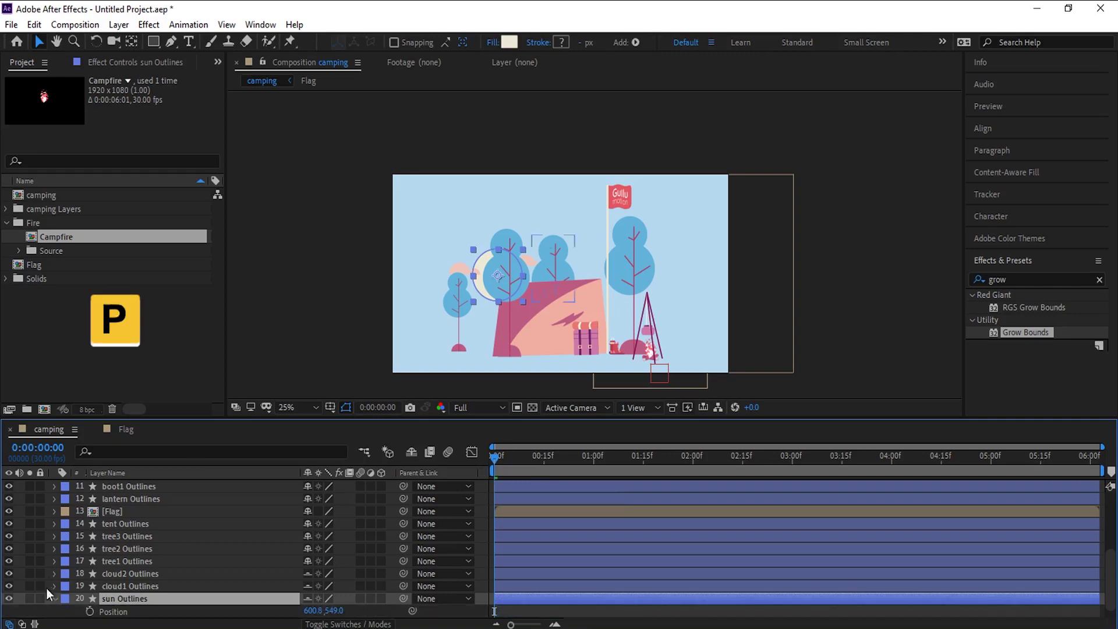
pyautogui.click(793, 460)
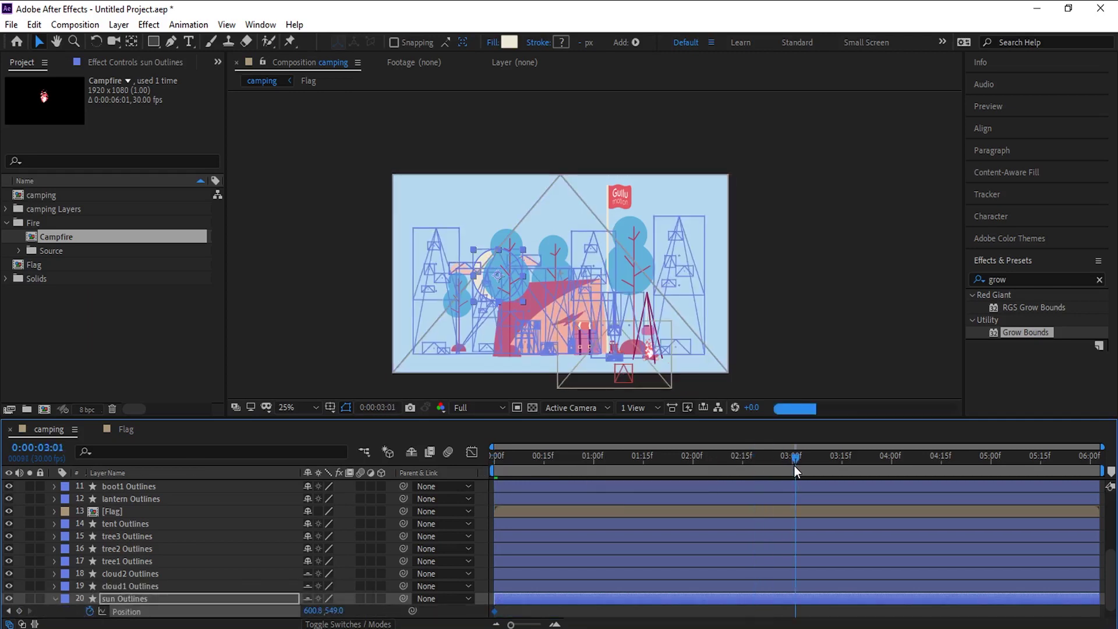
pyautogui.click(19, 611)
pyautogui.click(489, 461)
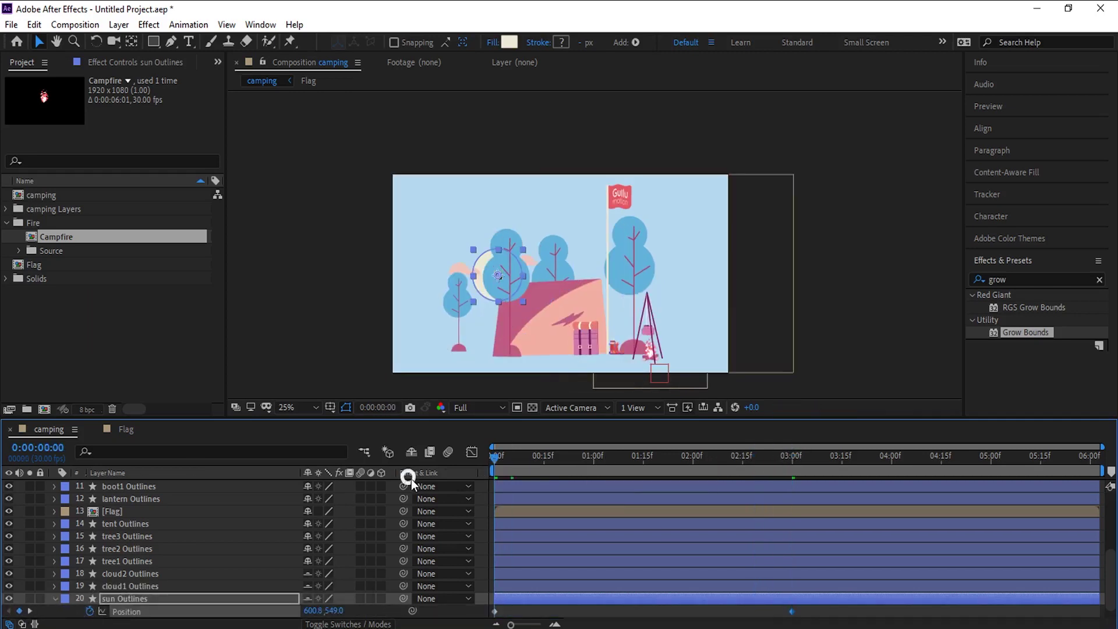
# - At 0:00, lower the sun to a vertical position of 669
pyautogui.hotkey('shift', 'Down')
pyautogui.hotkey('shift', 'Down')
pyautogui.hotkey('shift', 'Down')
# - At 3:00, raise the sun to a vertical position of 469, scrub through its movement and return to 0:00
pyautogui.press('k')
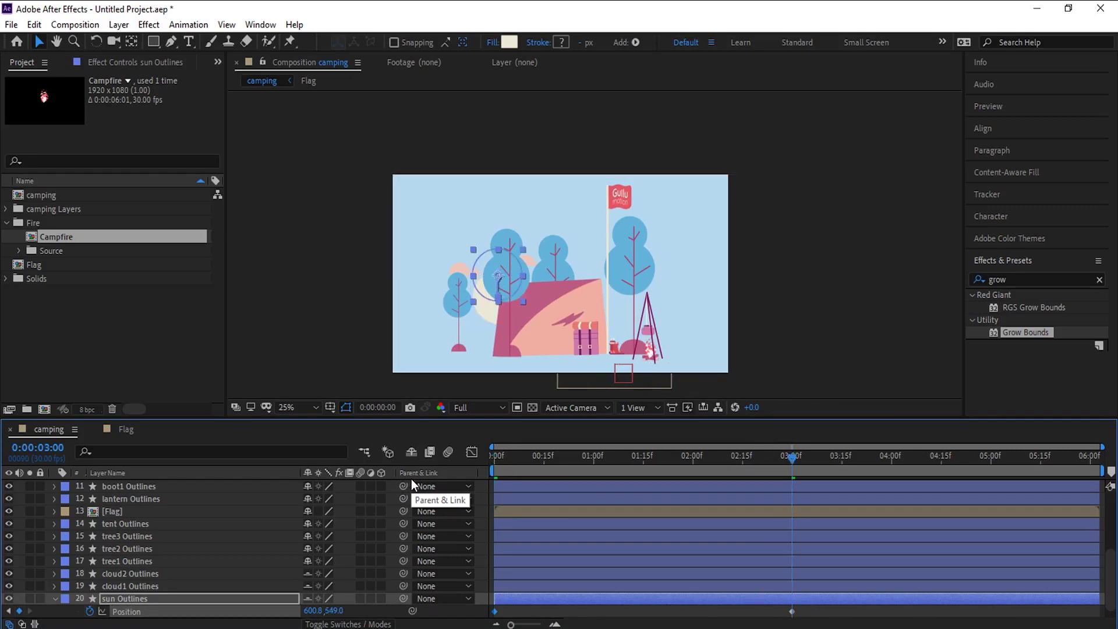
pyautogui.hotkey('shift', 'Up')
pyautogui.hotkey('shift', 'Up')
pyautogui.hotkey('shift', 'Up')
pyautogui.hotkey('shift', 'Up')
pyautogui.hotkey('shift', 'Up')
pyautogui.hotkey('shift', 'Up')
pyautogui.hotkey('shift', 'Up')
pyautogui.hotkey('shift', 'Up')
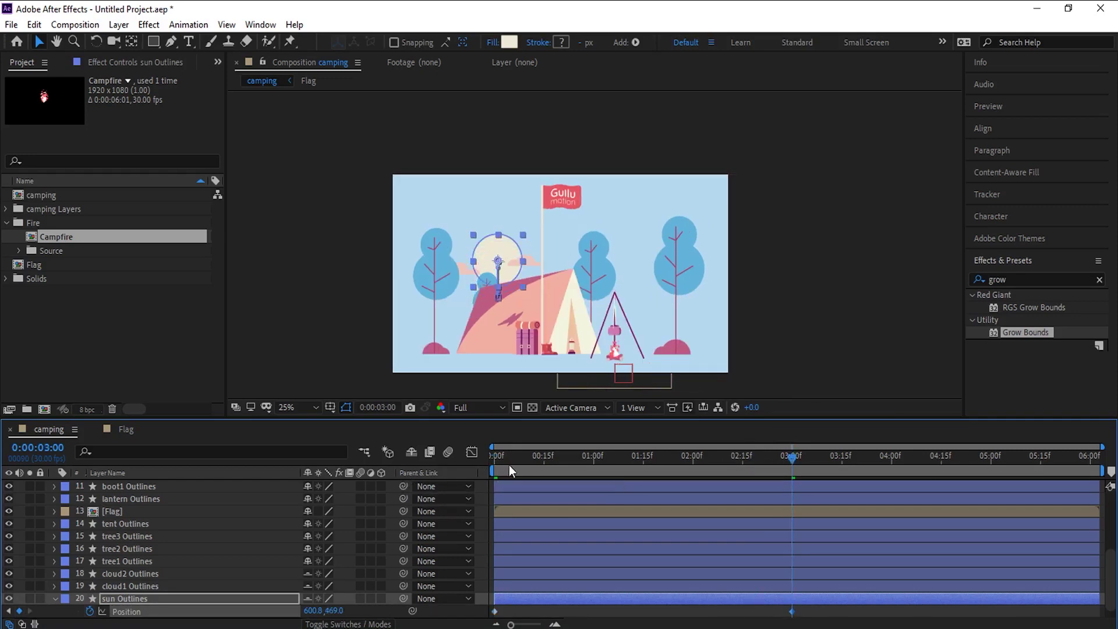
pyautogui.moveTo(510, 462); pyautogui.dragTo(690, 482)
pyautogui.press('Home')
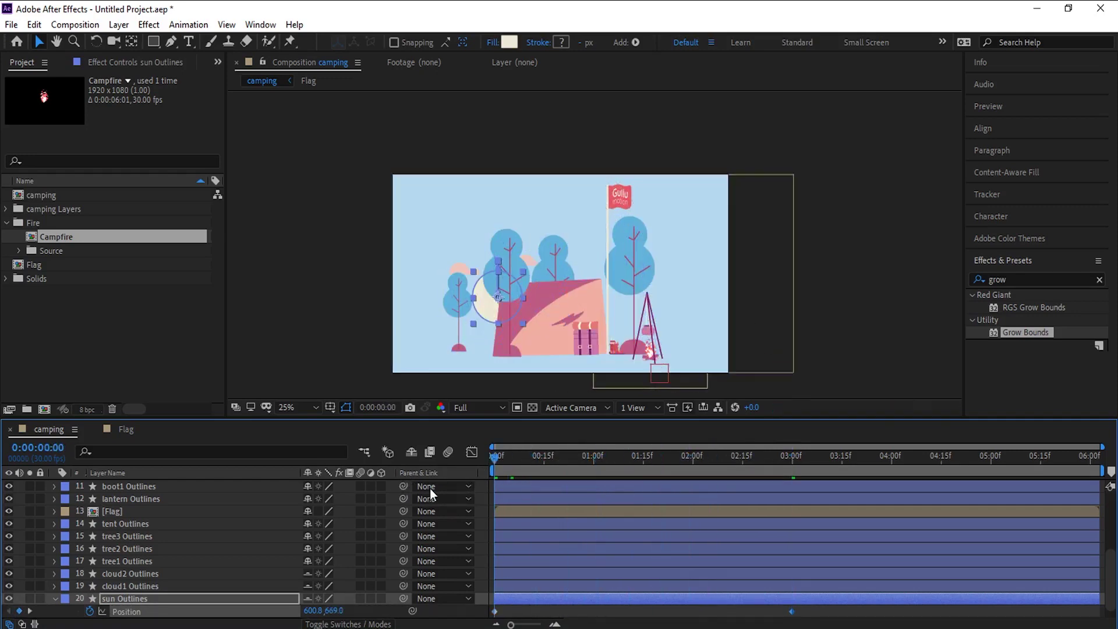
# - Set Position keyframes on the cloud1 and cloud2 layers at 0:00 and 3:00, and return to 0:00
pyautogui.scroll(-1, 537, 572)
pyautogui.click(504, 573)
pyautogui.keyDown('shift'); pyautogui.click(124, 561); pyautogui.keyUp('shift')
pyautogui.press('p')
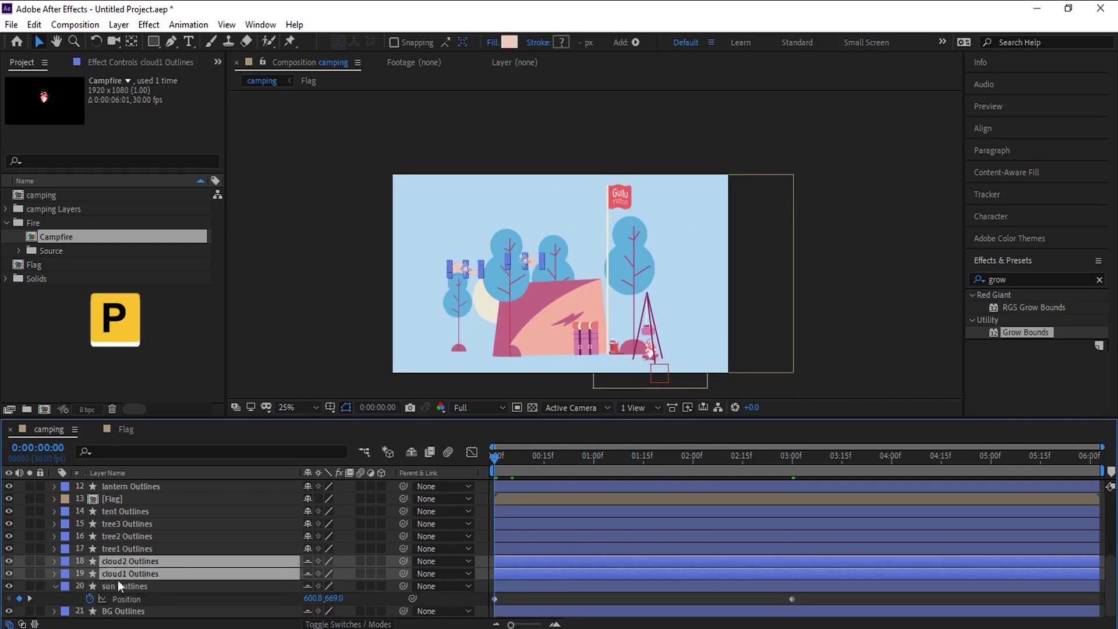
pyautogui.scroll(-2, 628, 561)
pyautogui.press('k')
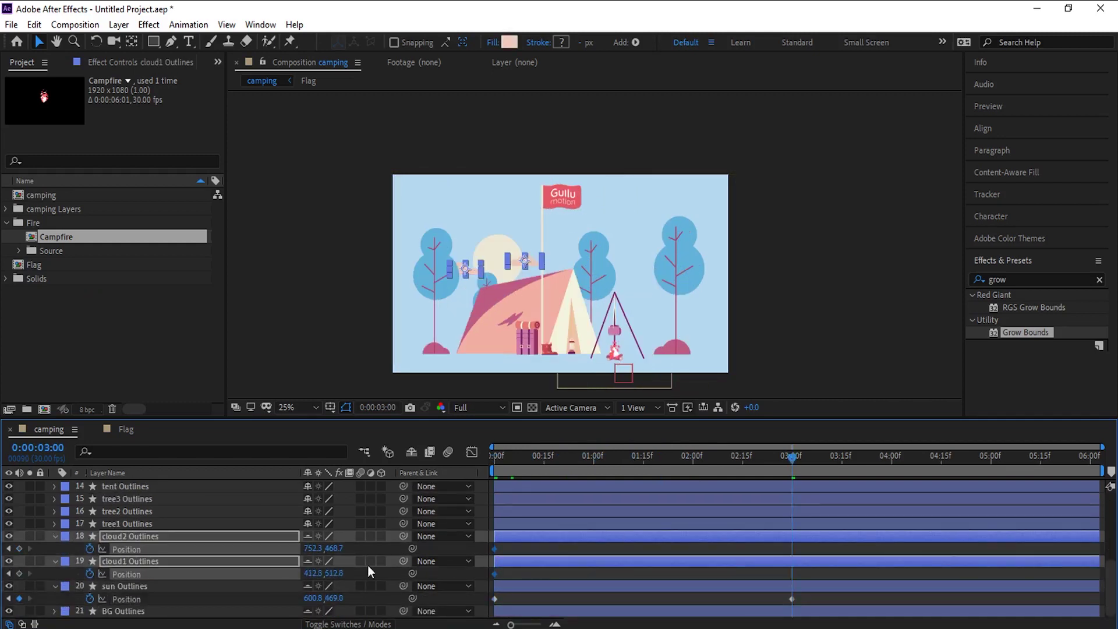
pyautogui.press('Home')
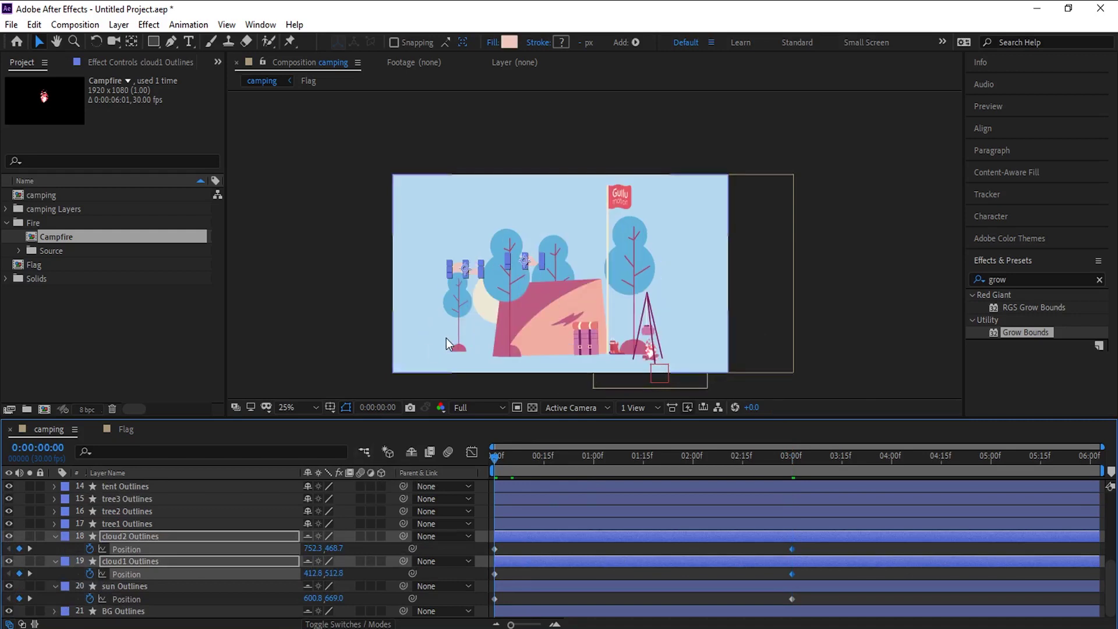
# - At 0:00, shift the cloud2 layer left to a horizontal position of 692.3
pyautogui.scroll(2, 447, 320)
pyautogui.click(513, 533)
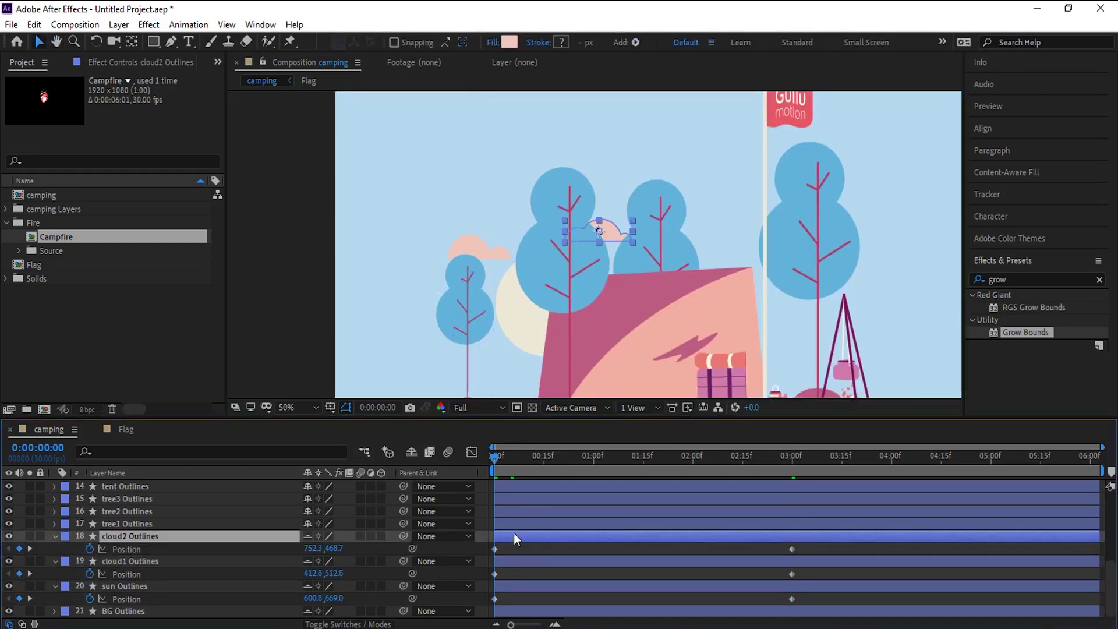
pyautogui.hotkey('shift', 'Left')
pyautogui.hotkey('shift', 'Left')
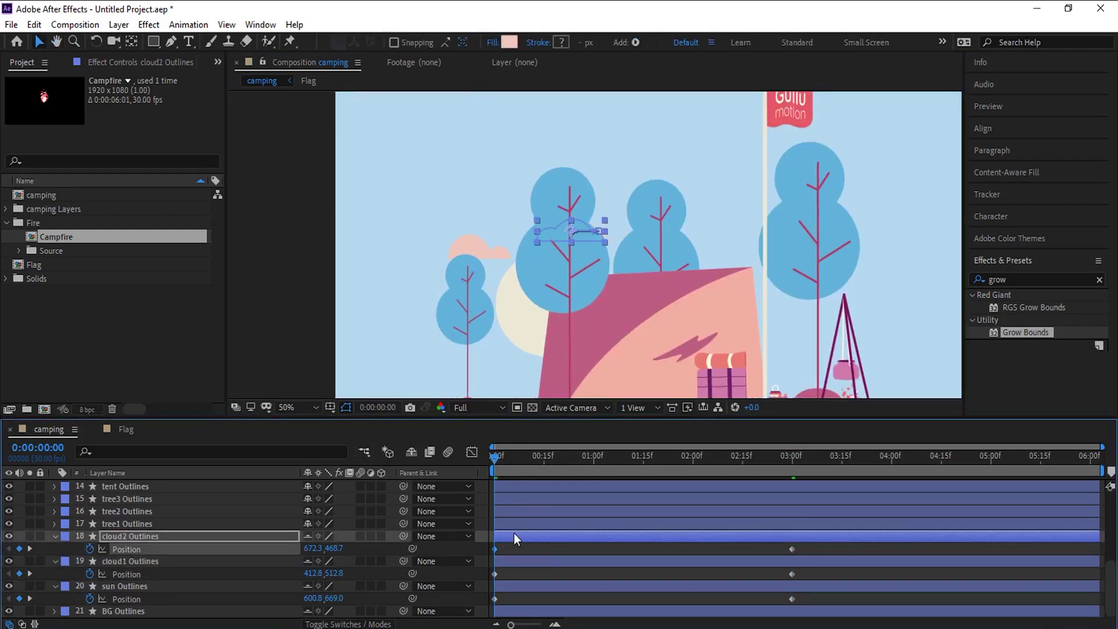
# - At 0:00, shift the cloud1 layer right to a horizontal position of 472.8
pyautogui.click(516, 561)
pyautogui.hotkey('shift', 'Right')
pyautogui.hotkey('shift', 'Right')
pyautogui.hotkey('shift', 'Right')
pyautogui.hotkey('shift', 'Right')
pyautogui.hotkey('shift', 'Right')
pyautogui.hotkey('shift', 'Right')
pyautogui.hotkey('shift', 'Right')
pyautogui.hotkey('shift', 'Right')
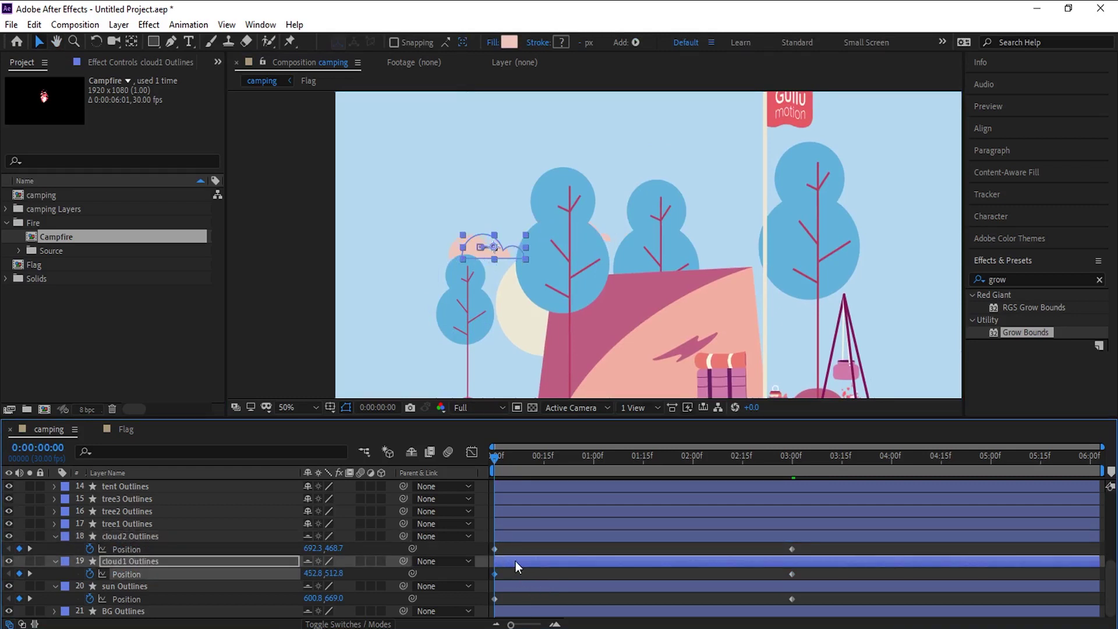
pyautogui.hotkey('shift', 'Left')
pyautogui.hotkey('shift', 'Left')
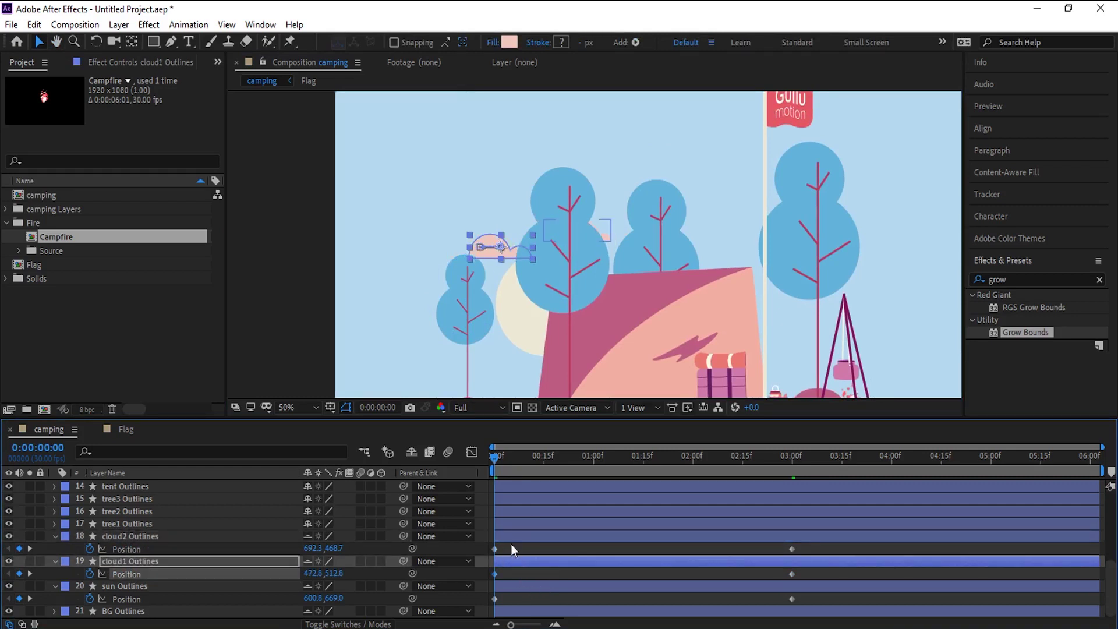
# - At 0:00, move cloud2 further left to a horizontal position of 672.3, and scrub through the cloud movement up to 2:29
pyautogui.click(509, 533)
pyautogui.hotkey('shift', 'Left')
pyautogui.hotkey('shift', 'Left')
pyautogui.click(513, 544)
pyautogui.moveTo(505, 451); pyautogui.dragTo(748, 481)
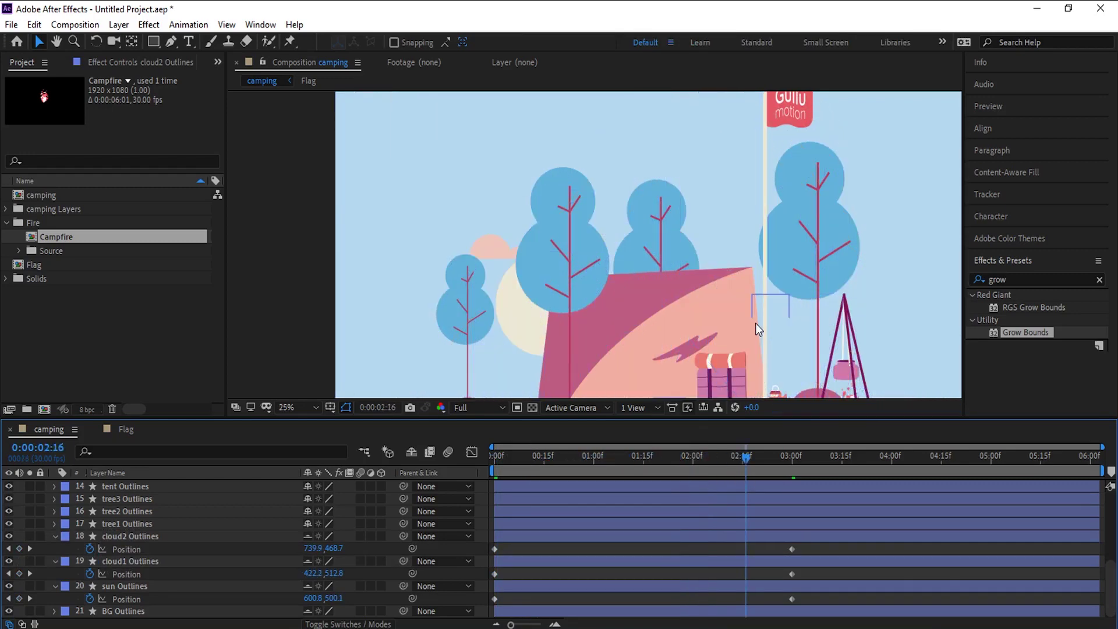
pyautogui.scroll(-2, 755, 323)
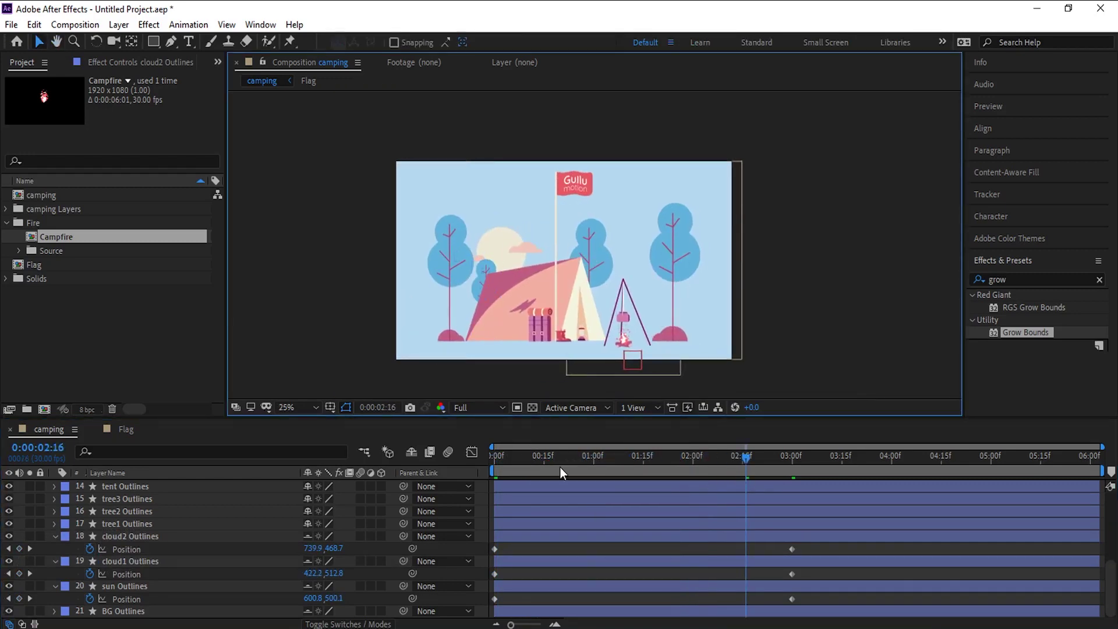
pyautogui.click(785, 460)
# - Reveal the keyframes of all layers and copy Null 1's starting Position keyframe to 0:00:06:02
pyautogui.hotkey('ctrl', 'a')
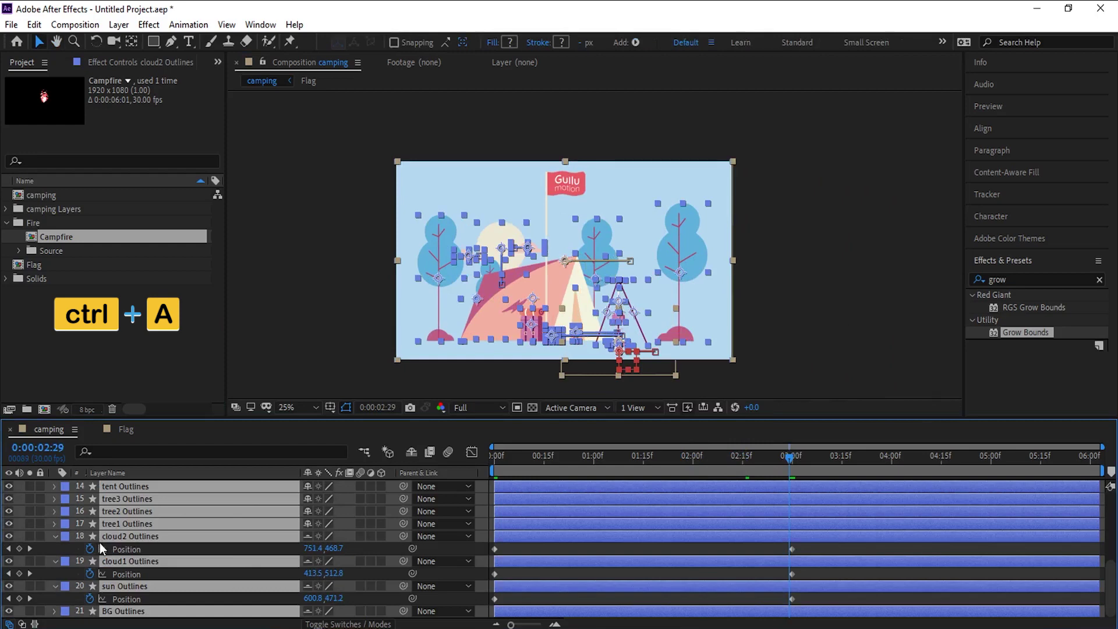
pyautogui.press('u')
pyautogui.moveTo(1104, 453); pyautogui.dragTo(1105, 455)
pyautogui.click(494, 499)
pyautogui.hotkey('ctrl', 'c')
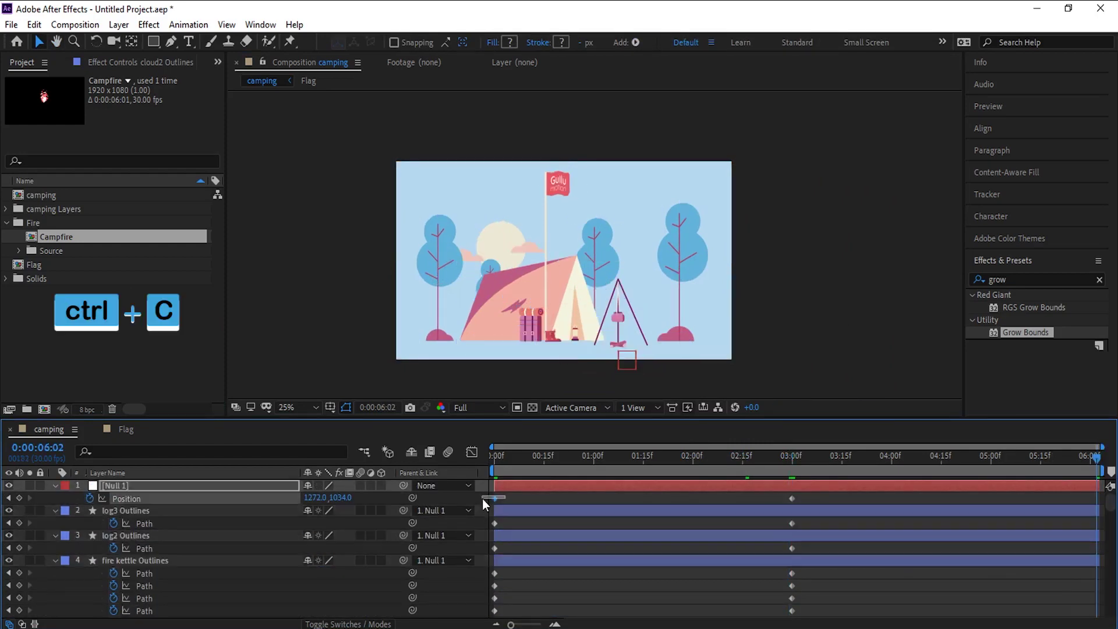
pyautogui.hotkey('ctrl', 'v')
# - Copy the starting Path keyframes of the log3, log2 and fire kettle layers to 6:02
pyautogui.click(494, 523)
pyautogui.hotkey('ctrl', 'c')
pyautogui.hotkey('ctrl', 'v')
pyautogui.click(495, 548)
pyautogui.hotkey('ctrl', 'c')
pyautogui.hotkey('ctrl', 'v')
pyautogui.moveTo(502, 569)
pyautogui.mouseDown()
pyautogui.moveTo(491, 619)
pyautogui.moveTo(491, 561)
pyautogui.mouseUp()
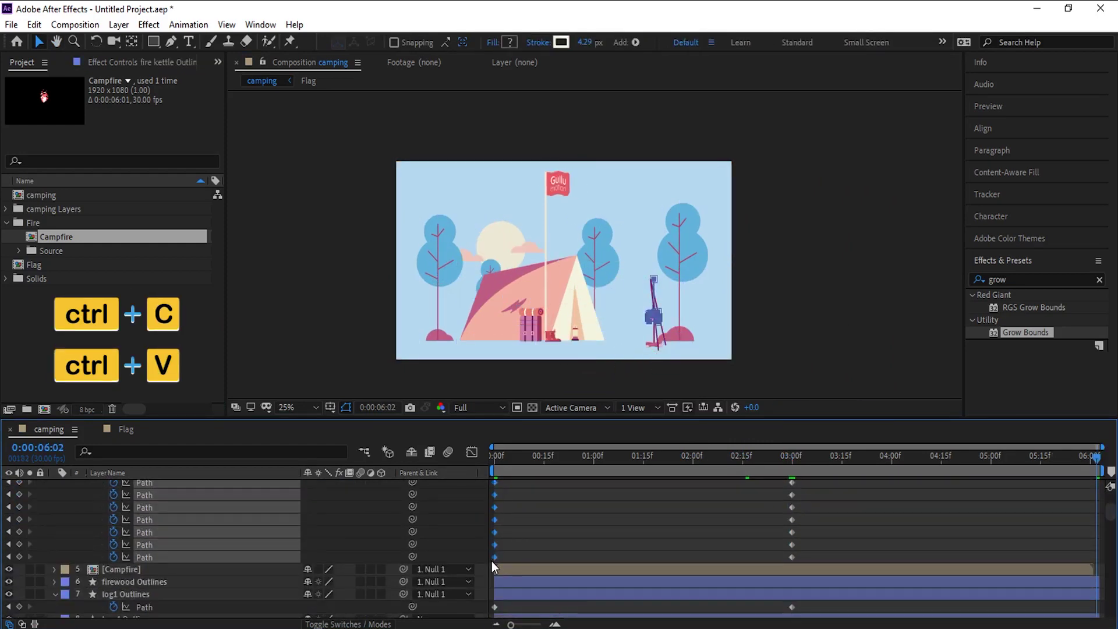
pyautogui.hotkey('ctrl', 'c')
pyautogui.hotkey('ctrl', 'v')
# - Enlarge the timeline and copy the starting keyframes of the log1, tree4, backpack and boot2 layers to 6:02
pyautogui.press('`')
pyautogui.click(494, 240)
pyautogui.hotkey('ctrl', 'c')
pyautogui.hotkey('ctrl', 'v')
pyautogui.moveTo(501, 261); pyautogui.dragTo(486, 581)
pyautogui.hotkey('ctrl', 'c')
pyautogui.hotkey('ctrl', 'v')
pyautogui.click(495, 602)
pyautogui.hotkey('ctrl', 'c')
pyautogui.hotkey('ctrl', 'v')
# - Copy the starting Position keyframes of the boot1, lantern and Flag layers to 6:02
pyautogui.scroll(-1, 579, 564)
pyautogui.scroll(-2, 579, 564)
pyautogui.click(495, 514)
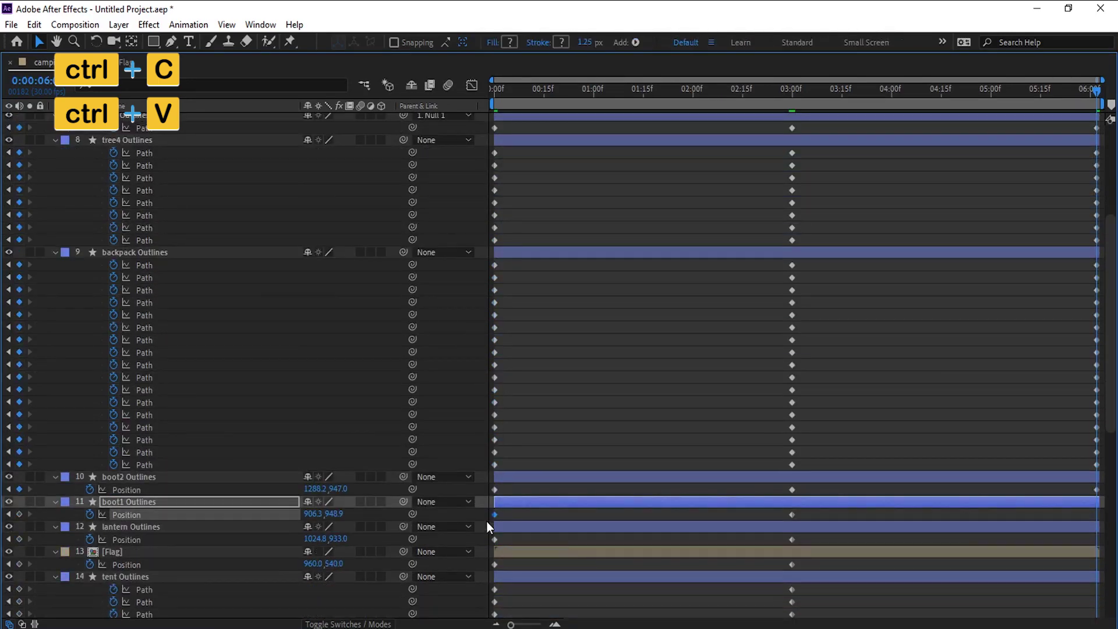
pyautogui.click(494, 539)
pyautogui.hotkey('ctrl', 'c')
pyautogui.hotkey('ctrl', 'v')
pyautogui.click(495, 564)
pyautogui.hotkey('ctrl', 'c')
pyautogui.hotkey('ctrl', 'v')
# - Copy the starting keyframes of the tent, tree3, tree2, tree1, both cloud layers and the sun to 6:02
pyautogui.moveTo(502, 586)
pyautogui.mouseDown()
pyautogui.moveTo(490, 521)
pyautogui.moveTo(491, 621)
pyautogui.moveTo(489, 574)
pyautogui.moveTo(487, 599)
pyautogui.mouseUp()
pyautogui.hotkey('ctrl', 'c')
pyautogui.hotkey('ctrl', 'v')
pyautogui.hotkey('ctrl', 'c')
pyautogui.hotkey('ctrl', 'v')
pyautogui.hotkey('ctrl', 'c')
pyautogui.hotkey('ctrl', 'v')
pyautogui.scroll(-2, 508, 534)
pyautogui.hotkey('ctrl', 'c')
pyautogui.hotkey('ctrl', 'v')
pyautogui.moveTo(508, 544); pyautogui.dragTo(488, 576)
pyautogui.hotkey('ctrl', 'c')
pyautogui.hotkey('ctrl', 'v')
pyautogui.moveTo(507, 596); pyautogui.dragTo(488, 600)
# - Restore the timeline to its normal size and apply Easy Ease to all keyframes of the animated layers
pyautogui.press('`')
pyautogui.scroll(5, 573, 541)
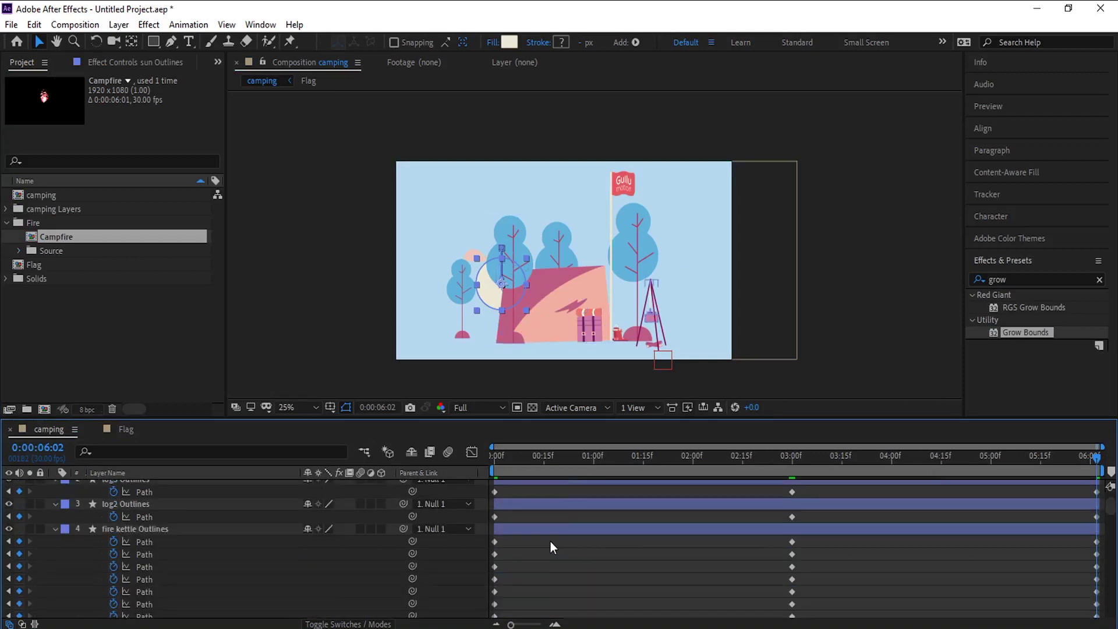
pyautogui.moveTo(490, 499); pyautogui.dragTo(1101, 605)
pyautogui.press('F9')
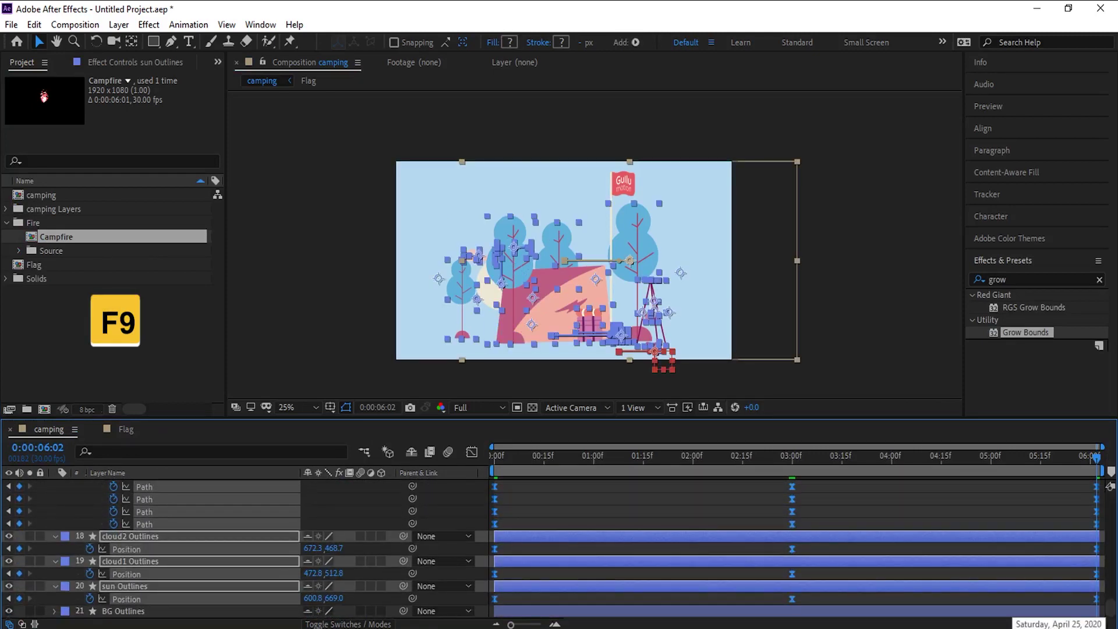
# - In the speed graph, lengthen the easing on both sides of the 3:00 keyframes to about 50% influence
pyautogui.click(472, 452)
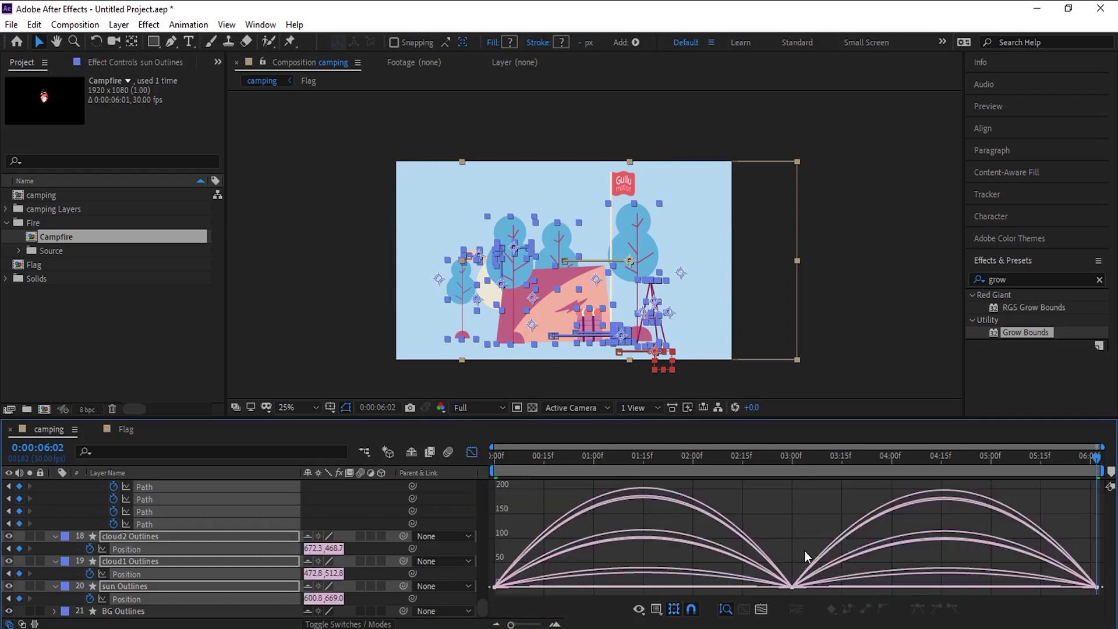
pyautogui.moveTo(741, 582); pyautogui.dragTo(719, 583)
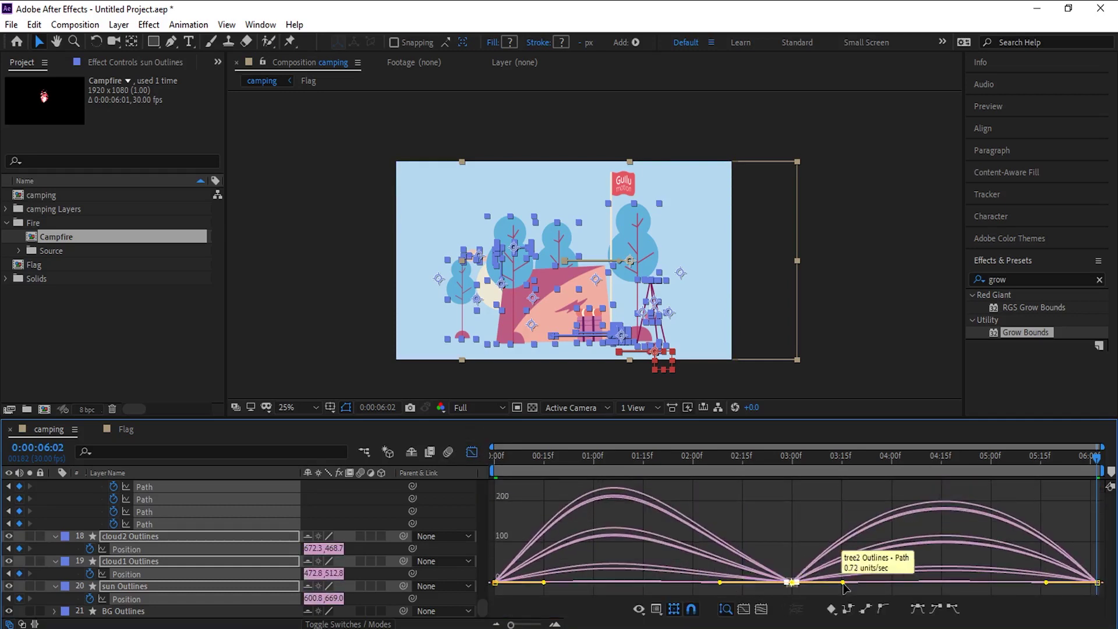
pyautogui.moveTo(842, 582); pyautogui.dragTo(870, 586)
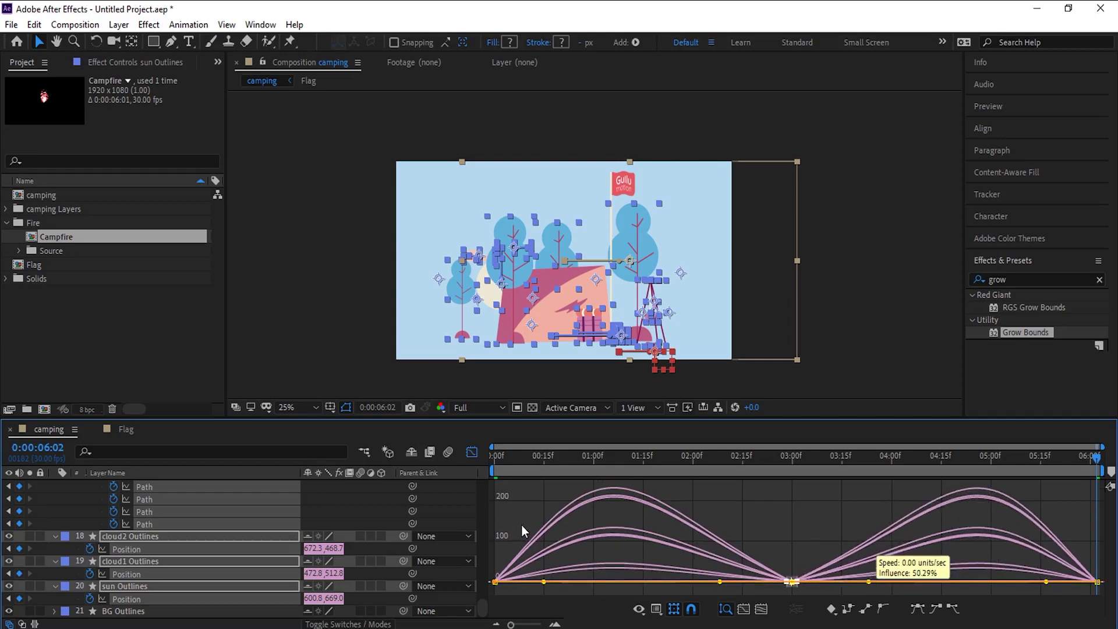
# - Lengthen the outgoing easing of the 0:00 keyframes and the incoming easing of the last keyframes, the latter to about 46% influence
pyautogui.click(496, 581)
pyautogui.moveTo(545, 581); pyautogui.dragTo(655, 583)
pyautogui.click(1098, 581)
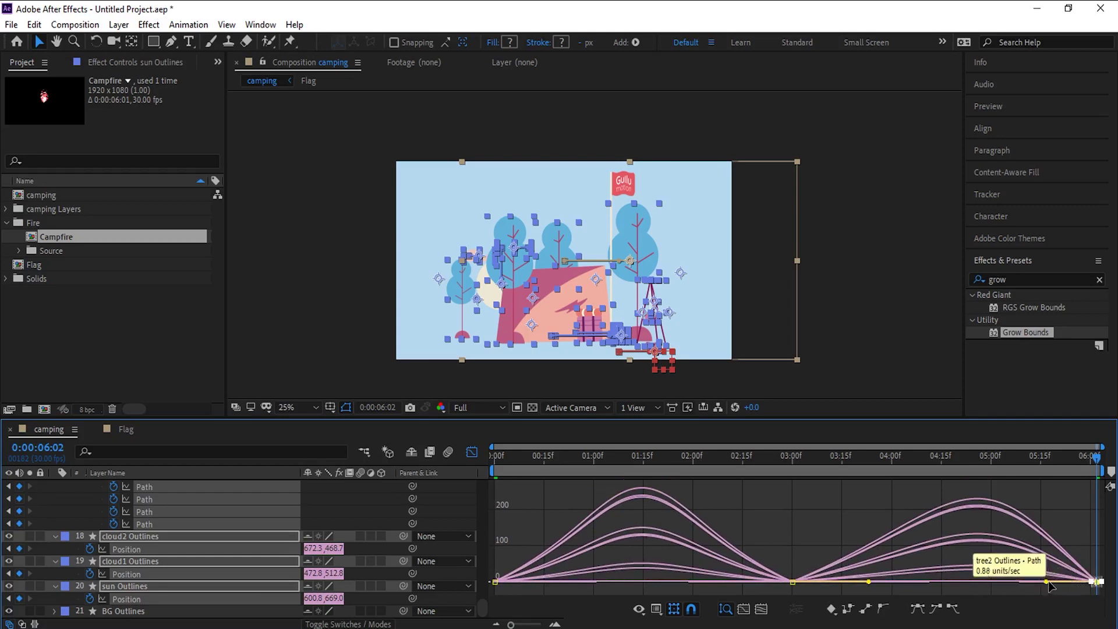
pyautogui.moveTo(1036, 582); pyautogui.dragTo(1028, 582)
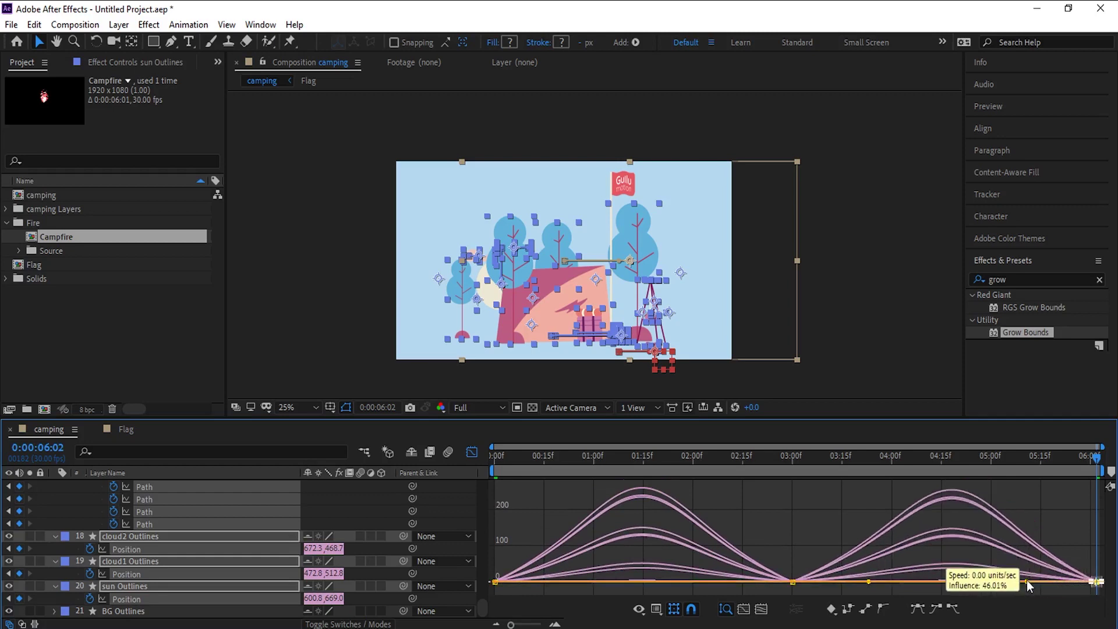
pyautogui.click(472, 453)
# - Deselect the keyframes and preview the eased camping animation from the start
pyautogui.click(613, 488)
pyautogui.press('Home')
pyautogui.press('space')
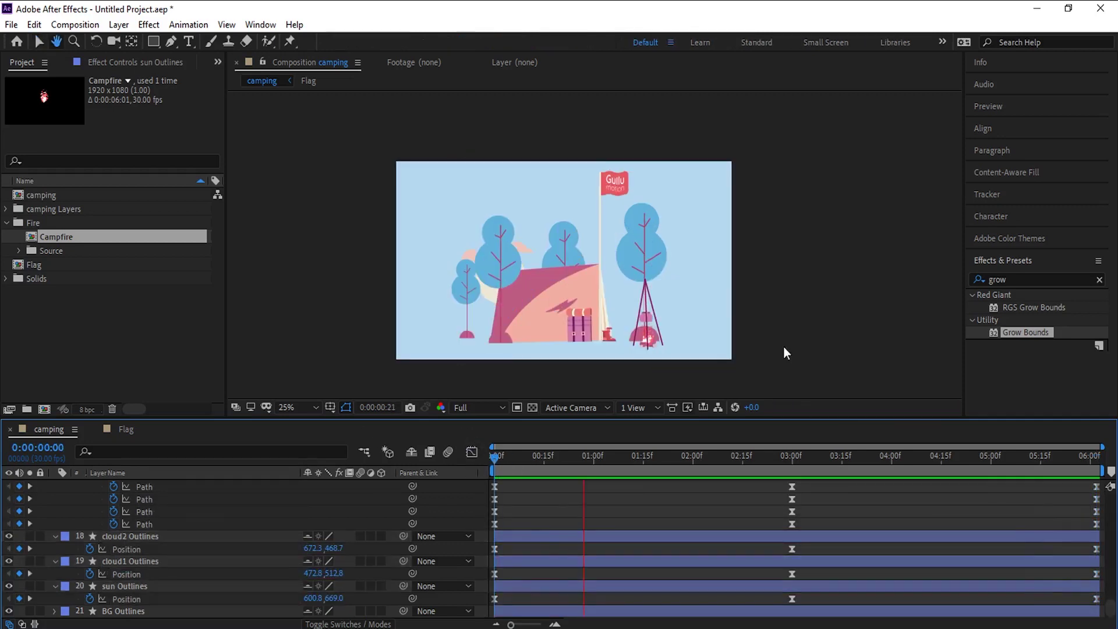
# - Open the Flag composition and apply Easy Ease to the flag layer's Scale keyframes
pyautogui.doubleClick(611, 185)
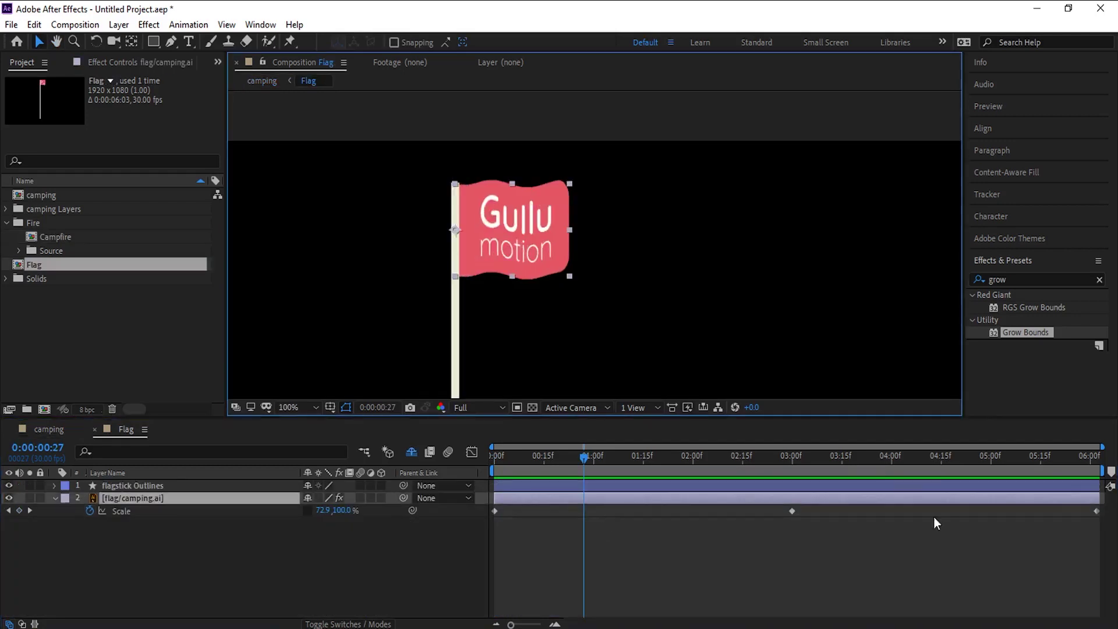
pyautogui.click(118, 513)
pyautogui.press('F9')
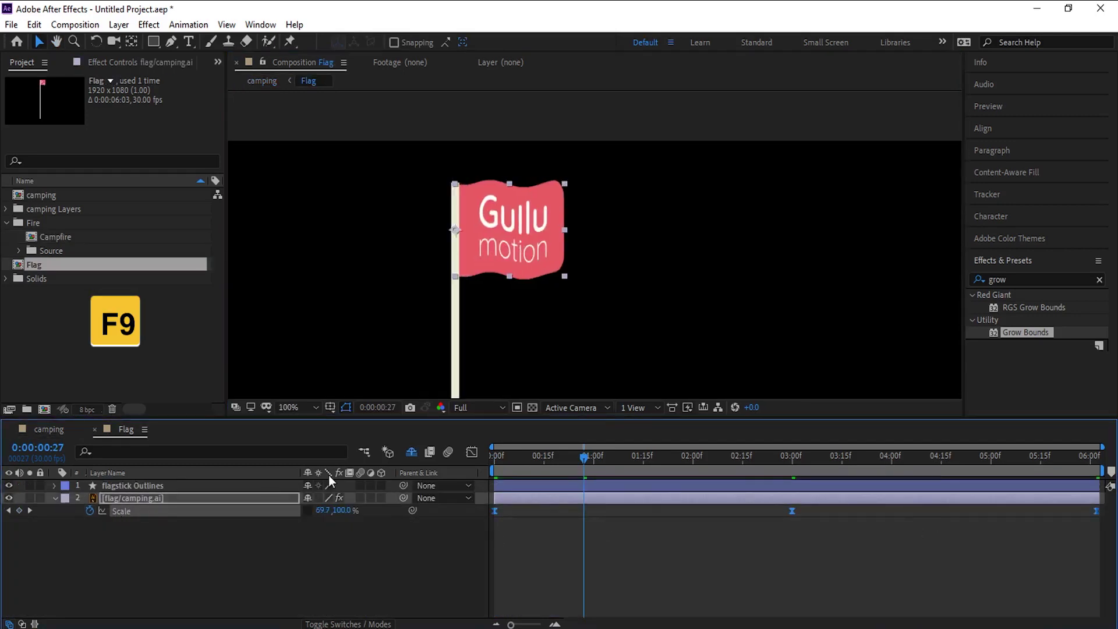
# - Strengthen the easing of the flag's start, middle and end Scale keyframes in the graph editor
pyautogui.click(472, 453)
pyautogui.moveTo(470, 570); pyautogui.dragTo(470, 570)
pyautogui.moveTo(544, 538); pyautogui.dragTo(568, 538)
pyautogui.moveTo(750, 545); pyautogui.dragTo(712, 546)
pyautogui.moveTo(850, 552); pyautogui.dragTo(1015, 547)
pyautogui.click(472, 451)
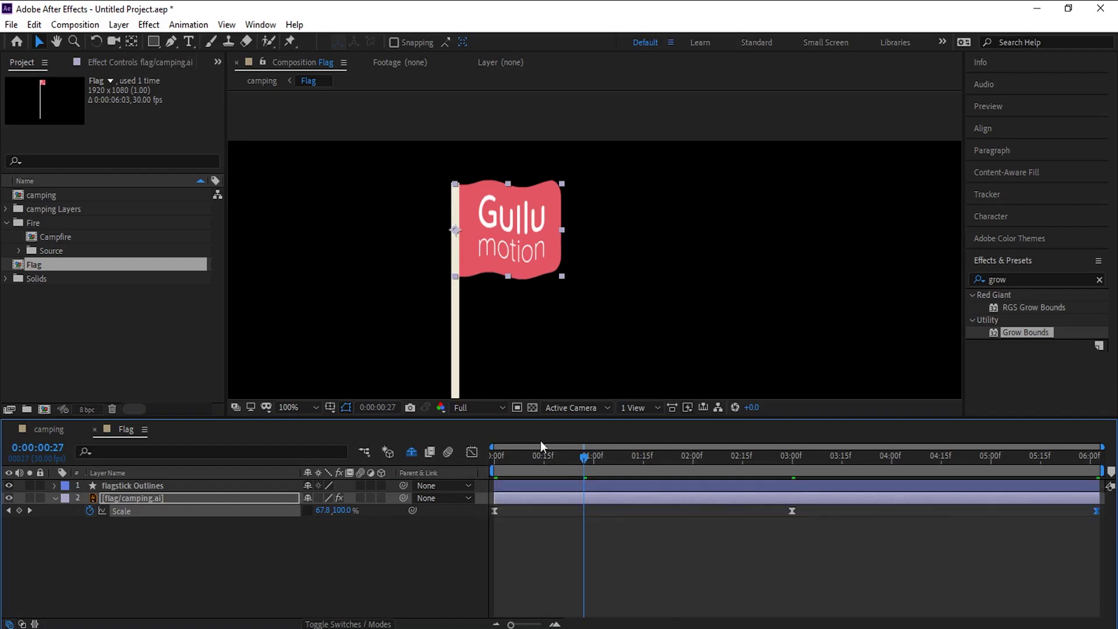
# - Scrub the flag animation back to 0:00 and display the effect settings of the flag/camping.ai layer
pyautogui.moveTo(584, 458); pyautogui.dragTo(508, 460)
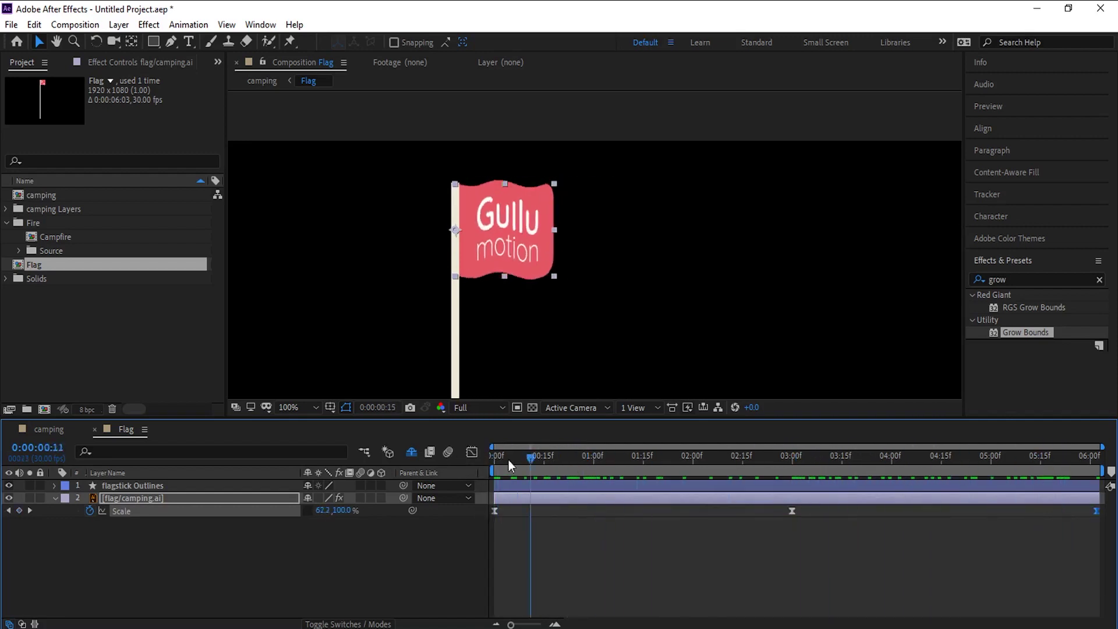
pyautogui.click(118, 482)
pyautogui.click(125, 495)
pyautogui.click(110, 64)
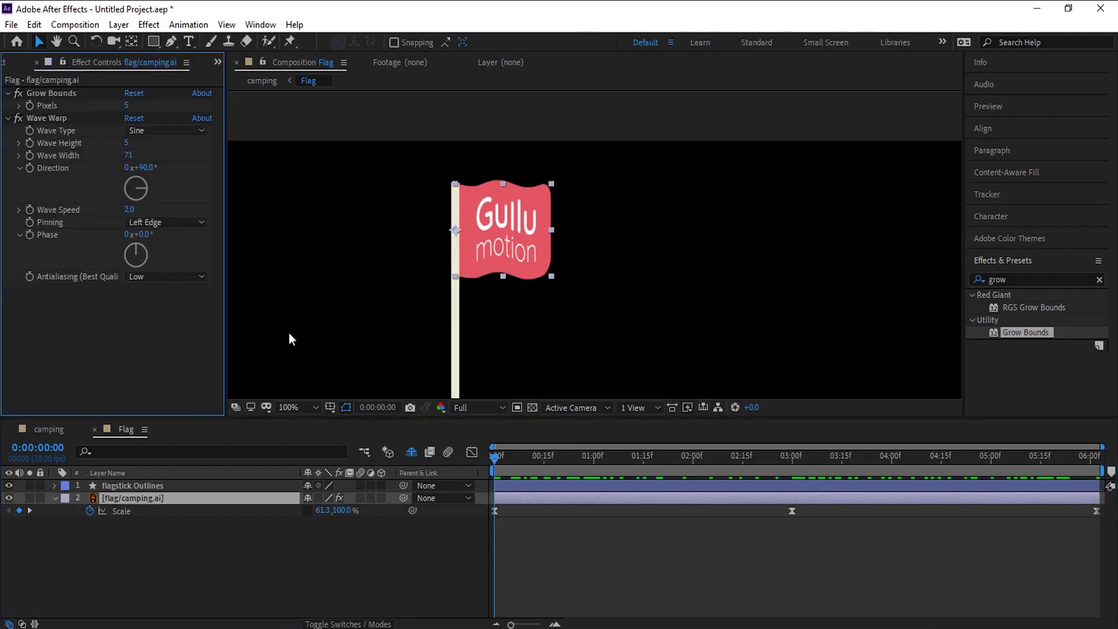
# - Return to the camping composition and preview the full looping animation
pyautogui.click(48, 429)
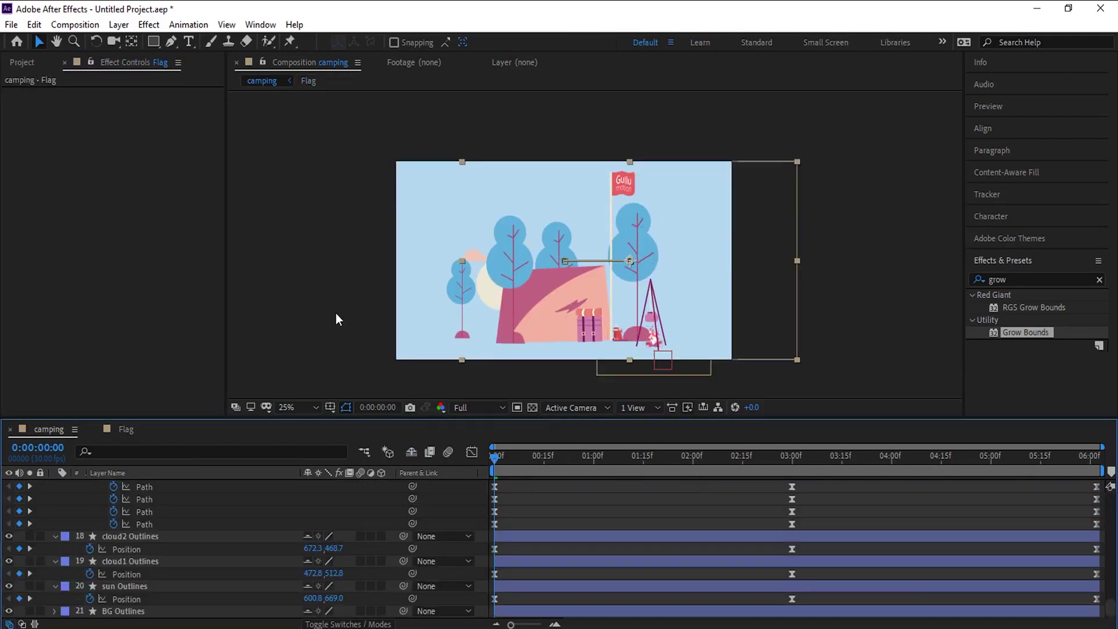
pyautogui.press('space')
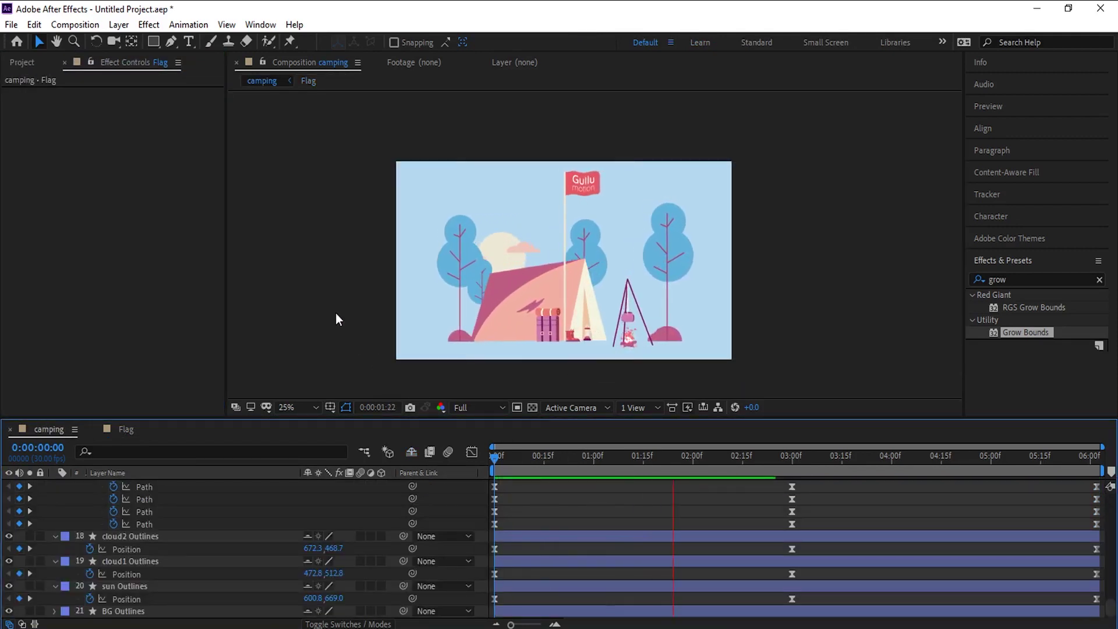